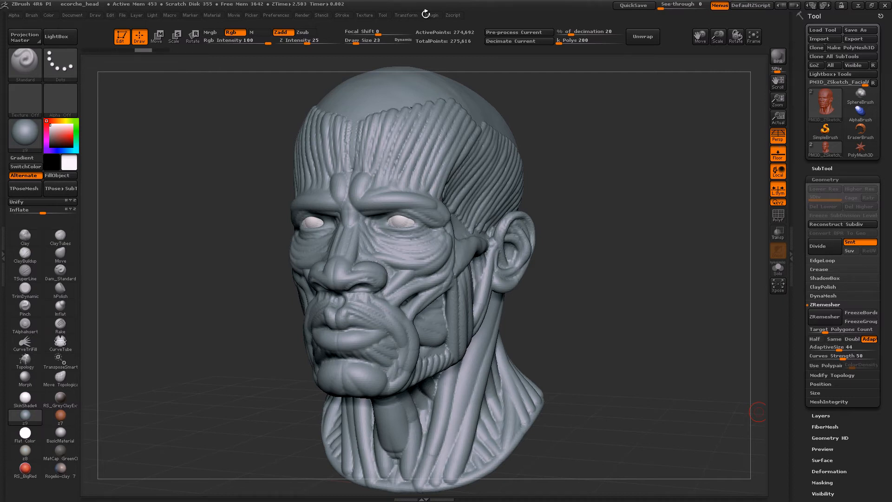
Check for new ZBrush updates through the Auto Update plugin and dismiss the result.
click(431, 16)
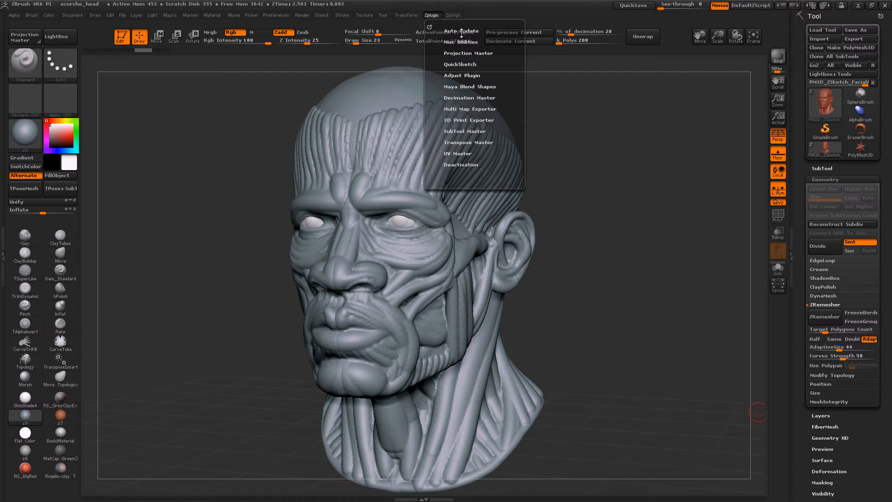
scroll(460, 34, up, 1)
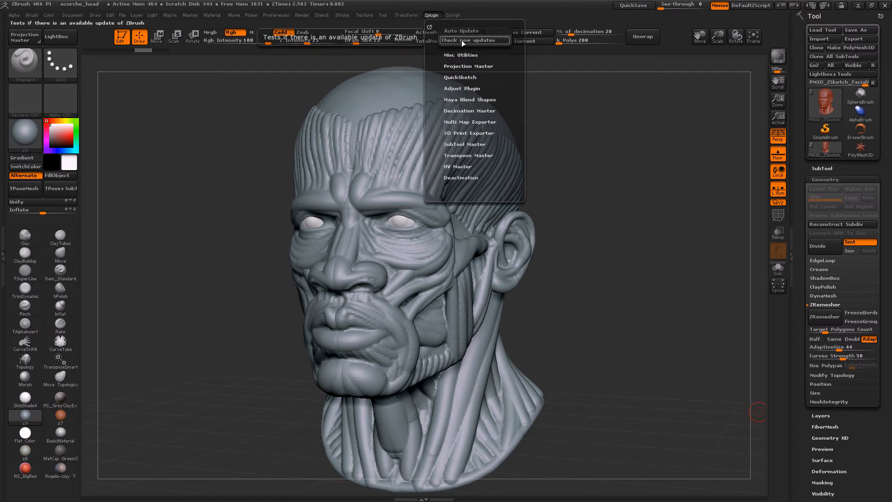
click(461, 40)
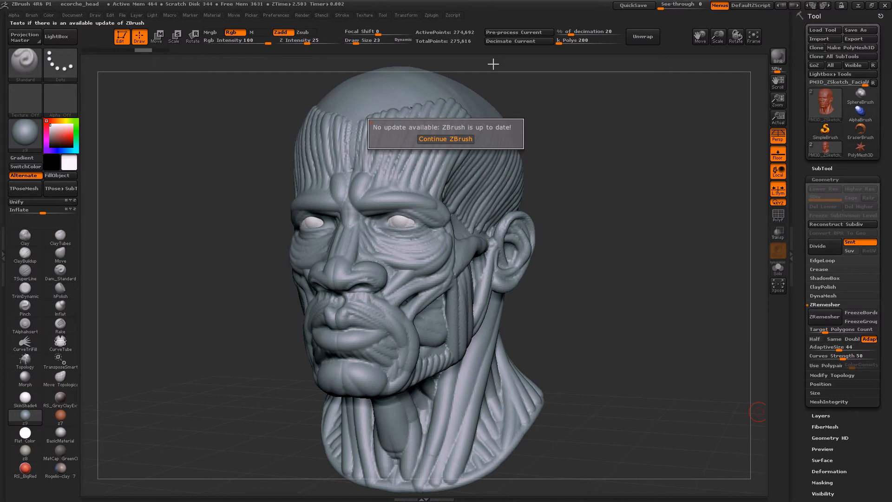
click(444, 139)
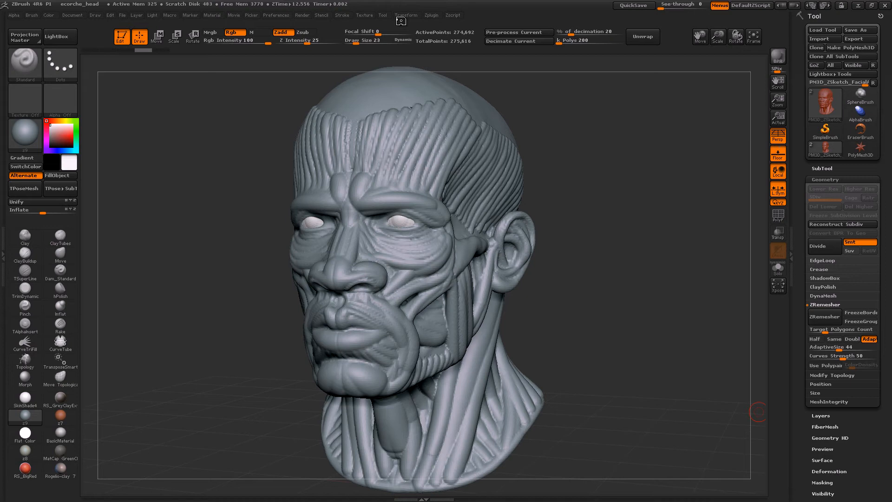
Remesh the écorché head using ZRemesher with Adapt enabled, and display its polygon wireframe.
drag(565, 273, 550, 281)
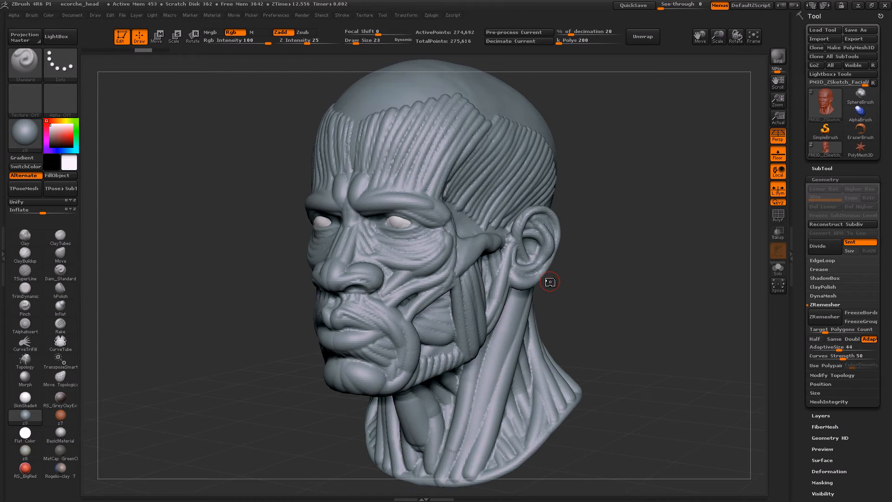
drag(550, 282, 581, 306)
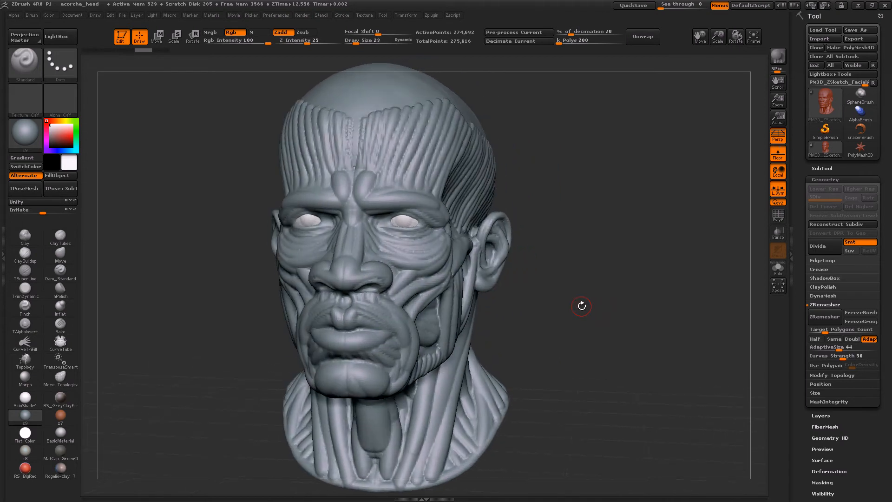
drag(581, 305, 535, 334)
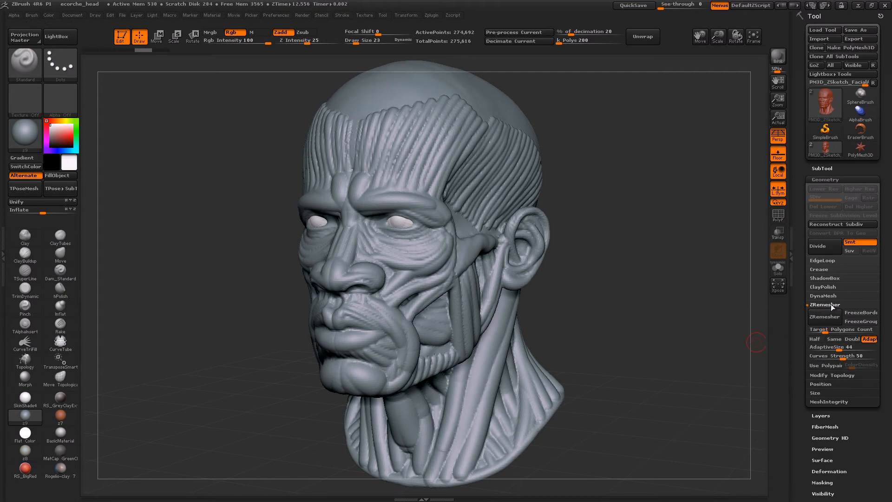
click(822, 317)
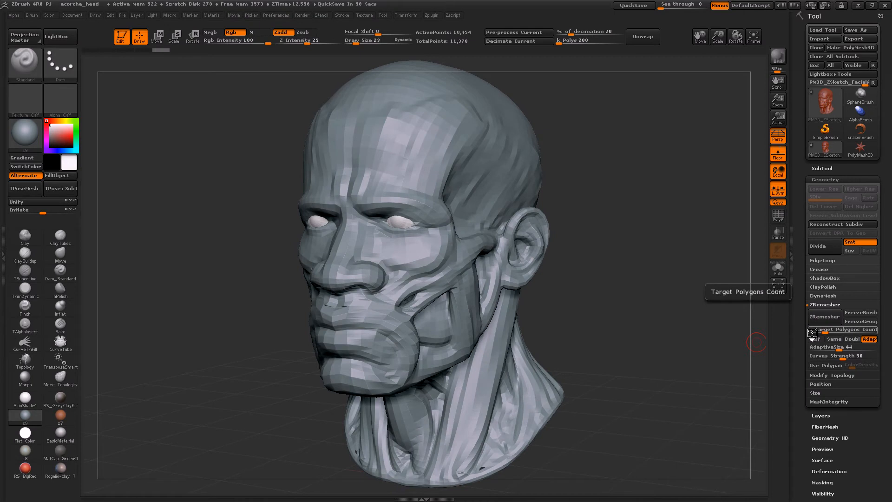
click(778, 214)
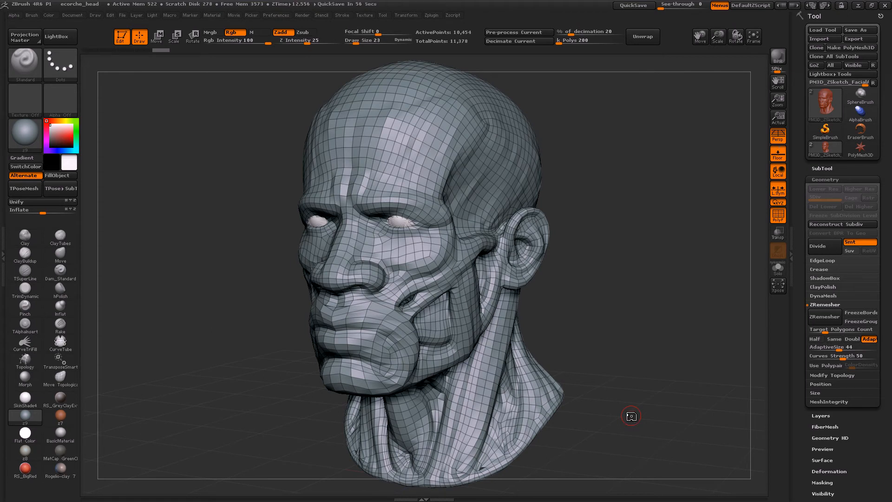
Examine the remeshed head's polygon flow from the front, side and three-quarter views, including the face and neck.
mouse_move(616, 332)
mouse_down()
mouse_move(586, 337)
mouse_move(623, 334)
mouse_up()
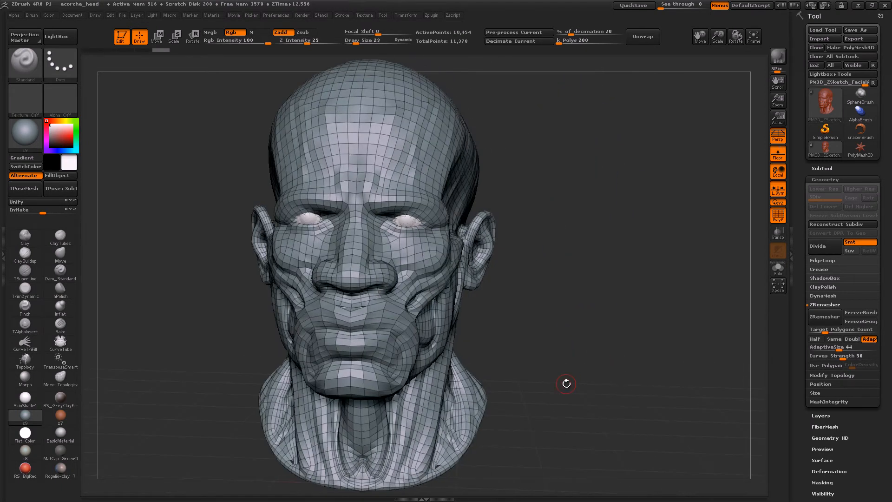
drag(557, 322, 528, 330)
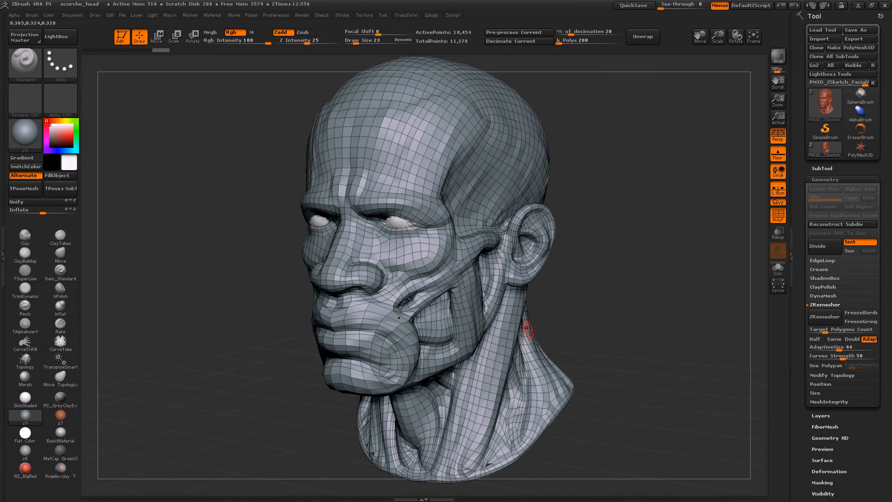
drag(632, 326, 623, 331)
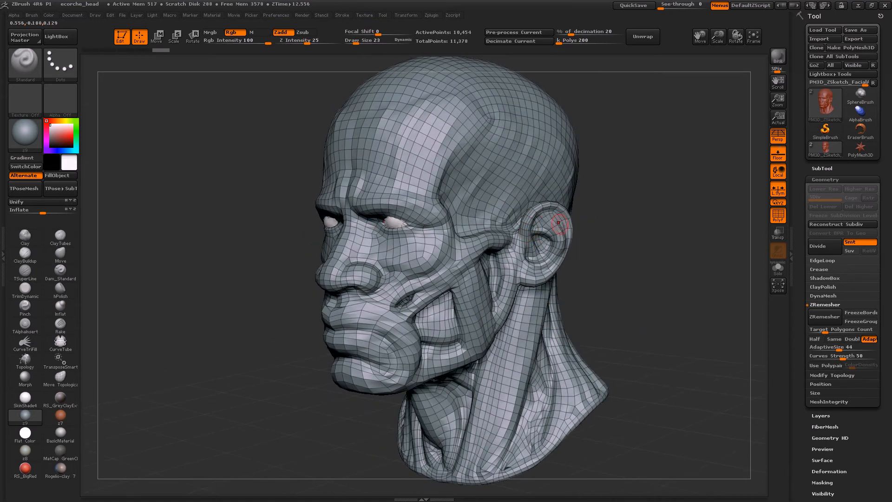
drag(661, 311, 628, 312)
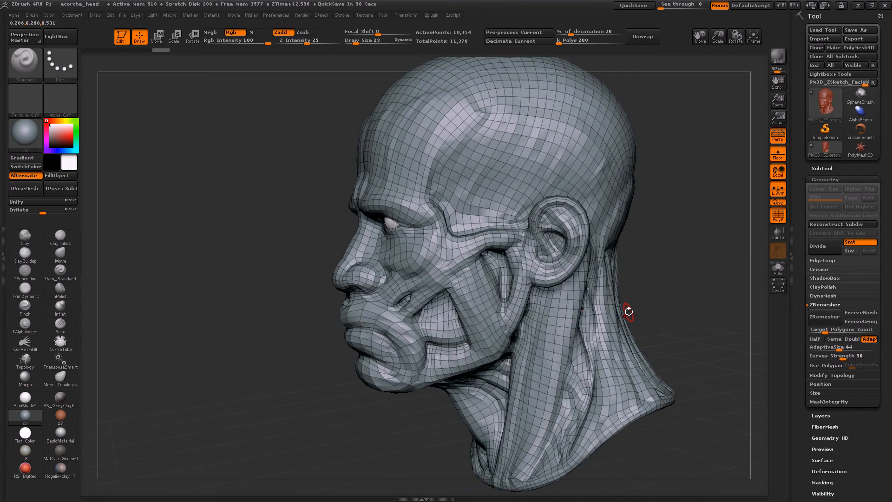
drag(628, 312, 414, 256)
drag(303, 405, 581, 175)
drag(649, 214, 604, 219)
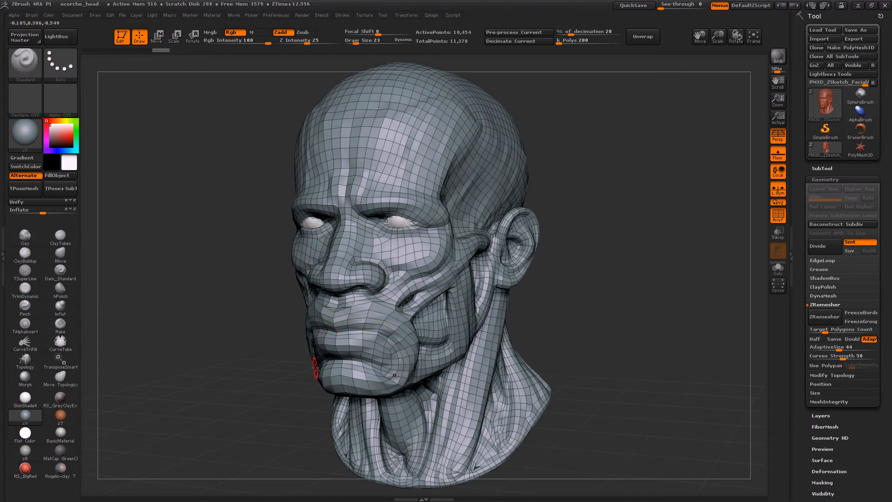
drag(635, 365, 613, 352)
drag(532, 389, 516, 368)
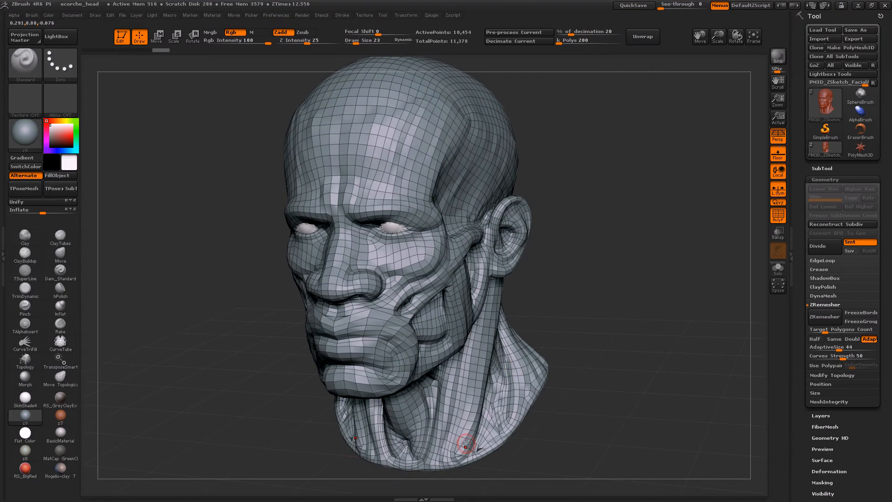
Smooth the remeshed surface at the base of the neck and around the upper lip.
mouse_move(497, 432)
ctrl+right_down()
mouse_move(593, 408)
mouse_move(472, 375)
mouse_move(464, 363)
ctrl+right_up()
key(shift)
shift+drag(447, 359, 452, 359)
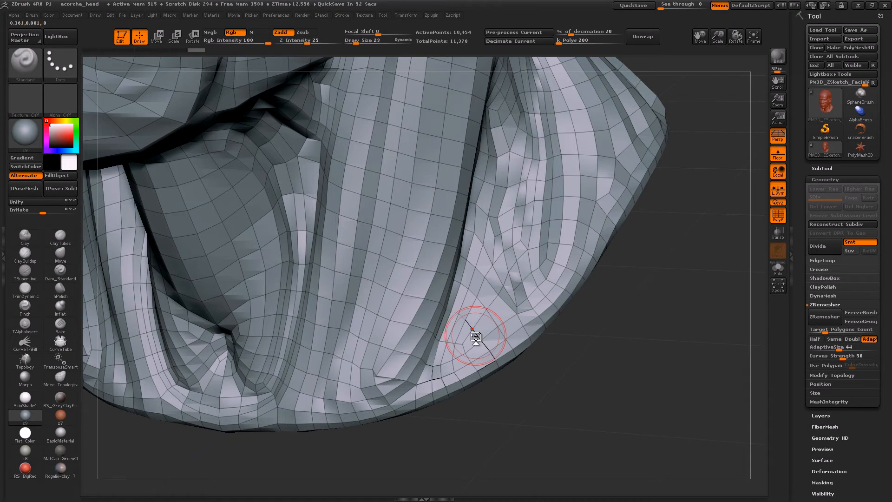
ctrl+right_drag(428, 327, 315, 375)
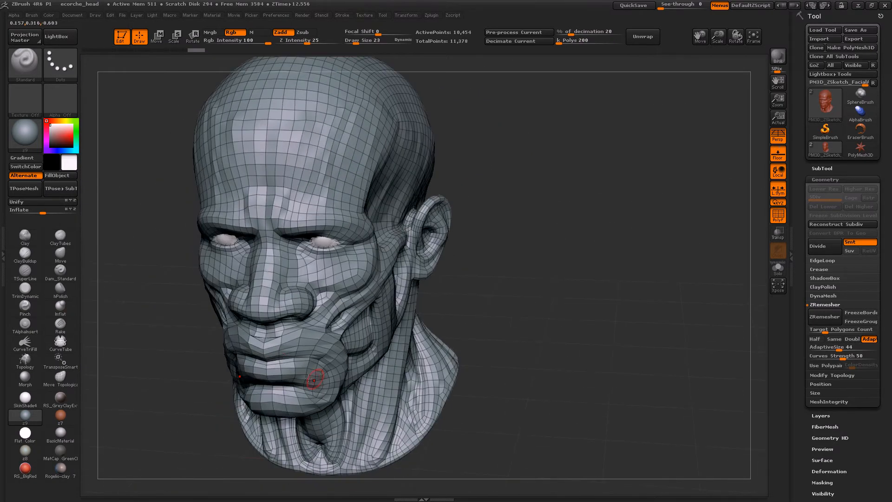
mouse_move(330, 321)
ctrl+right_down()
mouse_move(400, 386)
mouse_move(390, 405)
ctrl+right_up()
shift+drag(307, 341, 310, 327)
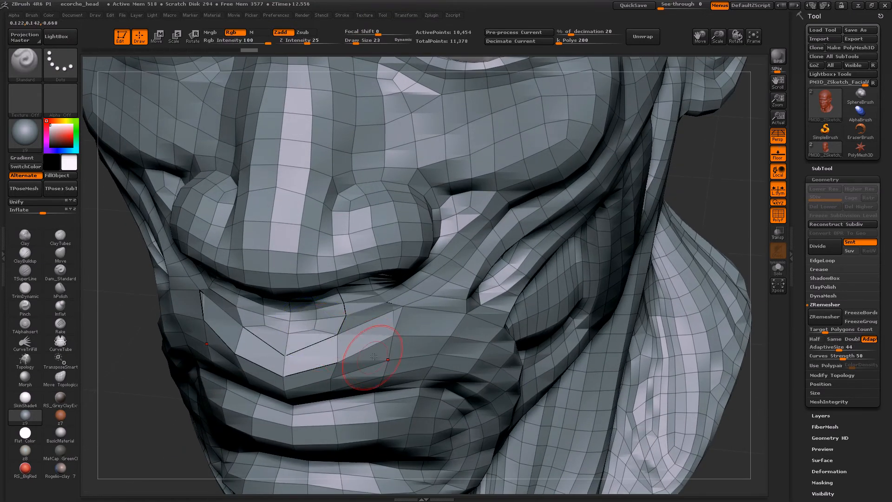
Smooth the remeshed surface across the back of the skull down to the top of the neck.
right_drag(437, 342, 389, 335)
mouse_move(458, 292)
right_down()
mouse_move(395, 481)
mouse_move(398, 474)
right_up()
right_drag(502, 302, 432, 237)
shift+drag(421, 225, 439, 209)
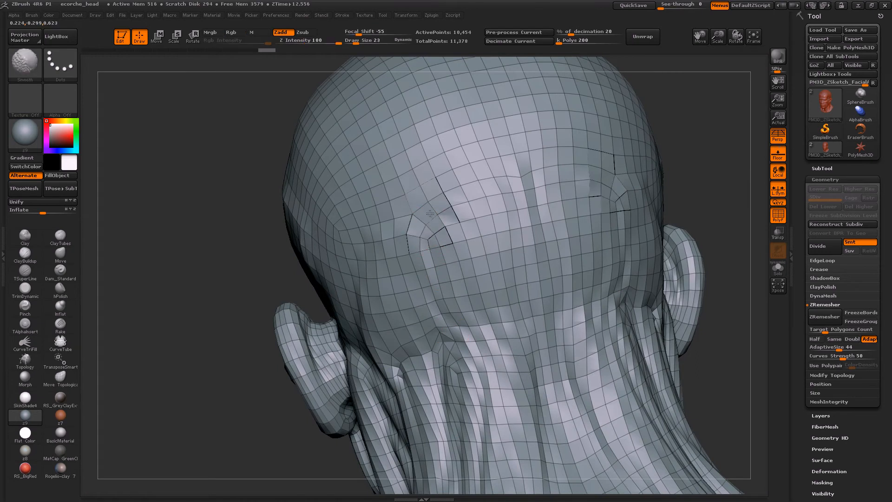
mouse_move(421, 237)
shift+mouse_down()
mouse_move(454, 363)
mouse_move(451, 403)
shift+mouse_up()
right_drag(442, 406, 488, 395)
mouse_move(377, 374)
right_down()
mouse_move(371, 422)
mouse_move(470, 275)
mouse_move(529, 319)
mouse_move(535, 302)
mouse_move(596, 264)
mouse_move(283, 390)
mouse_move(575, 325)
mouse_move(524, 342)
mouse_move(538, 291)
mouse_move(531, 302)
right_up()
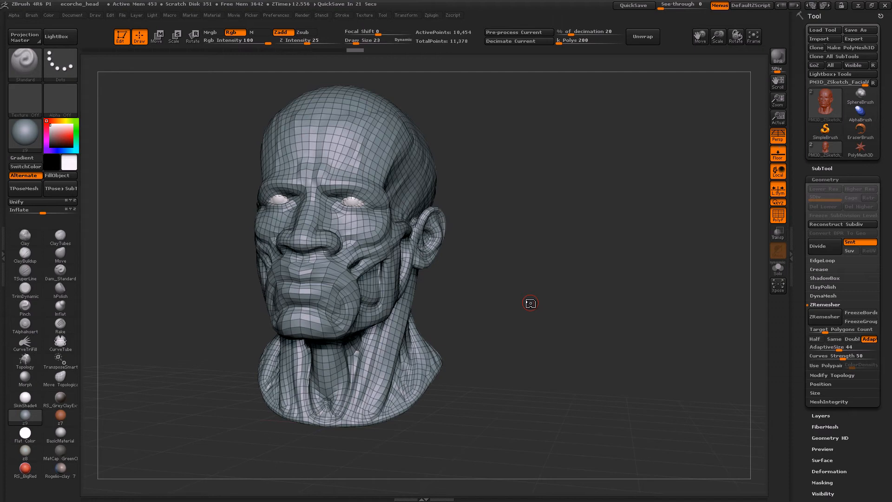
Set ZRemesher's Target Polygons Count to 5.
drag(882, 355, 882, 331)
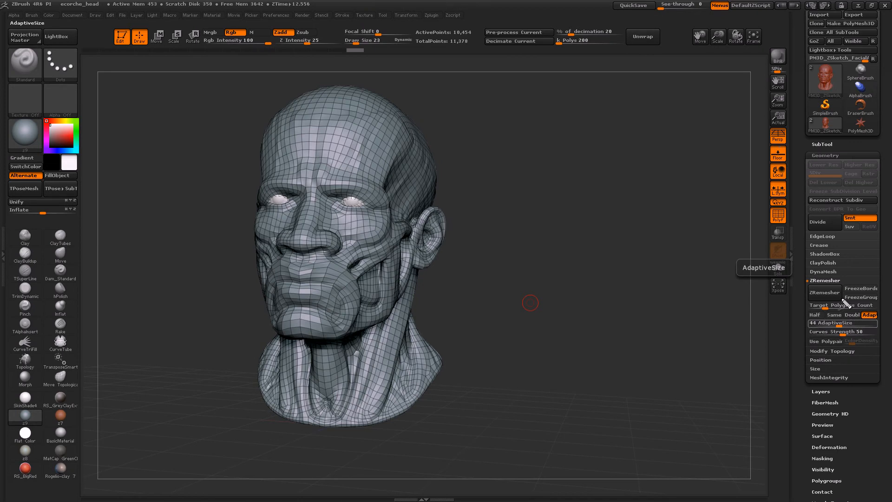
mouse_move(879, 304)
mouse_down()
mouse_move(830, 326)
mouse_move(885, 303)
mouse_up()
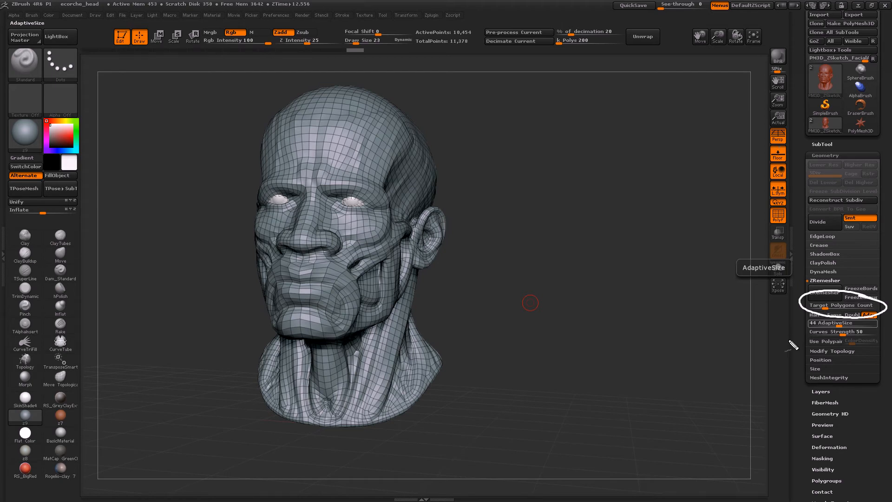
key(Escape)
drag(826, 306, 819, 305)
text(5)
key(Return)
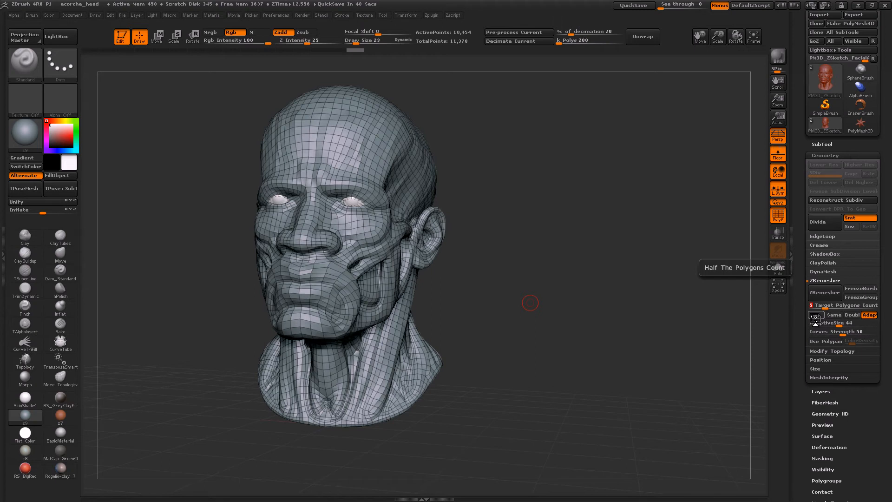
drag(470, 21, 481, 21)
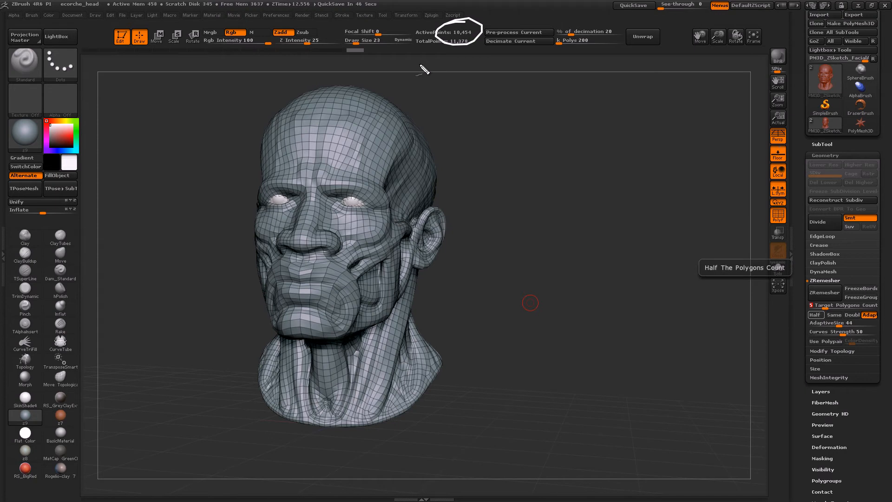
key(Escape)
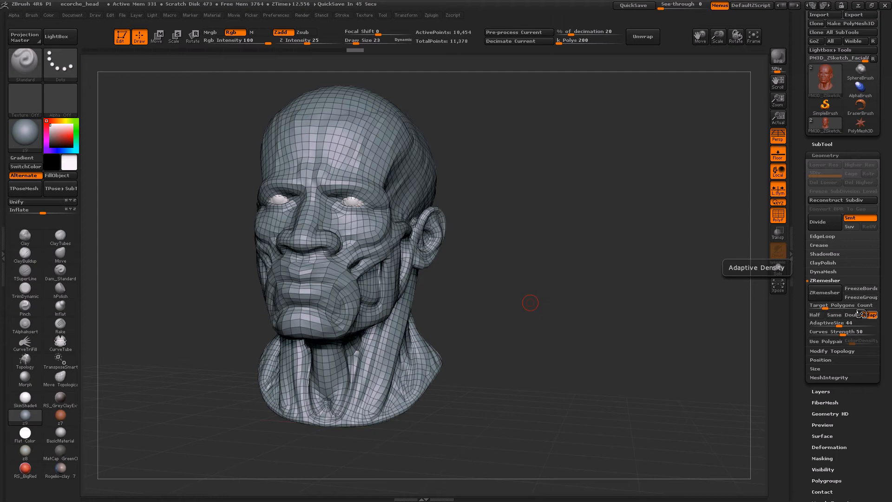
Leave a snapshot of the adaptively remeshed head on the canvas and place the live model beside it.
drag(514, 331, 504, 314)
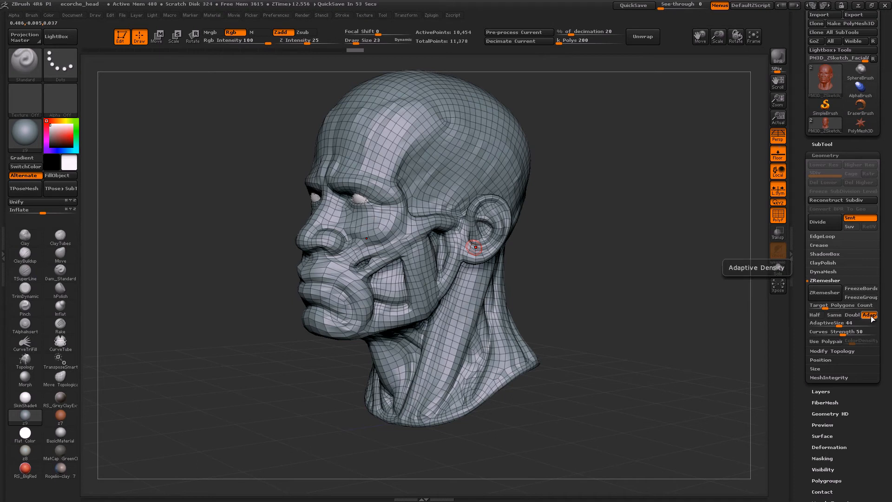
drag(607, 338, 567, 349)
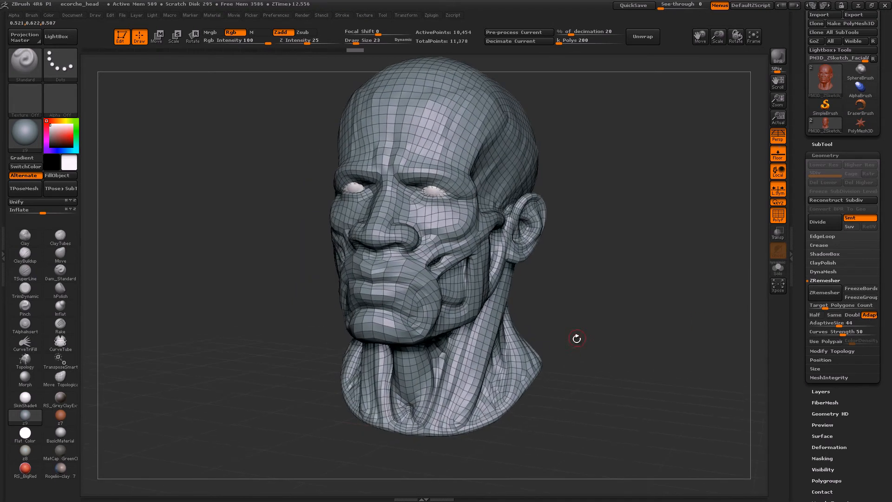
mouse_move(593, 272)
mouse_down()
mouse_move(434, 288)
mouse_move(442, 288)
mouse_up()
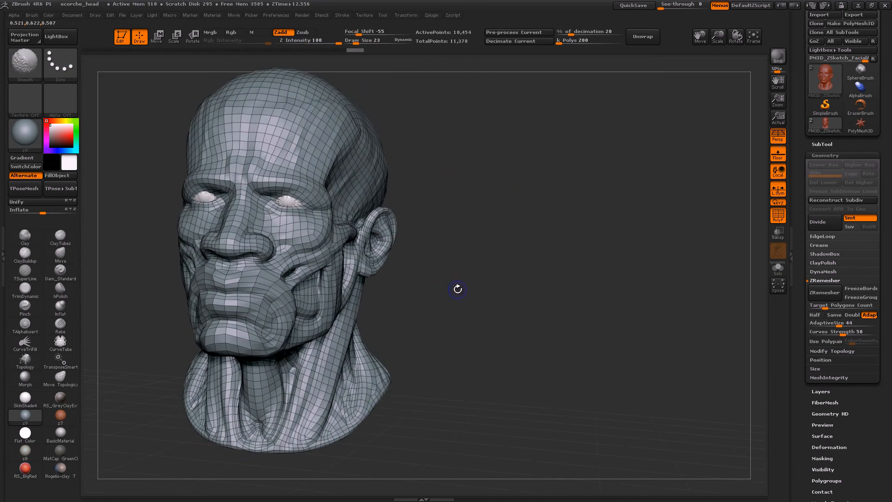
drag(692, 302, 674, 319)
Revert the live head to its original detailed sculpt and remesh it using ZRemesher with Adapt turned off.
drag(355, 51, 147, 56)
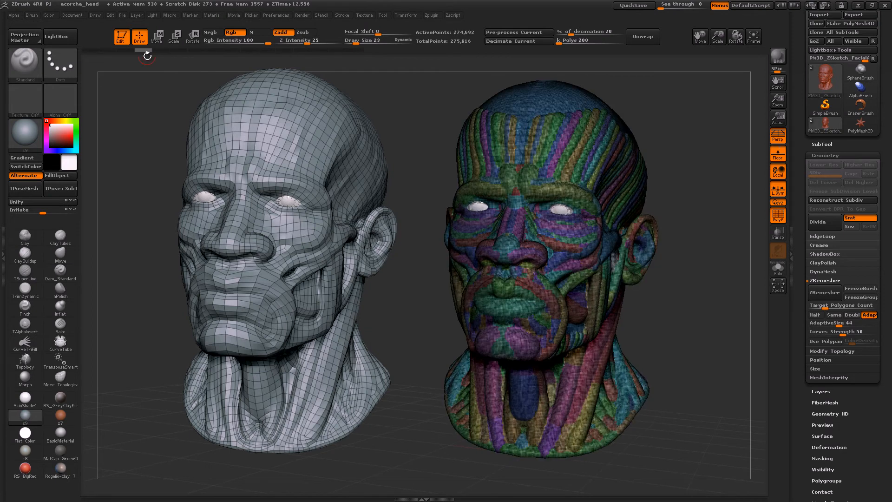
click(866, 316)
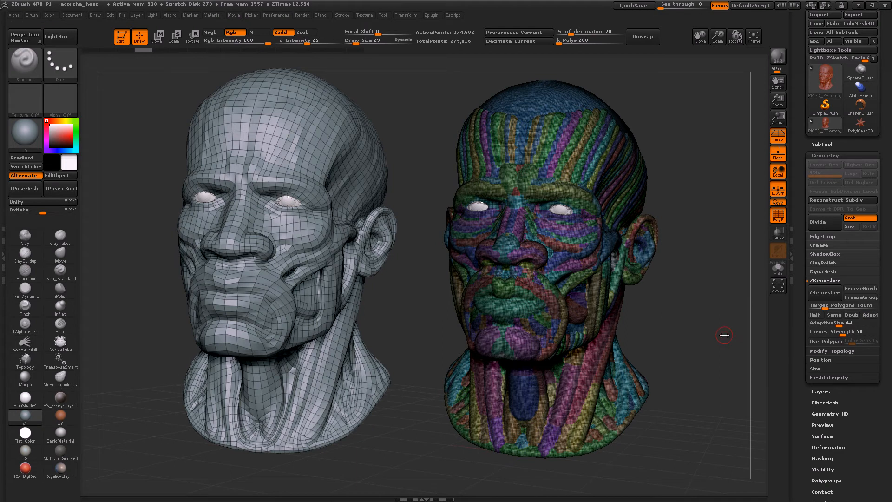
click(825, 293)
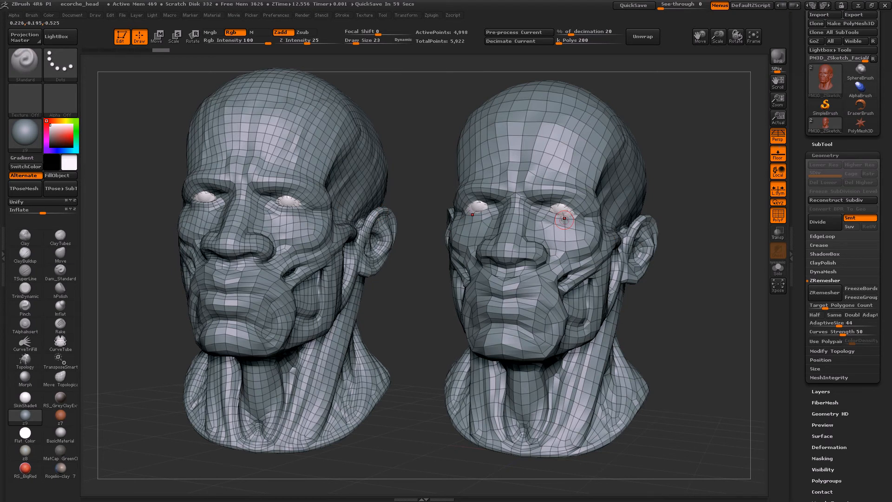
Smooth the newly remeshed head around the cheek and mouth while comparing its topology with the snapshot.
drag(685, 331, 646, 316)
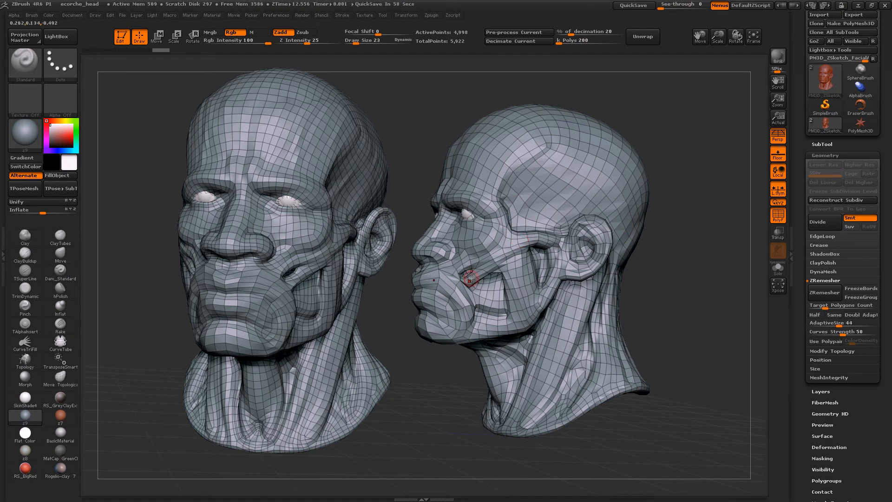
mouse_move(458, 275)
mouse_down()
mouse_move(446, 281)
mouse_move(514, 299)
mouse_move(478, 298)
mouse_move(440, 269)
mouse_up()
mouse_move(478, 302)
shift+mouse_down()
mouse_move(499, 311)
mouse_move(539, 354)
mouse_move(538, 378)
mouse_move(455, 277)
mouse_move(471, 284)
shift+mouse_up()
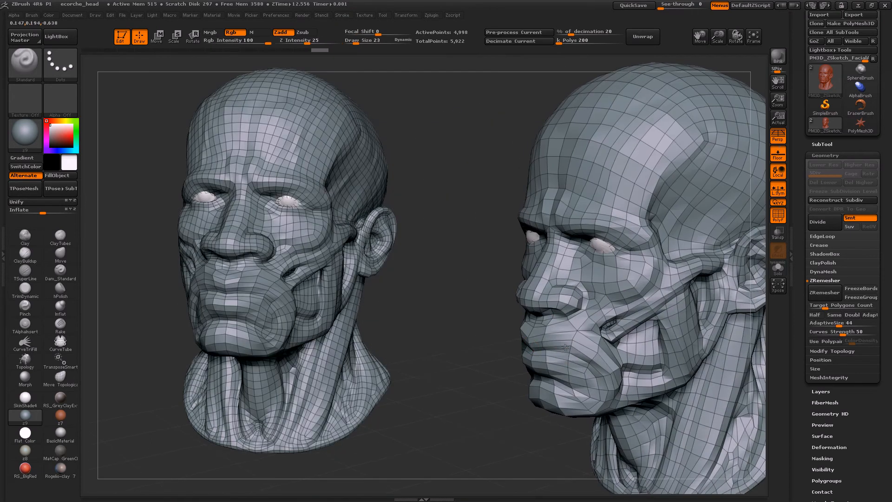
drag(565, 347, 543, 322)
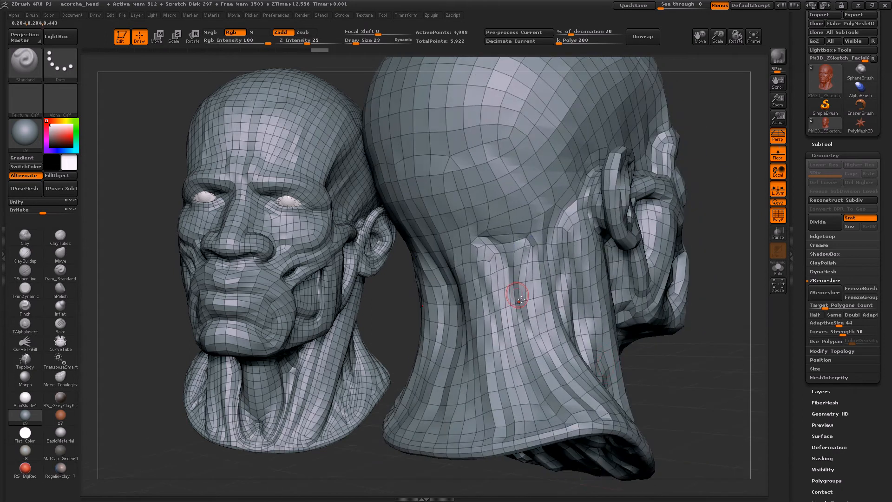
Smooth the back of the neck and lower skull on the head remeshed without Adapt.
key(shift)
mouse_move(480, 236)
mouse_down()
mouse_move(548, 334)
mouse_move(514, 283)
mouse_up()
mouse_move(600, 322)
mouse_down()
mouse_move(586, 328)
mouse_move(579, 315)
mouse_up()
key(shift)
mouse_move(634, 298)
shift+mouse_down()
mouse_move(641, 244)
mouse_move(644, 259)
shift+mouse_up()
mouse_move(703, 282)
mouse_down()
mouse_move(677, 349)
mouse_move(607, 318)
mouse_up()
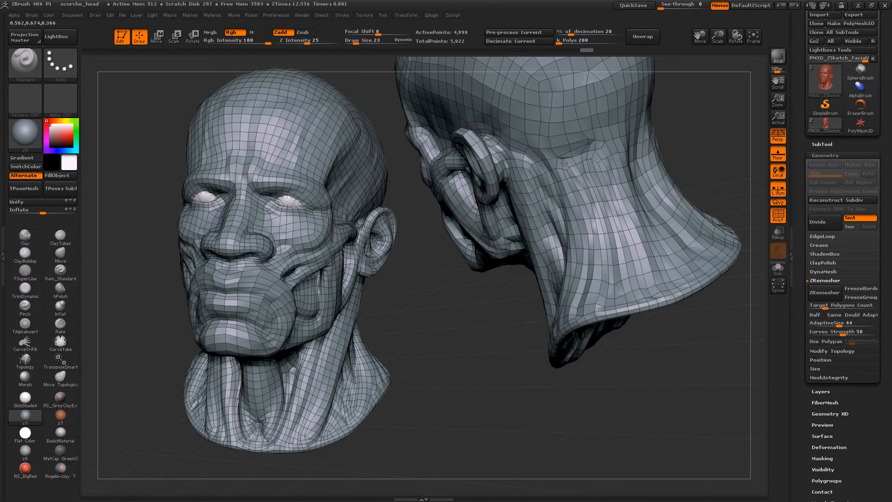
Inspect the non-adaptive head's topology around the face and ear, and set ZRemesher's AdaptiveSize to 0.
drag(590, 353, 636, 346)
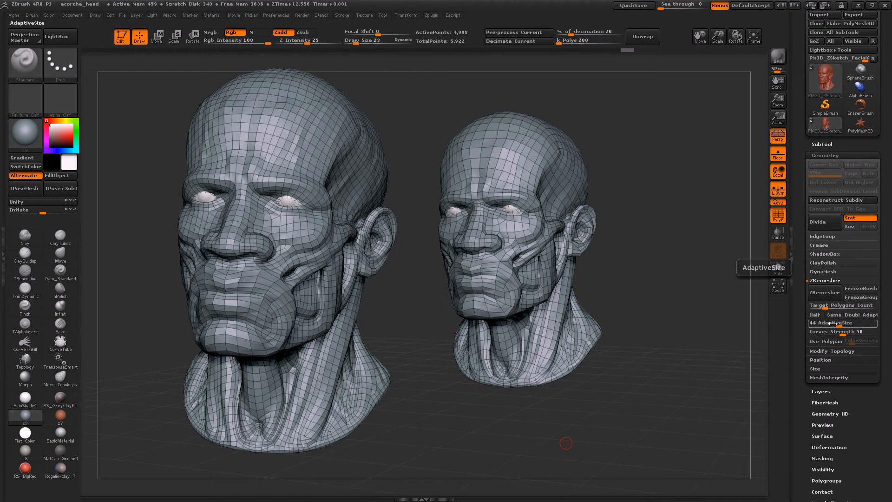
mouse_move(858, 318)
mouse_down()
mouse_move(803, 337)
mouse_move(826, 321)
mouse_up()
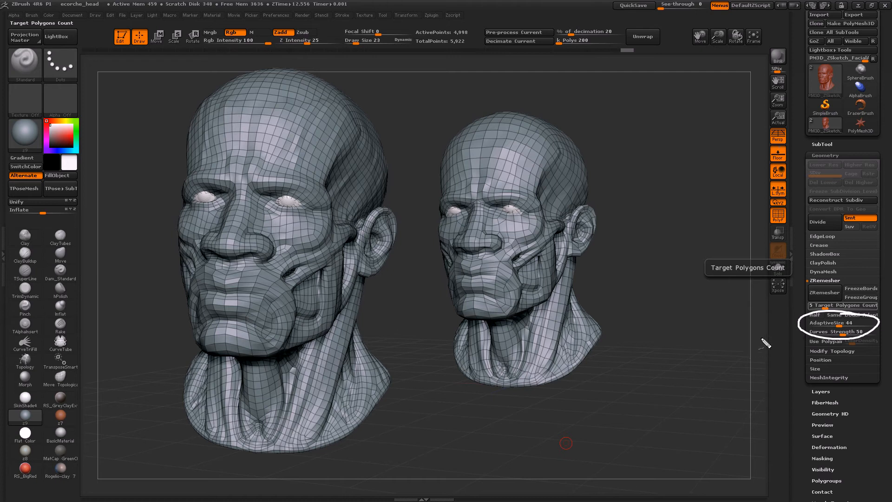
mouse_move(652, 331)
mouse_down()
mouse_move(638, 333)
mouse_move(621, 299)
mouse_up()
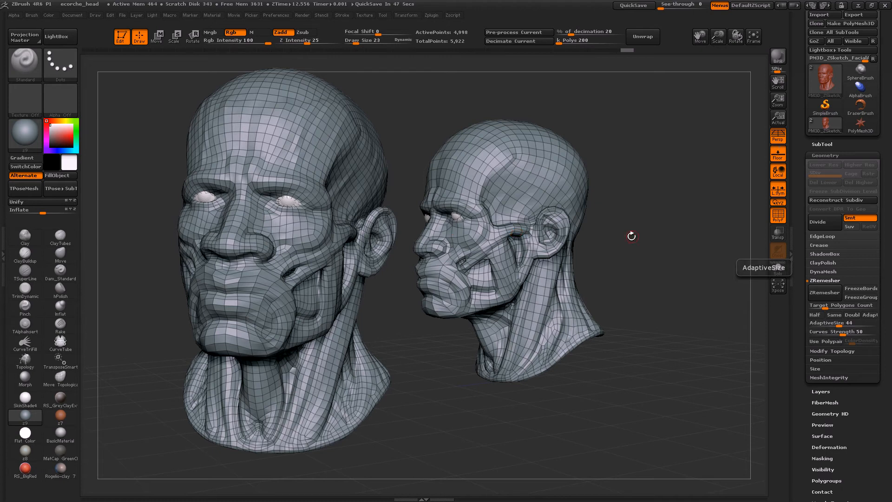
drag(583, 235, 537, 210)
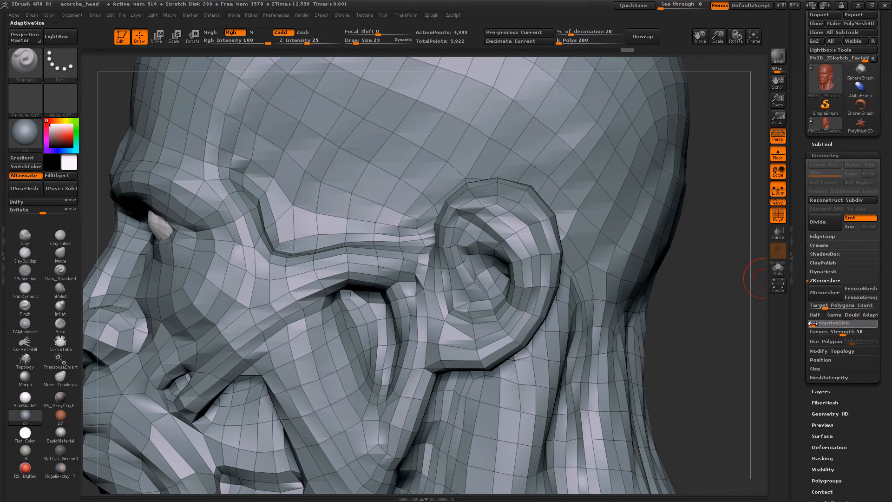
click(814, 324)
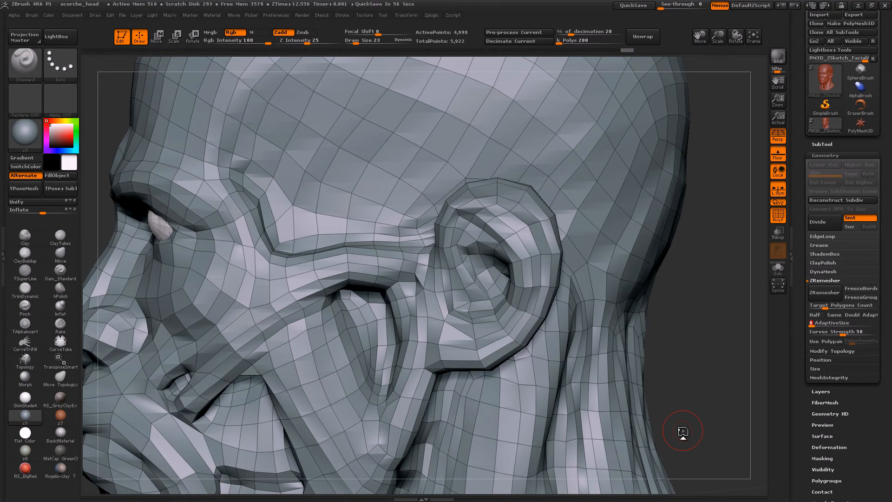
Clear the canvas and leave a fresh snapshot of the non-adaptive remeshed head with the live model placed beside it.
mouse_move(532, 350)
ctrl+right_down()
mouse_move(507, 315)
mouse_move(514, 316)
mouse_move(494, 356)
mouse_move(478, 225)
mouse_move(444, 263)
mouse_move(388, 271)
mouse_move(395, 250)
mouse_move(266, 234)
mouse_move(288, 266)
mouse_move(261, 253)
mouse_move(253, 306)
mouse_move(278, 306)
mouse_move(244, 314)
mouse_move(239, 307)
mouse_move(246, 310)
ctrl+right_up()
key(ctrl+n)
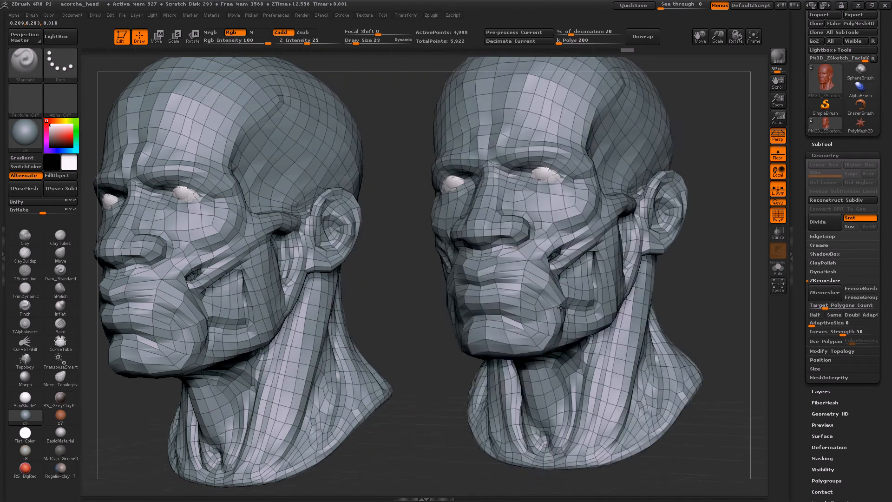
right_drag(561, 307, 494, 280)
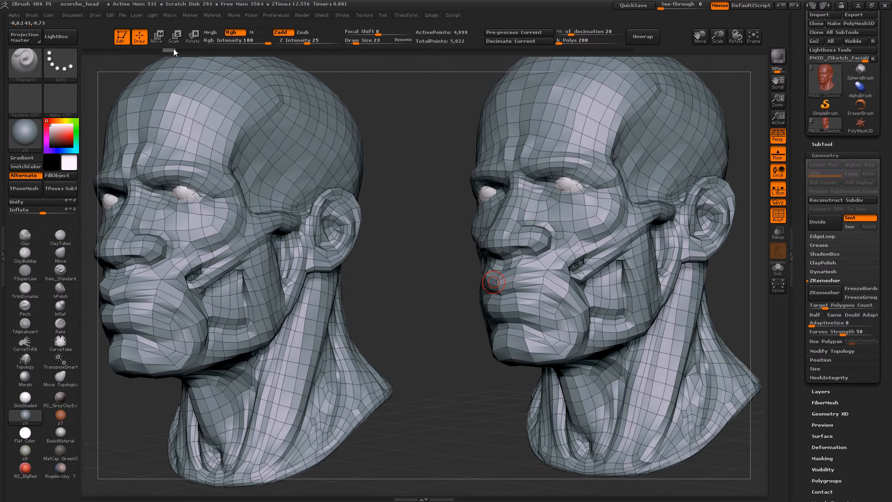
Revert the live head to its original detailed sculpt and remesh it using ZRemesher with AdaptiveSize at 0.
click(135, 50)
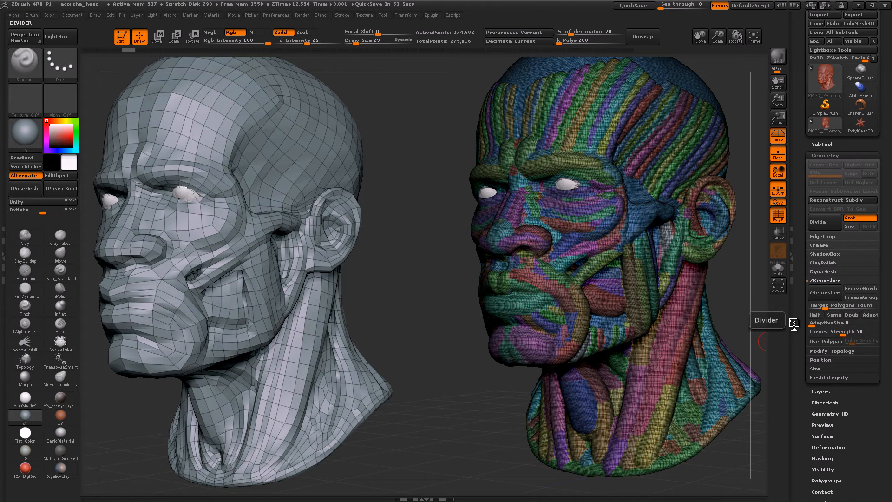
click(824, 293)
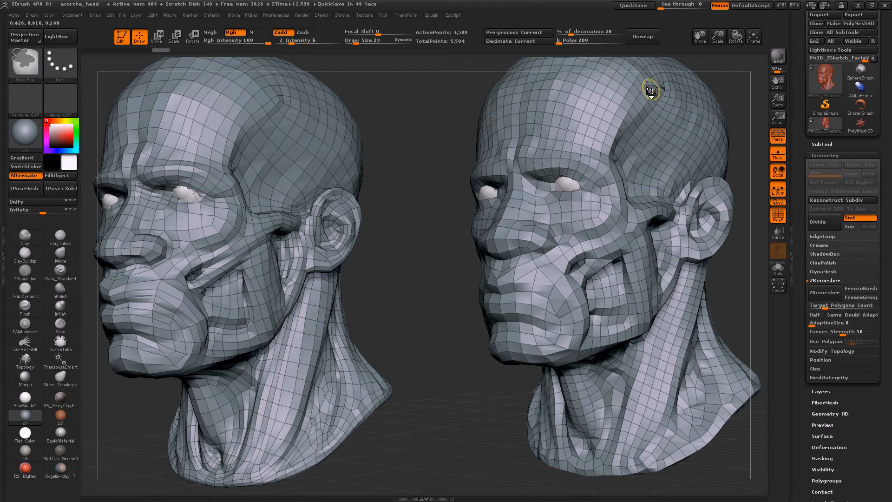
Duplicate the newly remeshed head as a second subtool and open the subtool list.
click(652, 90)
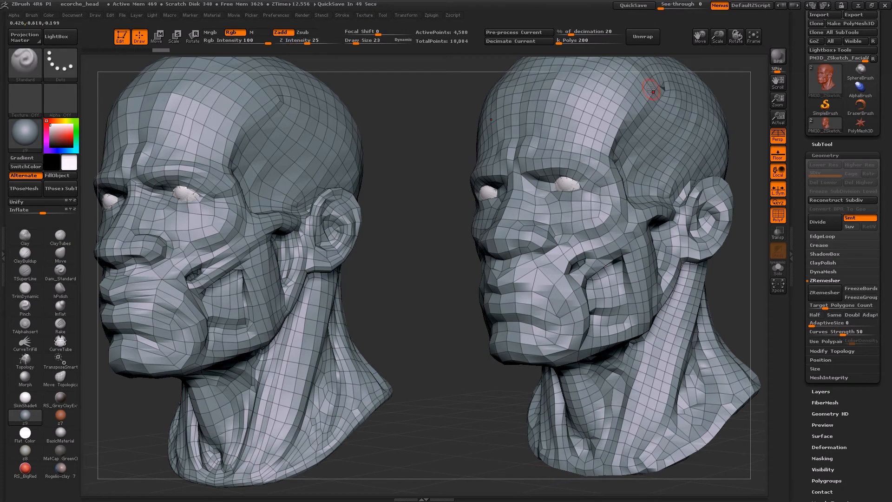
click(822, 144)
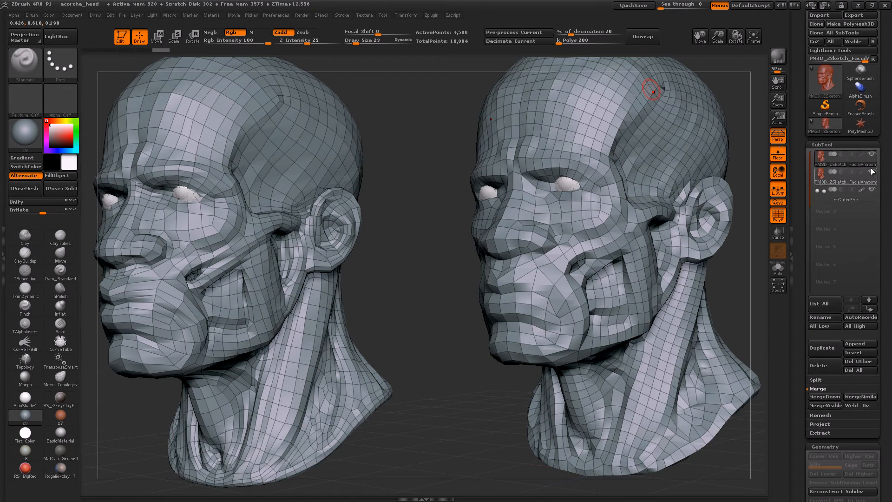
mouse_move(824, 160)
Revert the first subtool copy to the original detailed sculpt, hide it and make the remeshed copy active.
click(152, 50)
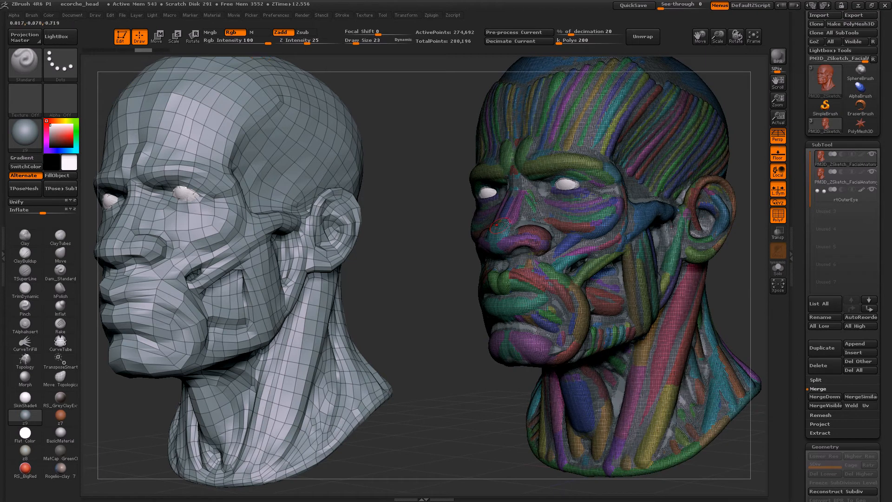
click(865, 158)
click(872, 154)
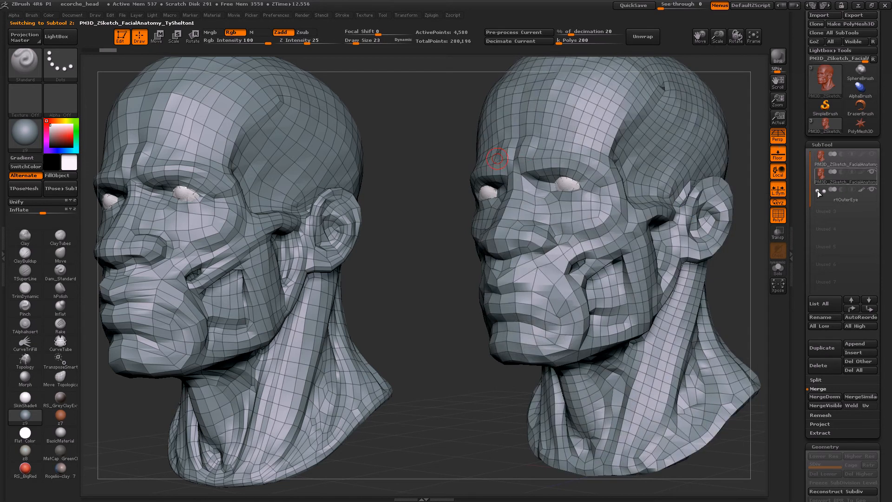
Smooth the remeshed head around the temple and the back of the skull and neck.
alt+drag(439, 308, 379, 341)
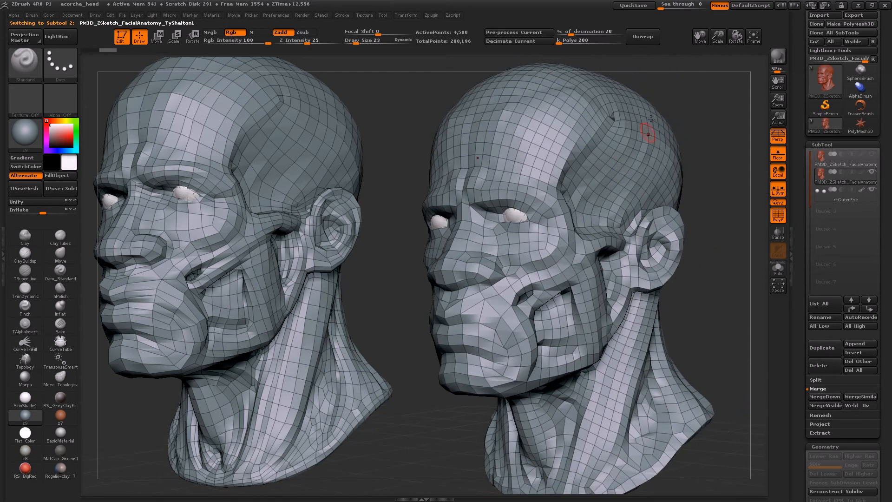
key(shift)
alt+right_drag(613, 358, 605, 237)
right_drag(544, 366, 571, 323)
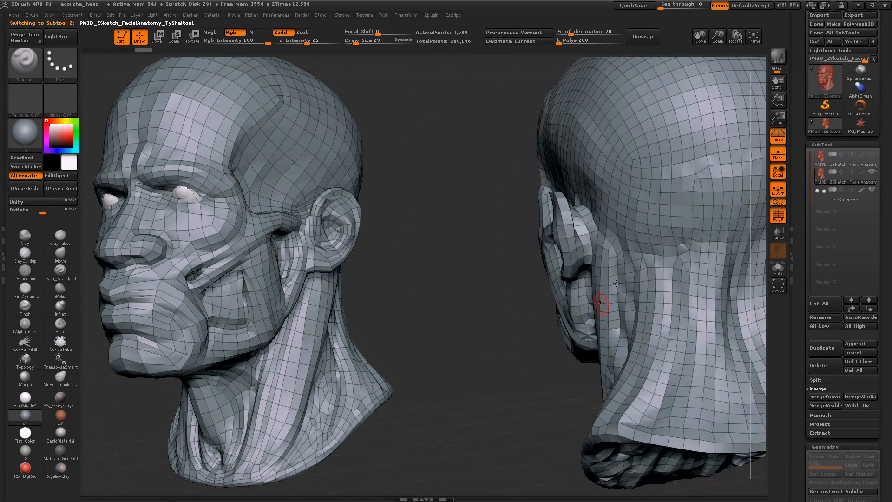
right_drag(707, 199, 609, 297)
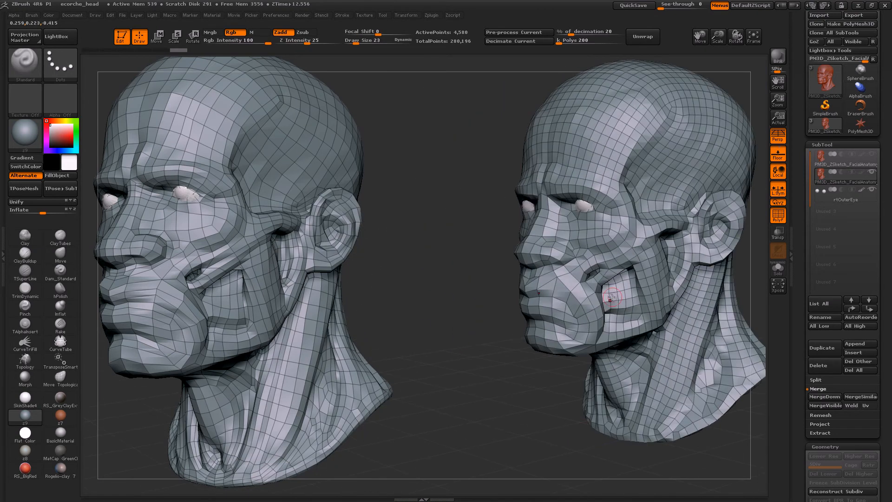
Subdivide the remeshed head up to subdivision level 4.
key(ctrl)
mouse_move(824, 157)
key(ctrl)
key(ctrl+d)
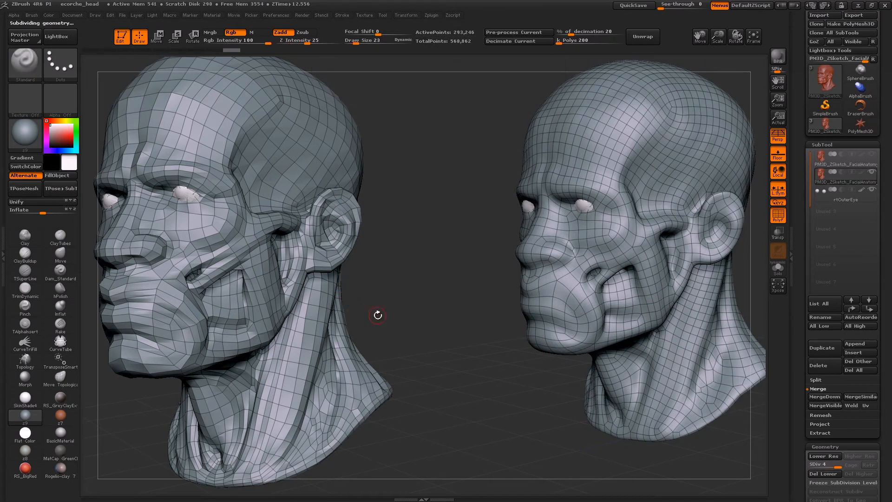
Reorder the subdivided head above the original sculpt and make it active, with the original visible and the eyeballs hidden.
mouse_move(505, 326)
alt+mouse_down()
mouse_move(453, 342)
mouse_move(454, 361)
alt+mouse_up()
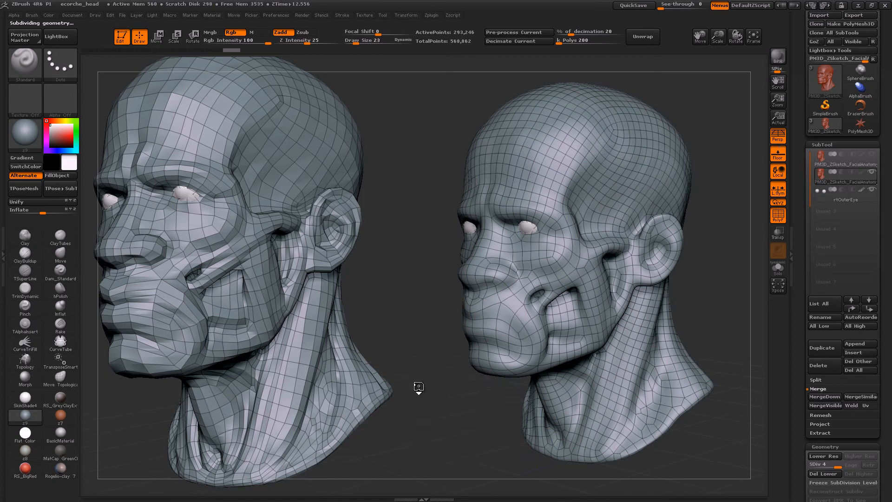
key(space)
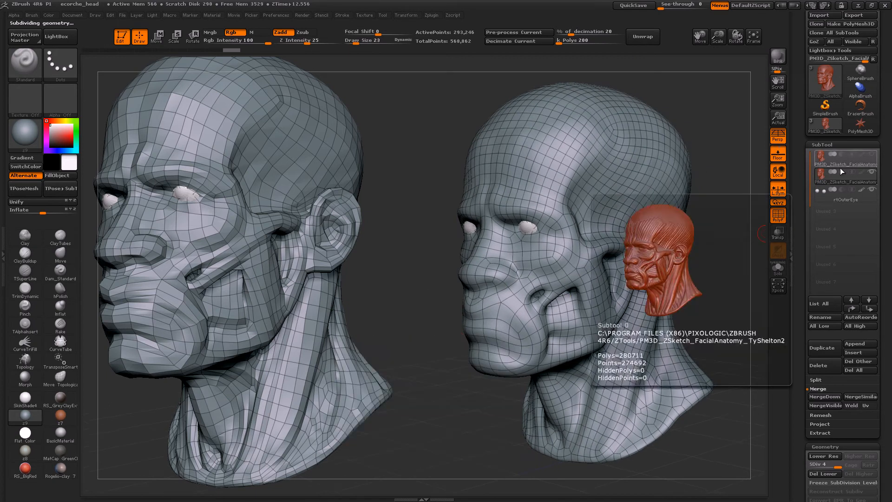
click(850, 308)
click(823, 174)
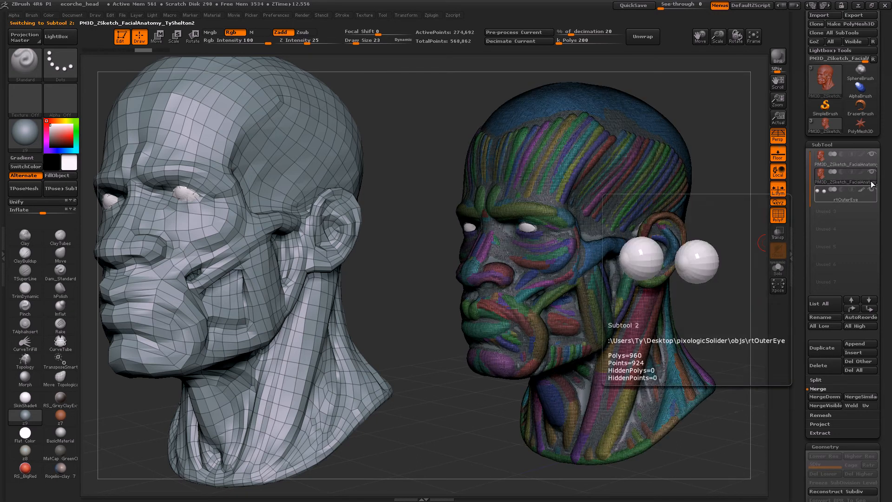
click(826, 157)
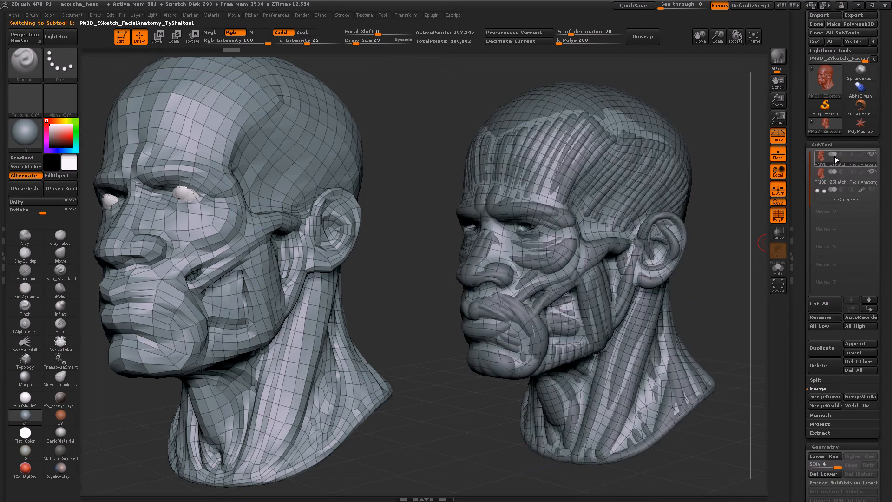
Project the original sculpt's detail onto the subdivided head using ProjectAll with a Dist of 0.04.
mouse_move(840, 160)
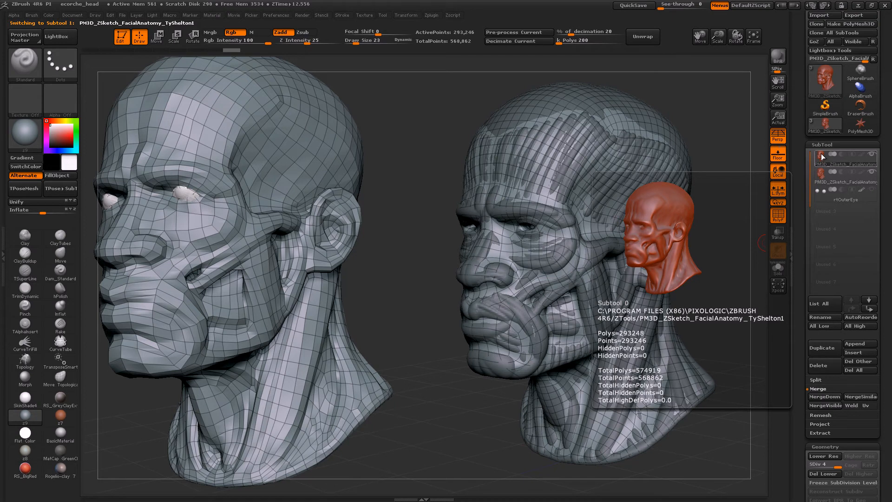
mouse_move(825, 178)
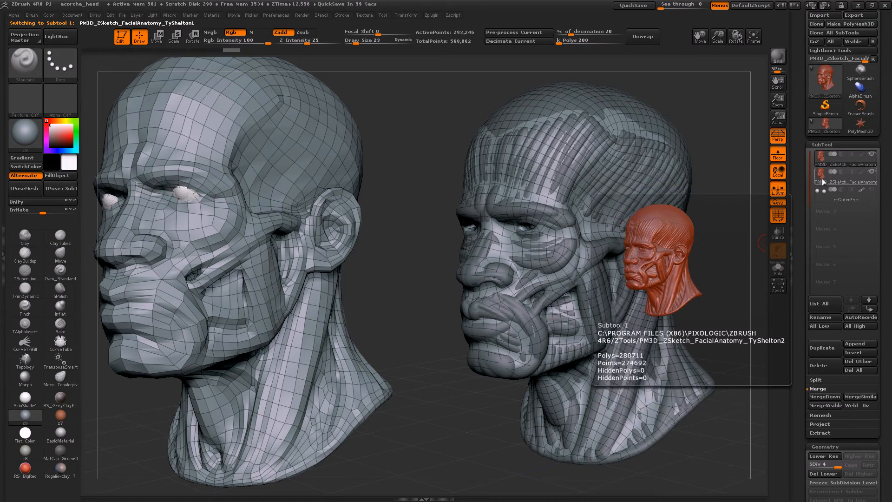
drag(887, 362, 885, 306)
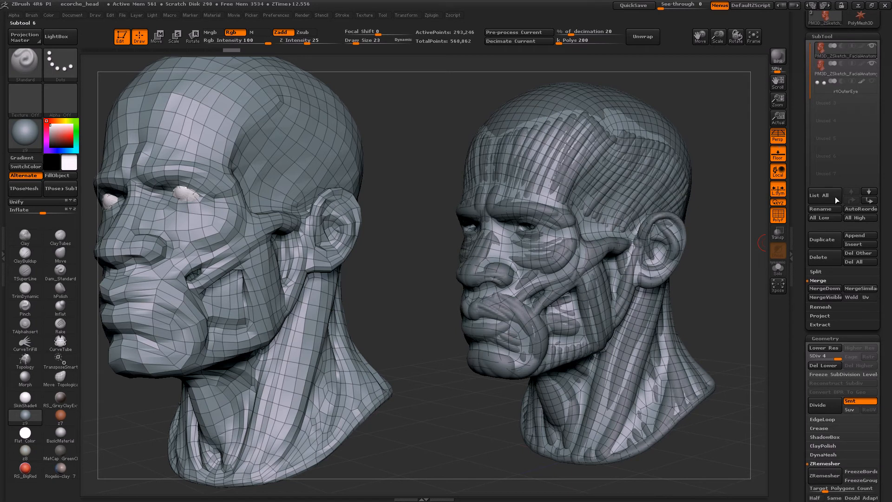
click(819, 315)
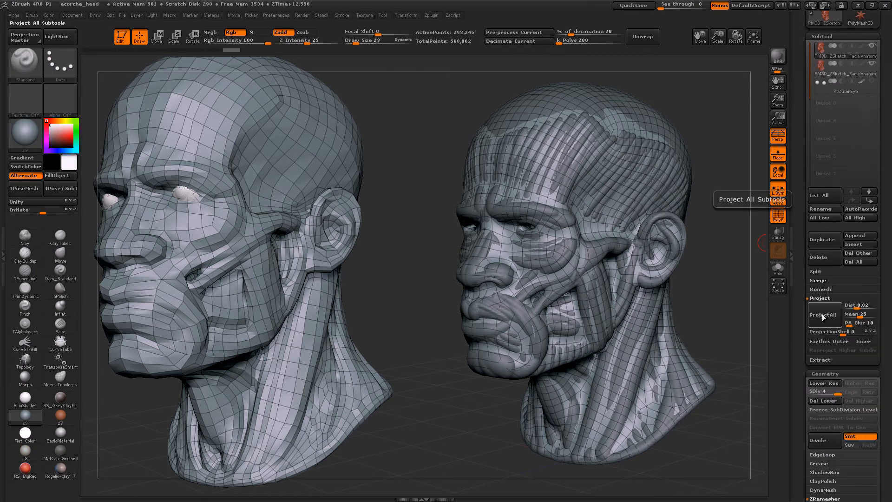
click(854, 307)
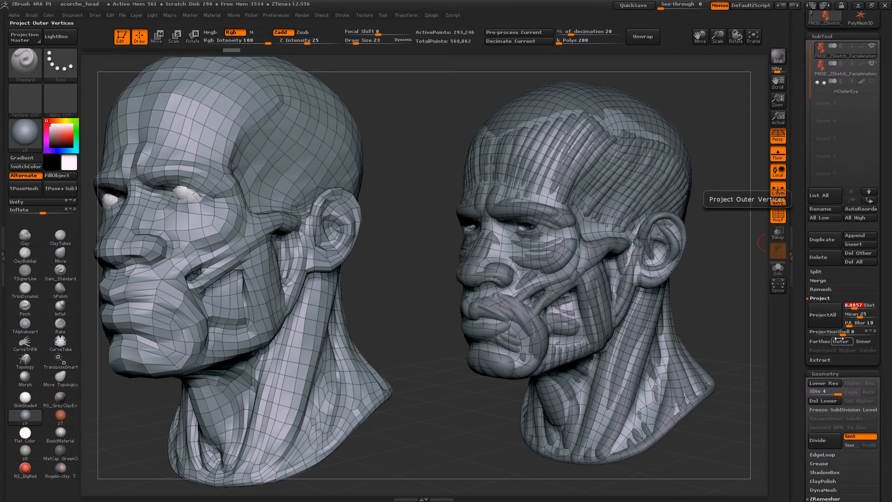
text(0.04)
key(Return)
click(824, 318)
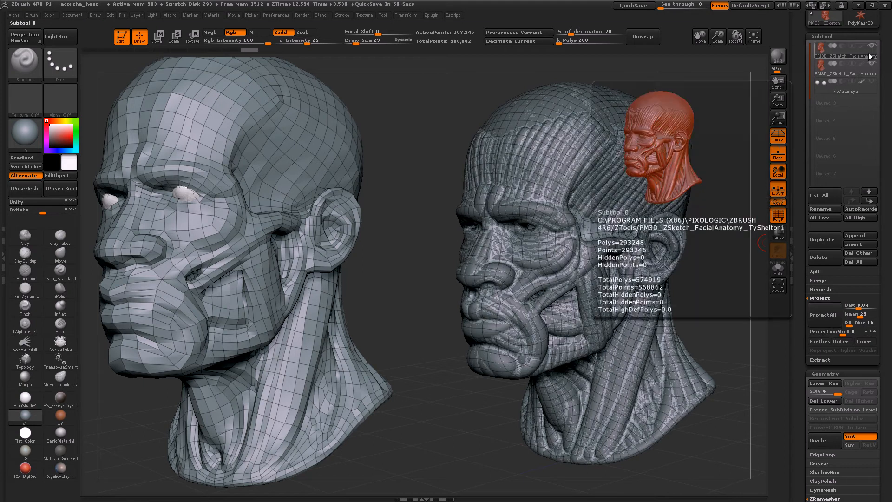
Hide the original sculpt, show the eyeballs again, and inspect the projected detail with the wireframe temporarily off.
drag(668, 316, 678, 319)
key(shift+f)
drag(641, 270, 423, 286)
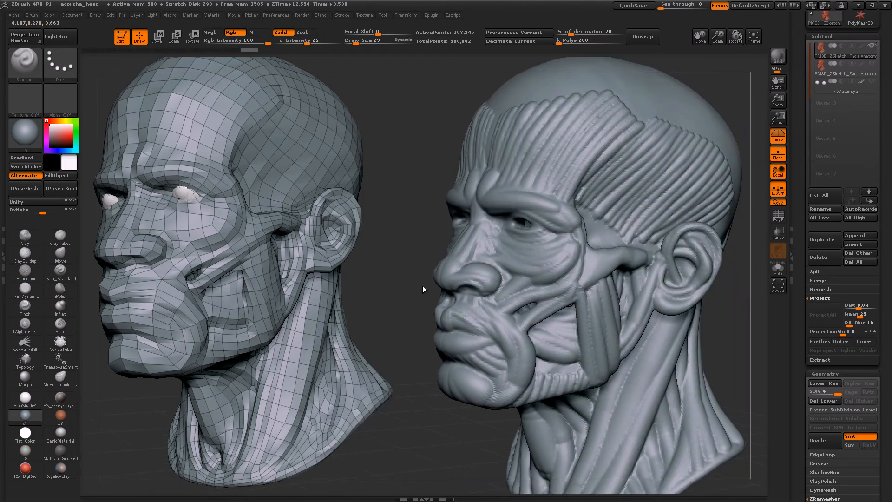
click(871, 82)
drag(654, 288, 517, 396)
key(shift+f)
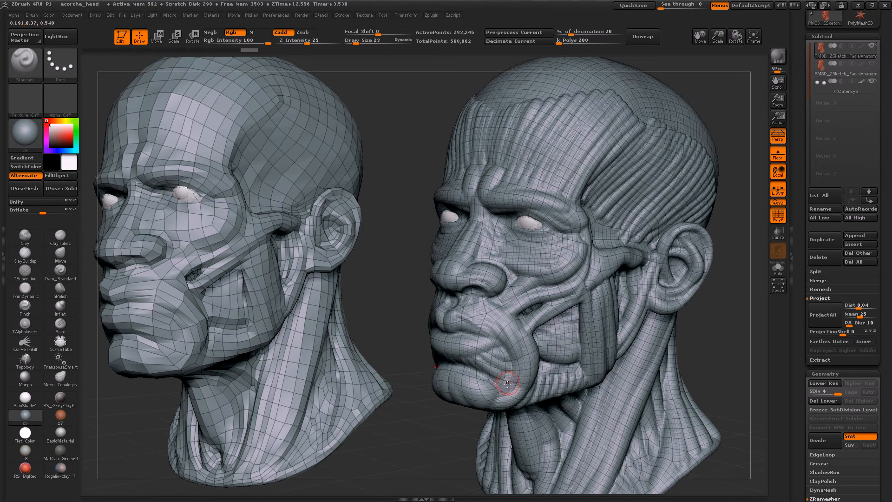
Step the projected head between subdivision levels 4 and 1 to compare its base topology with the projected detail.
key(shift+d)
key(shift+d)
key(shift+d)
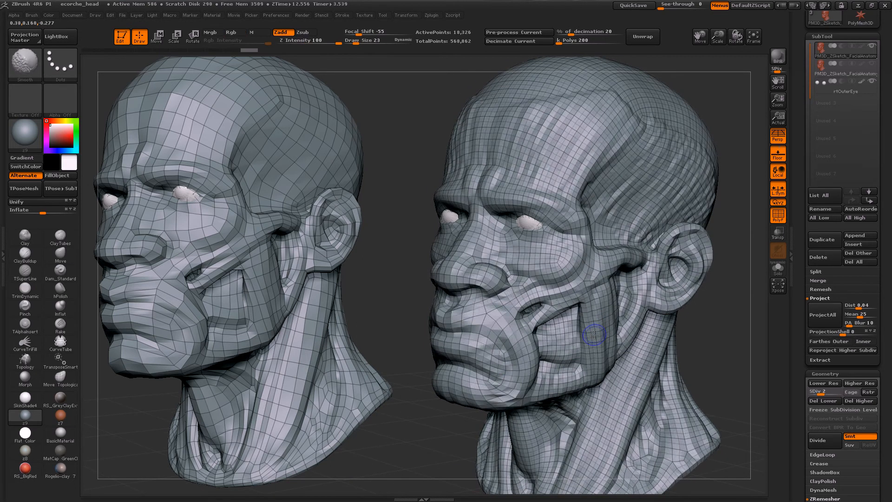
key(d)
key(d)
key(d)
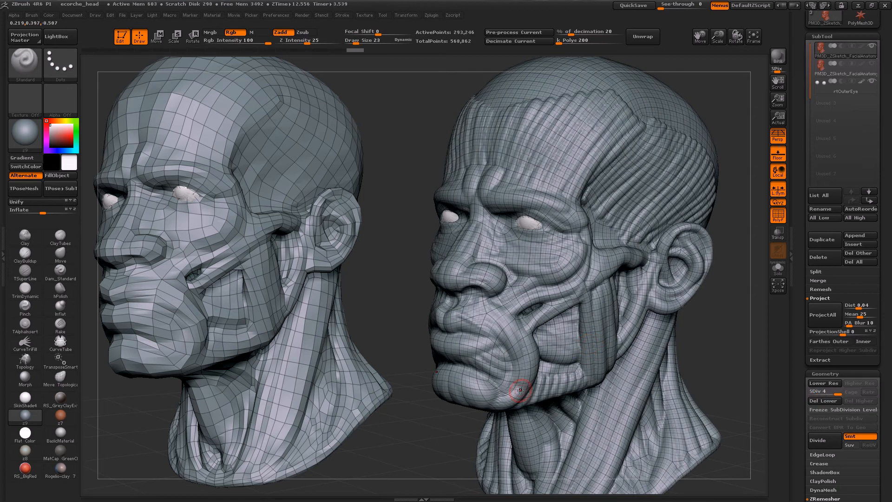
key(shift+d)
key(shift+d)
key(shift+d)
drag(877, 362, 853, 335)
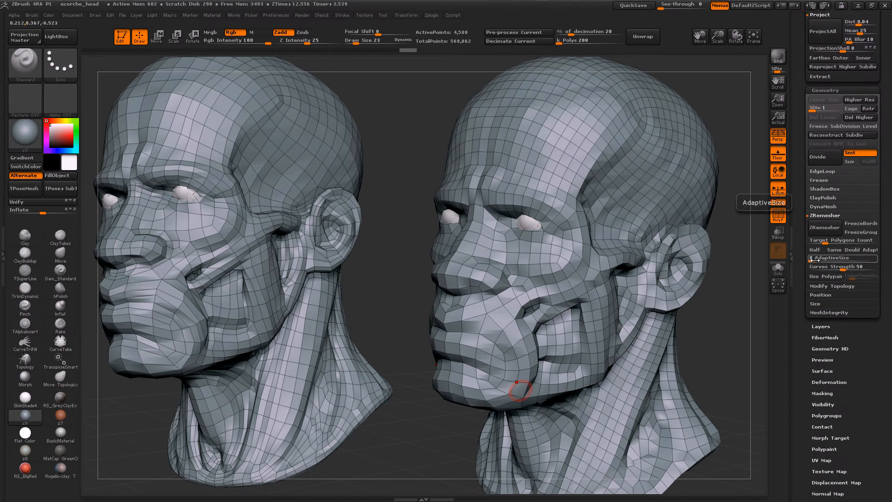
key(d)
key(d)
key(d)
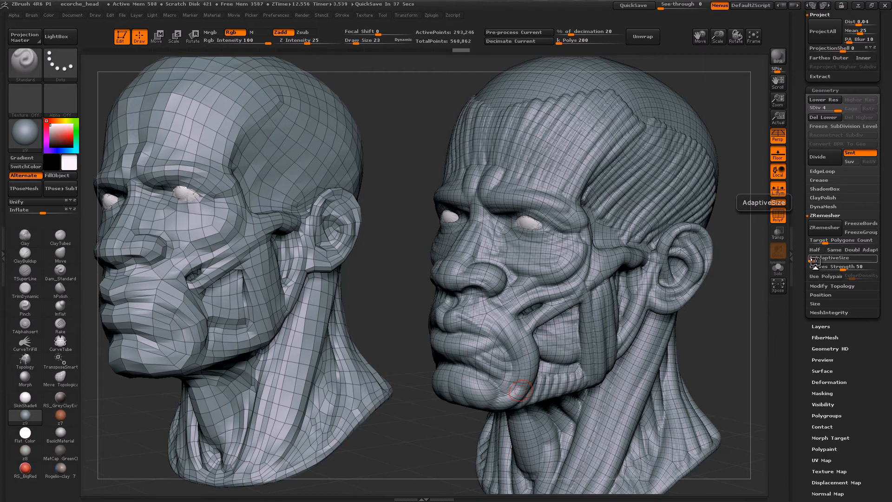
drag(814, 260, 812, 260)
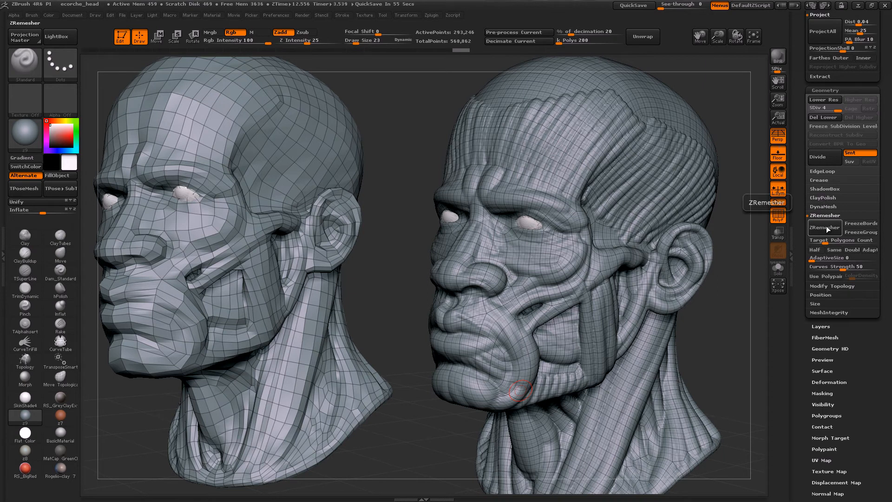
key(ctrl)
click(406, 15)
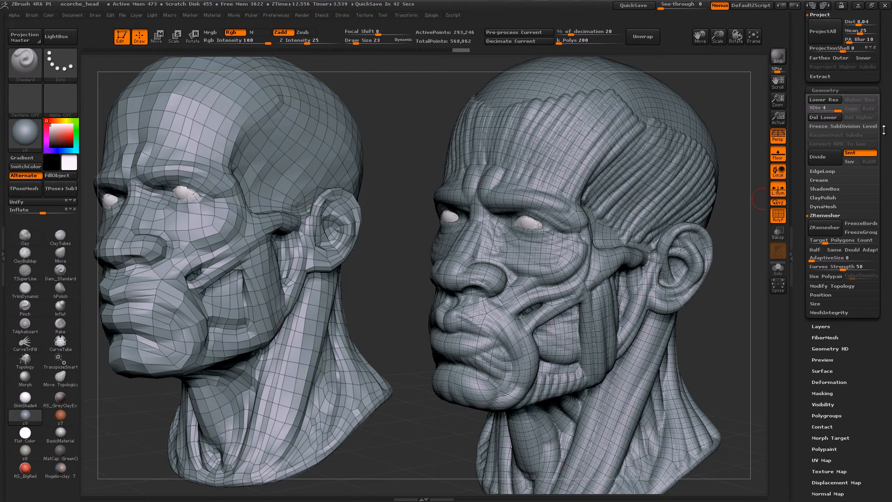
Make the original polygrouped sculpt the active subtool, with the projected head and the eyeballs hidden.
scroll(891, 278, up, 8)
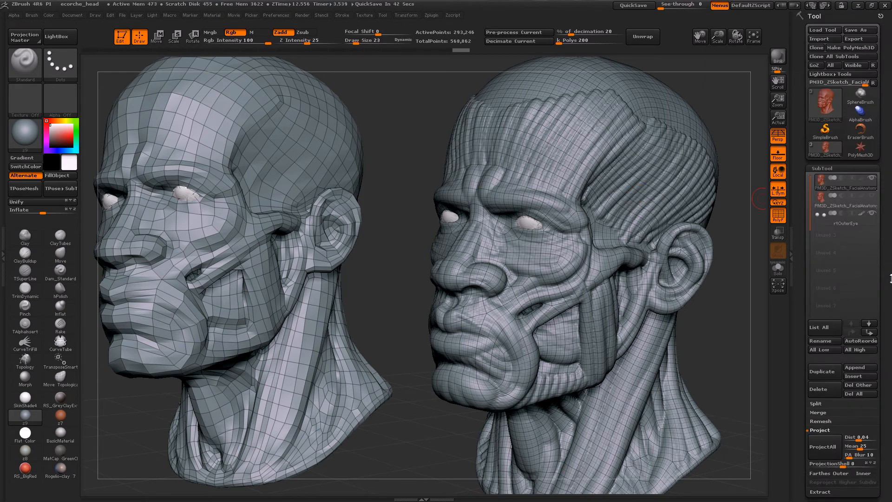
click(871, 178)
click(822, 198)
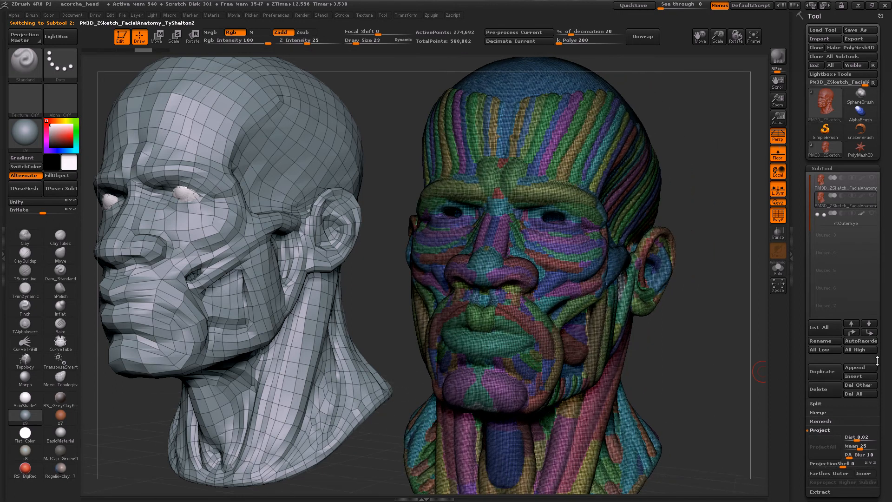
Turn on ZRemesher's Adapt option and set AdaptiveSize to 44 for the original sculpt.
scroll(877, 361, down, 8)
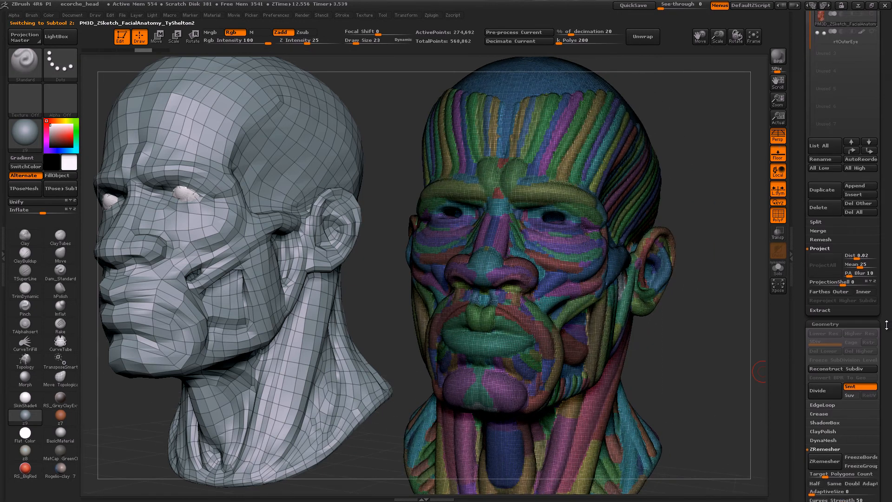
scroll(885, 419, down, 5)
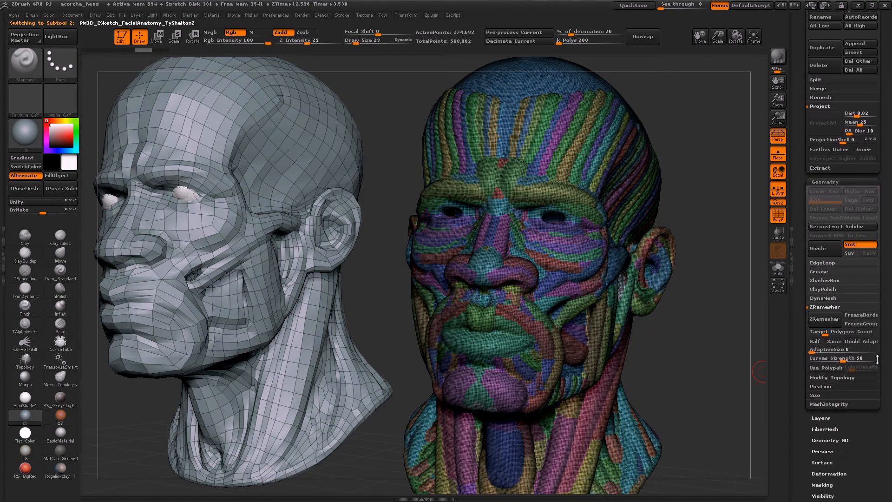
click(868, 329)
mouse_move(819, 338)
mouse_down()
mouse_move(840, 340)
mouse_move(823, 334)
mouse_up()
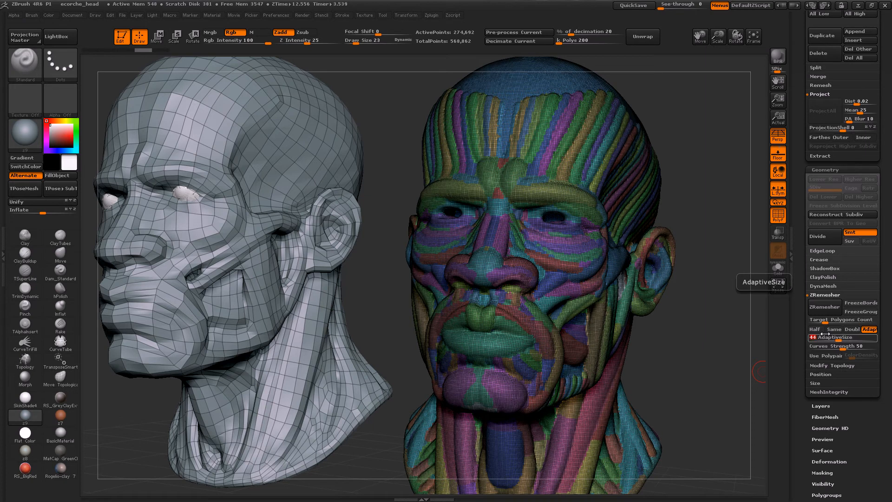
Remesh the original sculpt with ZRemesher using the adaptive settings.
drag(700, 334, 672, 342)
alt+drag(680, 356, 683, 418)
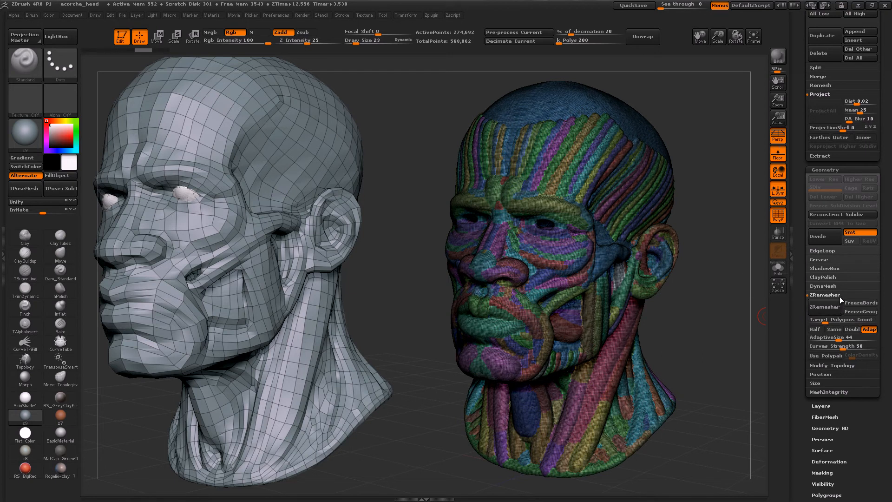
click(822, 309)
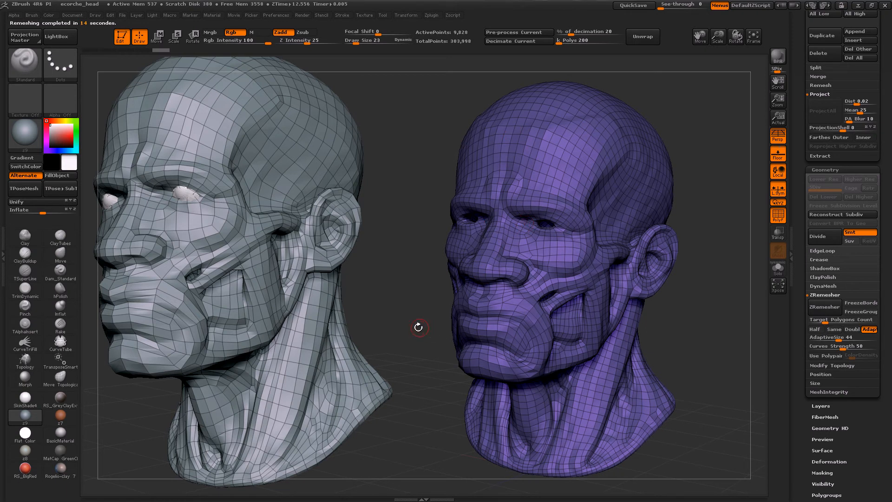
Examine the remeshed topology around the brow, eyes, nose, mouth and jaw, comparing it with the reference head.
drag(410, 368, 434, 365)
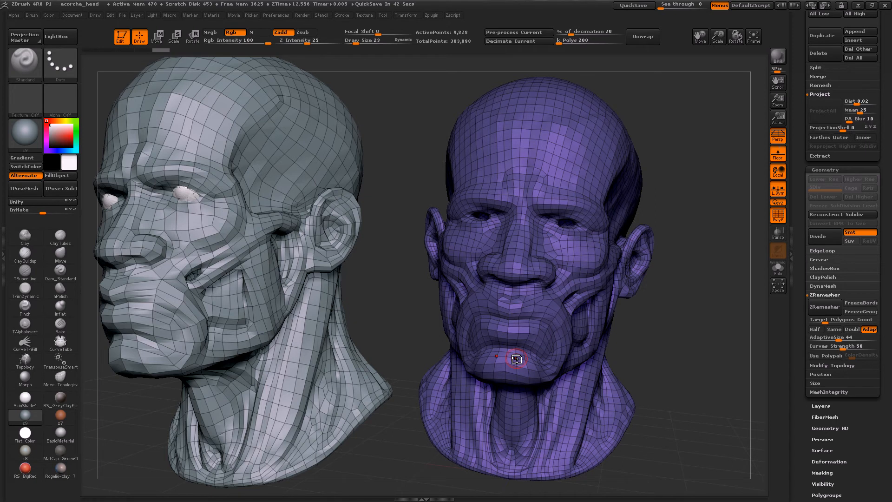
right_drag(533, 291, 504, 289)
alt+right_drag(538, 191, 587, 240)
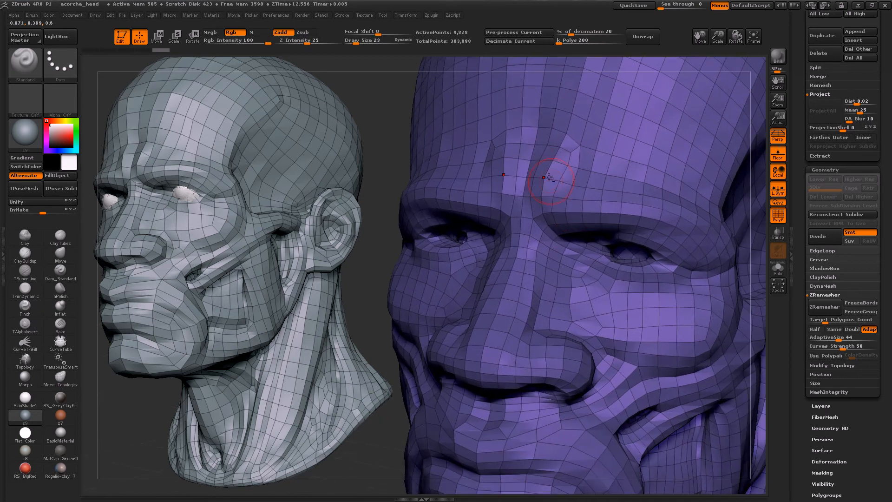
right_drag(558, 188, 576, 183)
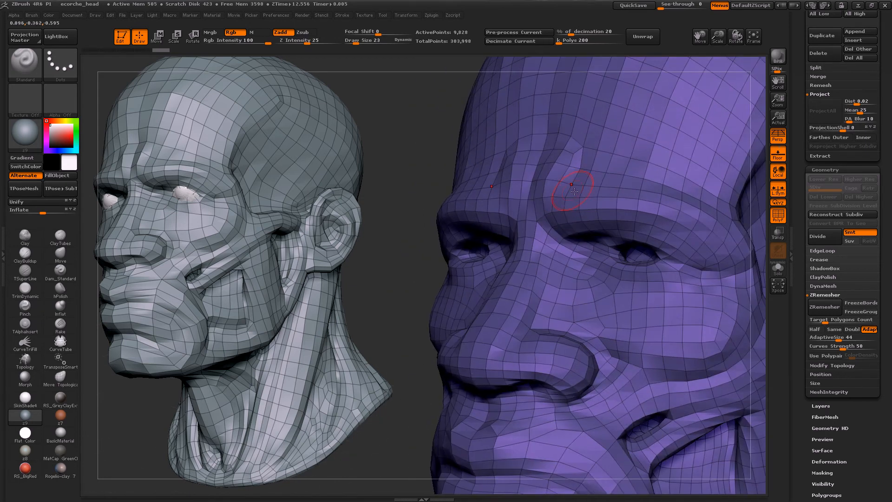
alt+right_drag(562, 113, 574, 161)
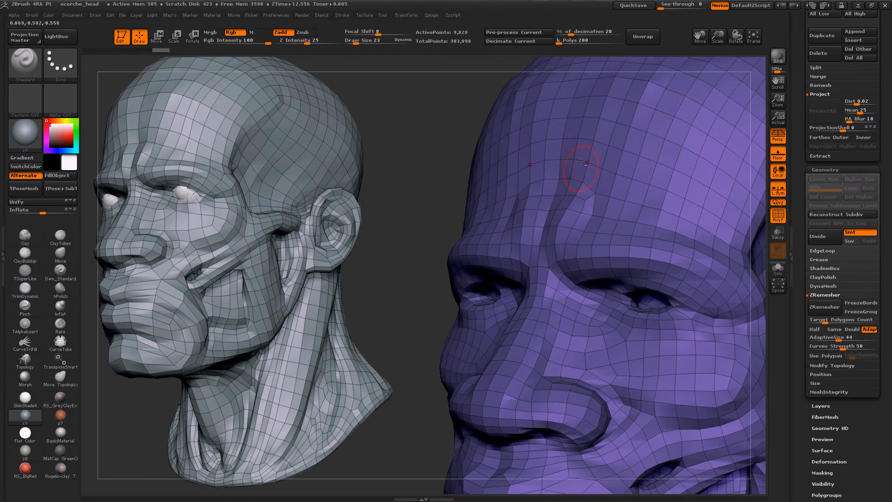
right_drag(552, 244, 576, 242)
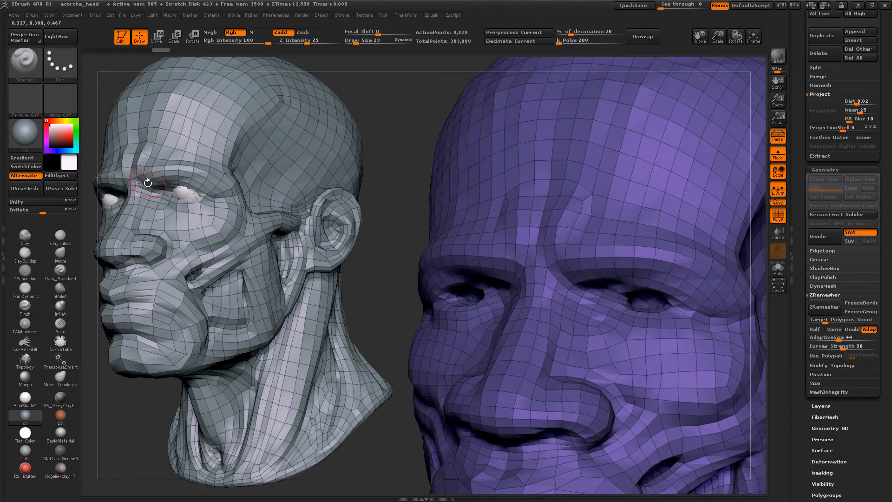
ctrl+right_drag(554, 276, 604, 312)
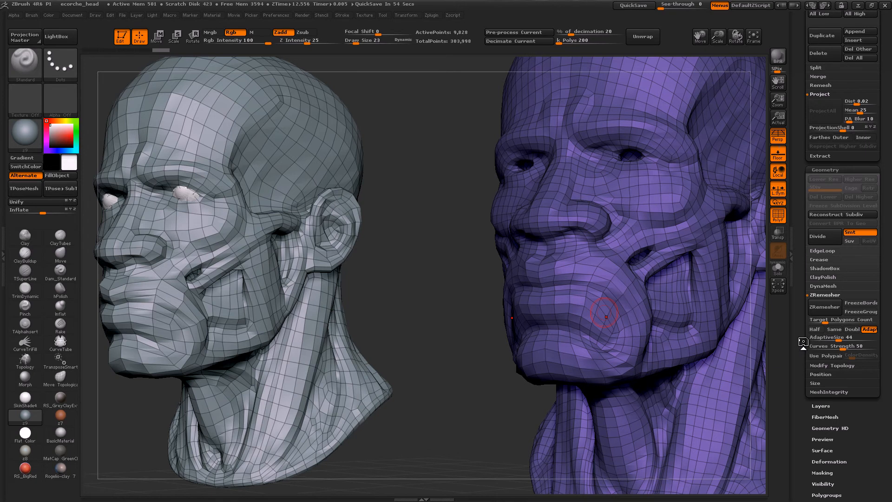
mouse_move(603, 295)
ctrl+right_down()
mouse_move(609, 275)
mouse_move(392, 303)
ctrl+right_up()
Undo the remesh of the sculpt and turn off its polygon wireframe.
key(ctrl+z)
mouse_move(641, 335)
right_down()
mouse_move(620, 313)
mouse_move(643, 327)
mouse_move(628, 326)
right_up()
key(shift+f)
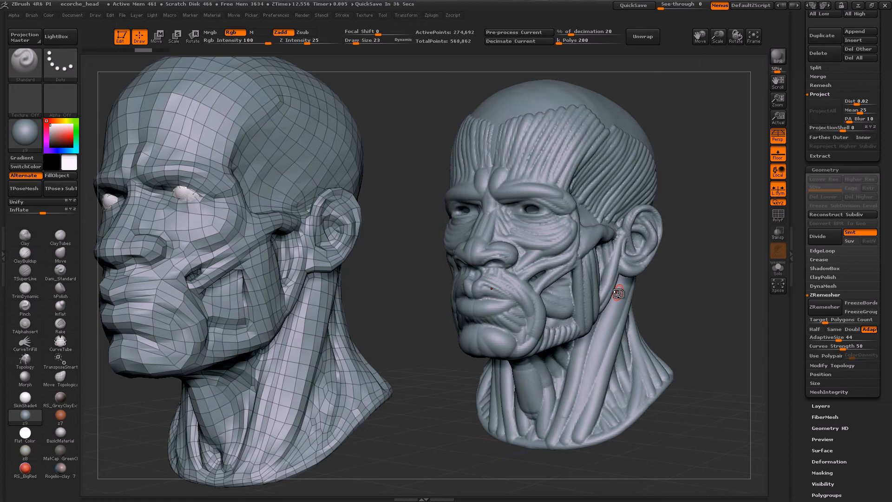
Turn on Use Polypaint for ZRemesher and try ColorDensity at its 0.25 and 4 extremes, ending at 4.
click(834, 341)
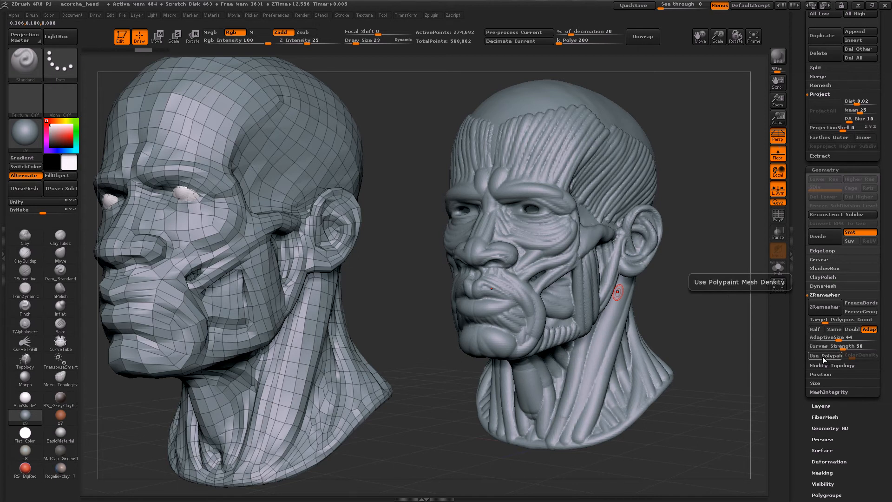
click(821, 356)
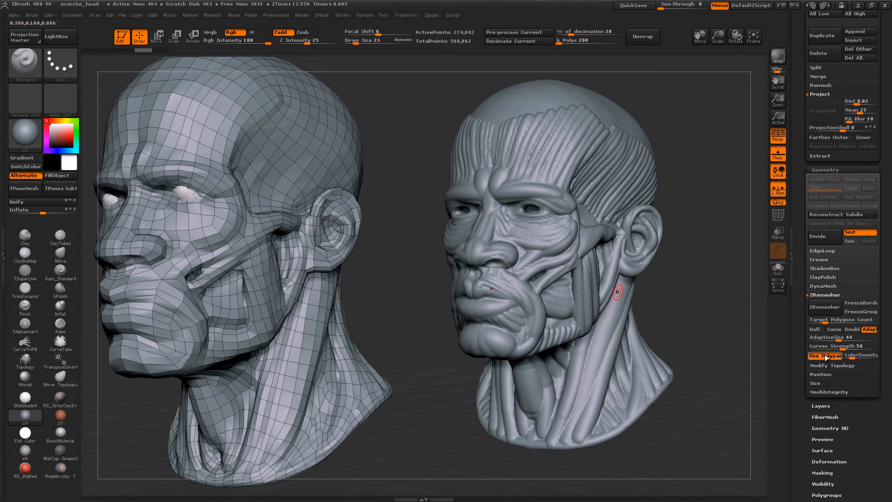
click(868, 355)
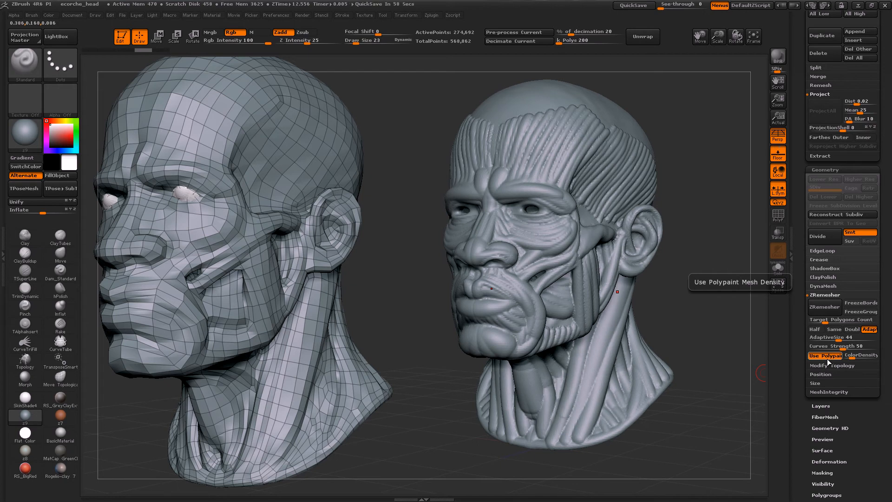
mouse_move(849, 358)
mouse_down()
mouse_move(880, 357)
mouse_move(842, 360)
mouse_up()
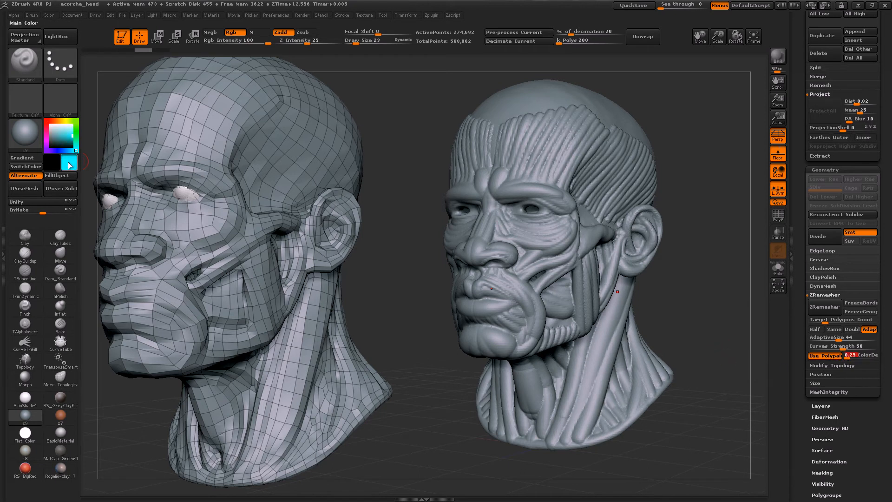
drag(849, 356, 876, 356)
click(59, 129)
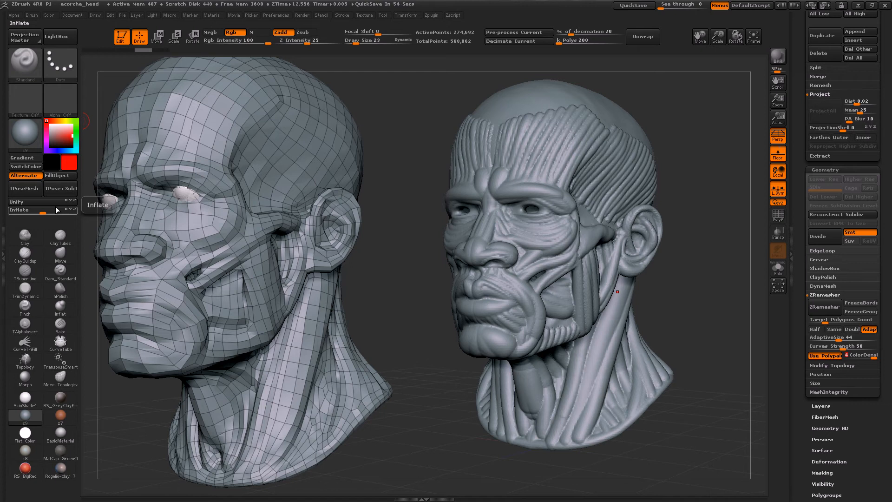
drag(872, 357, 785, 388)
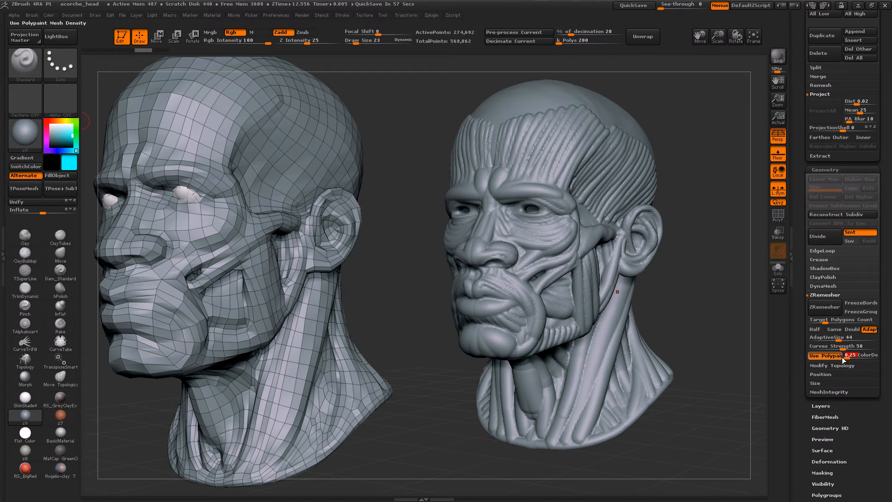
drag(847, 357, 881, 356)
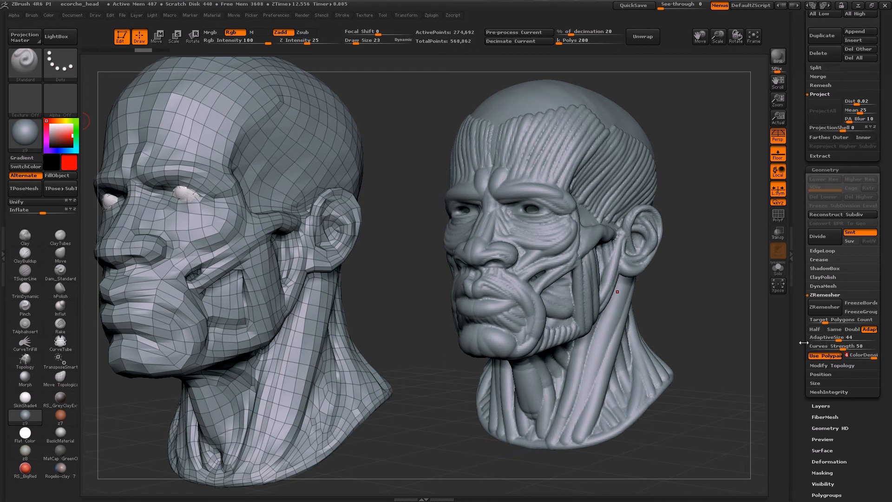
Set the brush's draw size to 99 and colour the whole sculpt with the red density colour.
key(s)
drag(544, 228, 581, 224)
key(ctrl+f)
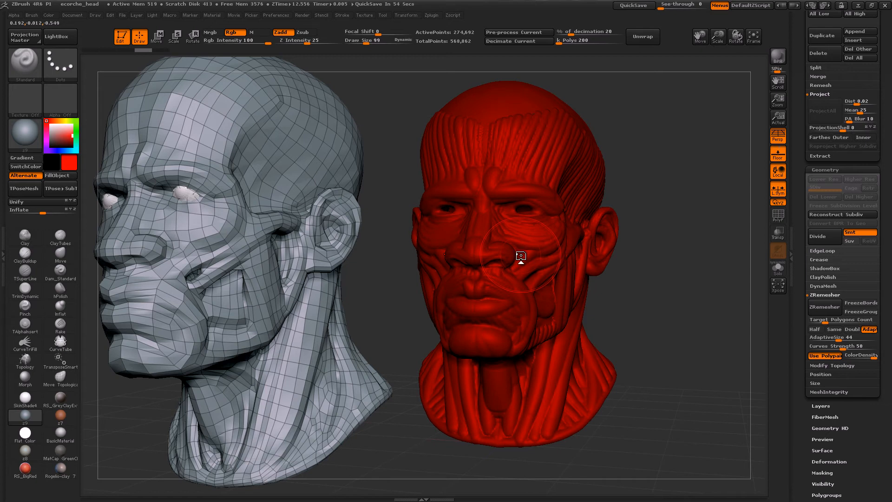
Try pale yellow as the sculpt's overall colour, and fill the whole head with white.
click(60, 131)
key(ctrl+f)
click(64, 120)
click(72, 132)
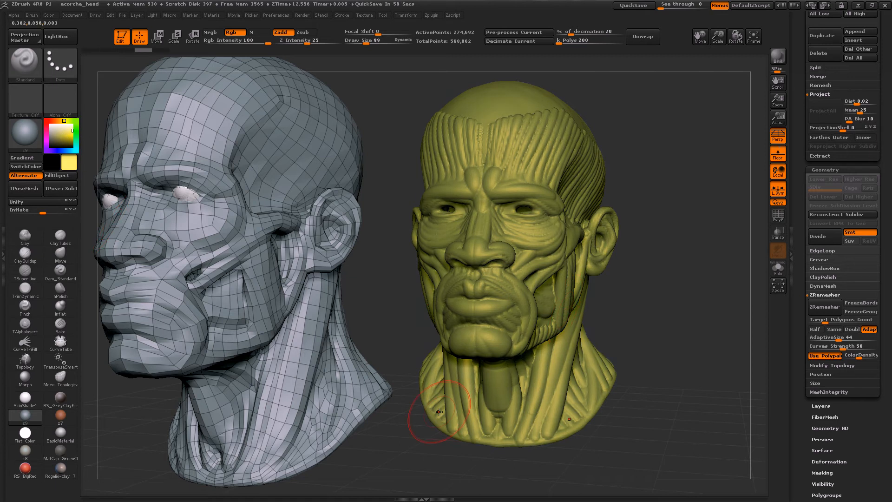
click(49, 123)
click(56, 175)
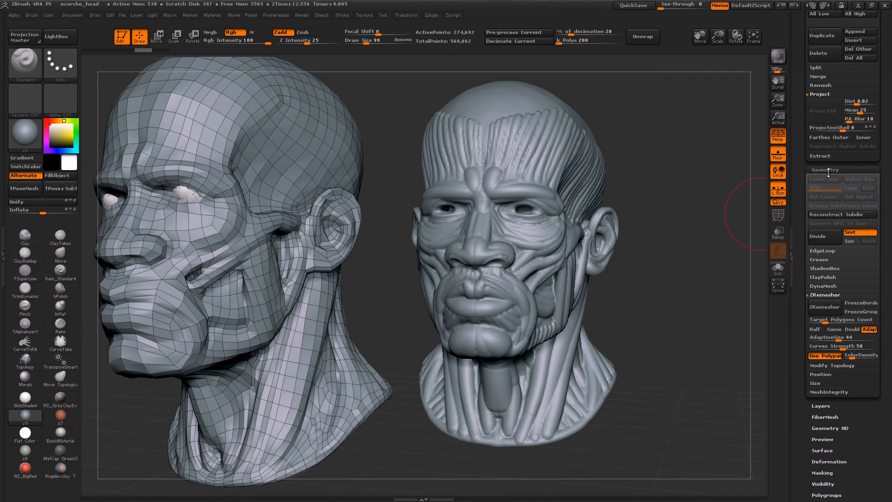
scroll(841, 209, up, 5)
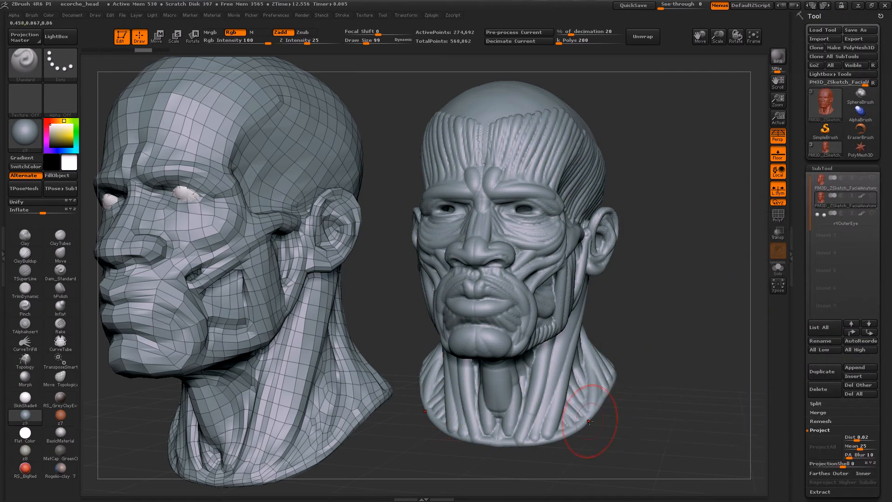
click(72, 137)
mouse_move(53, 136)
mouse_down()
mouse_move(70, 125)
mouse_move(69, 140)
mouse_up()
click(50, 124)
click(48, 15)
drag(669, 374, 652, 391)
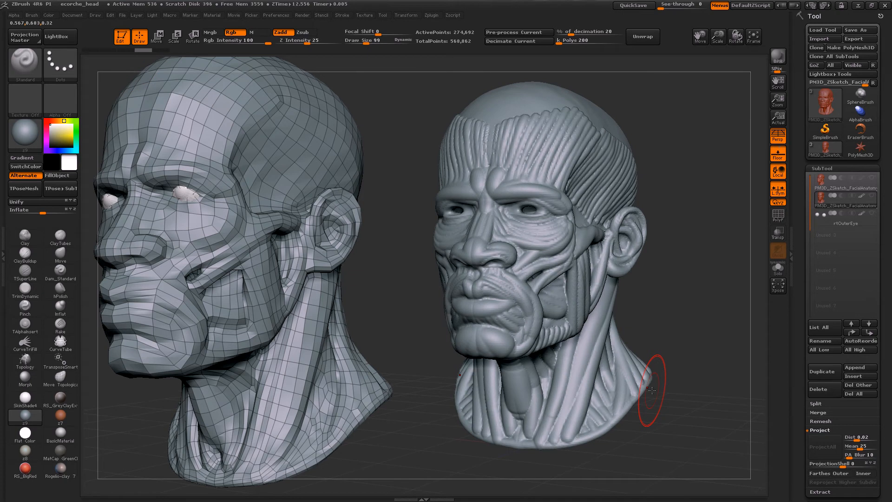
Set ColorDensity to 4 to get the red paint colour, and turn off Zadd so the brush only paints.
scroll(862, 334, down, 5)
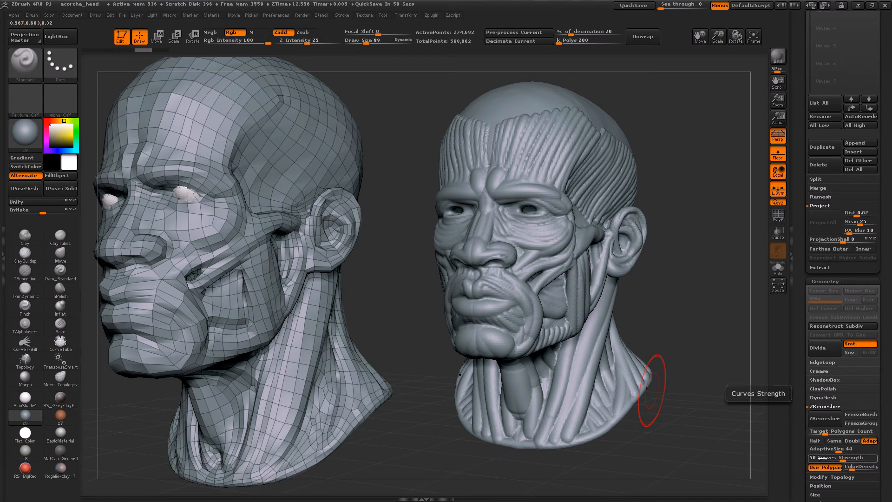
drag(856, 468, 879, 467)
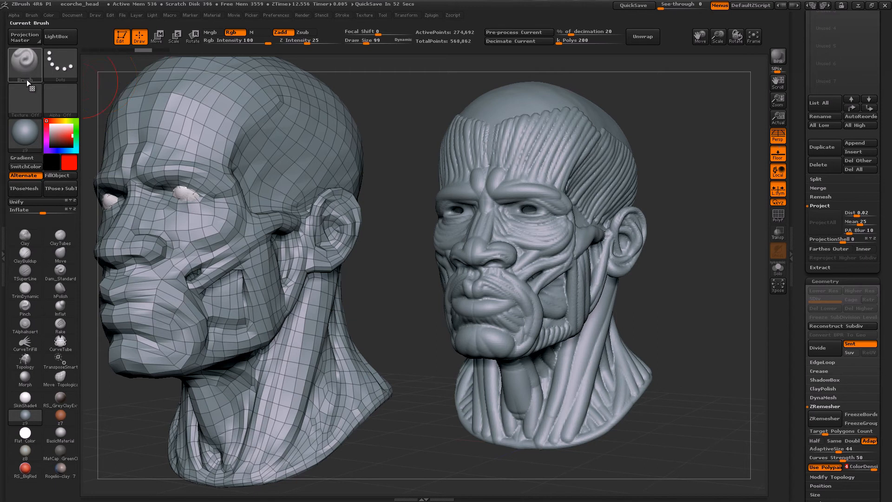
click(280, 32)
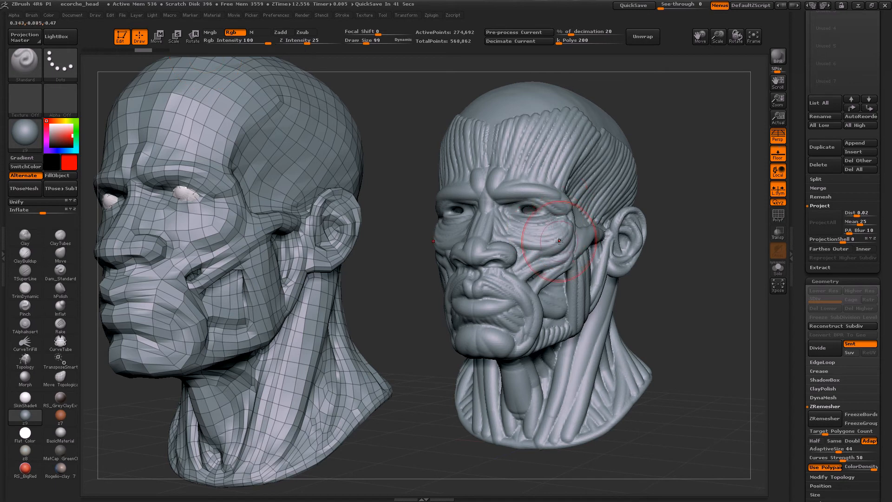
Paint red test strokes around the eyes and turn off the brush's Mask By Polygroups.
mouse_move(509, 207)
mouse_down()
mouse_move(553, 207)
mouse_move(544, 232)
mouse_move(563, 225)
mouse_up()
click(33, 16)
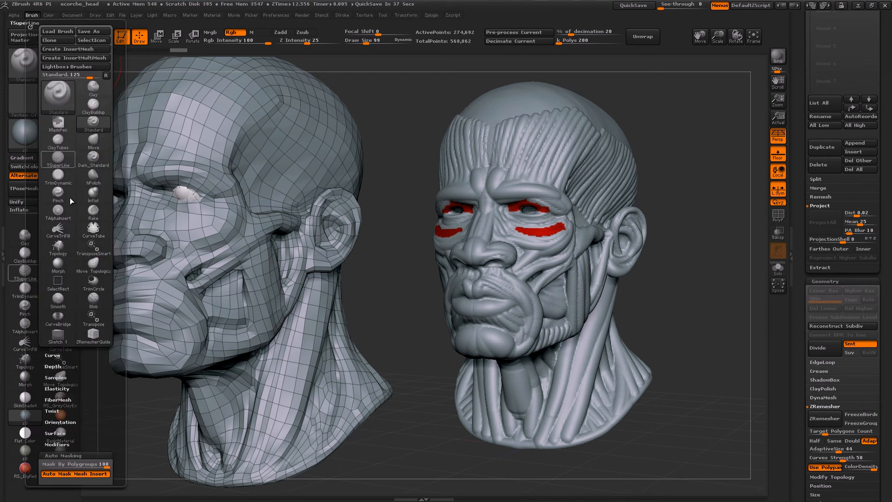
drag(70, 386, 82, 363)
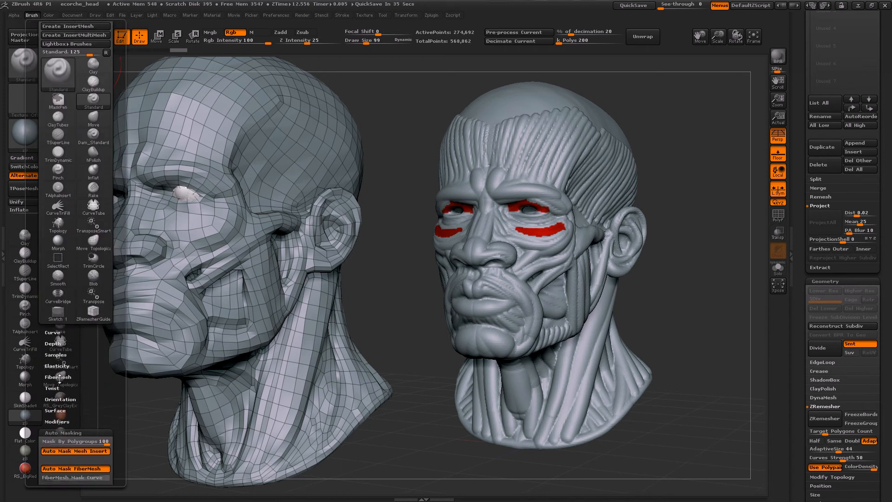
click(85, 443)
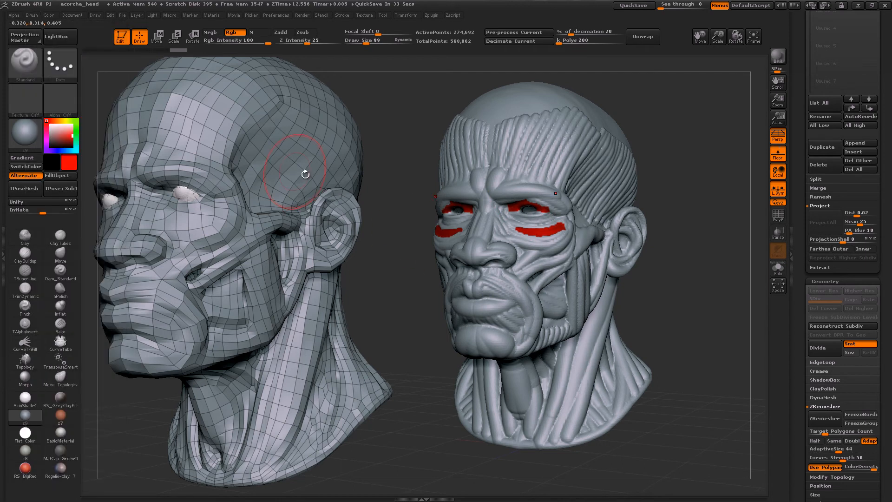
Paint the eye areas, nose, lips and ears red to mark them for denser topology.
mouse_move(517, 223)
mouse_down()
mouse_move(541, 228)
mouse_move(549, 195)
mouse_move(539, 190)
mouse_up()
mouse_move(681, 324)
shift+mouse_down()
mouse_move(694, 322)
mouse_move(649, 321)
shift+mouse_up()
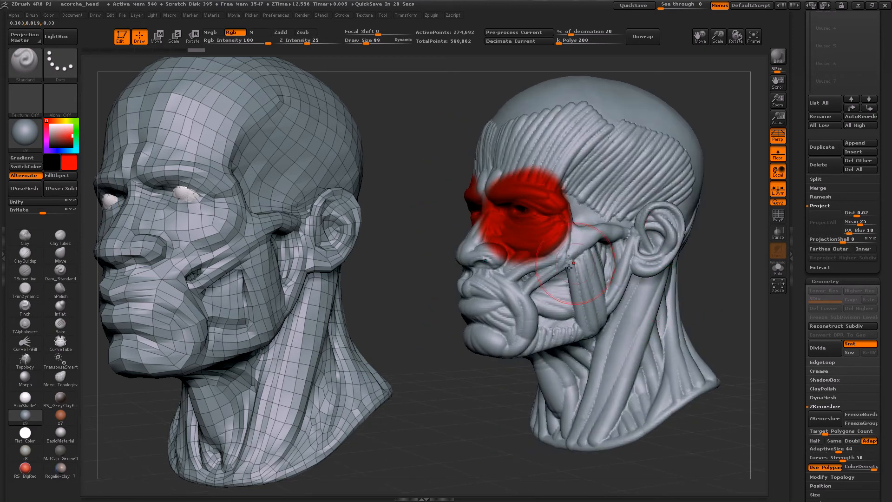
mouse_move(499, 281)
mouse_down()
mouse_move(478, 307)
mouse_move(454, 255)
mouse_move(469, 232)
mouse_up()
mouse_move(644, 218)
mouse_down()
mouse_move(664, 232)
mouse_move(657, 257)
mouse_up()
drag(713, 236, 657, 242)
Set ColorDensity to 0.25 and paint the top and back of the cranium cyan for lower polygon density.
drag(532, 381, 778, 380)
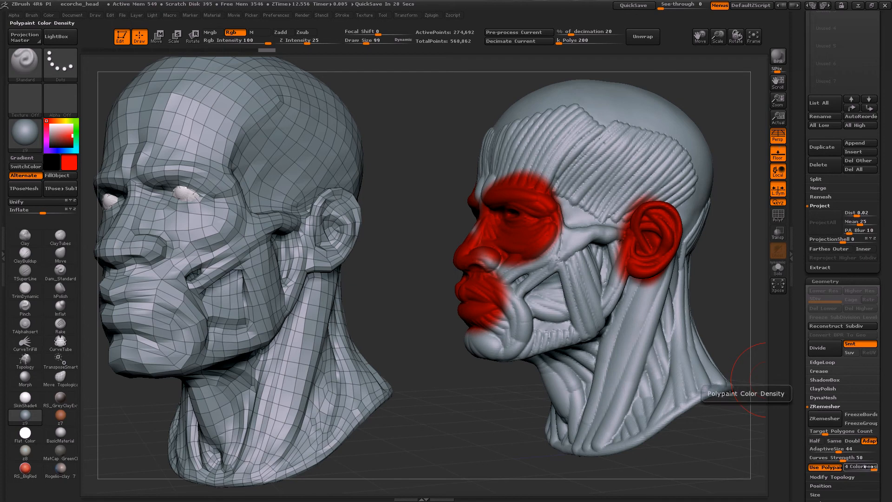
drag(864, 466, 842, 470)
drag(708, 424, 484, 351)
mouse_move(625, 223)
mouse_down()
mouse_move(643, 232)
mouse_move(669, 205)
mouse_move(581, 188)
mouse_move(591, 175)
mouse_move(654, 254)
mouse_move(576, 216)
mouse_move(600, 239)
mouse_up()
drag(523, 409, 734, 385)
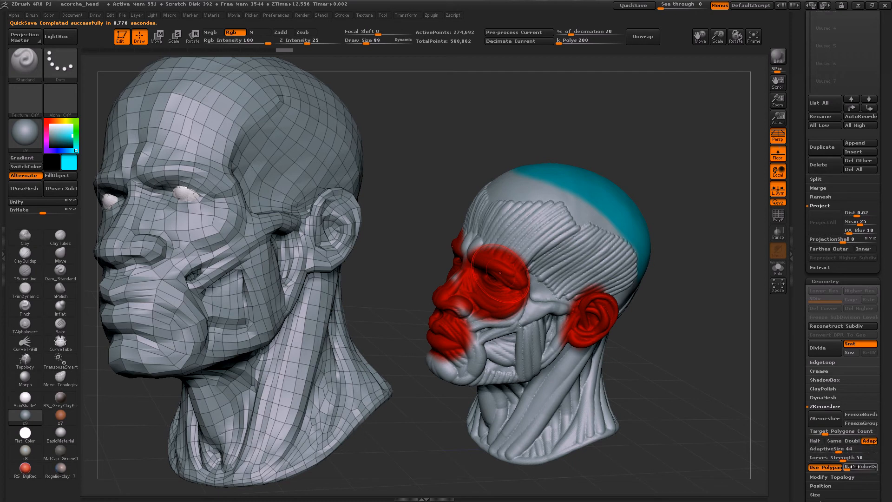
Extend the cyan paint over the side of the cranium, and paint the brow, cheek and mouth areas red with high ColorDensity.
drag(846, 468, 846, 468)
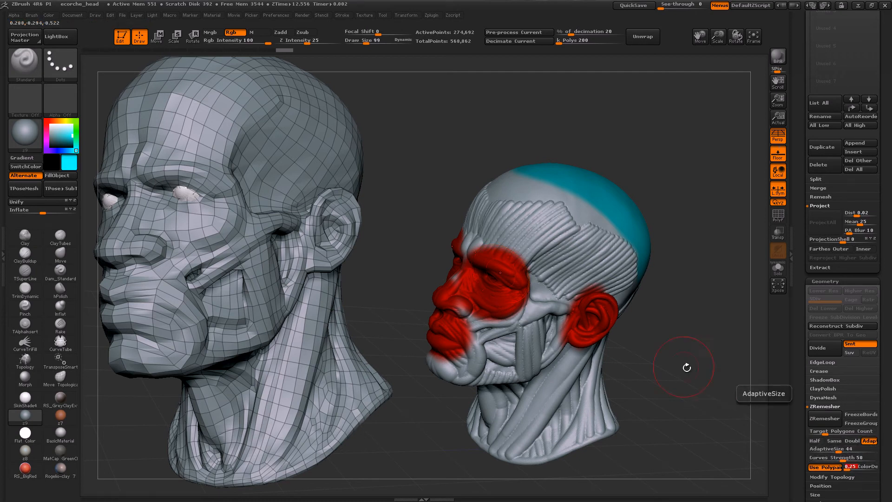
drag(725, 394, 681, 386)
mouse_move(595, 253)
mouse_down()
mouse_move(507, 184)
mouse_move(600, 239)
mouse_up()
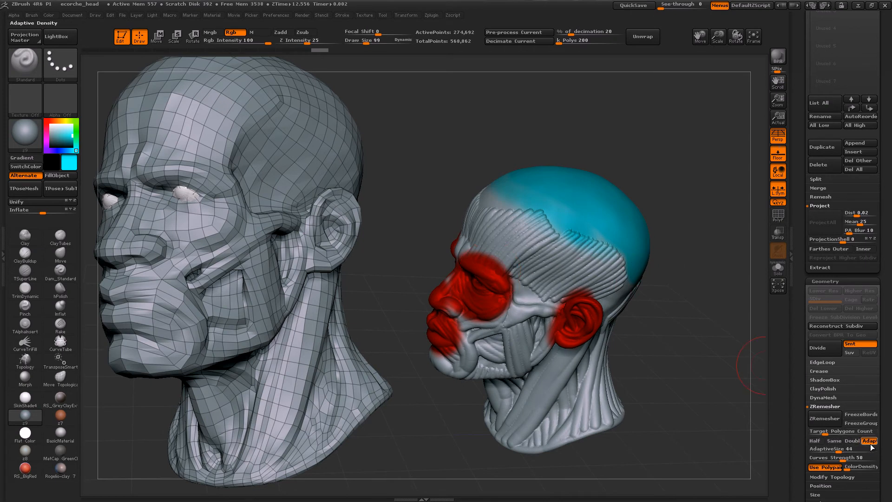
drag(849, 468, 869, 467)
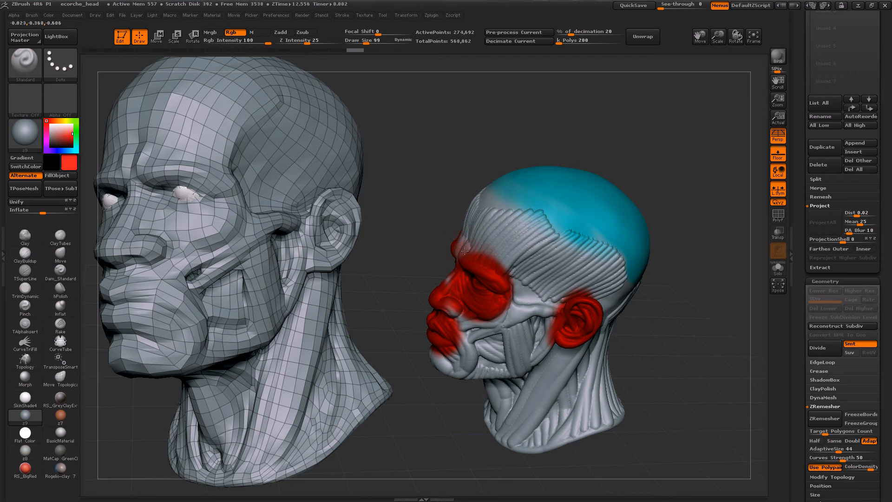
mouse_move(489, 257)
mouse_down()
mouse_move(508, 278)
mouse_move(506, 316)
mouse_move(460, 326)
mouse_move(463, 292)
mouse_move(457, 346)
mouse_move(464, 339)
mouse_up()
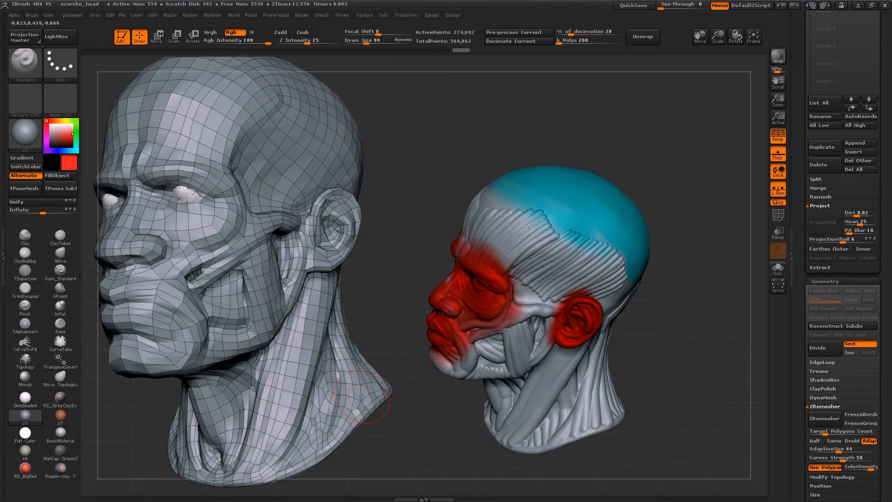
Set the Smooth brush to affect only Rgb and blend the edges of the painted areas on the face, ear and cranium.
key(shift)
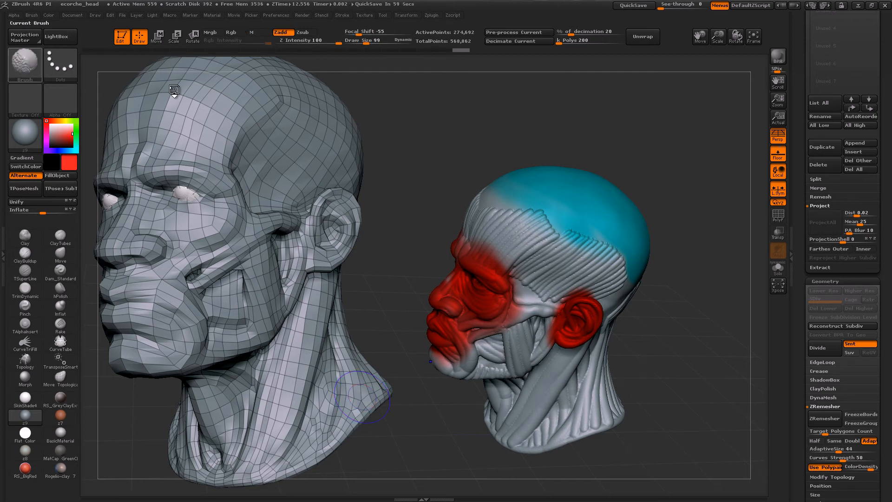
click(231, 32)
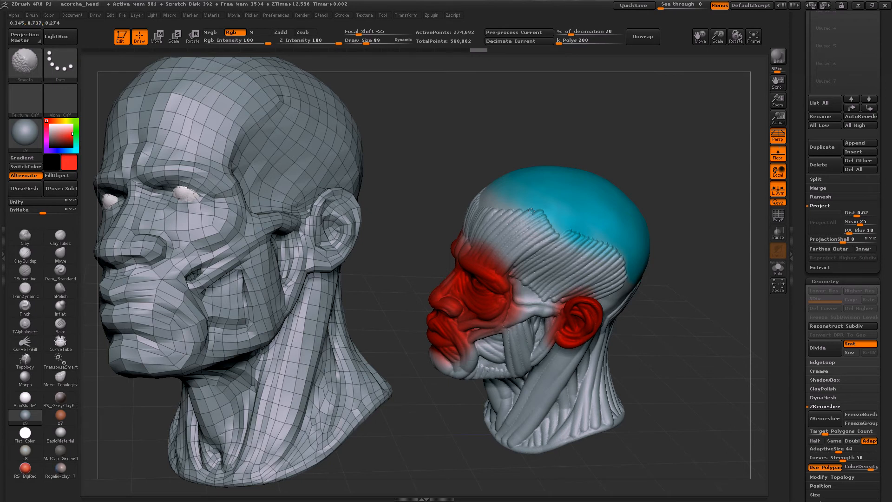
drag(681, 305, 648, 281)
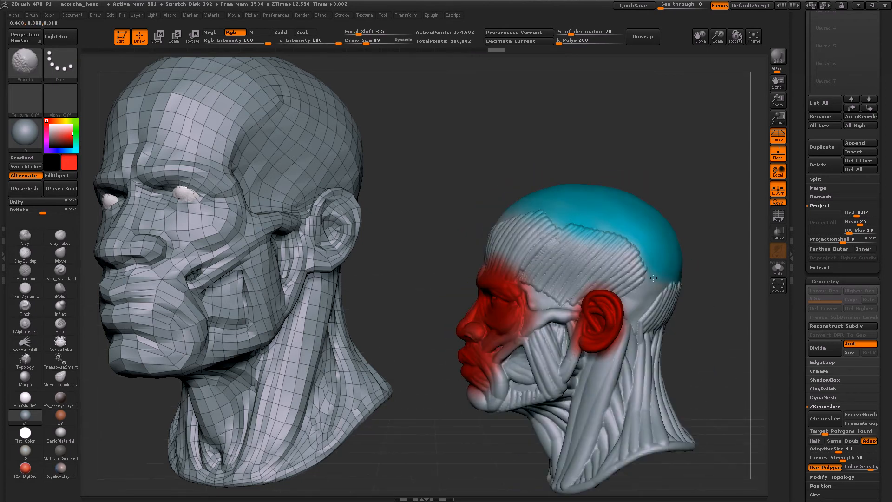
drag(690, 319, 614, 304)
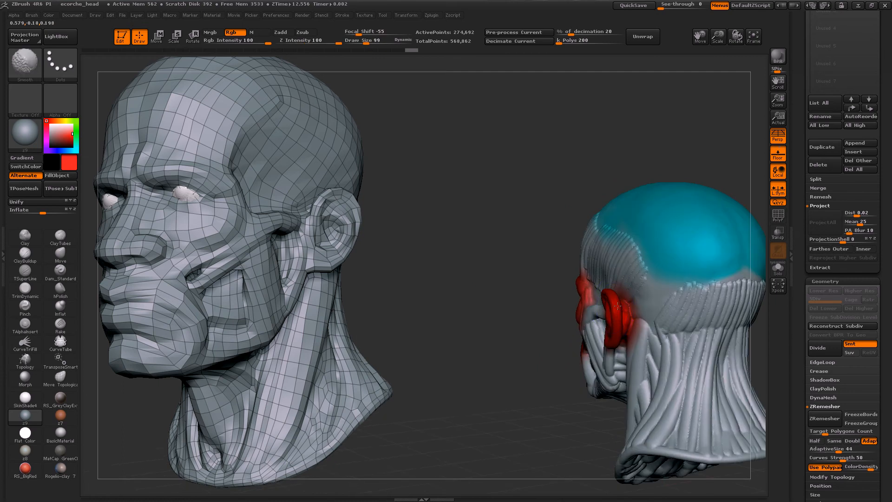
key(shift)
drag(407, 268, 580, 338)
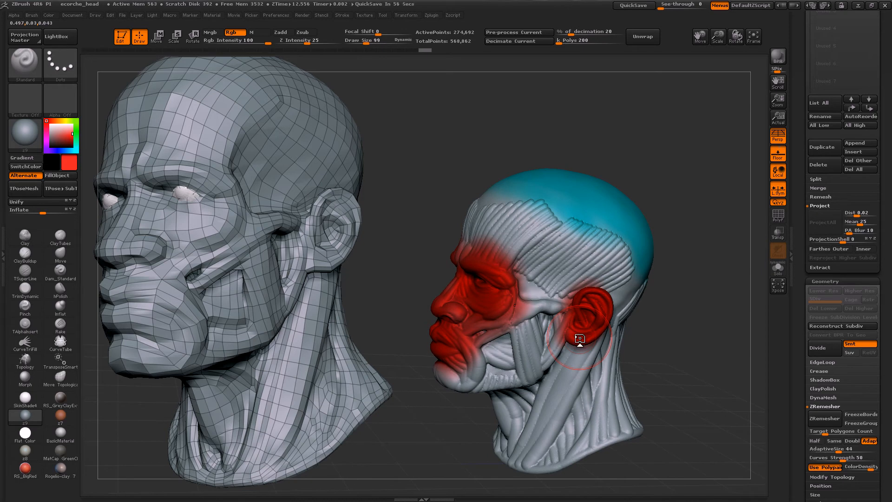
Run ZRemesher on the head with Use Polypaint on, and display the result in white with its wireframe.
click(867, 467)
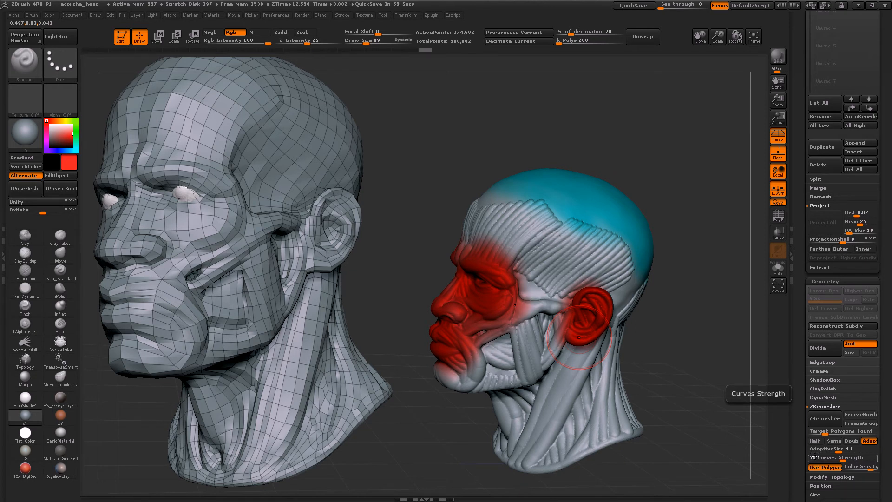
drag(661, 367, 706, 367)
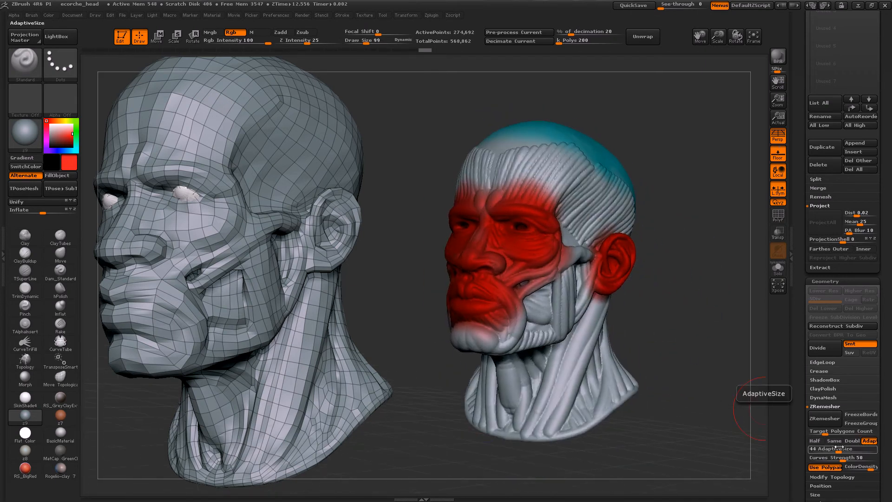
click(822, 420)
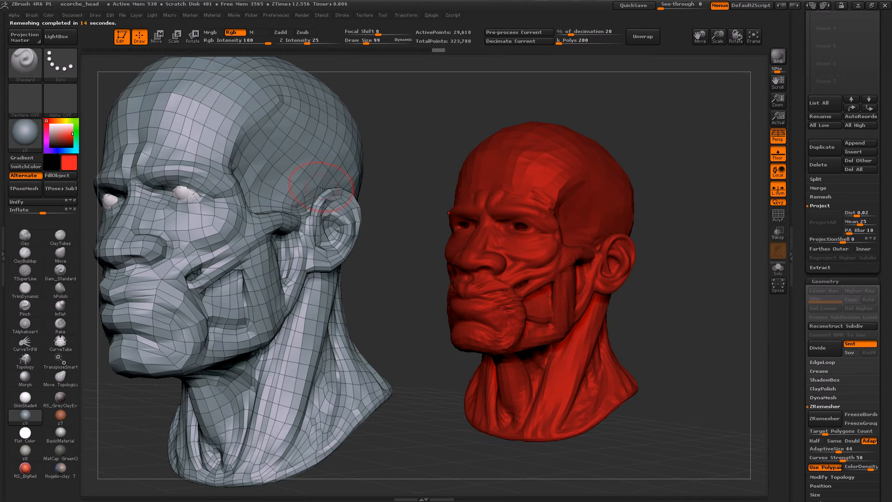
drag(69, 130, 49, 122)
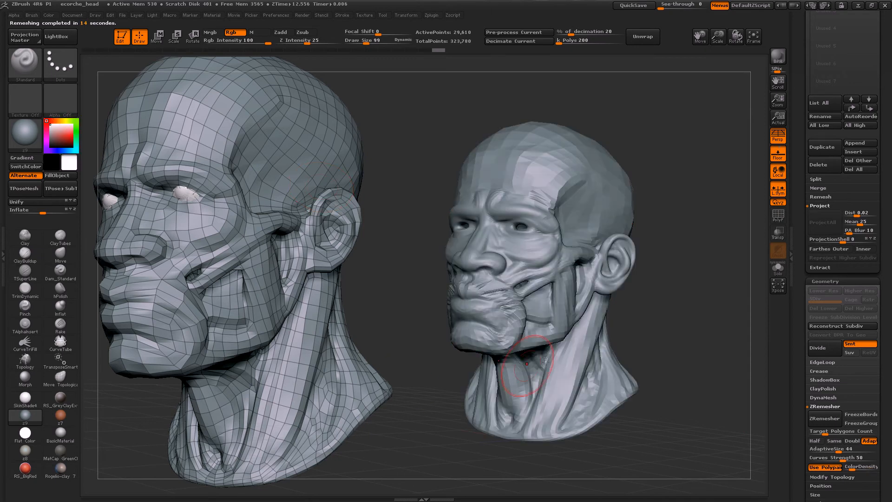
key(shift+f)
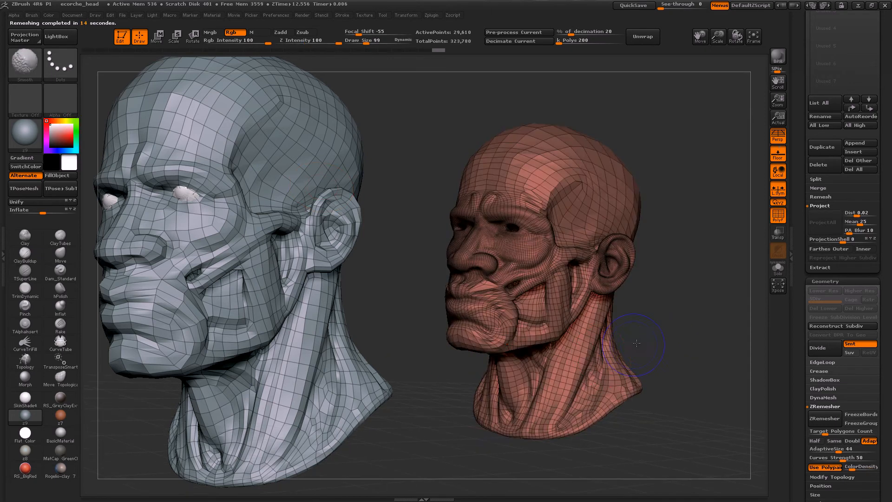
Reduce the draw size to 26 and switch the Smooth brush from Rgb to Zadd for working on the mouth area.
right_drag(513, 316, 596, 354)
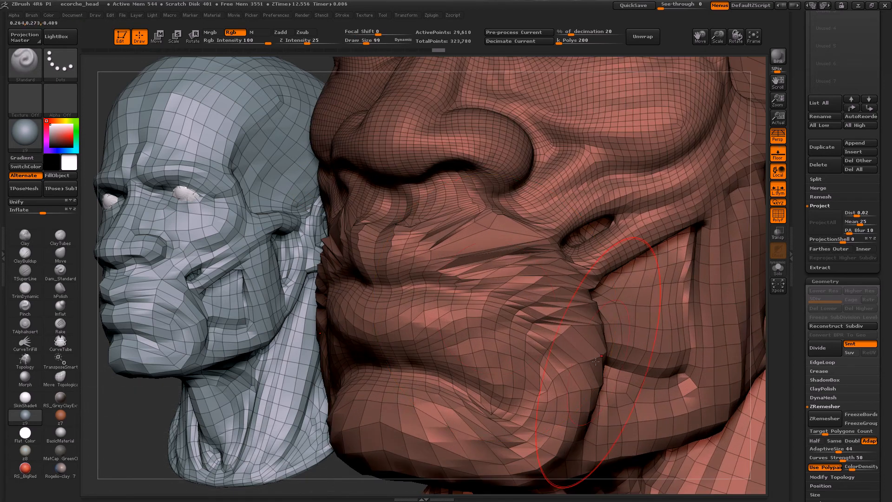
right_drag(466, 347, 501, 297)
key(s)
drag(500, 297, 491, 299)
key(shift)
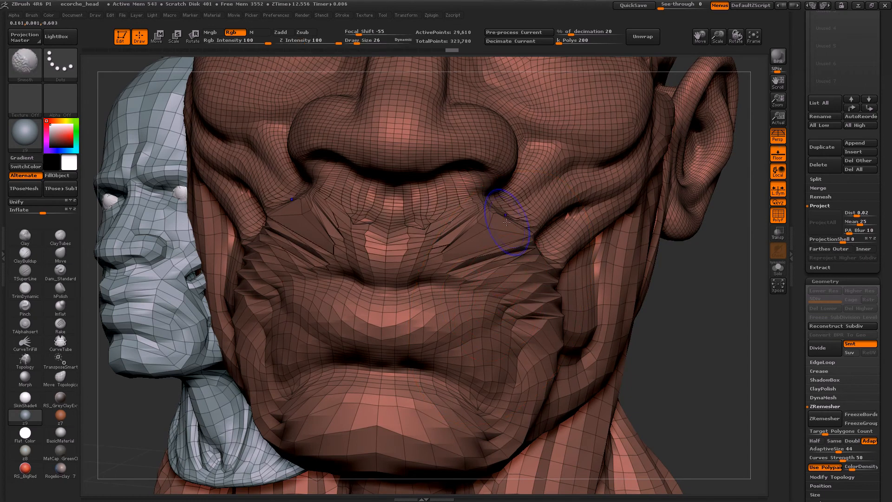
click(230, 32)
click(280, 32)
Smooth the jagged polygons around the lips, cheeks and chin of the remeshed head.
mouse_move(527, 298)
shift+mouse_down()
mouse_move(493, 236)
mouse_move(326, 223)
mouse_move(539, 239)
mouse_move(520, 302)
mouse_move(400, 251)
shift+mouse_up()
drag(711, 364, 753, 353)
mouse_move(511, 293)
shift+mouse_down()
mouse_move(535, 304)
mouse_move(497, 301)
mouse_move(534, 303)
mouse_move(460, 260)
mouse_move(418, 261)
mouse_move(361, 236)
shift+mouse_up()
mouse_move(336, 227)
shift+mouse_down()
mouse_move(453, 251)
mouse_move(539, 214)
mouse_move(483, 287)
mouse_move(493, 325)
mouse_move(520, 340)
mouse_move(640, 317)
shift+mouse_up()
Smooth the neck surface behind the ear, check the whole head, and undo the last change.
mouse_move(639, 318)
alt+right_down()
mouse_move(651, 372)
mouse_move(526, 407)
mouse_move(519, 366)
mouse_move(439, 289)
alt+right_up()
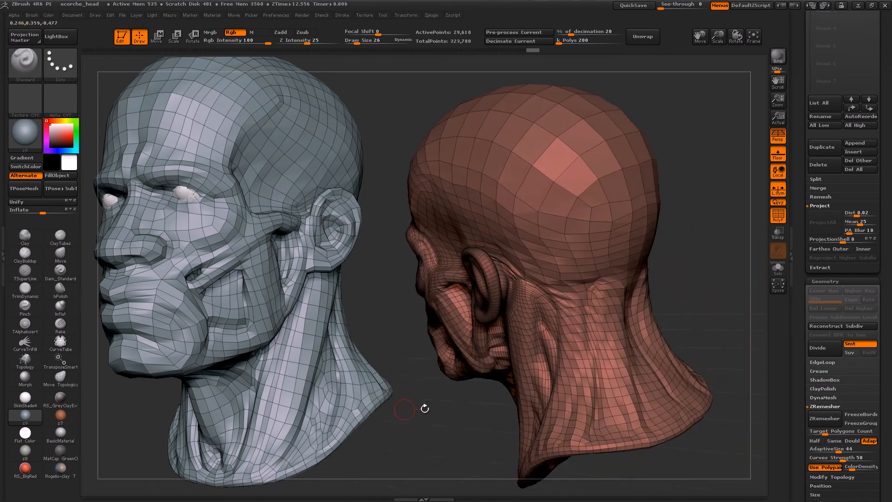
mouse_move(548, 296)
shift+mouse_down()
mouse_move(506, 266)
mouse_move(579, 353)
mouse_move(567, 301)
shift+mouse_up()
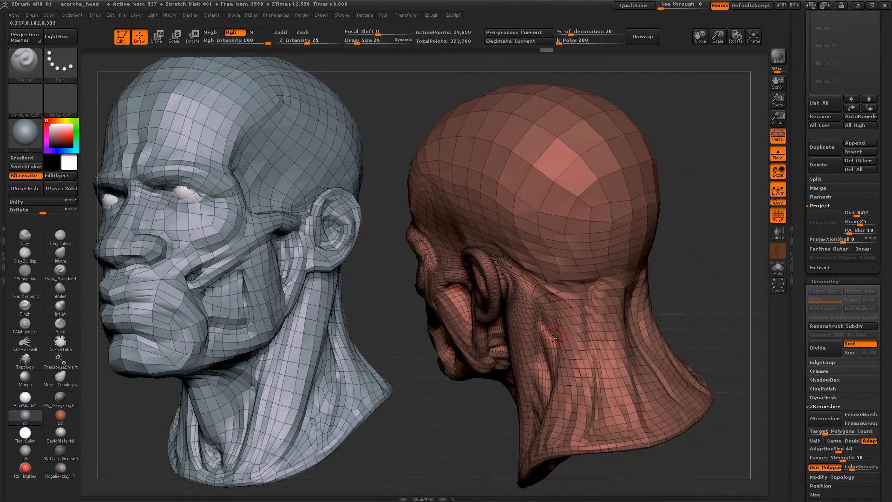
right_drag(511, 321, 581, 331)
right_drag(533, 295, 612, 320)
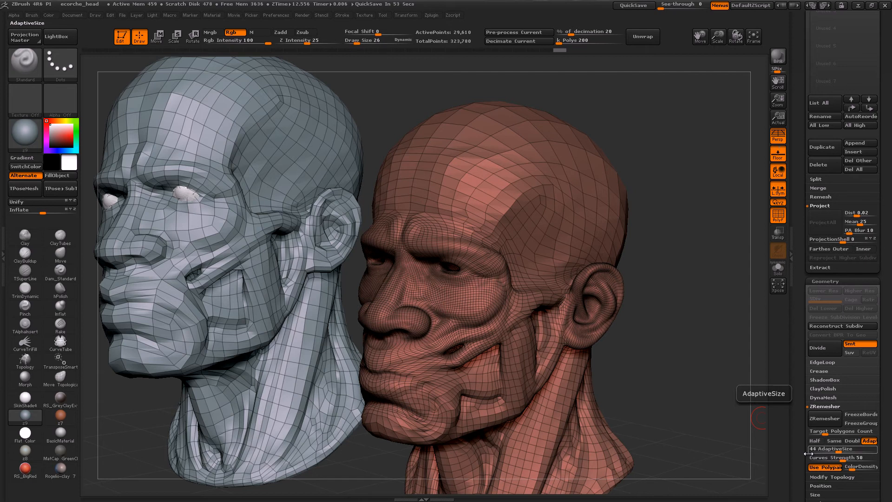
key(ctrl+z)
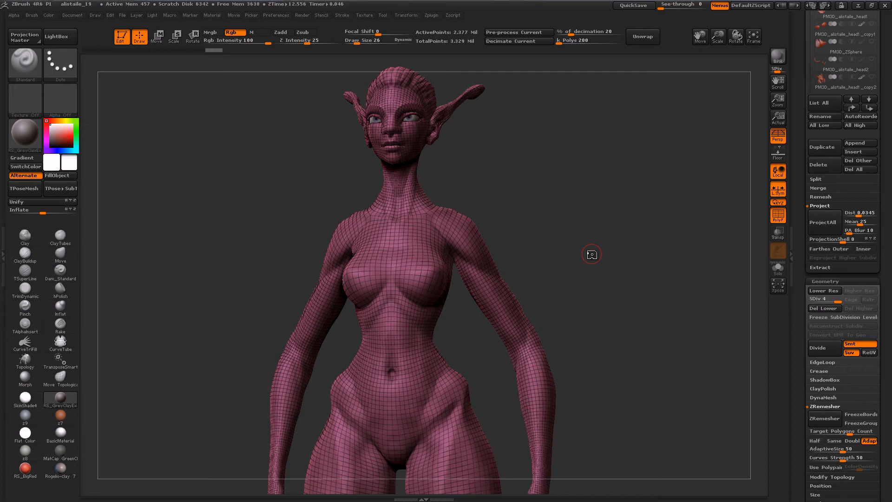
Lower the female figure to subdivision level 3 and run ZRemesher on it with Target Polygons Count set to 15.
drag(838, 301, 839, 303)
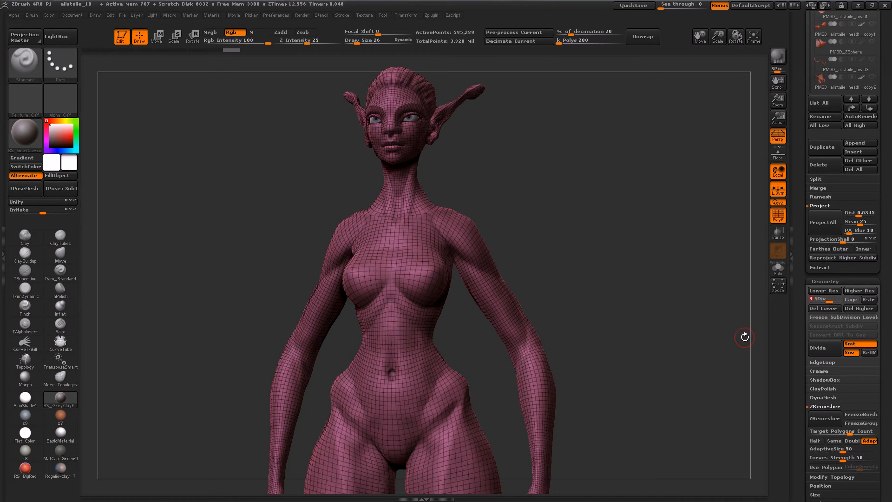
scroll(885, 407, down, 3)
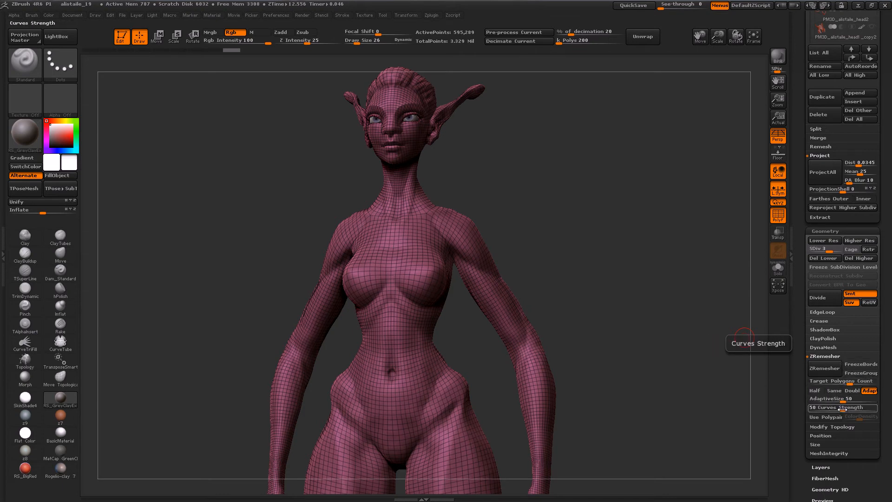
click(835, 390)
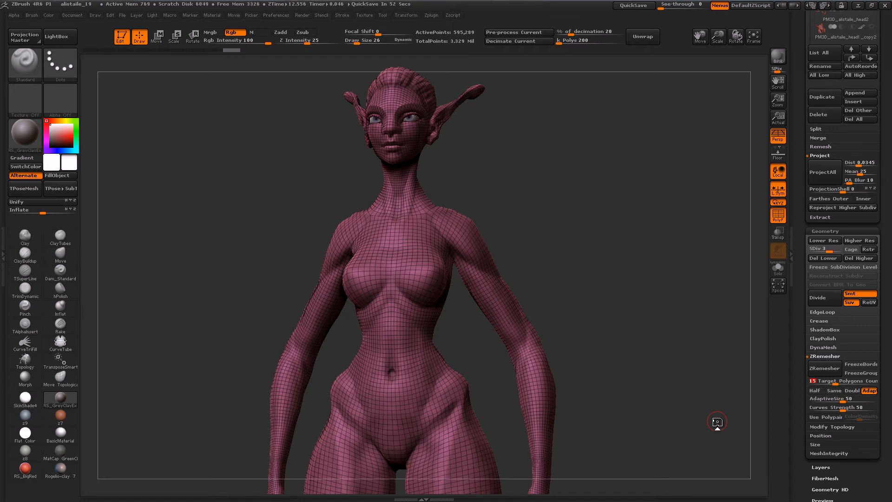
click(824, 368)
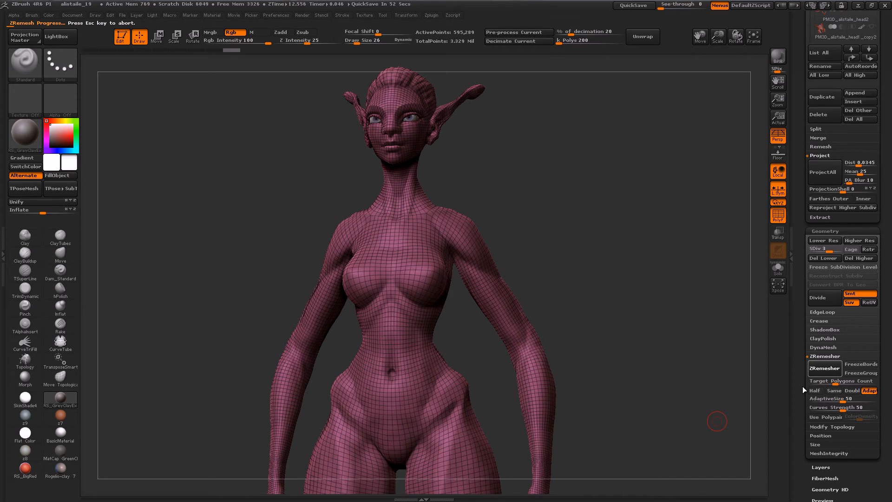
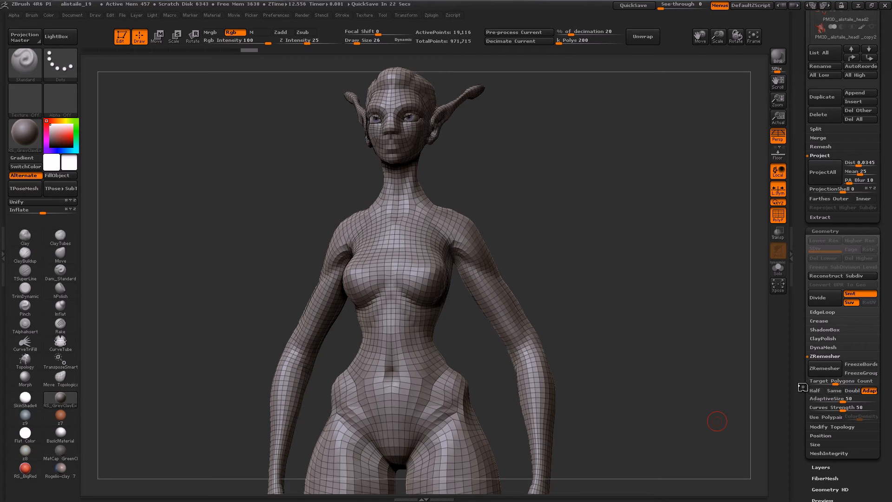
Look through the Decimation Master plugin options for pre-processing and decimating, and close them without applying any.
click(433, 17)
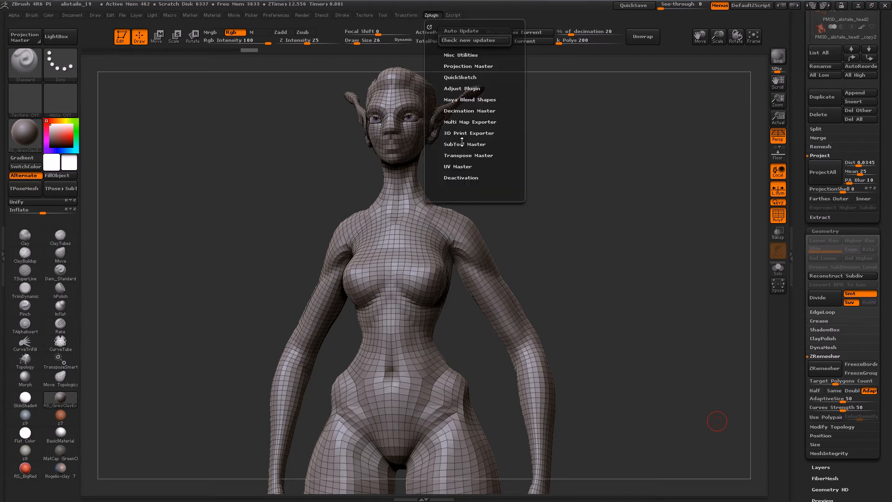
click(462, 111)
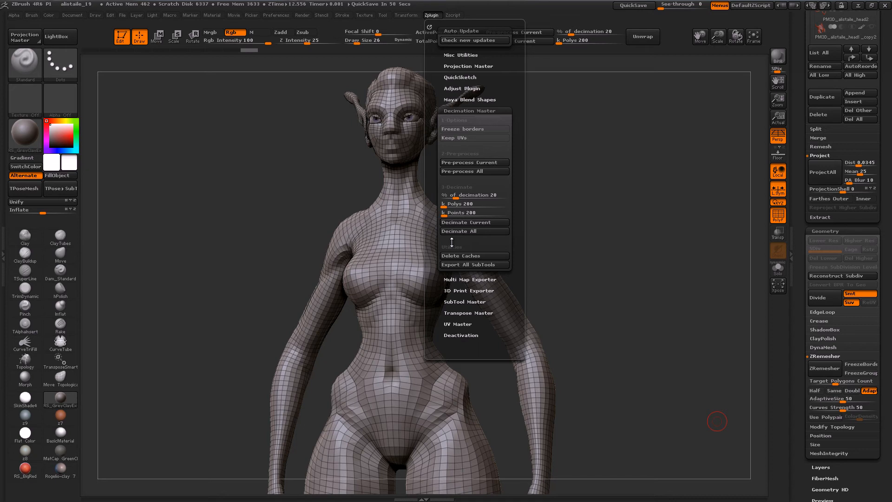
drag(629, 338, 613, 367)
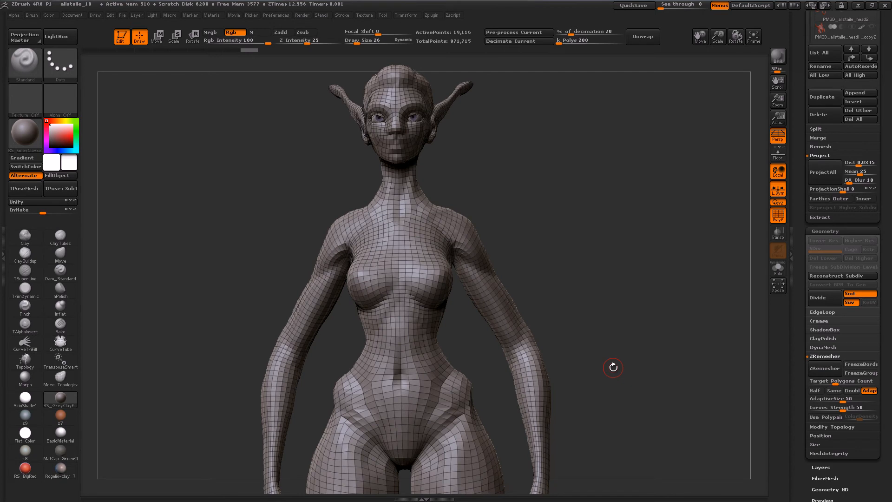
Isolate the body and examine its remeshed polygon flow on the face, neck, torso, hips and arms.
drag(613, 367, 542, 323)
drag(573, 269, 572, 333)
drag(425, 139, 375, 126)
drag(492, 251, 541, 287)
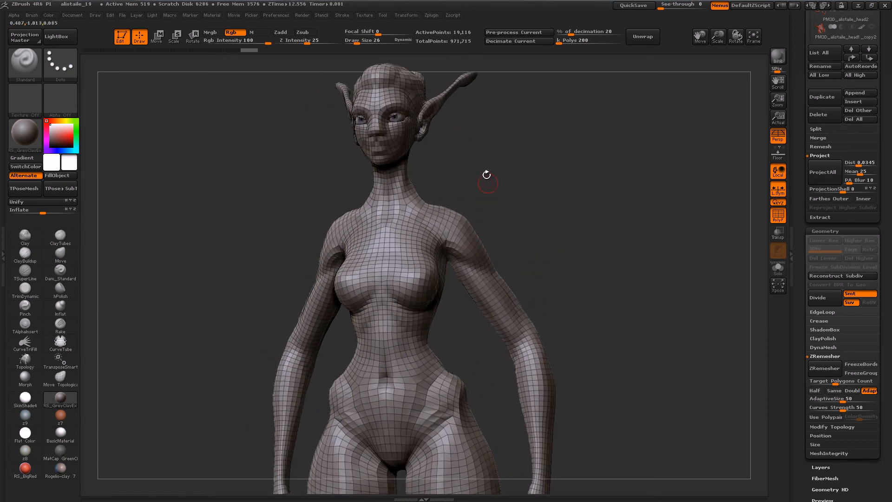
alt+drag(430, 148, 476, 274)
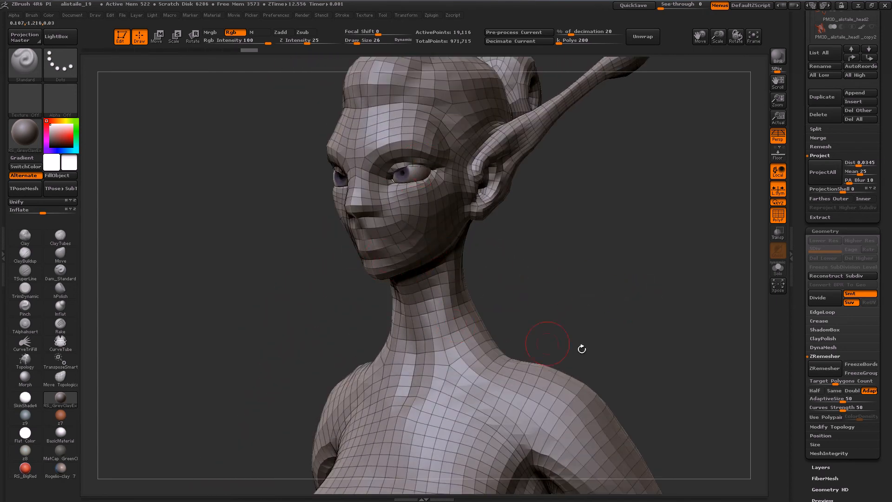
click(777, 267)
mouse_move(593, 314)
mouse_down()
mouse_move(607, 308)
mouse_move(591, 304)
mouse_up()
drag(483, 246, 409, 242)
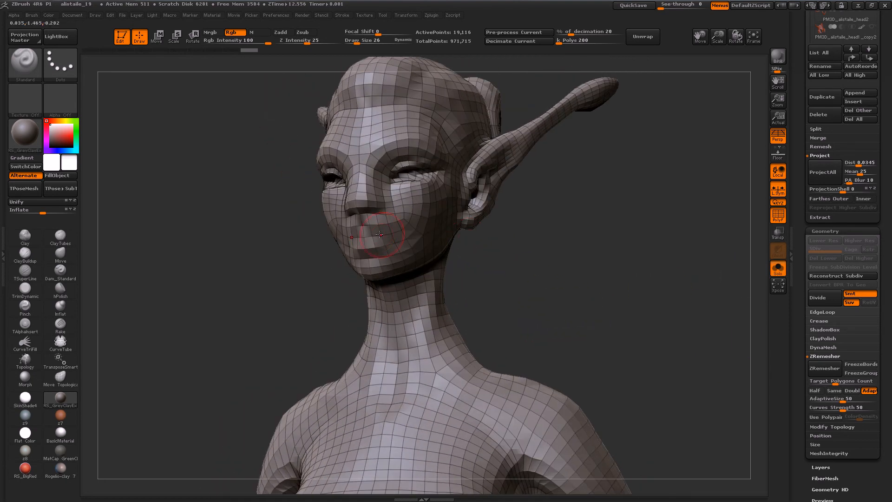
drag(548, 293, 554, 162)
drag(608, 226, 664, 232)
drag(590, 273, 510, 239)
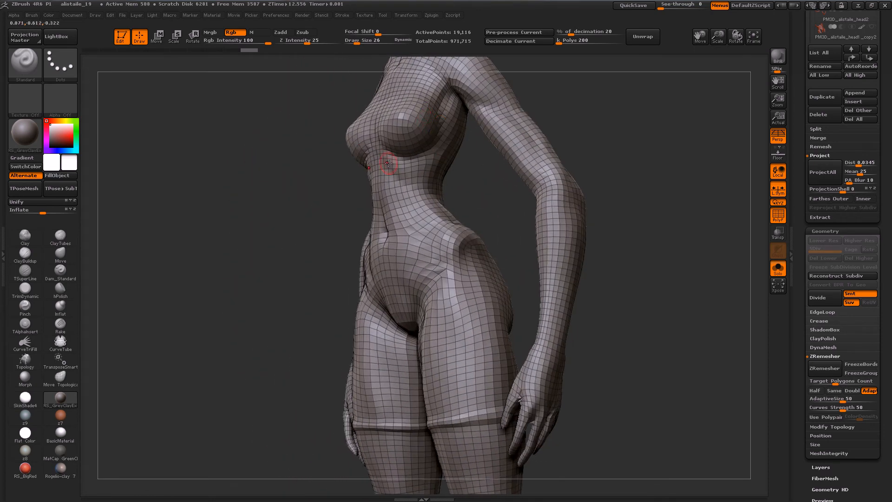
drag(639, 267, 602, 283)
drag(545, 254, 588, 266)
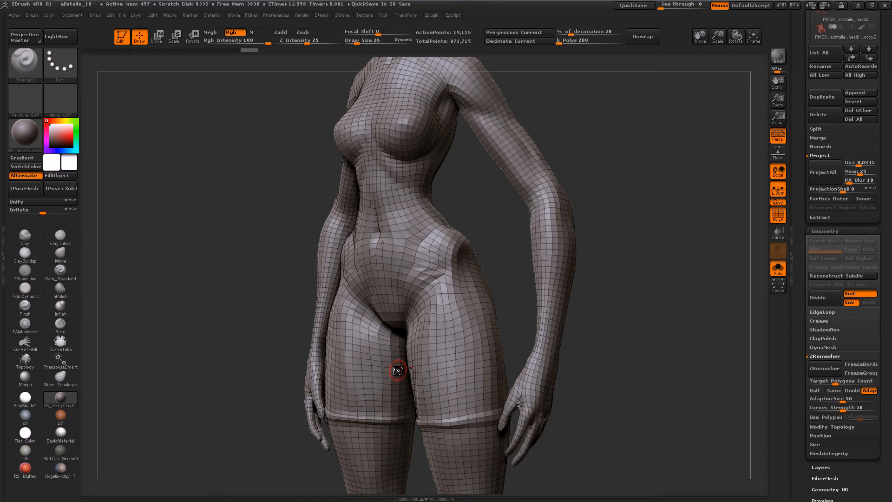
Undo the ZRemesher pass to return the body to subdivision level 3, and select the Slash3 brush.
key(ctrl+z)
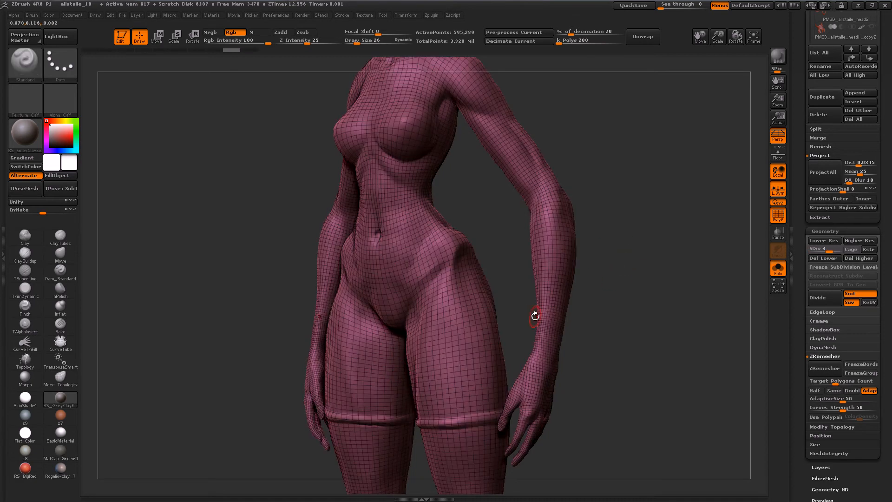
key(b)
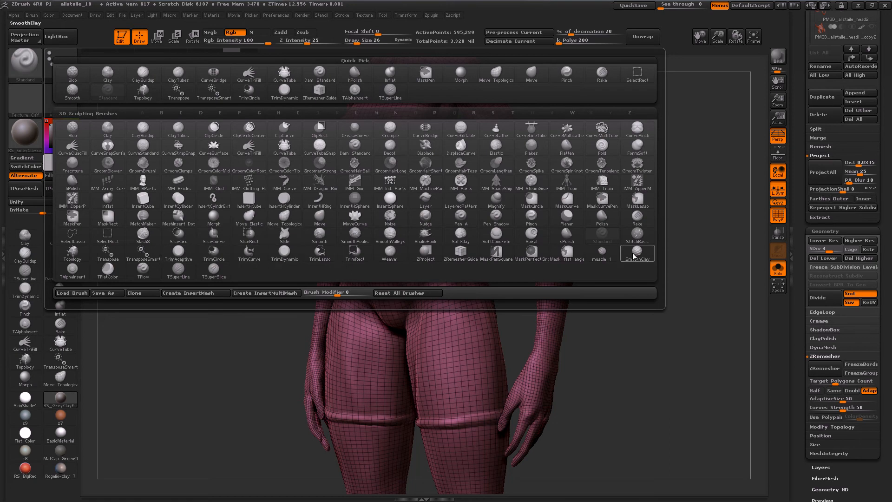
key(s)
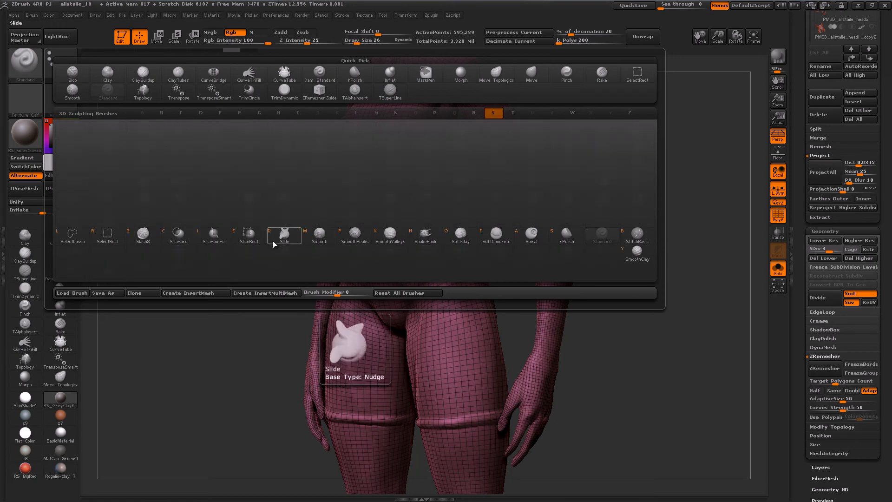
key(3)
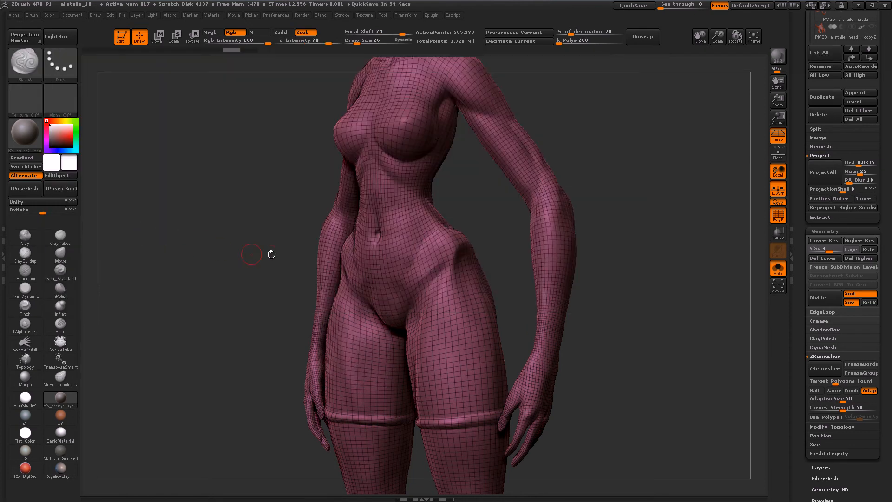
Carve creases with Slash3 along the biceps and triceps of the upper arm and at the front of the shoulder.
mouse_move(462, 169)
alt+mouse_down()
mouse_move(511, 89)
mouse_move(397, 212)
mouse_move(450, 231)
mouse_move(469, 256)
mouse_move(508, 346)
alt+mouse_up()
key(shift)
shift+drag(405, 209, 444, 237)
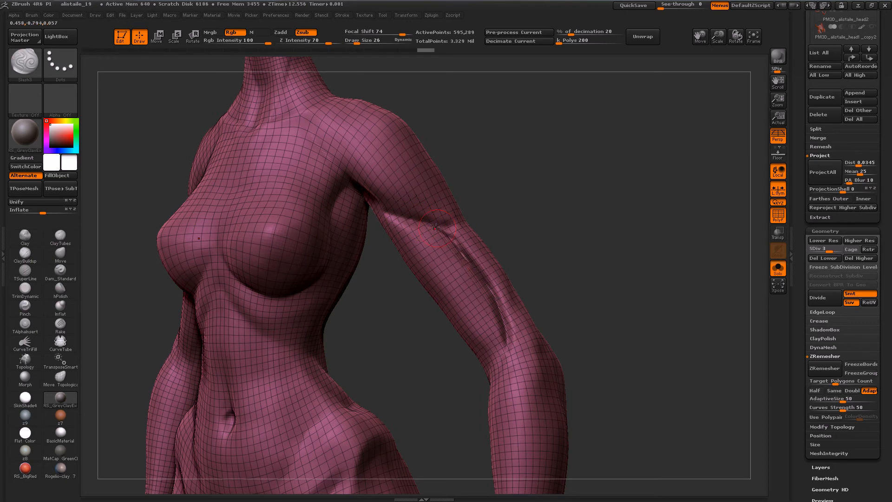
mouse_move(499, 253)
mouse_down()
mouse_move(478, 205)
mouse_move(371, 179)
mouse_up()
drag(309, 130, 348, 175)
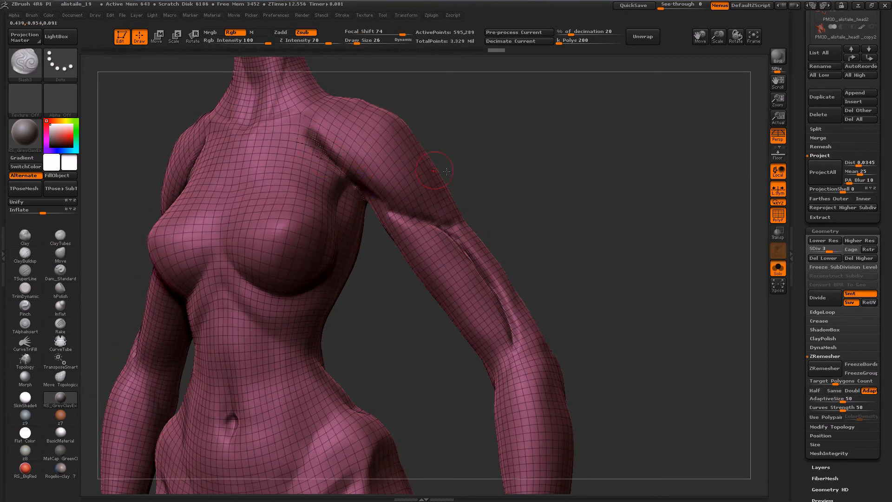
Cut a deeper crease along the mouth line between the lips with the Slash3 brush.
drag(604, 210, 511, 209)
mouse_move(251, 246)
mouse_down()
mouse_move(335, 325)
mouse_move(323, 403)
mouse_move(340, 355)
mouse_move(338, 265)
mouse_move(329, 273)
mouse_move(351, 276)
mouse_move(325, 260)
mouse_up()
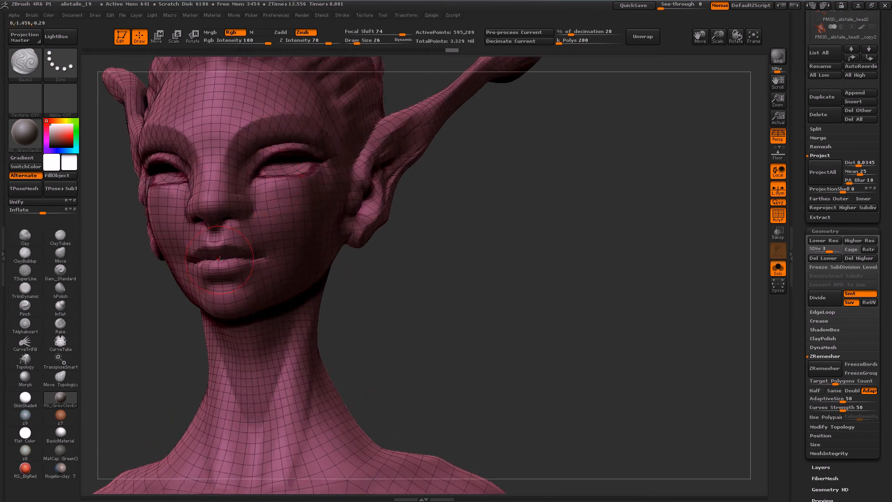
mouse_move(226, 258)
mouse_down()
mouse_move(262, 254)
mouse_move(247, 249)
mouse_move(228, 247)
mouse_move(265, 263)
mouse_move(202, 275)
mouse_move(244, 272)
mouse_up()
Carve creases along the neck muscles and both collarbones with the Slash3 brush.
alt+drag(393, 300, 388, 144)
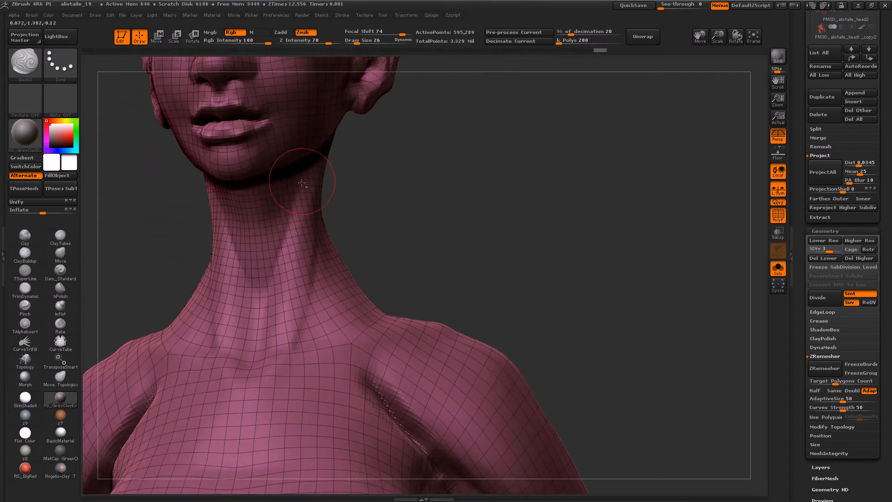
drag(297, 195, 263, 302)
drag(319, 253, 297, 332)
drag(419, 297, 419, 326)
mouse_move(301, 352)
mouse_down()
mouse_move(363, 334)
mouse_move(301, 348)
mouse_move(397, 307)
mouse_up()
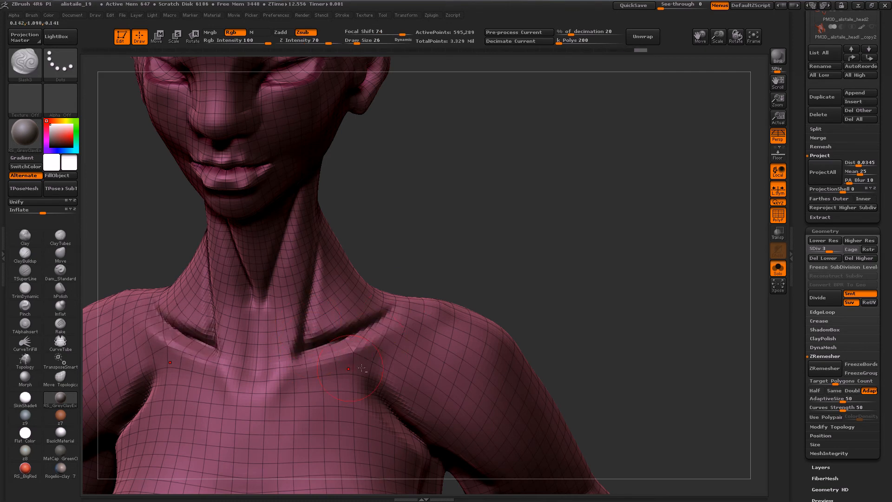
mouse_move(359, 366)
mouse_down()
mouse_move(316, 381)
mouse_move(274, 419)
mouse_up()
Carve muscle creases around the ribcage arch and abdomen and from the hip bones down toward the groin.
alt+drag(353, 418, 358, 153)
mouse_move(360, 372)
alt+mouse_down()
mouse_move(344, 312)
mouse_move(260, 167)
mouse_move(311, 260)
mouse_move(336, 432)
mouse_move(292, 228)
alt+mouse_up()
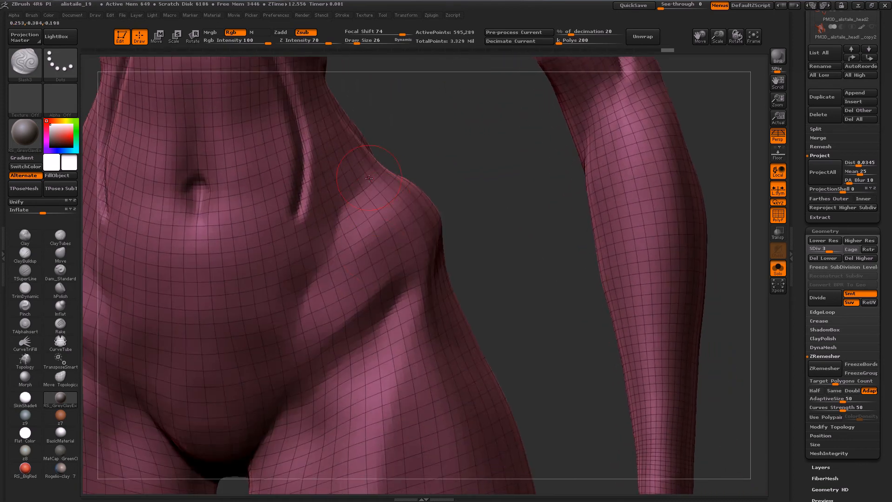
drag(359, 186, 279, 351)
mouse_move(389, 319)
alt+mouse_down()
mouse_move(391, 245)
mouse_move(415, 189)
mouse_move(353, 242)
mouse_move(279, 346)
mouse_move(398, 221)
mouse_move(364, 366)
alt+mouse_up()
drag(446, 288, 390, 265)
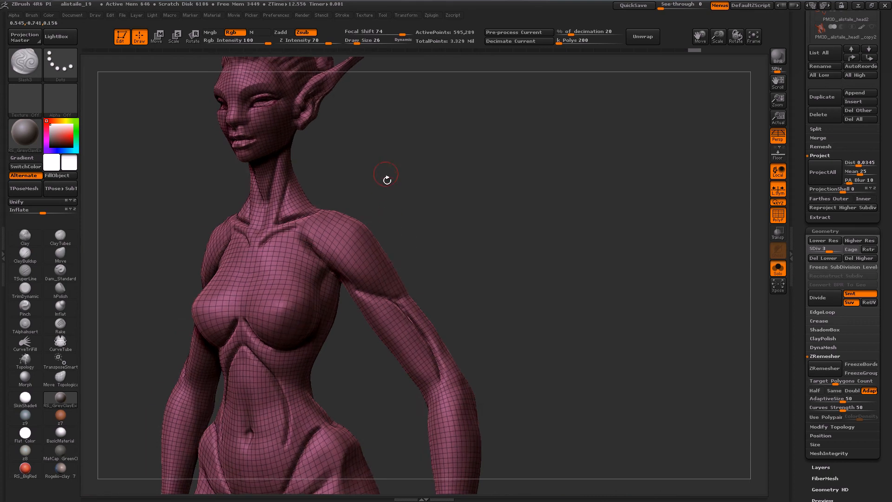
Carve creases on the back of the upper arms and below the shoulder blades with the Slash3 brush.
alt+drag(386, 174, 399, 304)
alt+drag(390, 344, 455, 119)
drag(587, 251, 512, 255)
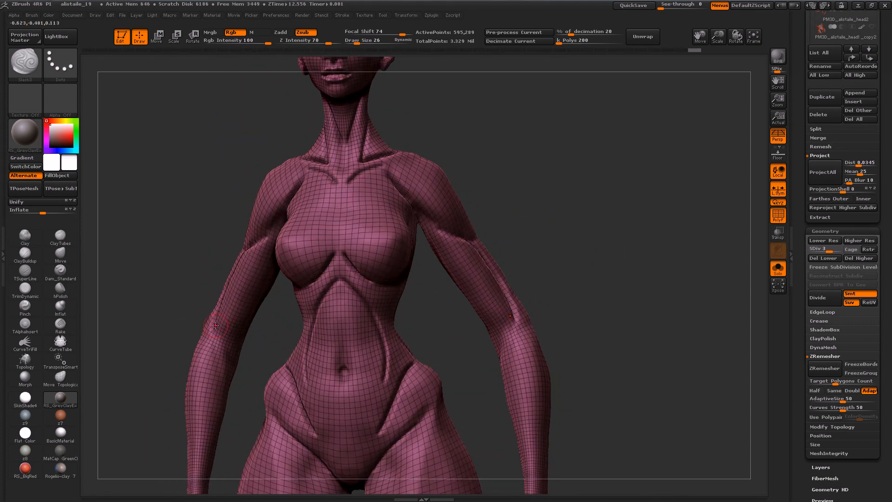
mouse_move(246, 360)
mouse_down()
mouse_move(316, 386)
mouse_move(342, 371)
mouse_up()
drag(256, 240, 273, 233)
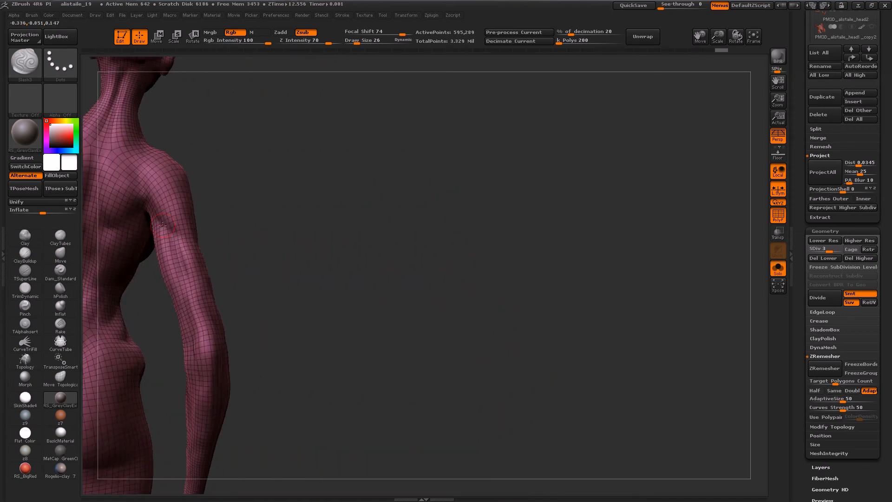
drag(190, 251, 361, 301)
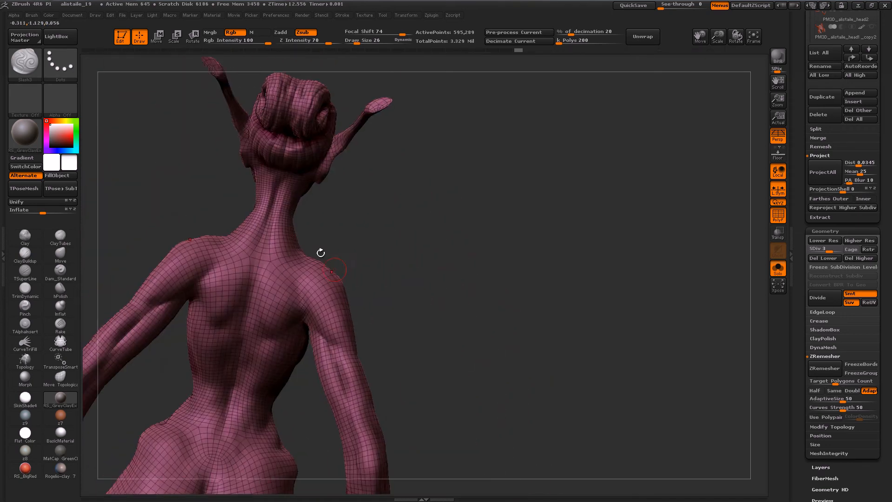
drag(253, 321, 298, 320)
drag(412, 305, 298, 294)
drag(353, 319, 398, 306)
Carve a crease diagonally over the side of the hip and smooth its edges.
drag(282, 342, 309, 373)
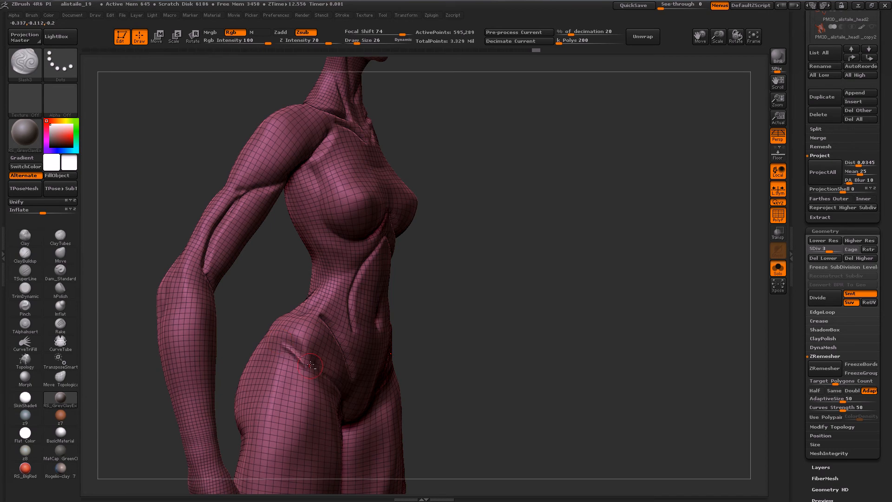
drag(282, 343, 311, 369)
drag(281, 332, 325, 371)
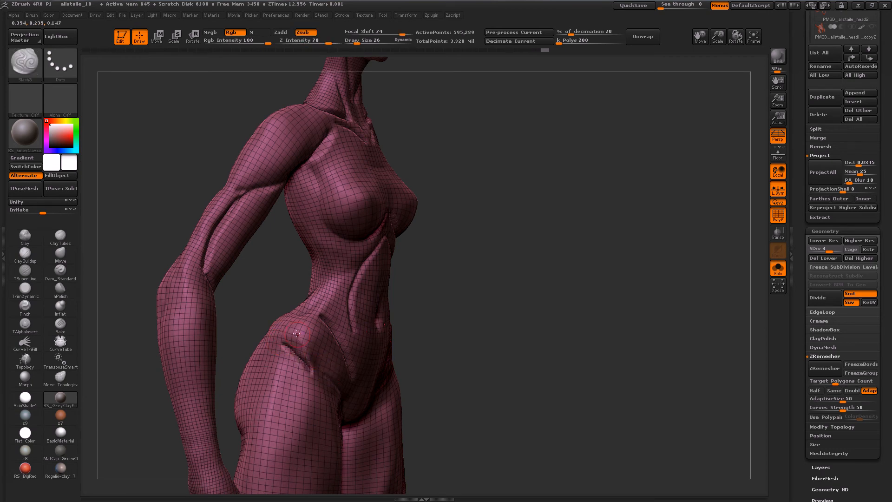
shift+drag(293, 337, 311, 372)
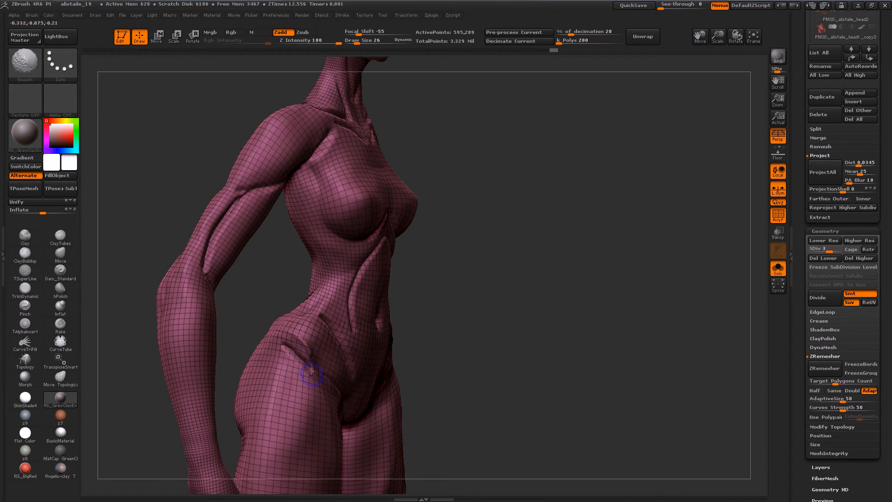
shift+drag(278, 340, 286, 329)
Soften the carved creases on the upper arm, ribcage arch and abdomen with the Smooth brush.
shift+drag(251, 184, 235, 190)
mouse_move(208, 273)
shift+mouse_down()
mouse_move(251, 140)
mouse_move(316, 100)
mouse_move(320, 81)
shift+mouse_up()
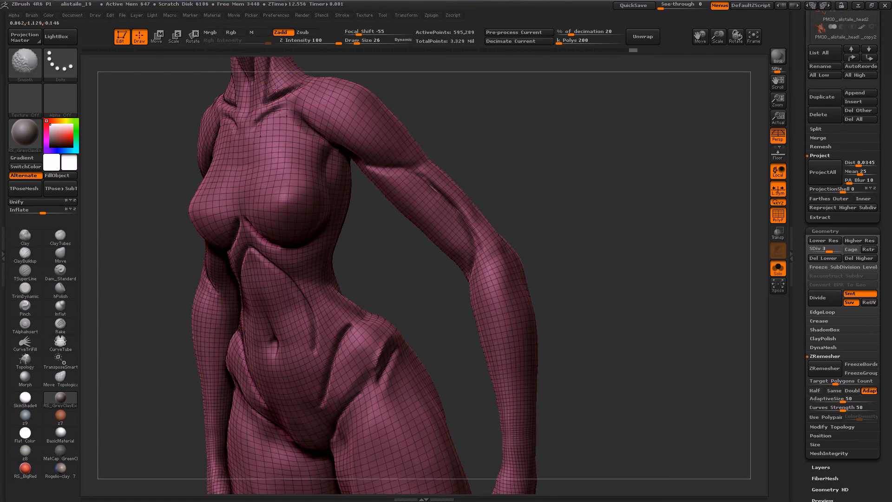
drag(494, 215, 346, 205)
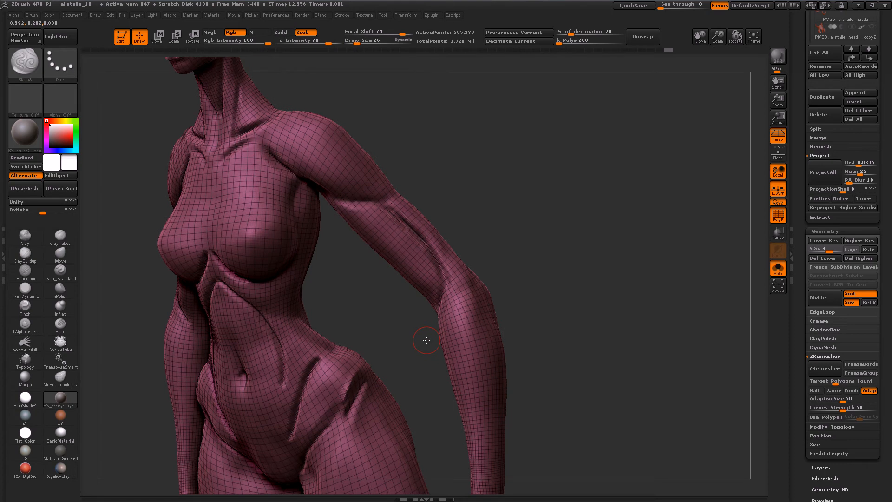
mouse_move(228, 279)
shift+mouse_down()
mouse_move(218, 291)
mouse_move(224, 283)
shift+mouse_up()
mouse_move(282, 370)
shift+mouse_down()
mouse_move(309, 349)
mouse_move(295, 428)
mouse_move(303, 364)
shift+mouse_up()
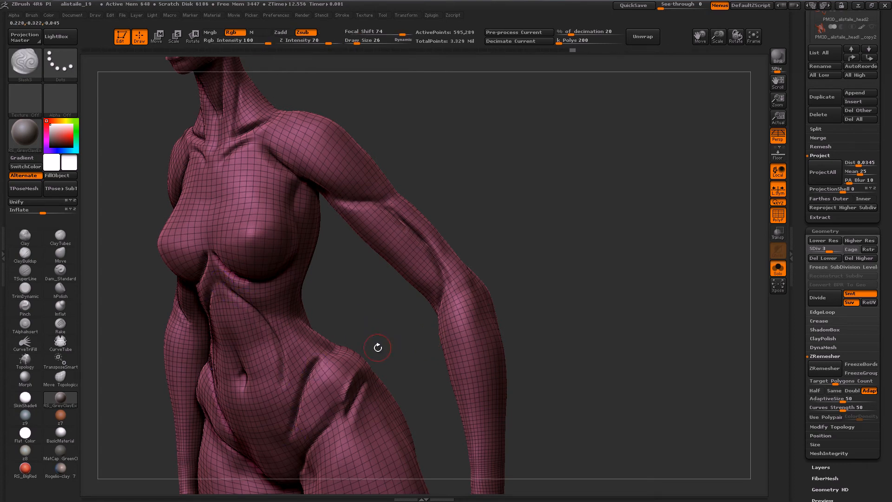
mouse_move(356, 358)
mouse_down()
mouse_move(398, 250)
mouse_move(363, 236)
mouse_move(378, 235)
mouse_move(361, 294)
mouse_up()
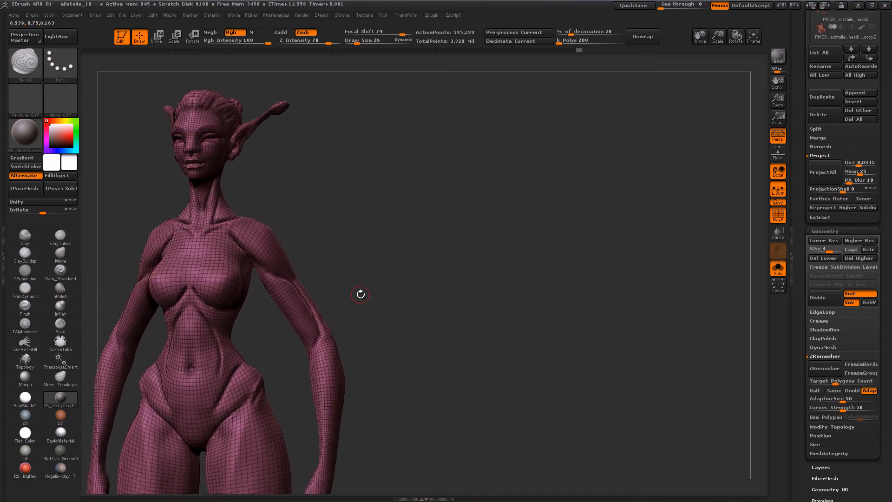
Leave a canvas snapshot of the carved figure with its wireframe, place the live model beside it, and run ZRemesher.
key(shift)
key(shift+f)
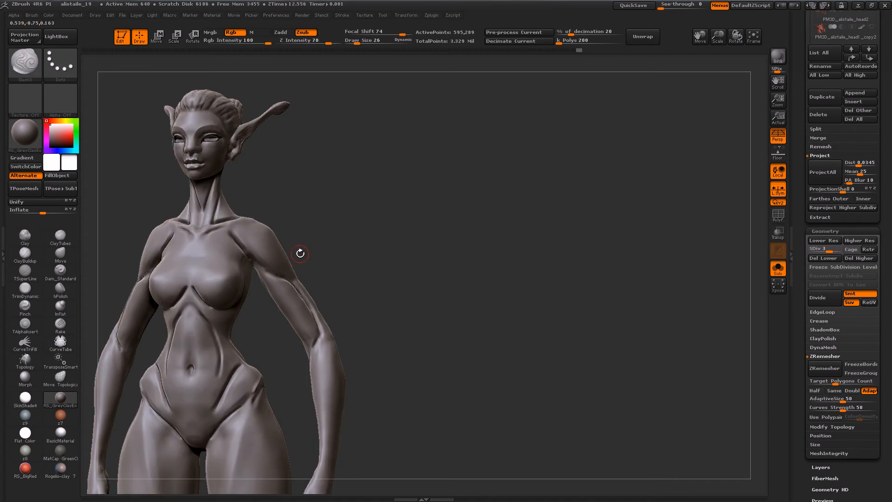
key(shift+f)
key(shift+s)
alt+drag(385, 242, 676, 236)
click(824, 368)
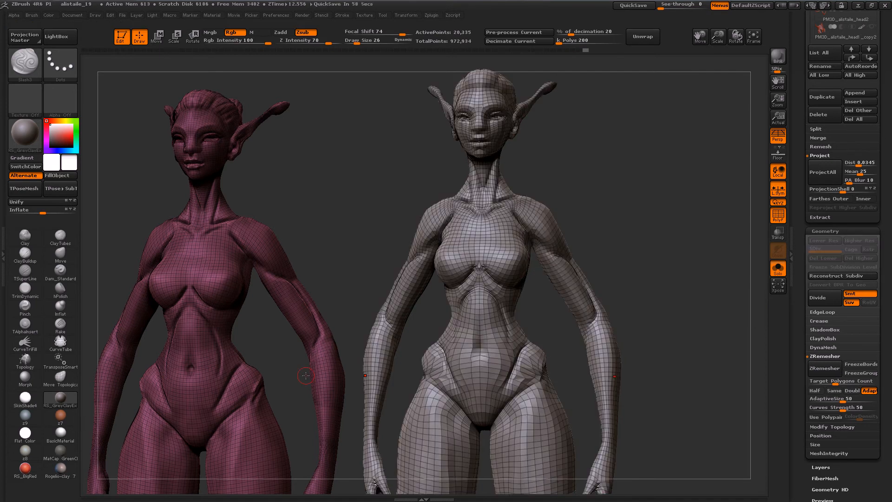
Smooth the remeshed surface around the armpit, chest, abdomen and collarbones while checking its polygon flow.
drag(440, 297, 472, 240)
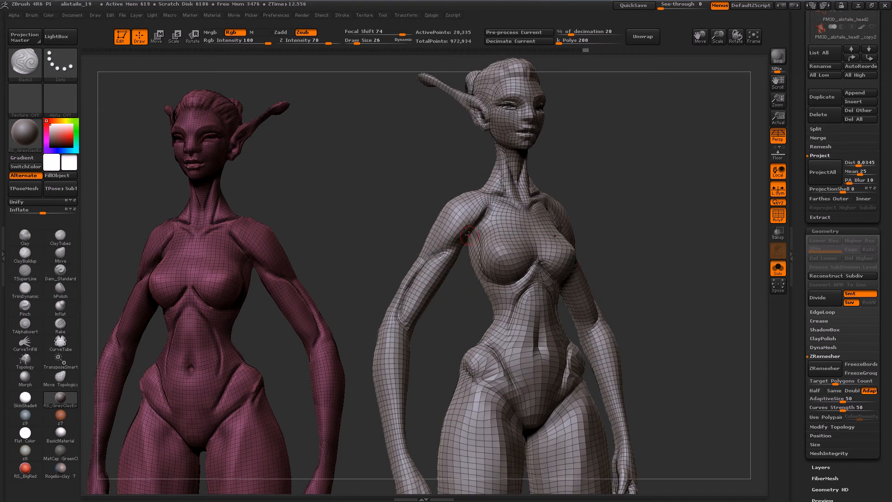
alt+drag(449, 297, 475, 325)
mouse_move(464, 210)
shift+mouse_down()
mouse_move(425, 244)
mouse_move(398, 294)
mouse_move(399, 342)
mouse_move(460, 218)
shift+mouse_up()
mouse_move(546, 141)
shift+mouse_down()
mouse_move(523, 166)
mouse_move(541, 139)
mouse_move(506, 156)
shift+mouse_up()
drag(506, 274, 474, 306)
mouse_move(639, 222)
shift+mouse_down()
mouse_move(624, 296)
mouse_move(641, 312)
shift+mouse_up()
mouse_move(749, 306)
mouse_down()
mouse_move(515, 260)
mouse_move(464, 181)
mouse_move(425, 147)
mouse_move(576, 293)
mouse_up()
mouse_move(458, 346)
shift+mouse_down()
mouse_move(441, 369)
mouse_move(439, 351)
shift+mouse_up()
alt+drag(604, 202, 594, 308)
shift+drag(392, 299, 439, 301)
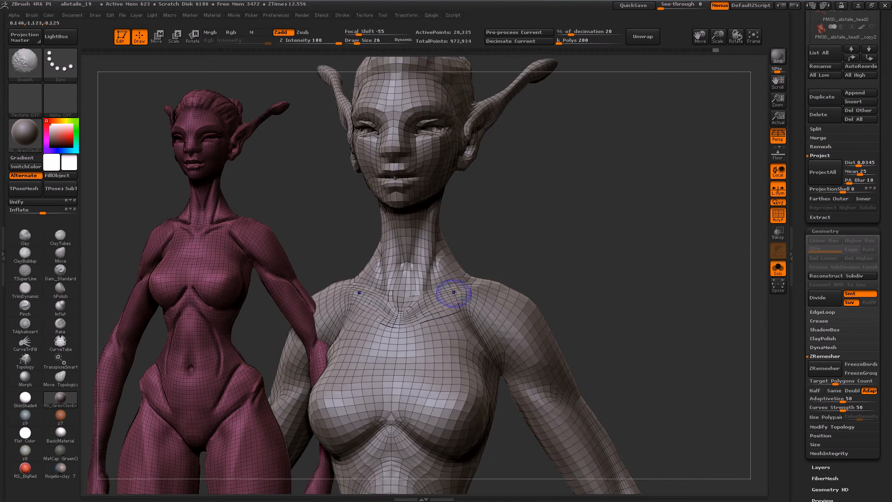
Smooth the remeshed polygons on the face and neck, checking them from several angles.
drag(501, 225, 478, 228)
alt+drag(534, 195, 539, 241)
mouse_move(549, 209)
mouse_down()
mouse_move(581, 207)
mouse_move(553, 232)
mouse_up()
shift+drag(403, 140, 393, 157)
mouse_move(553, 204)
mouse_down()
mouse_move(527, 205)
mouse_move(519, 371)
mouse_up()
shift+drag(393, 233, 454, 212)
drag(590, 251, 539, 260)
shift+drag(439, 226, 430, 232)
Smooth the remeshed hips, back and arms, and compare the resulting polygon flow with the snapshot of the carved figure.
drag(541, 314, 600, 299)
alt+drag(519, 375, 618, 121)
alt+drag(632, 249, 569, 195)
mouse_move(681, 249)
mouse_down()
mouse_move(657, 260)
mouse_move(641, 175)
mouse_up()
mouse_move(521, 272)
shift+mouse_down()
mouse_move(506, 289)
mouse_move(534, 302)
mouse_move(502, 341)
shift+mouse_up()
drag(578, 282, 657, 205)
mouse_move(644, 148)
shift+mouse_down()
mouse_move(621, 147)
mouse_move(641, 153)
shift+mouse_up()
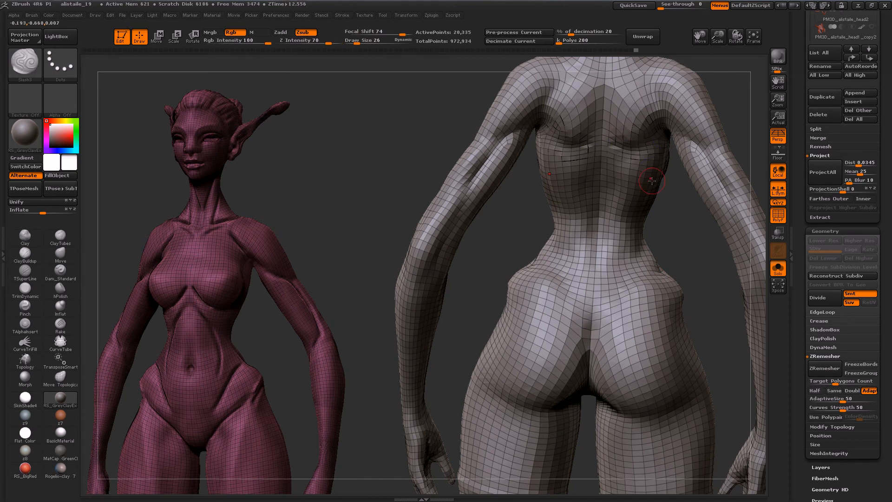
shift+drag(504, 139, 487, 151)
drag(505, 212, 600, 333)
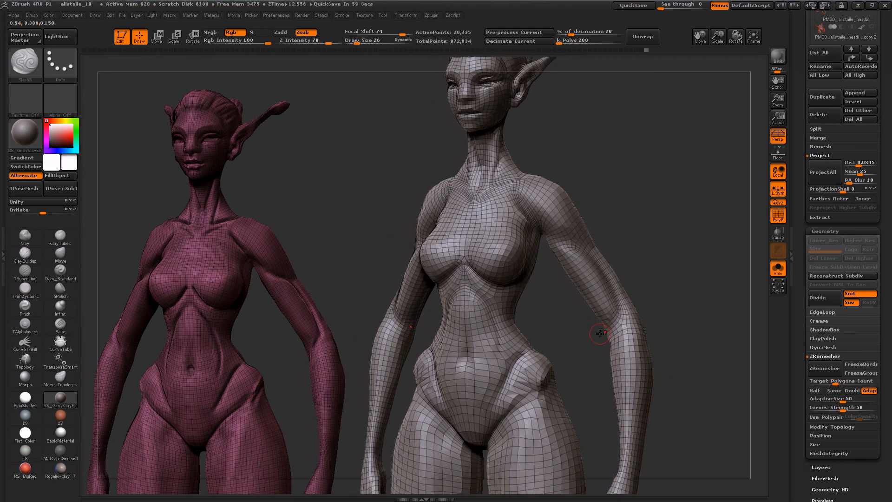
drag(587, 237, 555, 237)
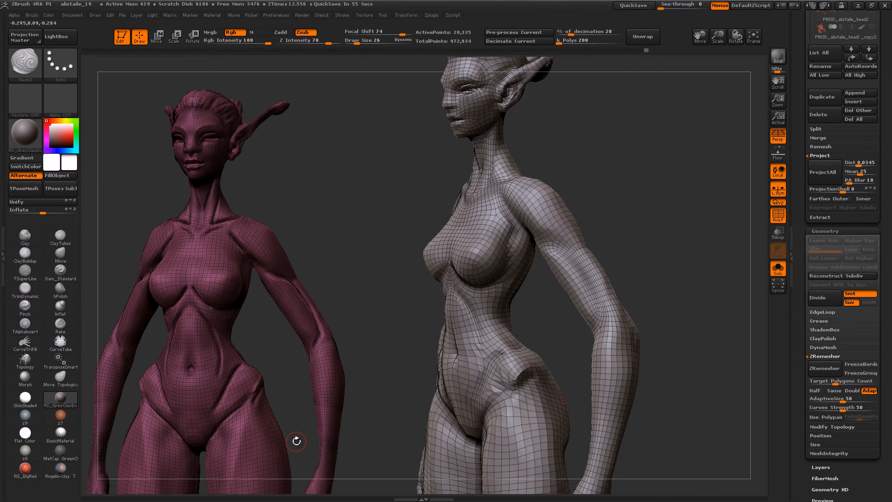
drag(630, 228, 633, 233)
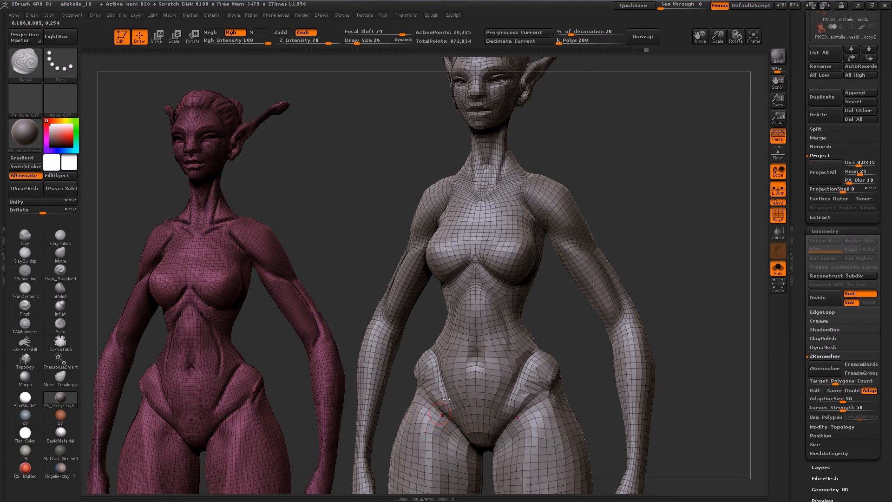
Rewind the undo history to the uncarved body at subdivision level 3, and clear the snapshot from the canvas.
mouse_move(648, 50)
mouse_down()
mouse_move(333, 47)
mouse_move(93, 72)
mouse_up()
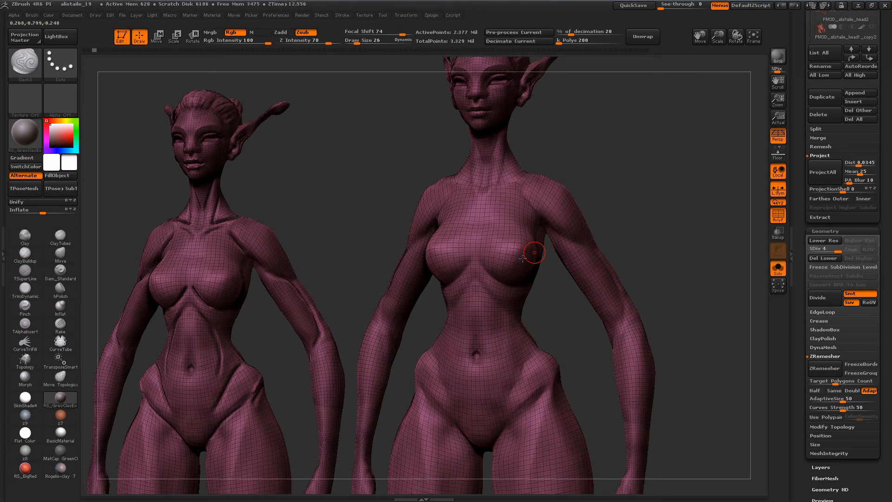
key(ctrl+z)
alt+drag(515, 267, 542, 237)
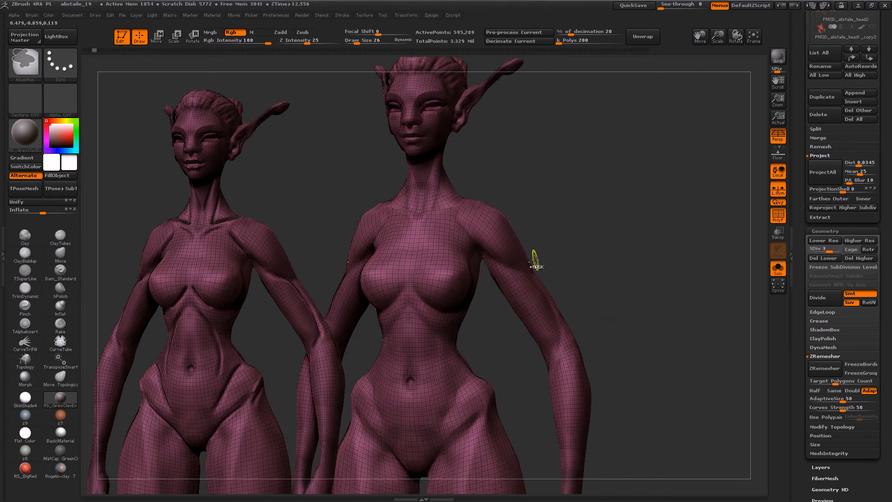
key(ctrl+n)
drag(614, 325, 441, 316)
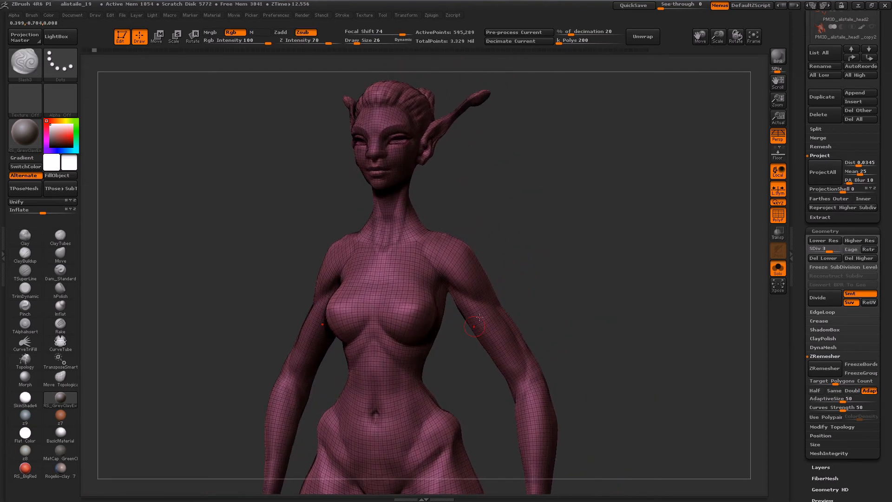
Delete the body's subdivision levels above level 3 and select the ZRemesherGuides brush.
click(38, 65)
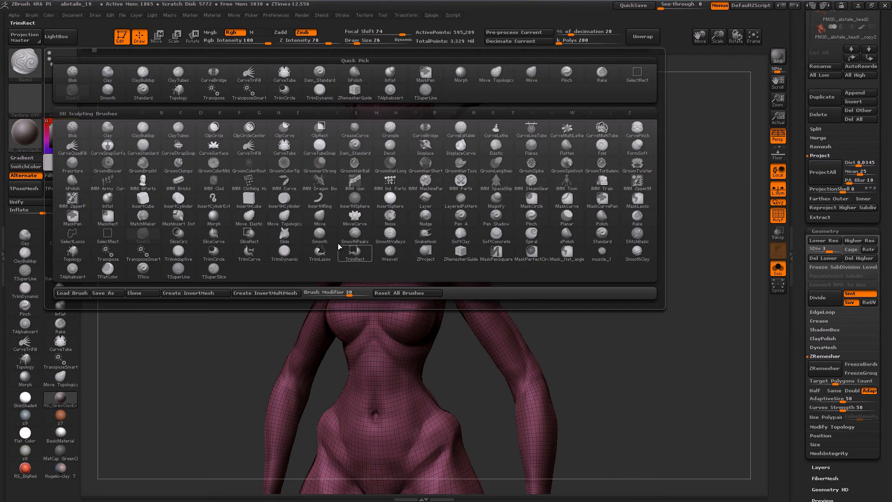
click(532, 263)
click(860, 258)
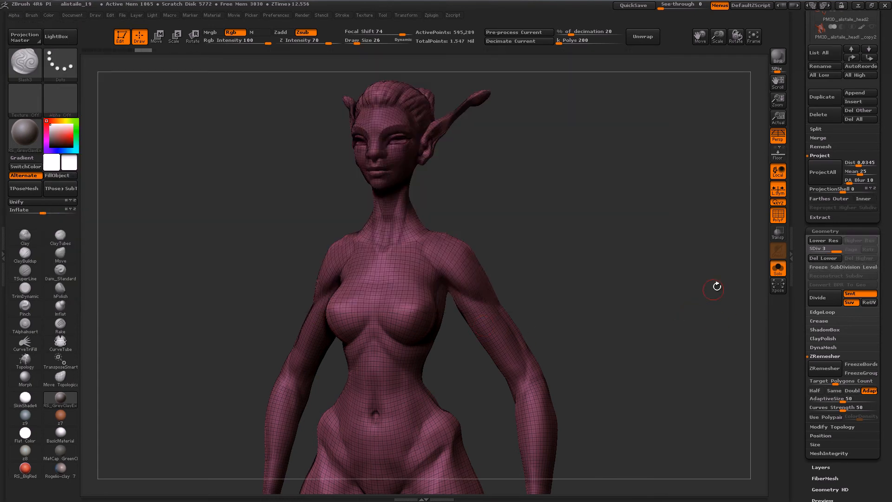
click(31, 66)
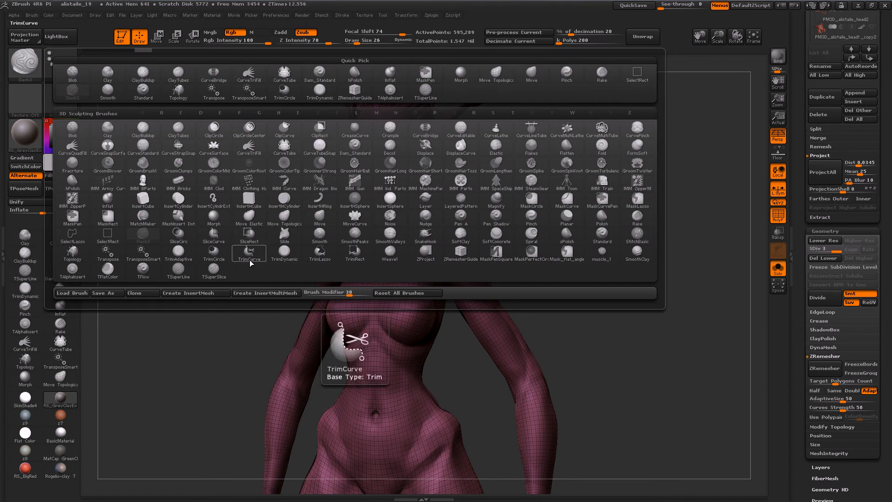
click(463, 254)
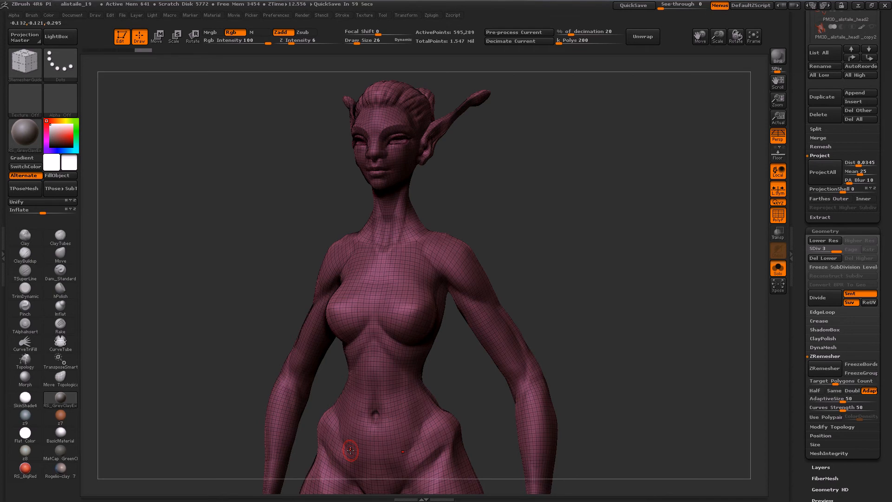
Draw a guide curve below the breast, running from the breastbone around to the side of the ribcage.
drag(527, 235, 497, 245)
drag(377, 329, 408, 354)
click(455, 475)
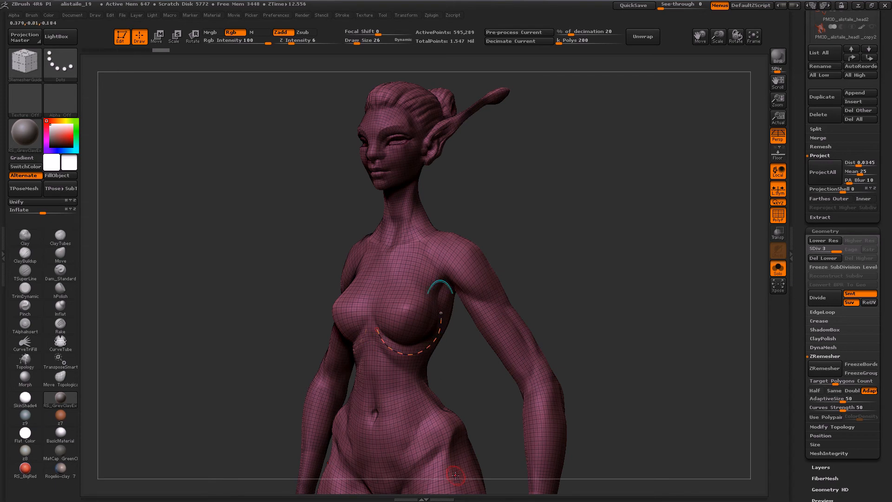
drag(473, 314, 453, 325)
drag(437, 359, 426, 379)
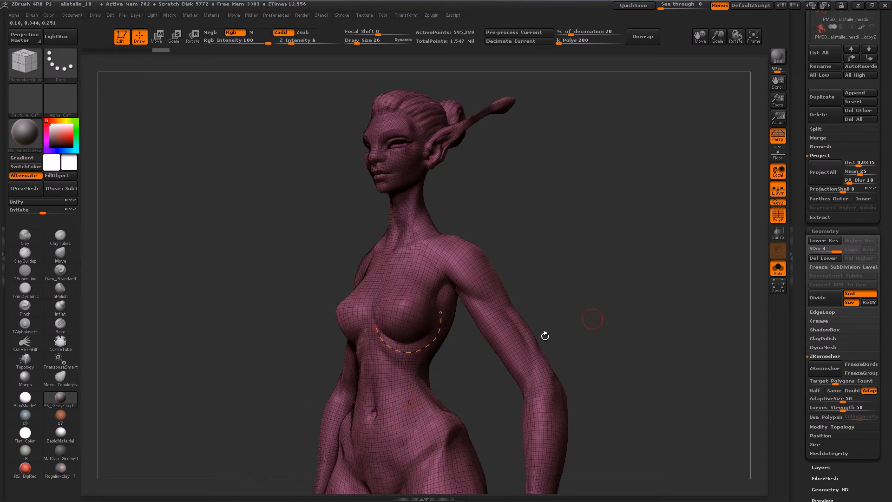
Draw a second guide curve along the crease under the breast, inside the first one.
key(bracketright)
key(bracketright)
key(bracketright)
mouse_move(446, 380)
alt+mouse_down()
mouse_move(510, 368)
mouse_move(358, 335)
alt+mouse_up()
key(bracketleft)
key(bracketleft)
key(bracketleft)
drag(296, 261, 324, 290)
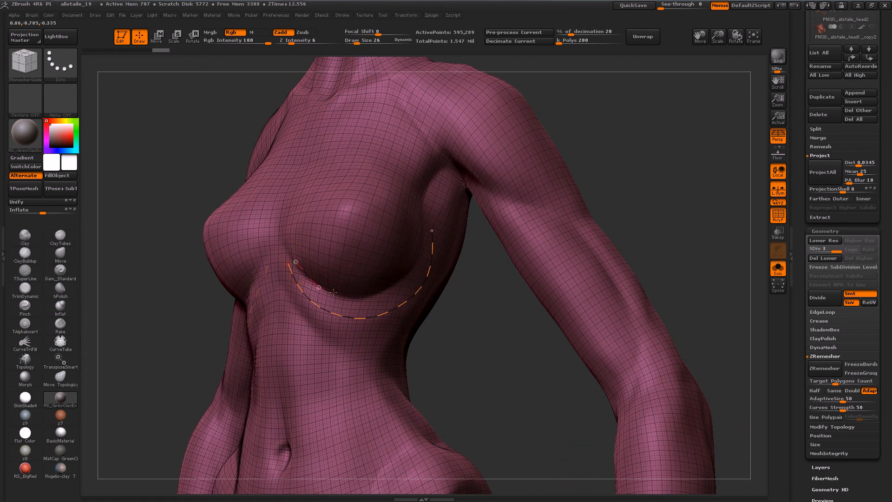
drag(404, 280, 416, 265)
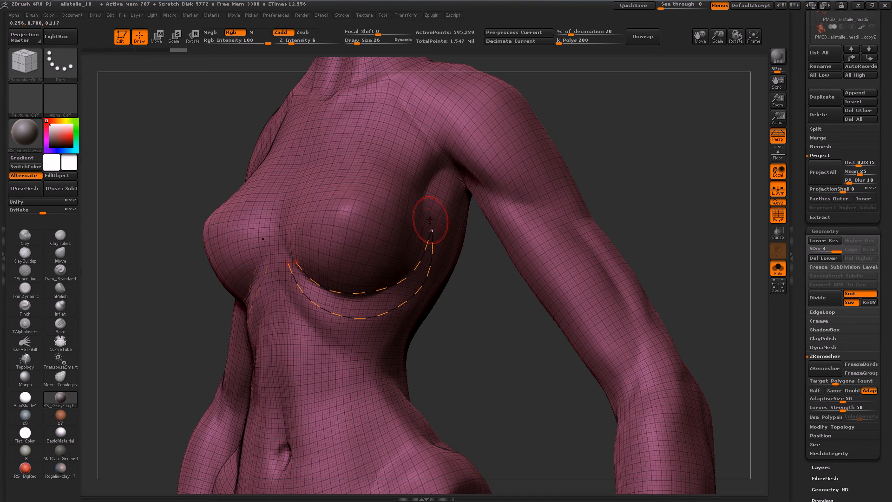
drag(441, 165, 424, 209)
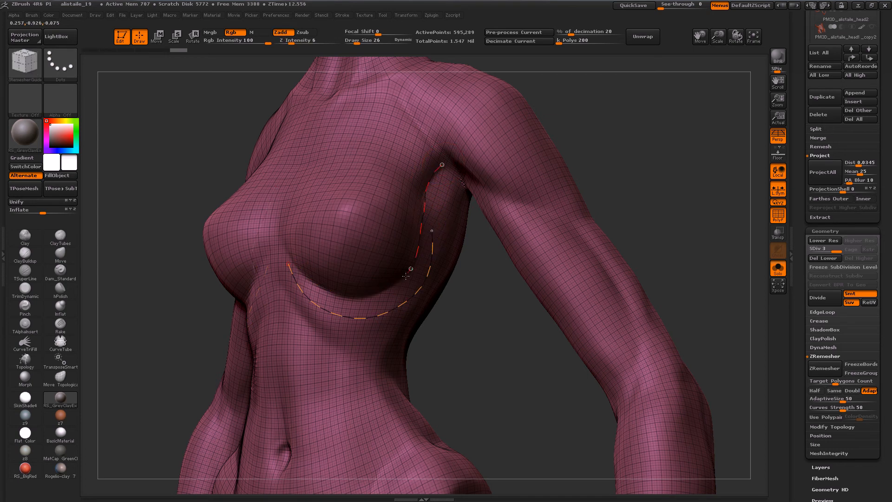
drag(325, 299, 303, 273)
key(ctrl+z)
Draw guide curves along the side of the breast toward the armpit and over its lower part, and one down the abdomen.
drag(422, 234, 437, 172)
drag(336, 267, 303, 237)
mouse_move(438, 326)
alt+mouse_down()
mouse_move(438, 251)
mouse_move(453, 237)
mouse_move(483, 234)
alt+mouse_up()
mouse_move(327, 214)
mouse_down()
mouse_move(349, 396)
mouse_move(339, 416)
mouse_up()
drag(458, 207, 393, 200)
Draw guide curves along the outer hip and down the groin crease.
drag(506, 106, 502, 136)
drag(421, 254, 422, 325)
alt+drag(521, 383, 522, 248)
drag(489, 215, 462, 273)
Draw guide curves along the collarbone, from near the base of the neck out to the shoulder.
right_drag(446, 313, 534, 311)
mouse_move(391, 273)
right_down()
mouse_move(395, 259)
mouse_move(380, 408)
mouse_move(368, 269)
mouse_move(376, 260)
mouse_move(392, 273)
right_up()
key(bracketright)
key(bracketright)
mouse_move(333, 125)
mouse_down()
mouse_move(384, 115)
mouse_move(378, 136)
mouse_up()
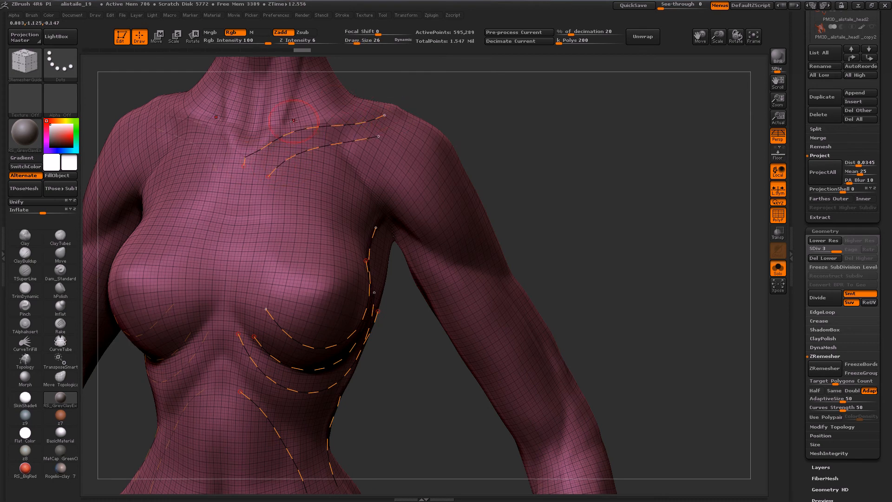
drag(374, 101, 375, 101)
Draw two guide curves running from the front of the shoulder down across the upper arm.
right_drag(353, 139, 298, 225)
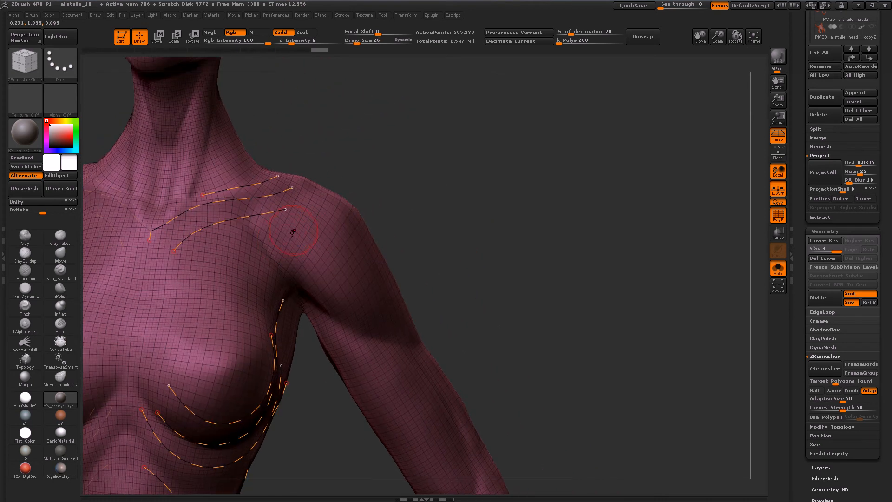
drag(322, 303, 397, 352)
drag(289, 243, 402, 323)
Draw guide curves down the side and front of the neck, from below the ear toward the collarbone.
alt+drag(447, 352, 455, 457)
drag(365, 271, 286, 272)
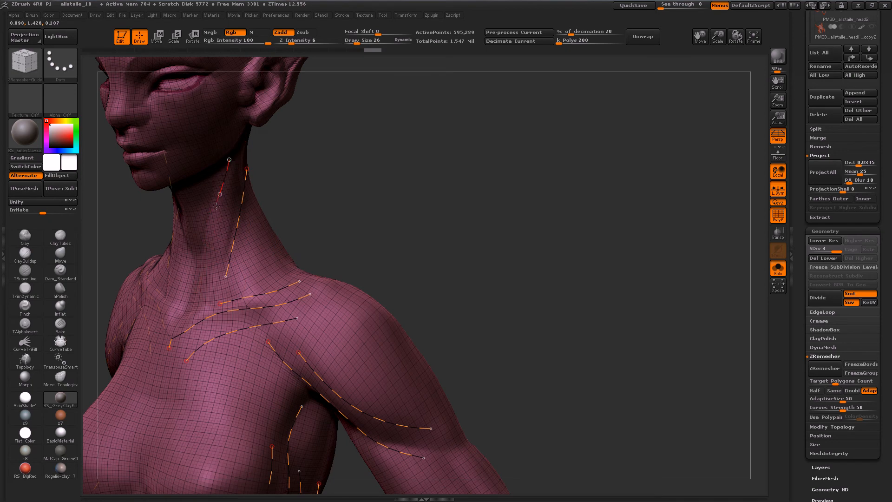
drag(231, 160, 225, 189)
mouse_move(325, 195)
mouse_down()
mouse_move(267, 192)
mouse_move(293, 193)
mouse_move(283, 272)
mouse_up()
right_drag(376, 250, 453, 260)
Draw guide curves down the abdomen beside the navel and around the crotch.
alt+right_drag(321, 441, 355, 272)
right_drag(321, 304, 378, 267)
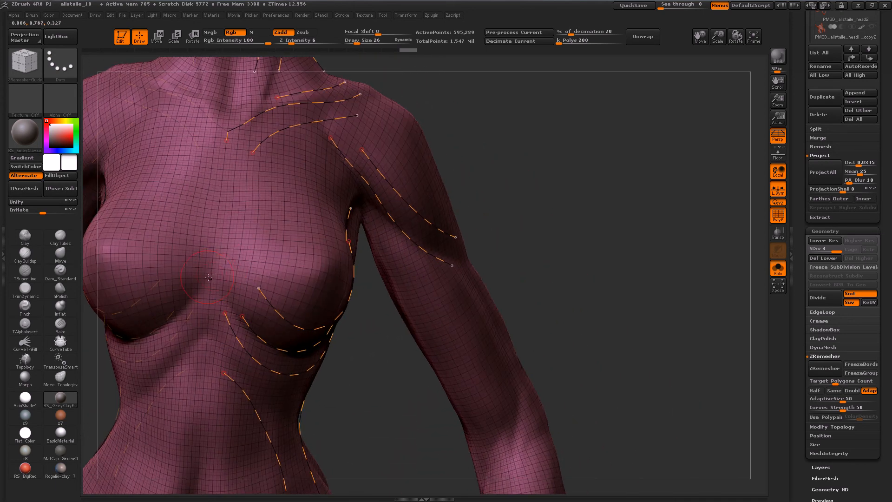
alt+right_drag(275, 355, 285, 160)
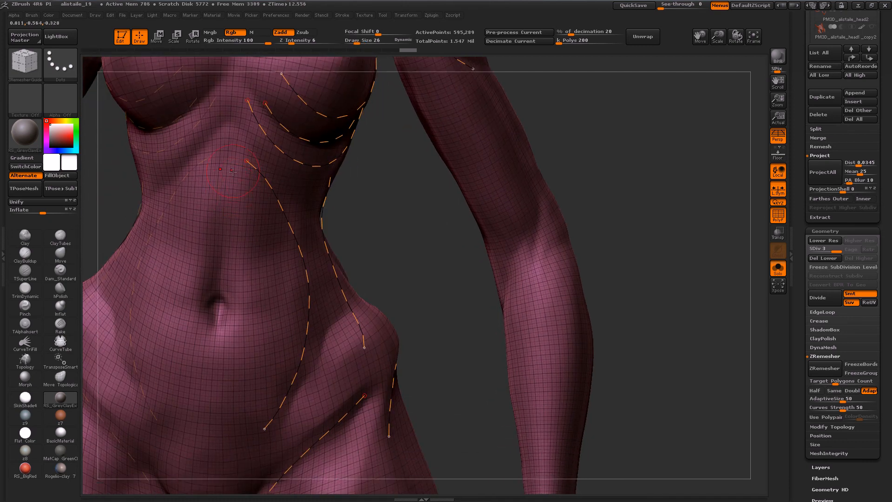
mouse_move(275, 290)
alt+right_down()
mouse_move(280, 120)
mouse_move(298, 44)
alt+right_up()
drag(268, 220, 233, 282)
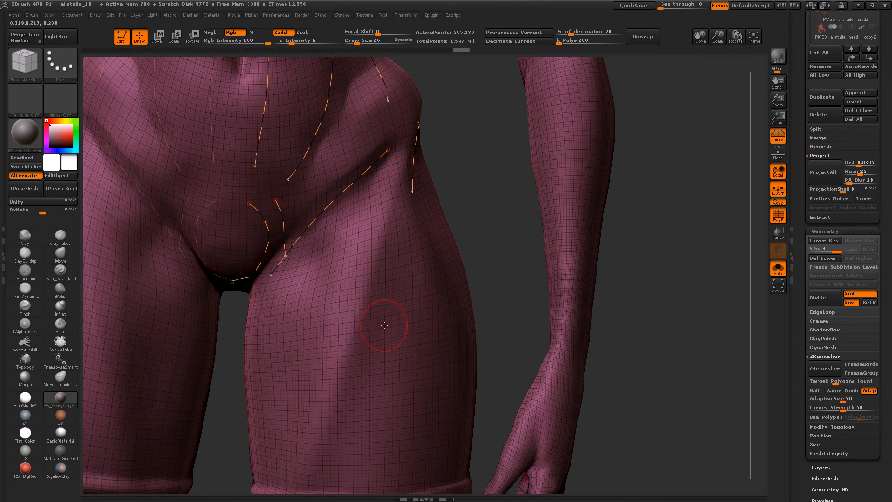
Draw three lengthwise guide curves down the front and outer side of the thigh.
alt+right_drag(378, 378, 303, 186)
drag(303, 185, 264, 444)
drag(292, 185, 244, 357)
drag(320, 230, 316, 420)
Draw ring-shaped guide curves around the arm below the elbow, at the mid-forearm and at the wrist.
alt+drag(457, 258, 369, 481)
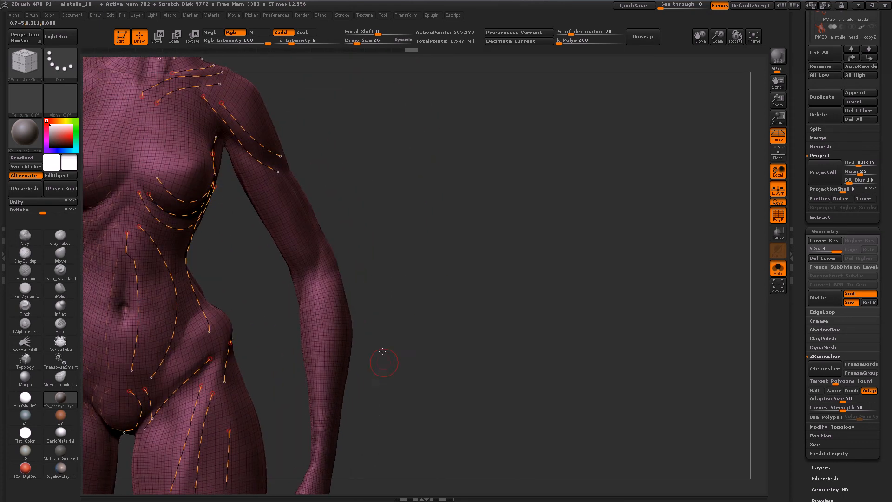
mouse_move(346, 231)
alt+mouse_down()
mouse_move(362, 363)
mouse_move(458, 309)
mouse_move(434, 250)
mouse_move(508, 269)
alt+mouse_up()
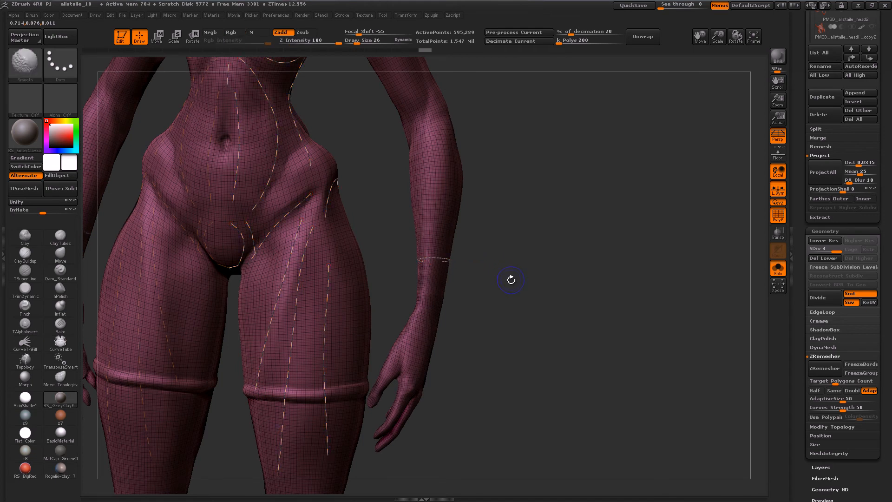
mouse_move(441, 171)
mouse_down()
mouse_move(510, 163)
mouse_move(518, 177)
mouse_up()
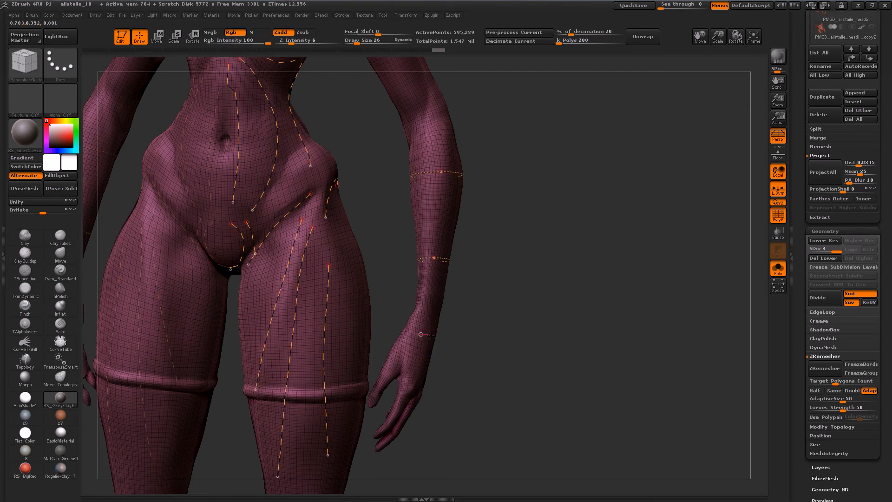
mouse_move(457, 342)
mouse_down()
mouse_move(471, 354)
mouse_move(458, 328)
mouse_up()
Undo a trial guide curve over the eyebrow and reduce the draw size to 10 for the face.
alt+drag(507, 264, 493, 497)
alt+drag(413, 193, 400, 361)
alt+drag(338, 273, 345, 335)
alt+drag(345, 290, 399, 293)
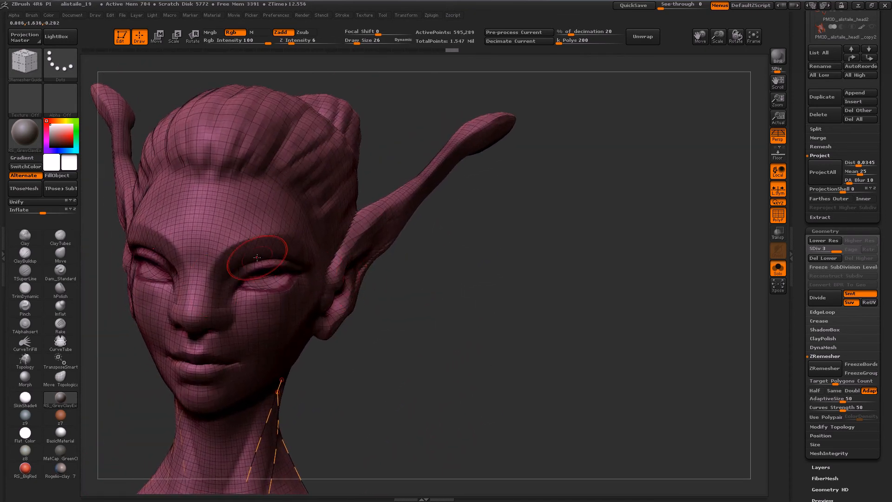
mouse_move(196, 293)
mouse_down()
mouse_move(218, 259)
mouse_move(269, 232)
mouse_up()
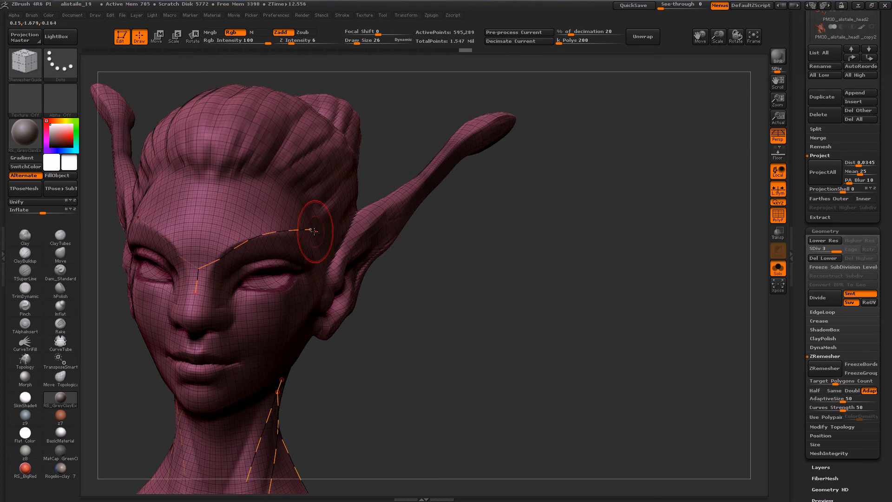
key(ctrl+z)
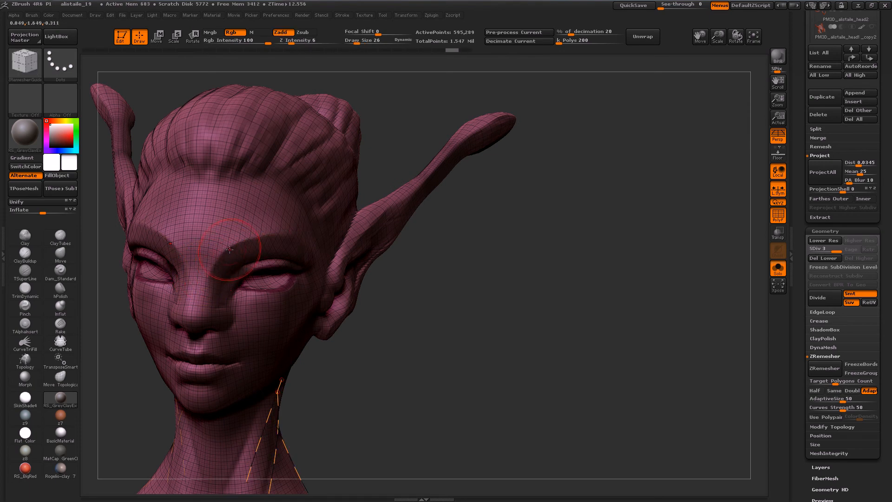
key(s)
drag(236, 246, 232, 246)
Draw guide curves over the eyebrow, along both eyelids and in a wider loop around the eye socket.
mouse_move(206, 302)
mouse_down()
mouse_move(239, 241)
mouse_move(317, 231)
mouse_up()
mouse_move(229, 286)
mouse_down()
mouse_move(265, 258)
mouse_move(298, 256)
mouse_up()
mouse_move(244, 291)
mouse_down()
mouse_move(275, 292)
mouse_move(306, 273)
mouse_up()
drag(241, 301, 294, 305)
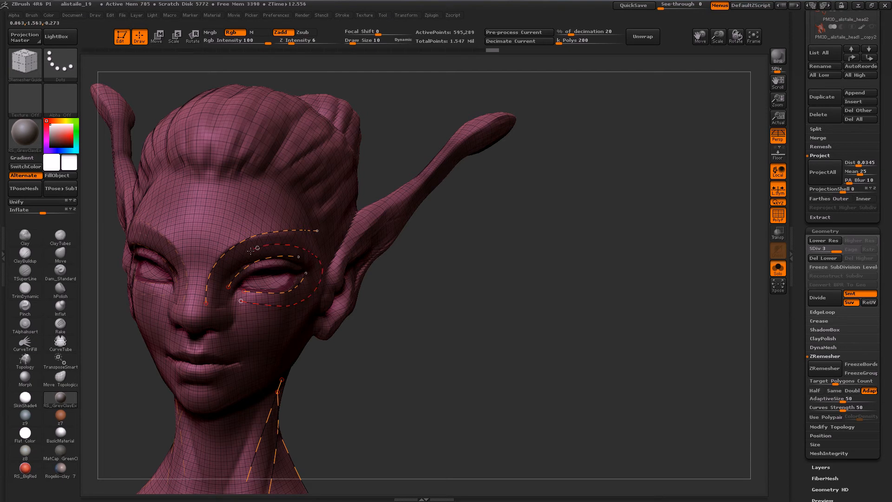
drag(215, 295, 214, 308)
Draw guide curves around the nostril, looping around the lips and across the chin.
right_drag(258, 325, 238, 298)
mouse_move(220, 307)
mouse_down()
mouse_move(234, 354)
mouse_move(252, 360)
mouse_move(206, 381)
mouse_up()
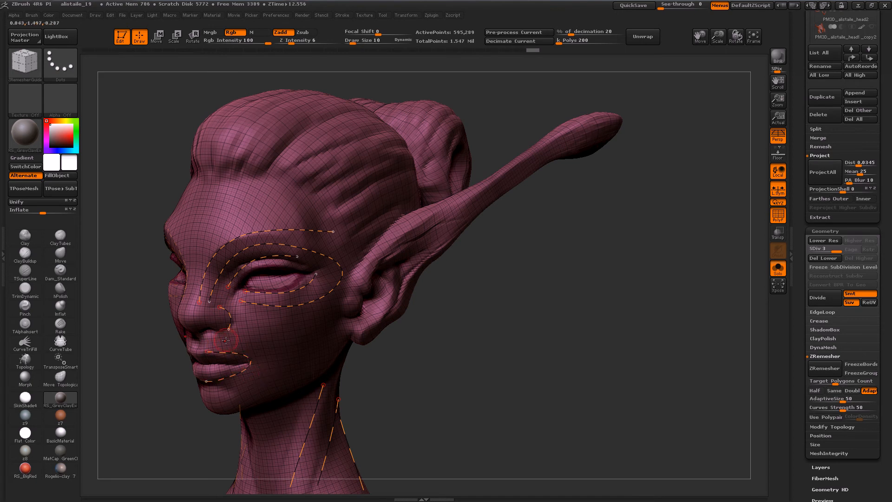
mouse_move(250, 346)
mouse_down()
mouse_move(251, 383)
mouse_move(231, 386)
mouse_up()
right_drag(261, 389, 290, 369)
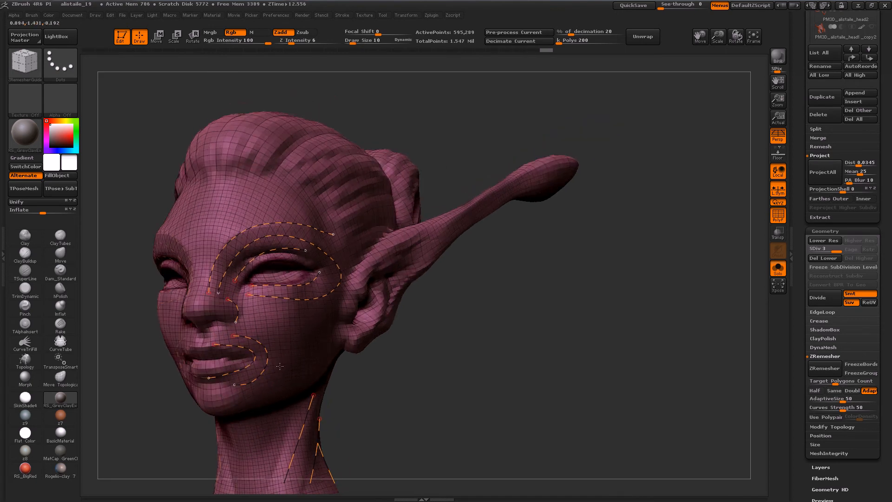
drag(222, 387, 243, 399)
right_drag(288, 390, 255, 399)
Draw guide curves along the jawline up to the ear and across the forehead below the hairline.
mouse_move(256, 400)
mouse_down()
mouse_move(341, 351)
mouse_move(344, 331)
mouse_up()
drag(402, 378, 465, 381)
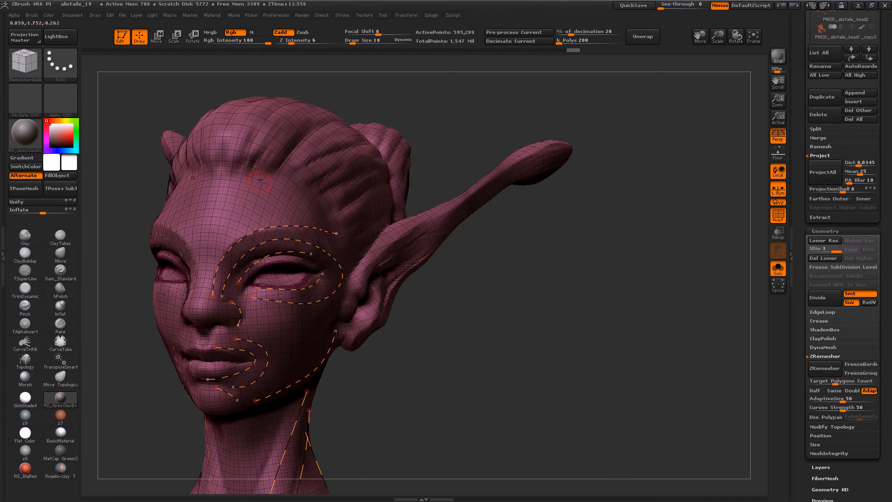
mouse_move(238, 179)
mouse_down()
mouse_move(256, 177)
mouse_move(317, 205)
mouse_up()
Look over the guide curves on the whole figure and remesh it with ZRemesher.
drag(460, 326, 486, 333)
alt+drag(440, 365, 374, 279)
drag(443, 344, 479, 129)
drag(504, 330, 527, 324)
alt+drag(506, 277, 465, 211)
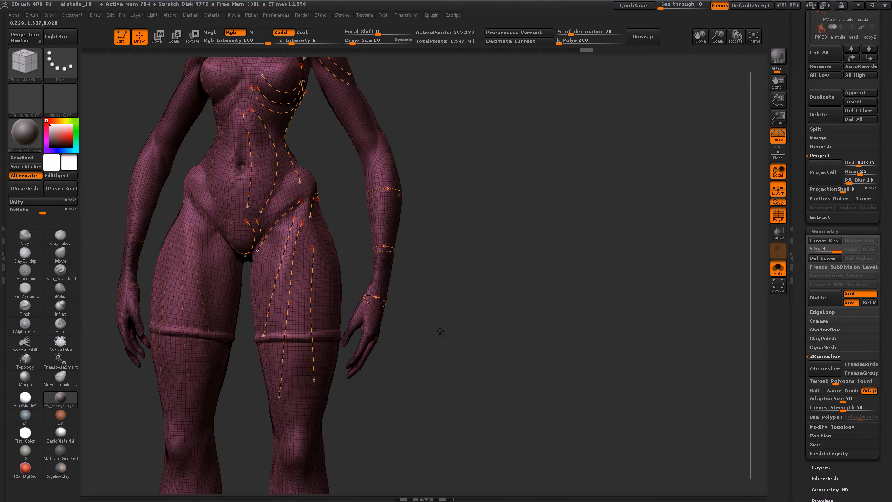
drag(444, 325, 411, 331)
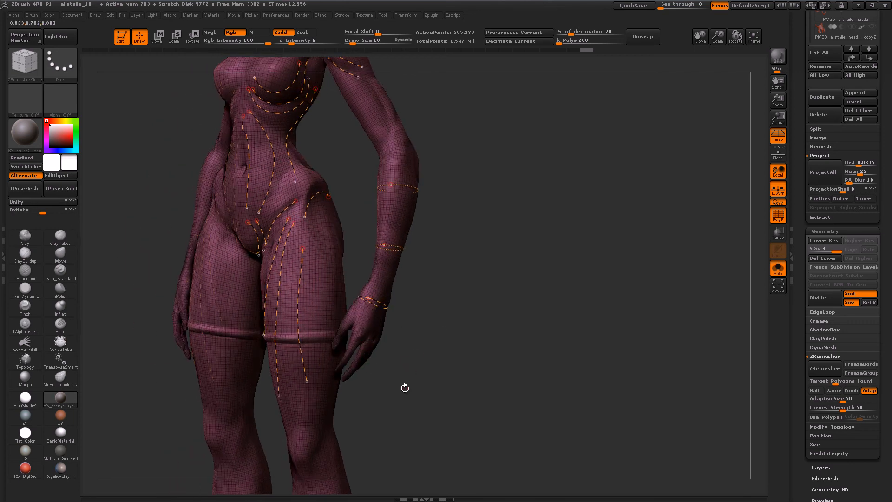
alt+drag(462, 298, 513, 381)
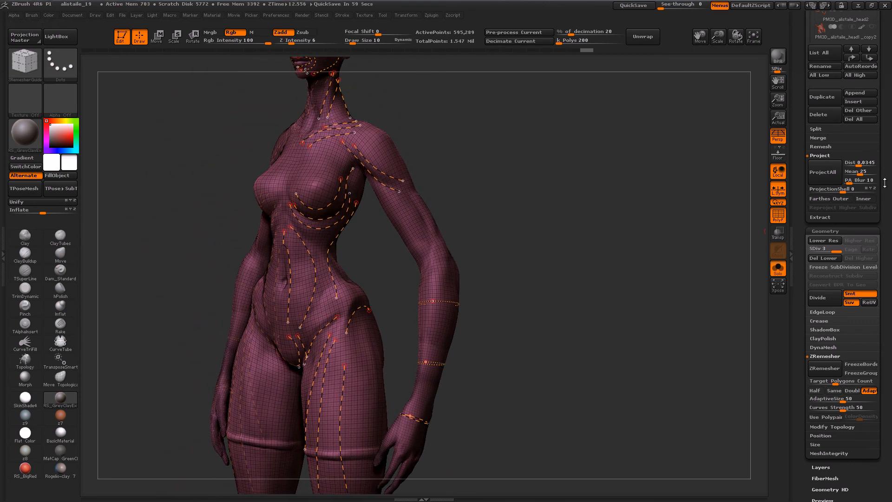
click(822, 368)
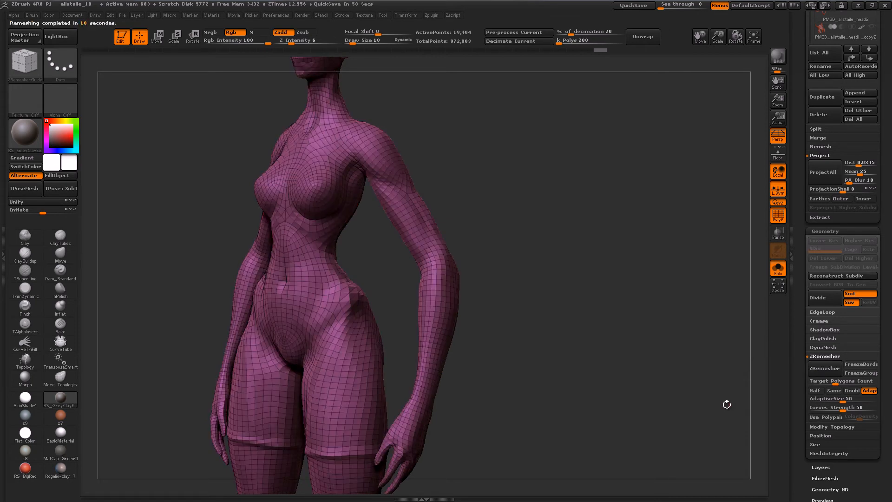
Examine the polygon flow of the guide-driven remesh on the torso, face, neck, arms and legs.
drag(498, 246, 518, 245)
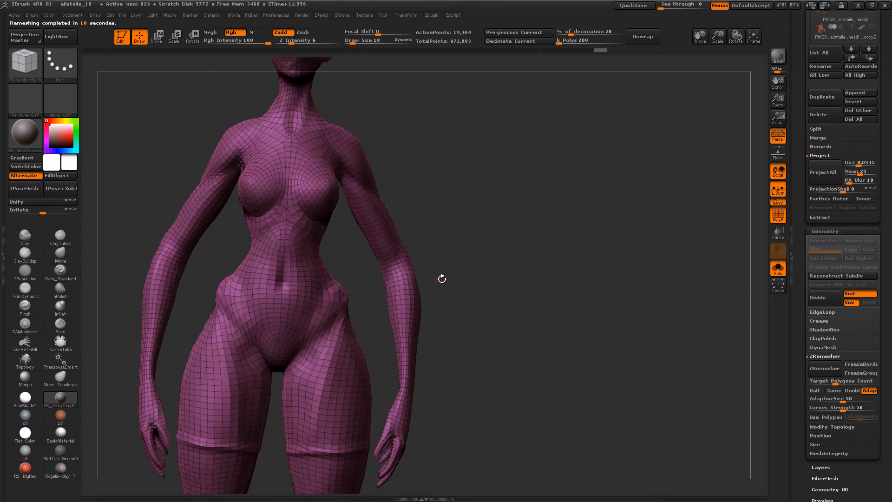
drag(375, 301, 370, 291)
mouse_move(482, 180)
mouse_down()
mouse_move(492, 319)
mouse_move(422, 266)
mouse_move(424, 224)
mouse_move(508, 241)
mouse_up()
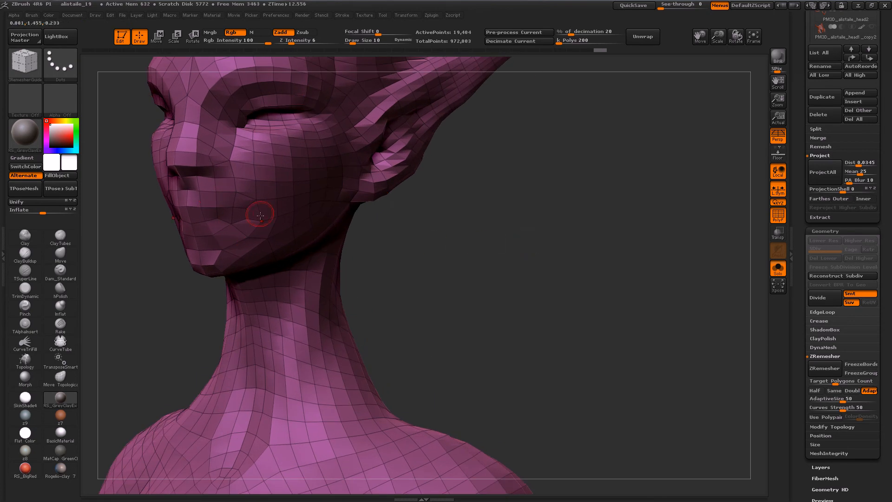
drag(254, 246, 305, 257)
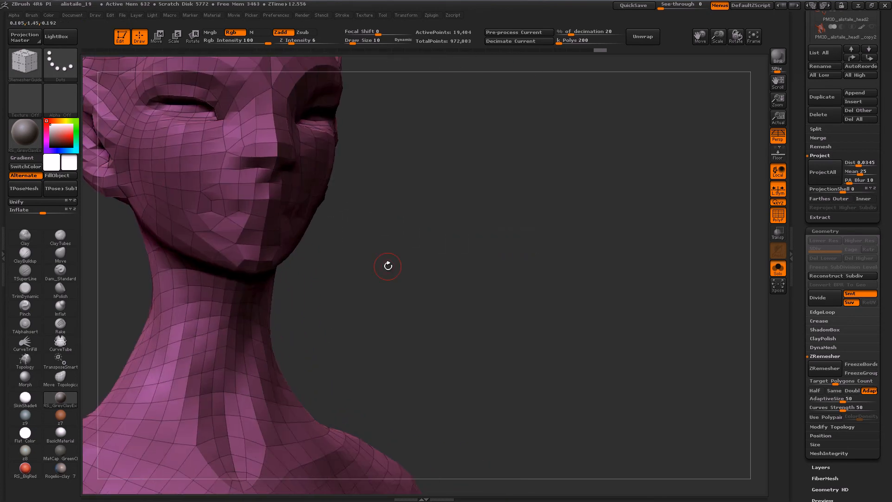
alt+drag(442, 358, 320, 233)
drag(377, 273, 454, 201)
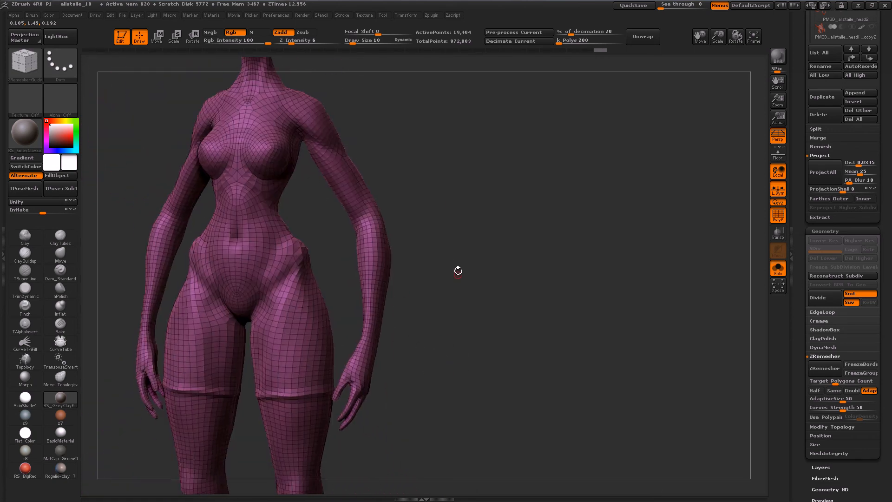
drag(450, 329, 459, 364)
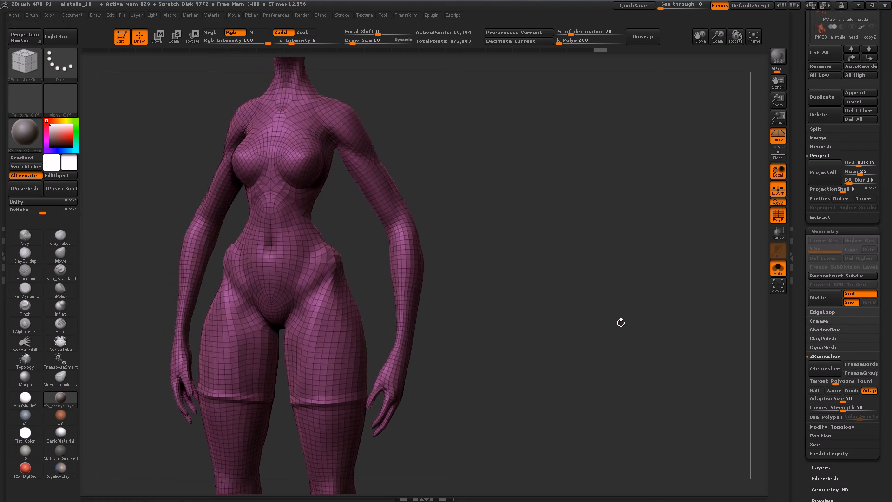
drag(848, 420, 848, 357)
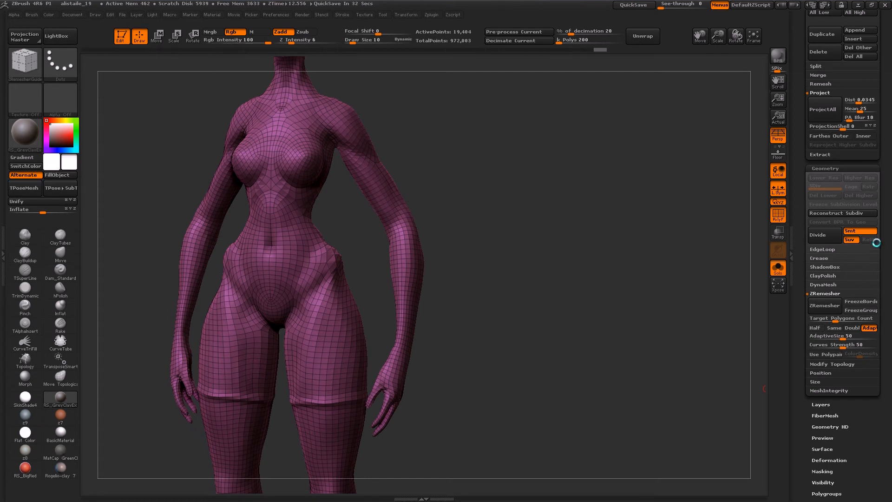
Load the DemoHead.ZTL model, hide its wireframe and zoom in on the face.
click(52, 37)
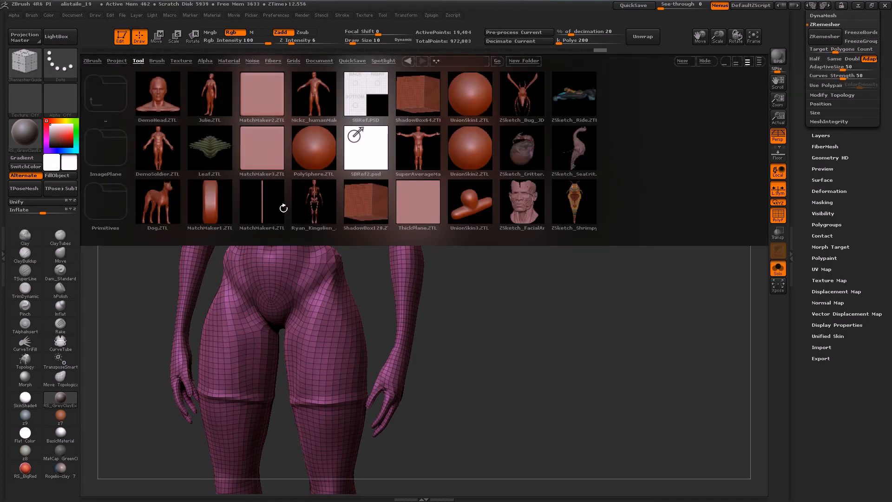
double_click(155, 84)
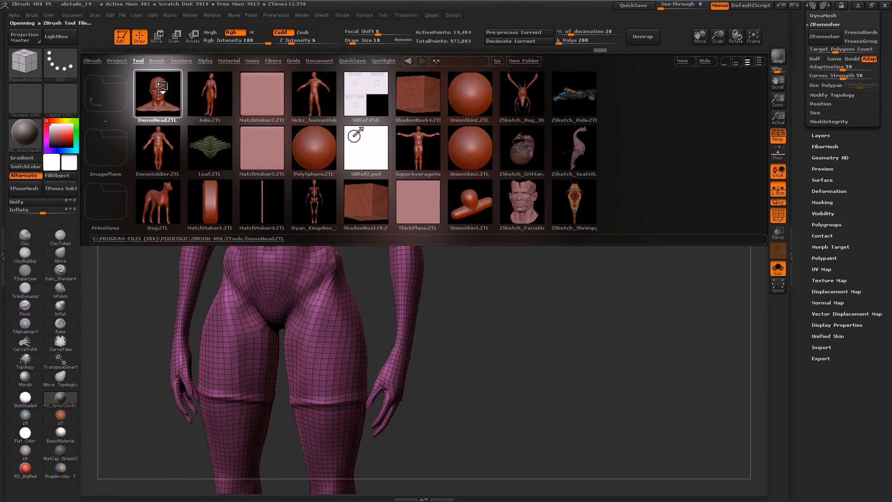
click(65, 36)
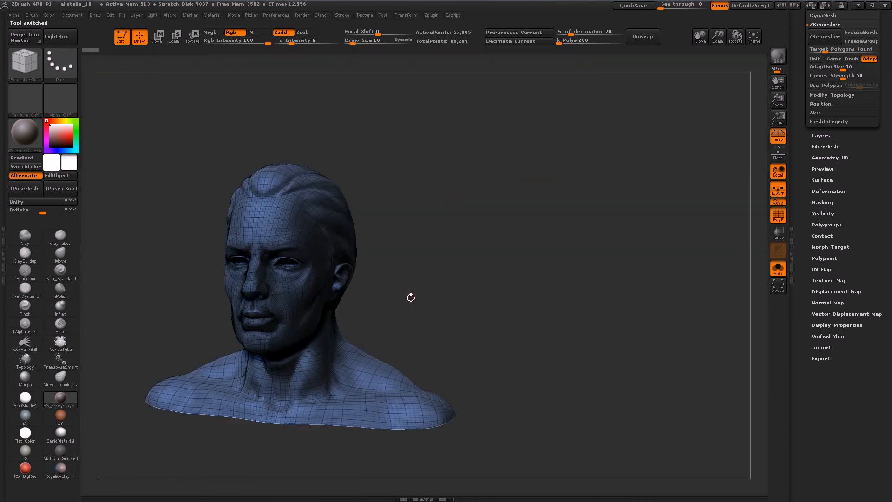
key(shift+f)
drag(394, 309, 520, 283)
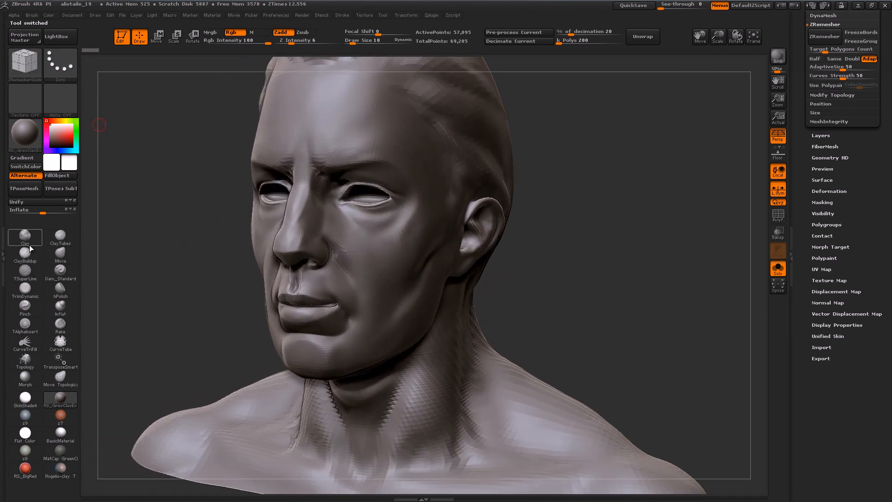
Rake rough grooves over the eyebrows, cheeks and chin with the Rake brush at draw size 48.
click(60, 324)
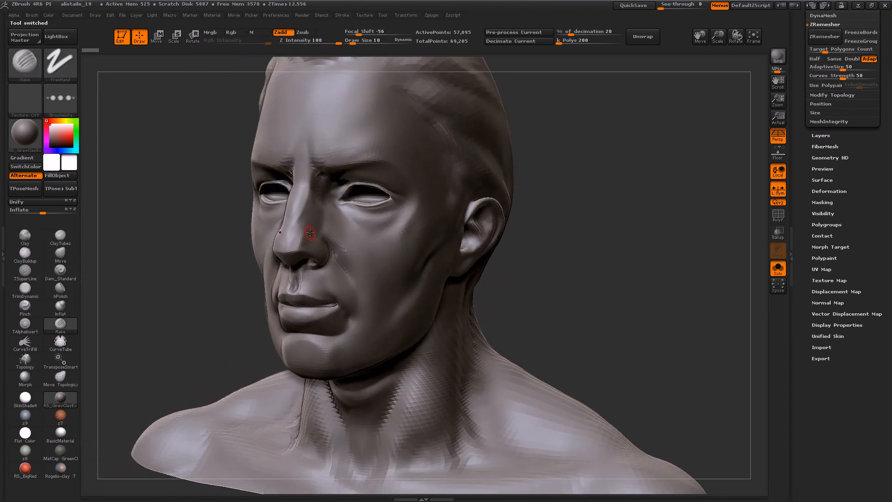
key(s)
click(359, 153)
drag(345, 154, 401, 147)
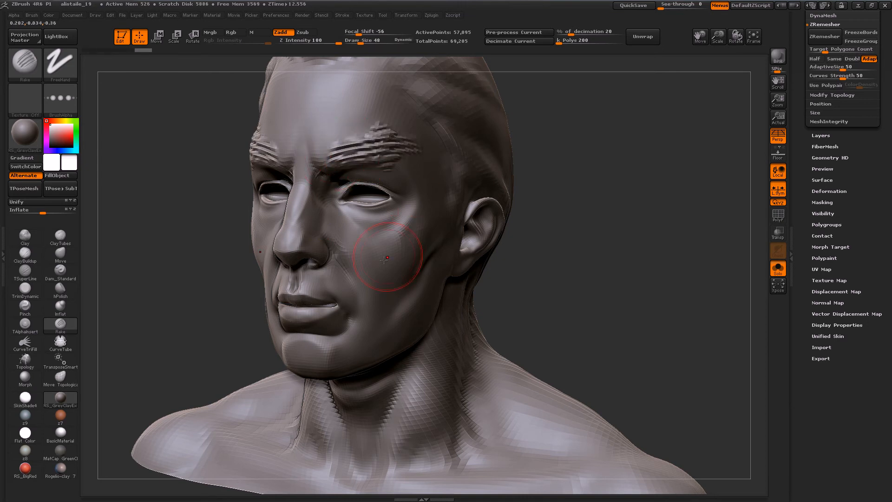
mouse_move(421, 225)
mouse_down()
mouse_move(395, 344)
mouse_move(309, 360)
mouse_move(351, 354)
mouse_up()
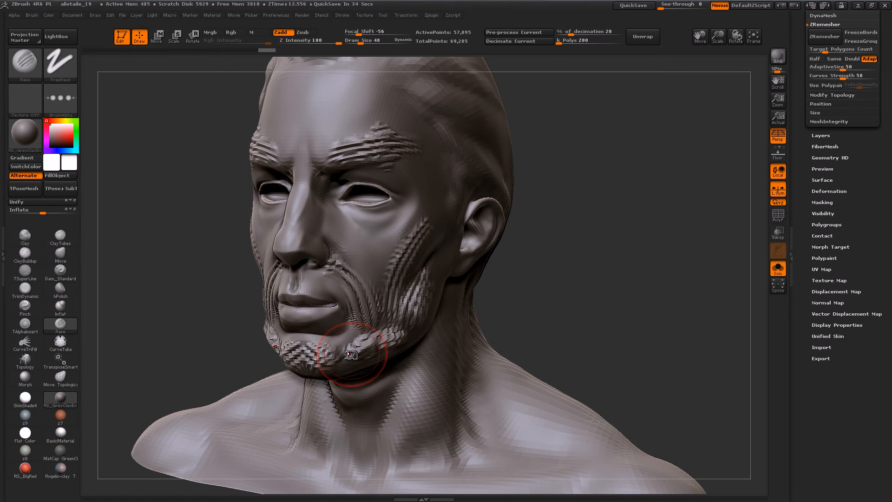
Soften the raked grooves on the head with the Smooth and Polish deformations.
drag(874, 263, 874, 282)
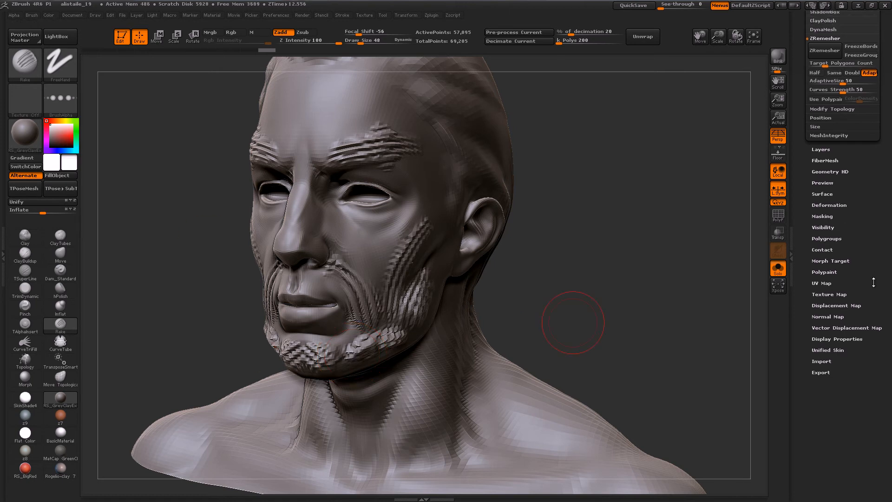
click(830, 204)
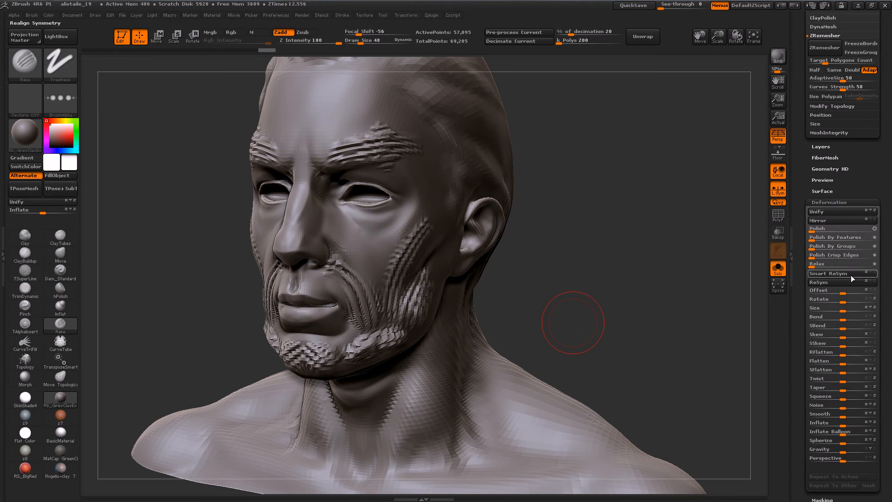
drag(844, 413, 858, 416)
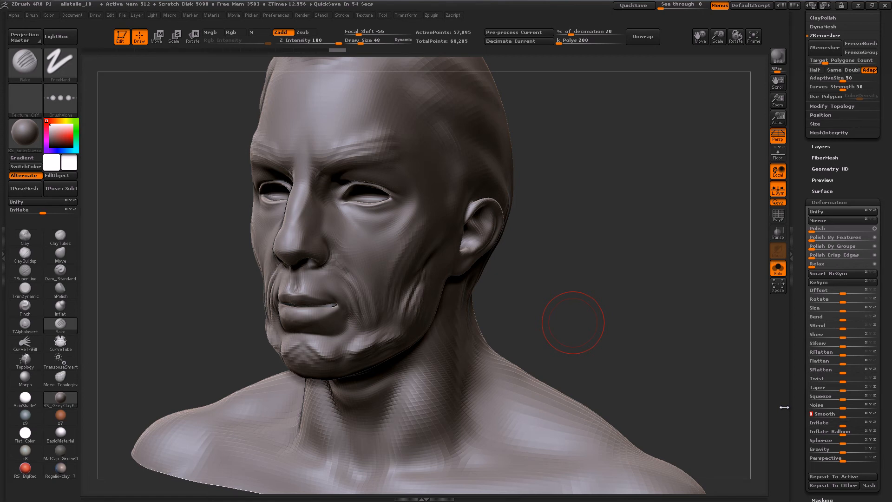
click(814, 230)
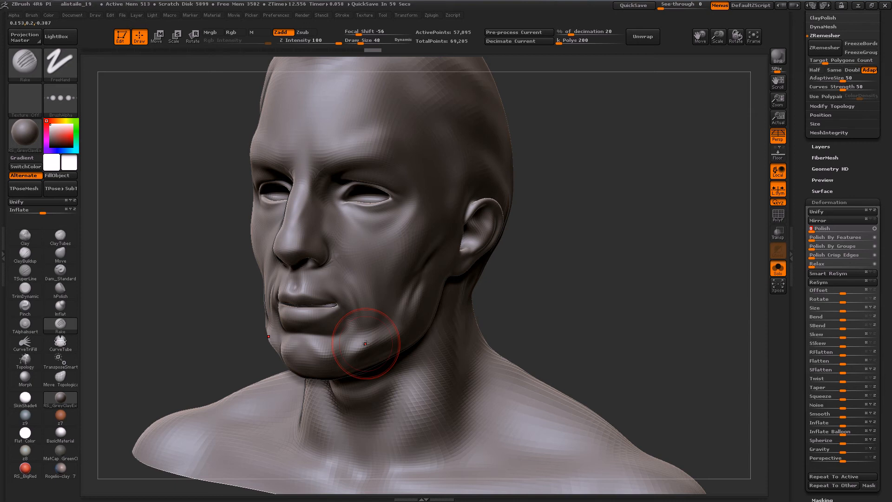
Remesh the polished head twice in a row with ZRemesher, with the wireframe shown.
scroll(836, 213, up, 5)
click(823, 213)
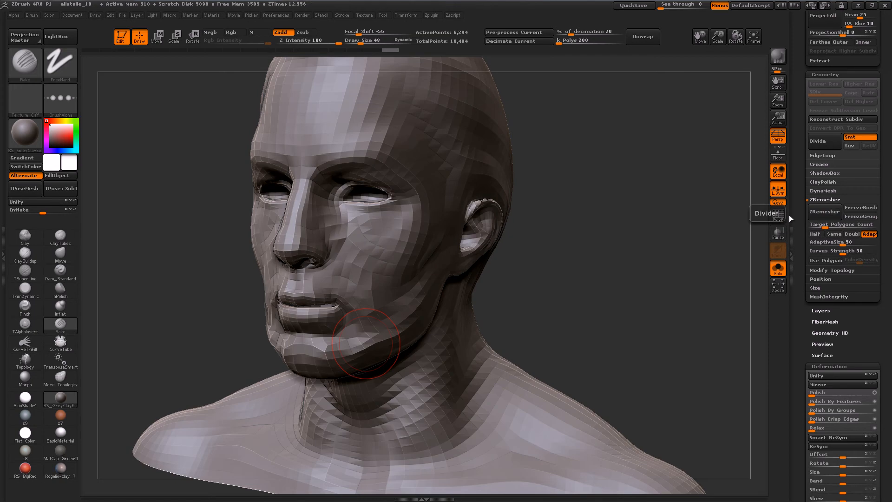
key(shift+f)
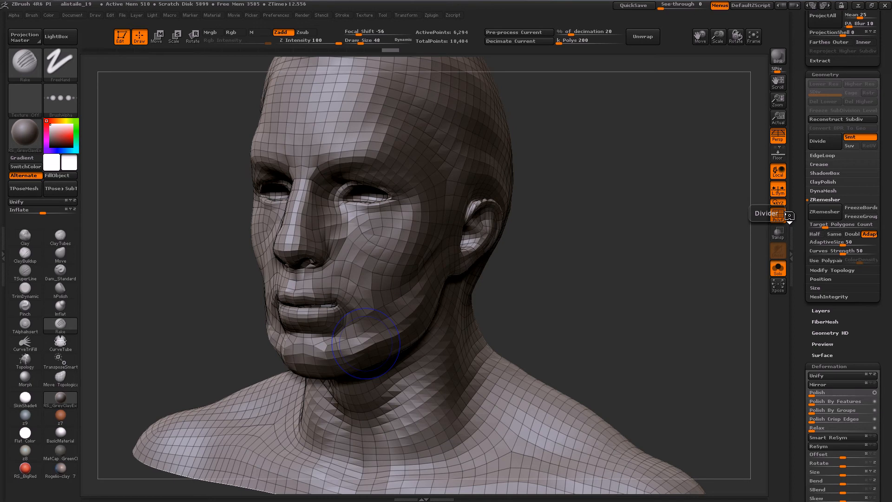
click(818, 217)
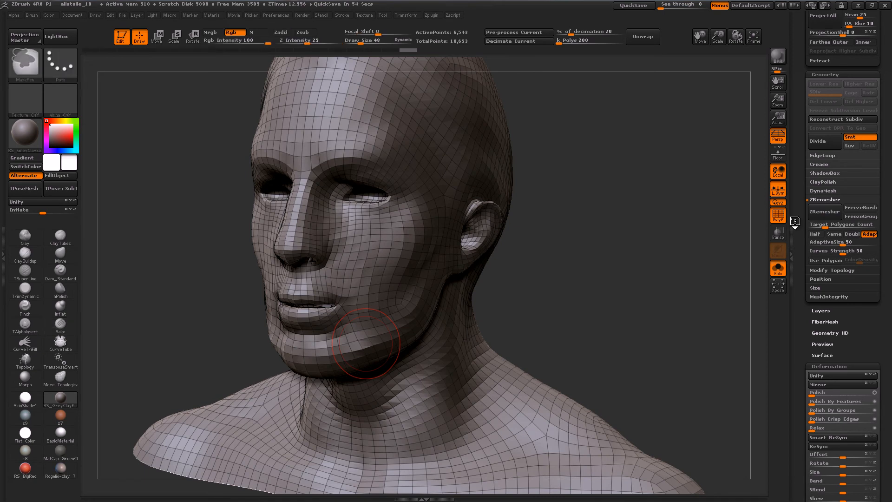
Compare the first and second remesh by stepping through the history, then undo both.
key(ctrl+z)
key(ctrl+shift)
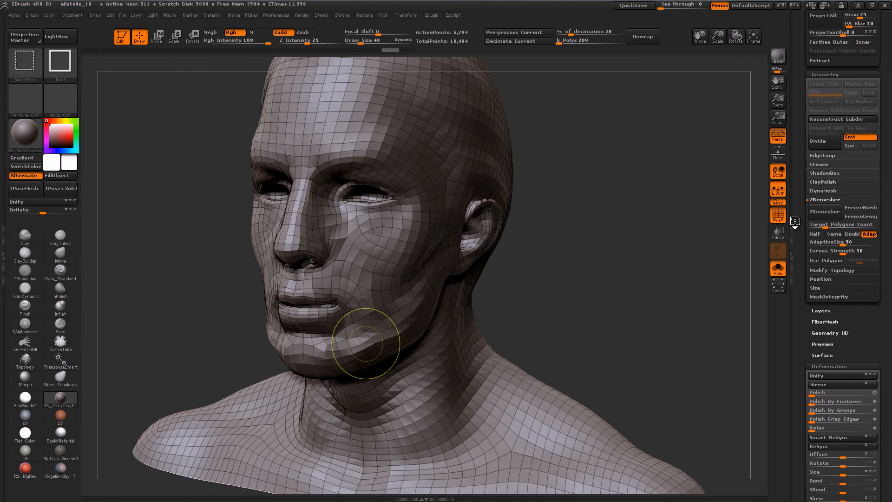
key(ctrl+shift+z)
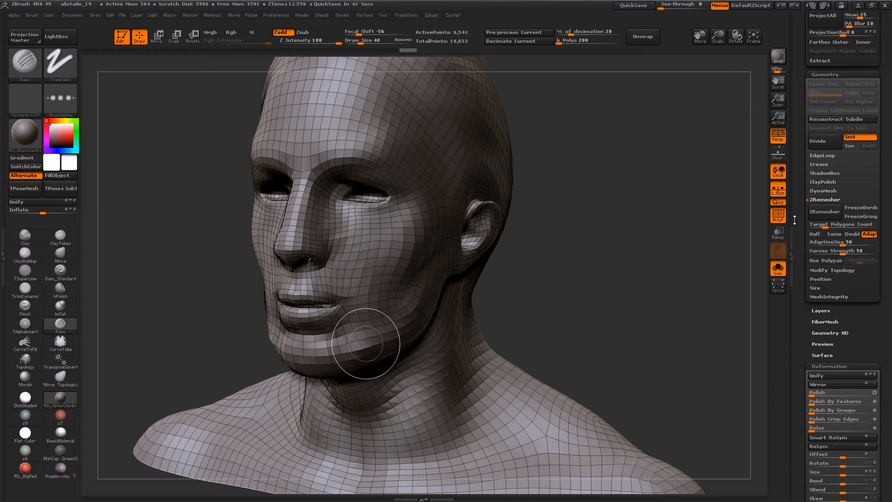
key(ctrl+z)
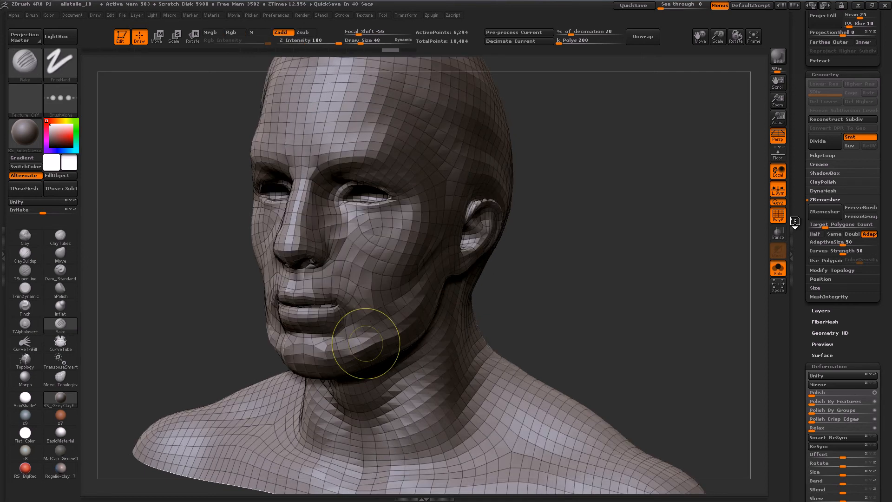
key(ctrl+z)
Set up the Dam_Standard brush with draw size 15.
click(34, 60)
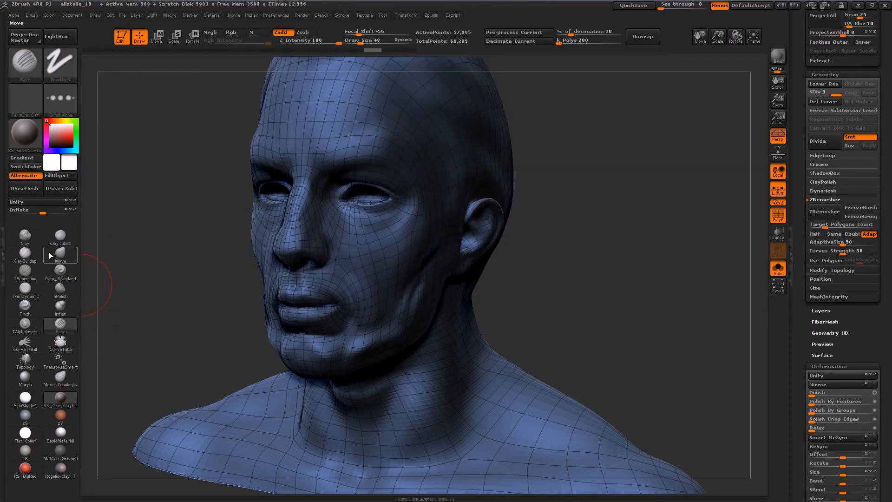
click(60, 272)
key(s)
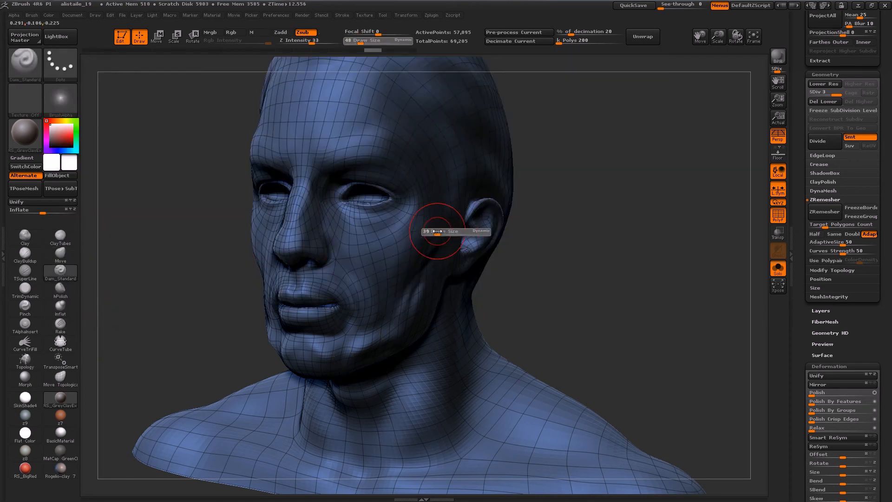
drag(432, 231, 431, 231)
Try to carve jagged creases across the forehead, temple and cheek, and undo them.
mouse_move(279, 95)
mouse_down()
mouse_move(395, 111)
mouse_move(458, 163)
mouse_up()
mouse_move(525, 153)
mouse_down()
mouse_move(409, 149)
mouse_move(427, 181)
mouse_move(439, 274)
mouse_move(367, 320)
mouse_up()
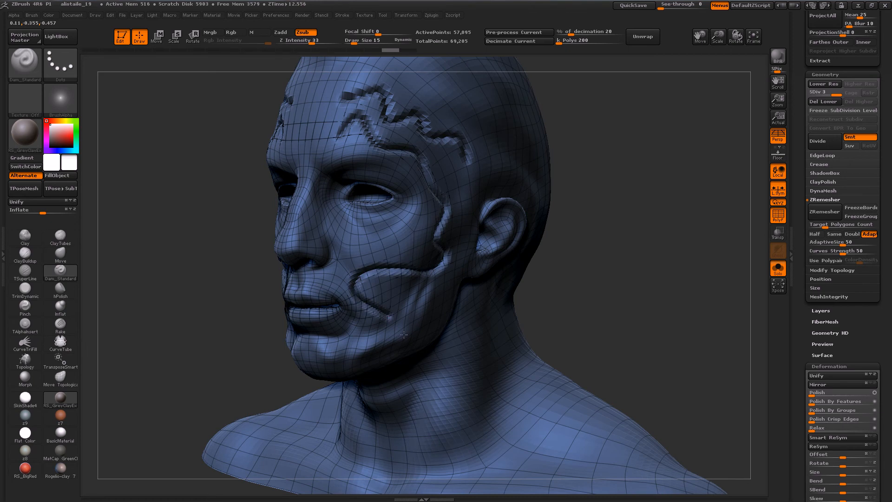
key(ctrl+z)
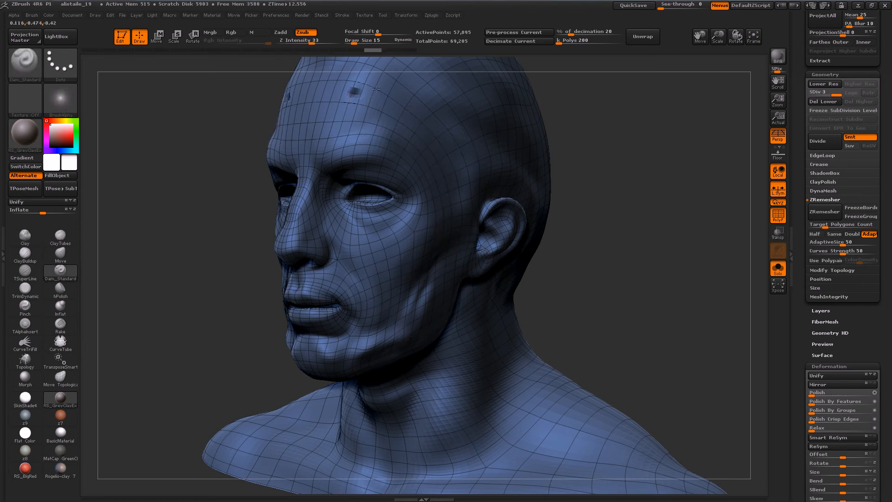
Carve curved creases over the forehead, around the eye socket and along the cheek and jaw.
mouse_move(364, 120)
mouse_down()
mouse_move(444, 233)
mouse_move(328, 227)
mouse_move(356, 176)
mouse_up()
mouse_move(444, 251)
mouse_down()
mouse_move(372, 353)
mouse_move(456, 294)
mouse_up()
key(shift)
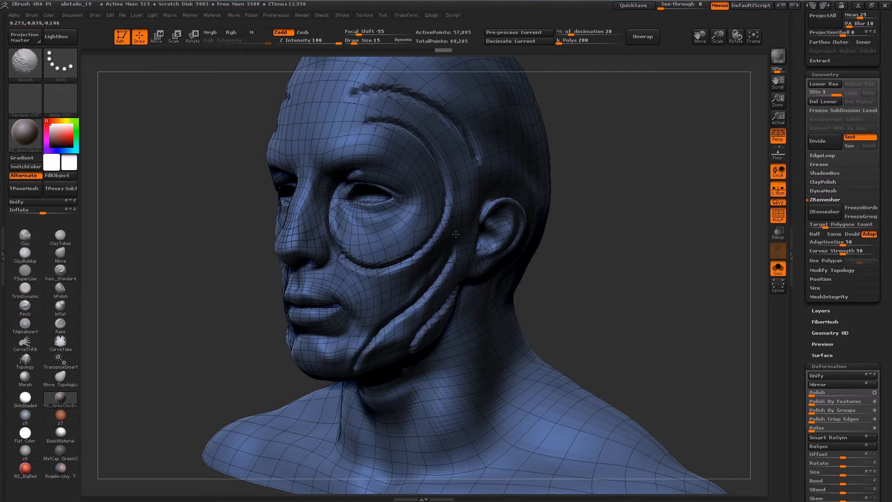
shift+drag(354, 354, 353, 369)
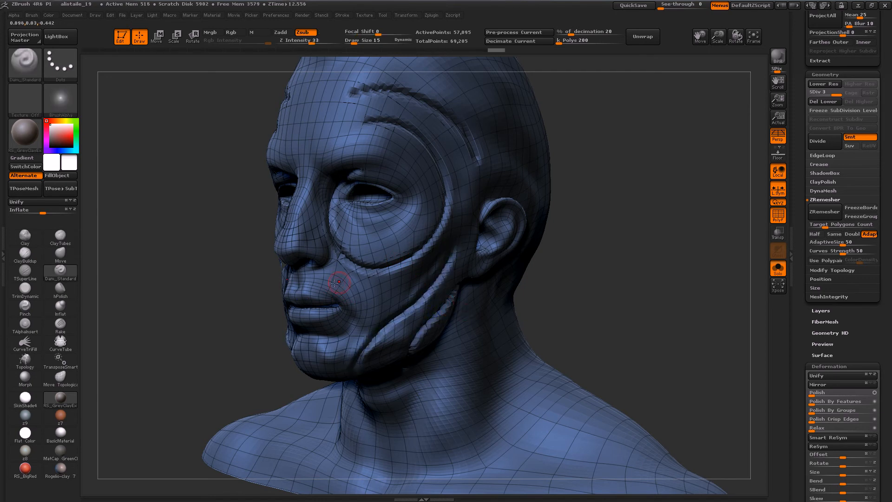
key(ctrl)
Set the draw size to 19 and remesh the creased head with ZRemesher.
mouse_move(508, 319)
mouse_down()
mouse_move(491, 376)
mouse_move(486, 465)
mouse_up()
key(s)
drag(530, 377, 536, 377)
drag(506, 301, 491, 464)
mouse_move(507, 308)
mouse_down()
mouse_move(488, 477)
mouse_move(520, 316)
mouse_move(486, 309)
mouse_move(497, 307)
mouse_up()
click(824, 211)
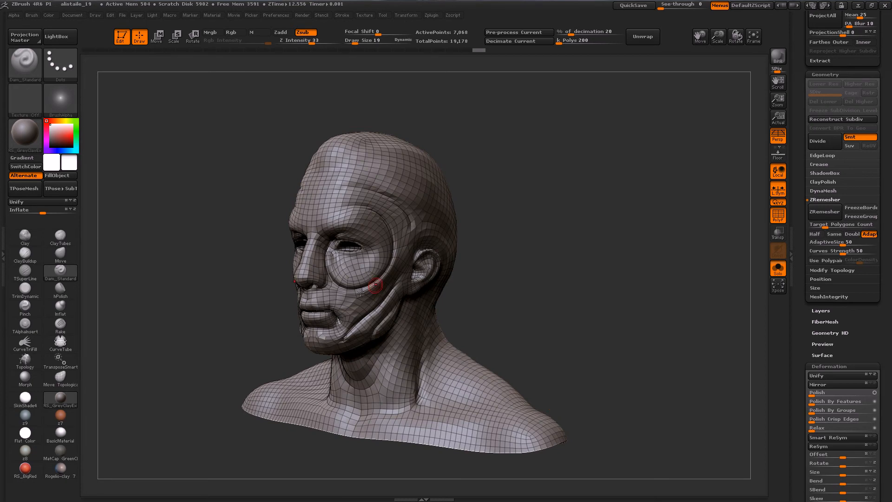
Check the polygon flow along the carved creases and run ZRemesher on the head again.
drag(397, 317, 388, 229)
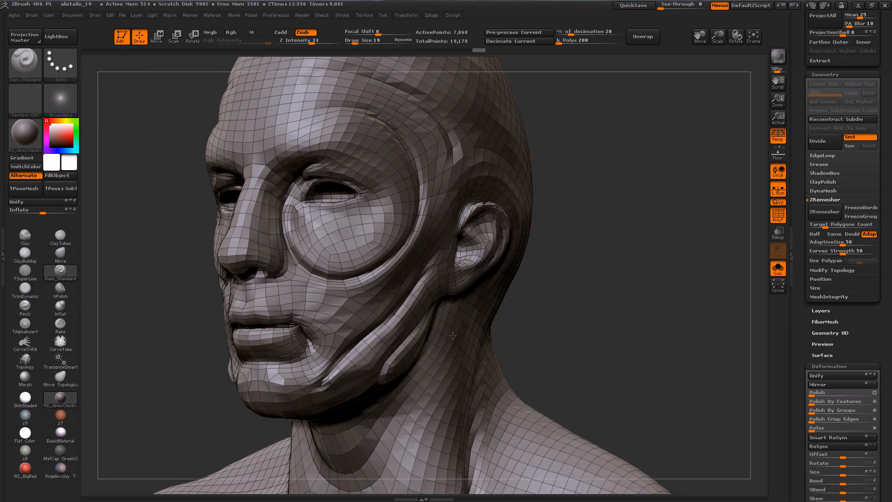
drag(456, 328, 436, 319)
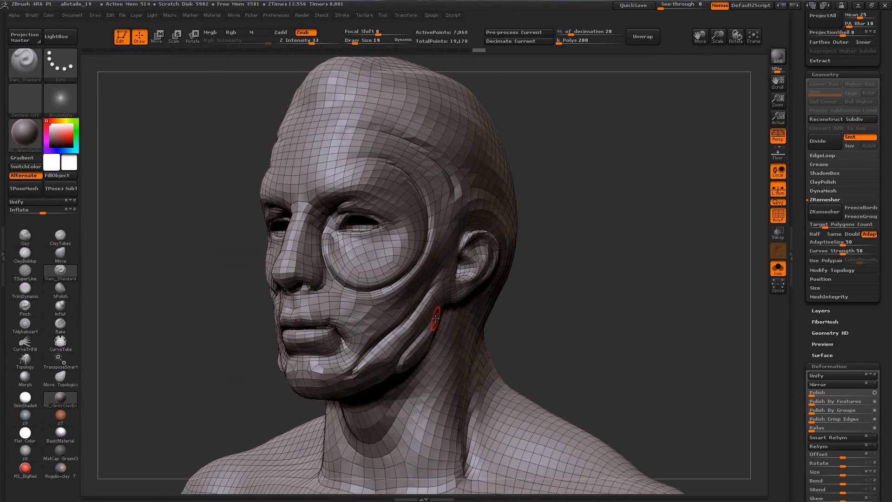
ctrl+right_drag(436, 319, 475, 345)
click(824, 213)
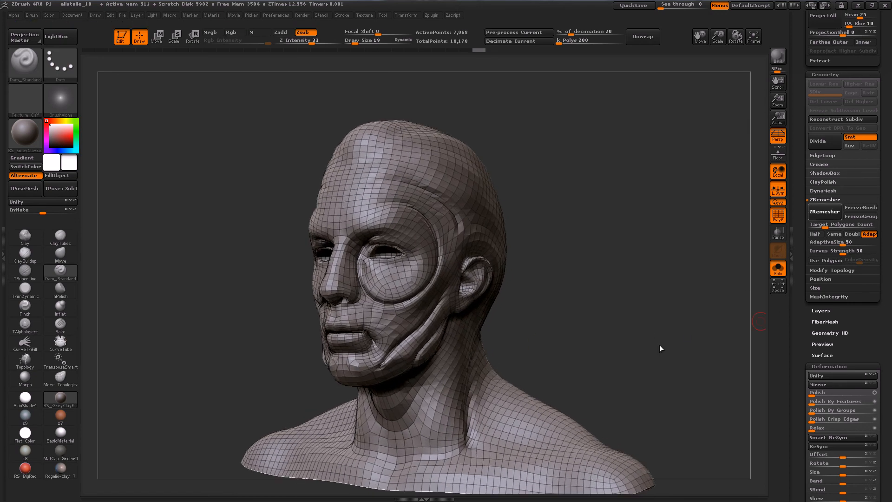
Smooth the creases from the temple to the jaw and look at the remeshed head from the front.
mouse_move(660, 344)
mouse_down()
mouse_move(693, 353)
mouse_move(659, 355)
mouse_up()
mouse_move(413, 208)
shift+mouse_down()
mouse_move(432, 273)
mouse_move(420, 293)
mouse_move(376, 297)
mouse_move(358, 279)
mouse_move(431, 279)
mouse_move(409, 340)
mouse_move(428, 347)
shift+mouse_up()
key(b)
key(d)
key(s)
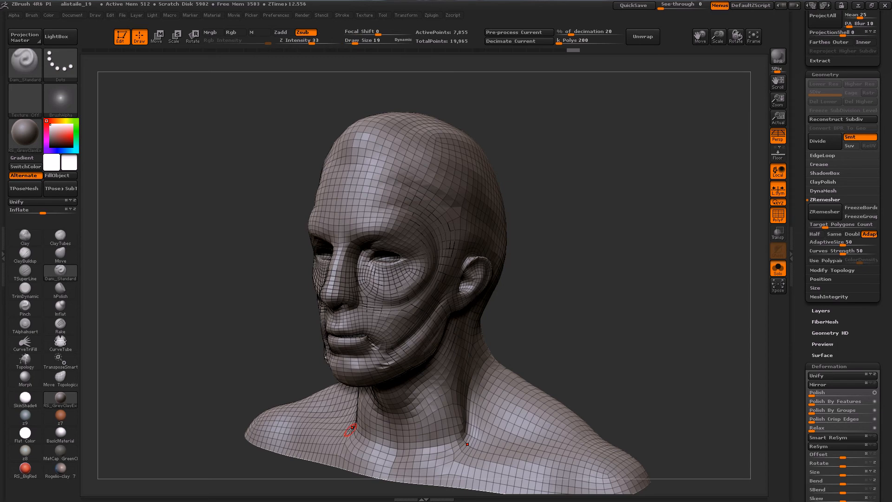
mouse_move(548, 293)
shift+mouse_down()
mouse_move(569, 290)
mouse_move(540, 308)
shift+mouse_up()
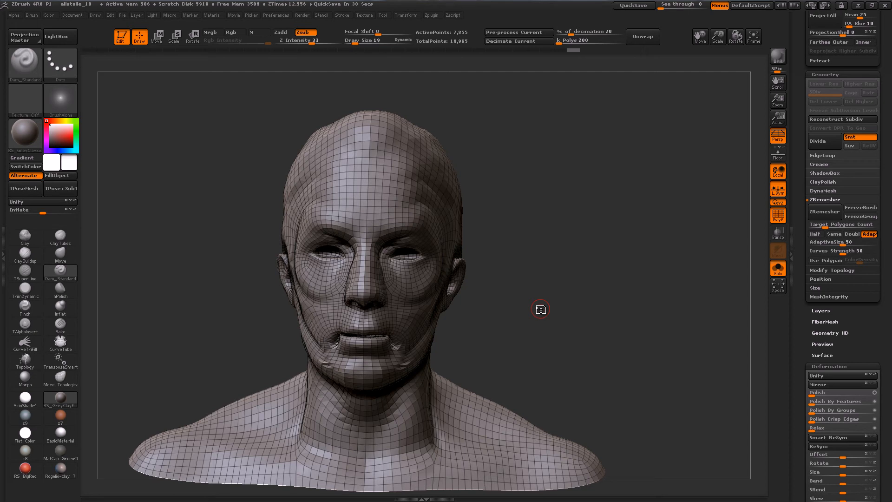
Load the DemoSoldier.ZTL model and frame the whole body.
key(comma)
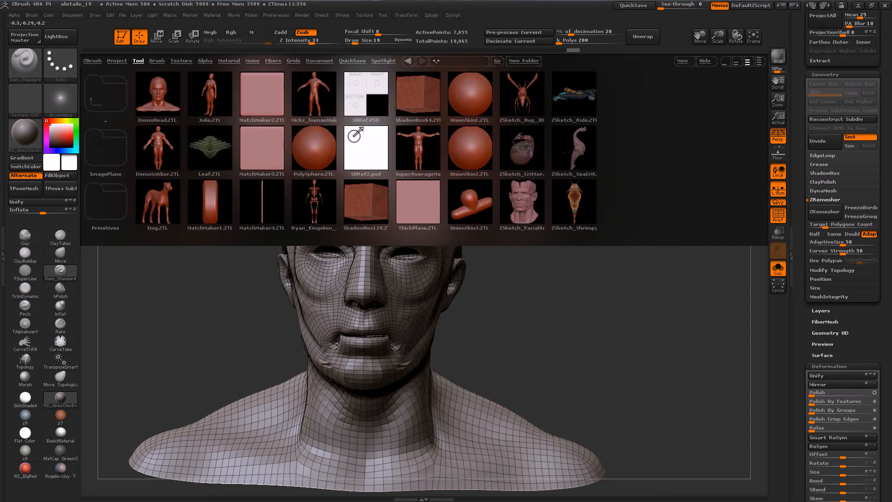
double_click(157, 145)
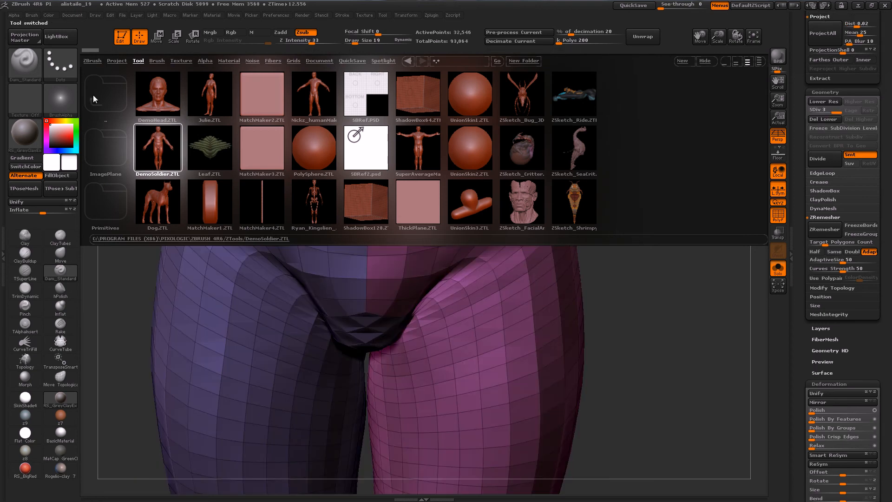
key(comma)
key(f)
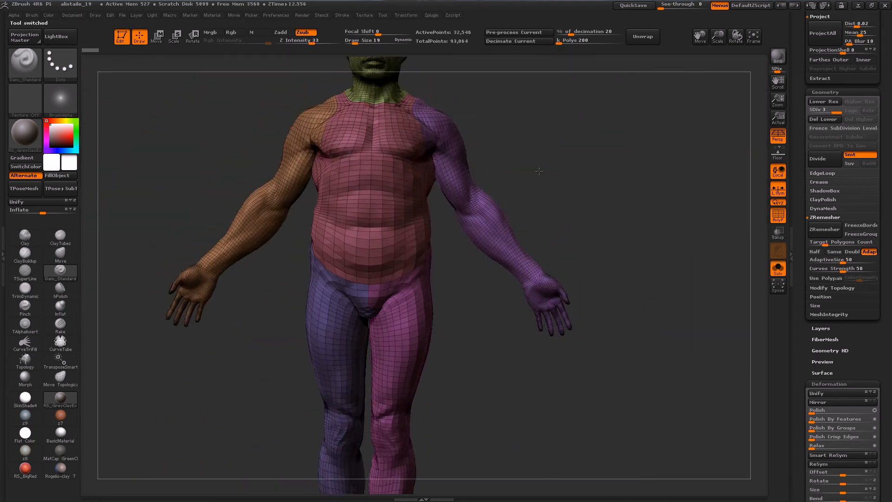
drag(504, 143, 446, 151)
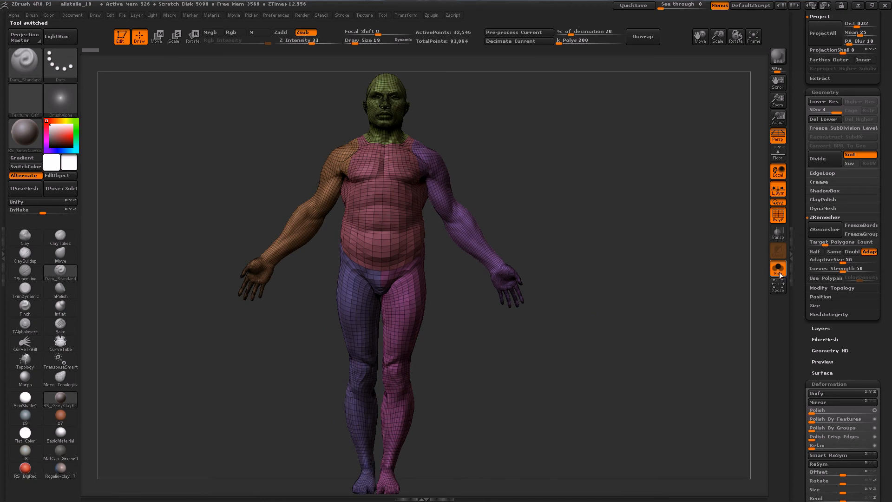
Turn off Solo mode and the wireframe to show the soldier with all his clothing and gear.
click(777, 273)
mouse_move(650, 289)
mouse_down()
mouse_move(604, 303)
mouse_move(651, 293)
mouse_up()
click(778, 268)
mouse_move(491, 392)
mouse_down()
mouse_move(504, 390)
mouse_move(491, 388)
mouse_up()
key(shift+f)
drag(524, 352, 741, 276)
drag(551, 355, 542, 359)
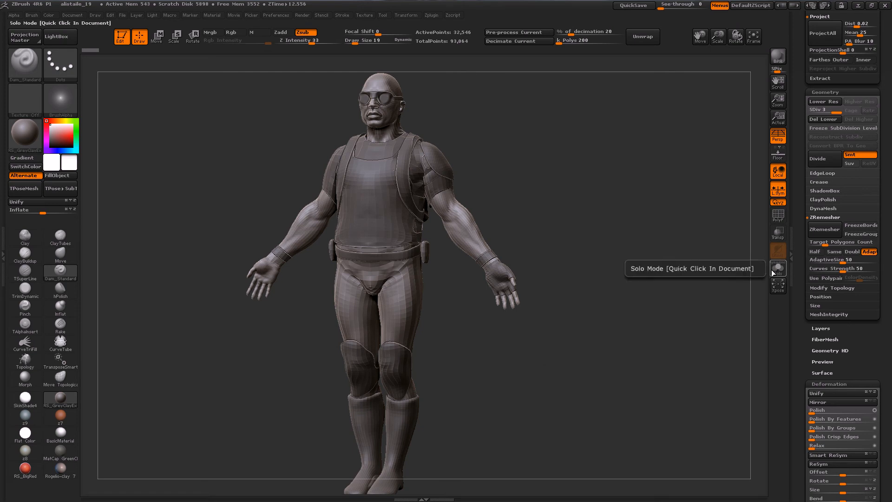
key(shift)
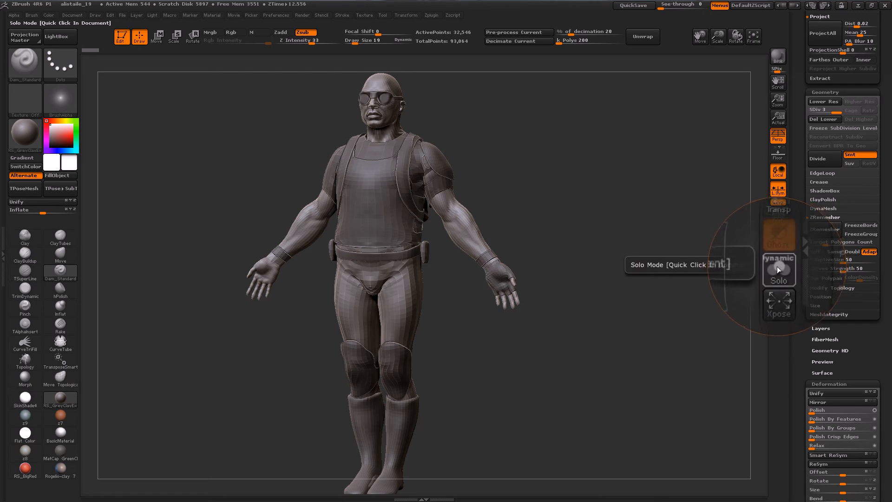
Isolate the soldier's body with Solo mode and make sure the DemoSoldier_1 subtool is selected.
click(779, 270)
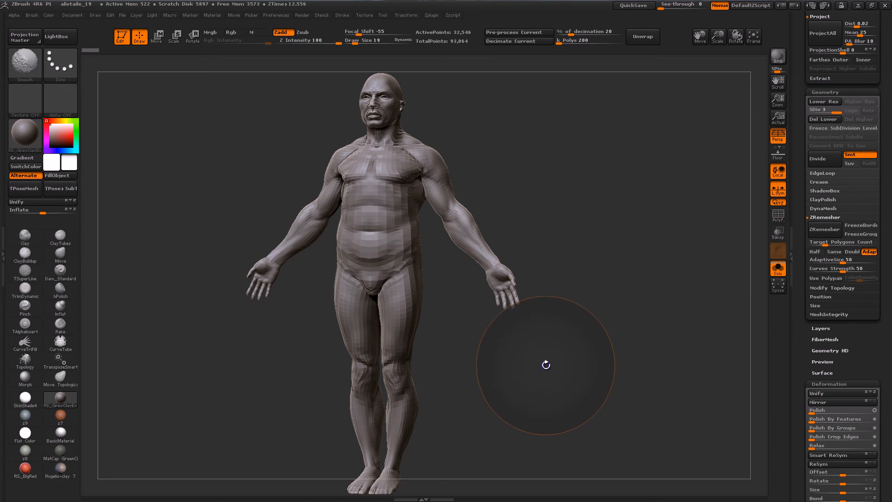
drag(574, 335, 623, 314)
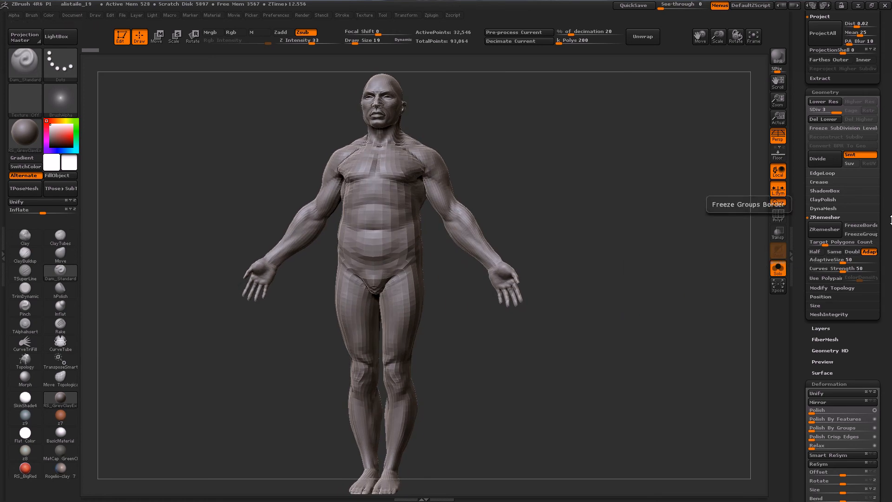
scroll(864, 279, up, 10)
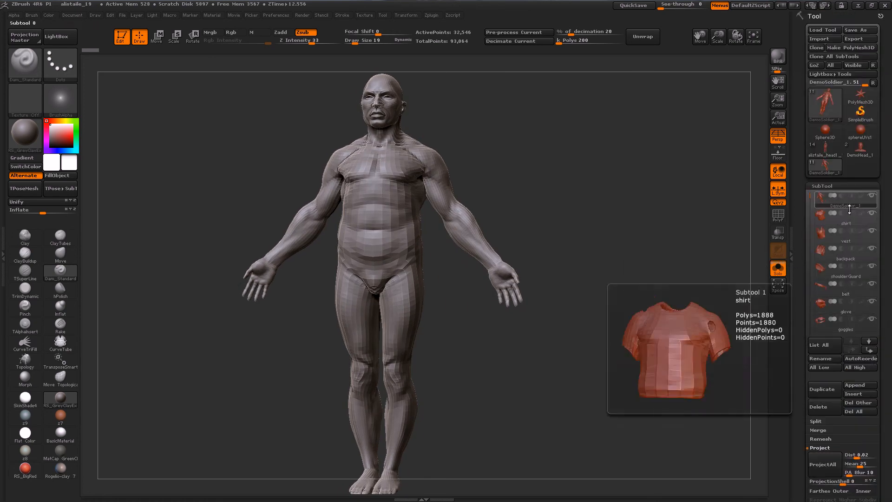
drag(517, 402, 599, 336)
click(778, 268)
click(778, 268)
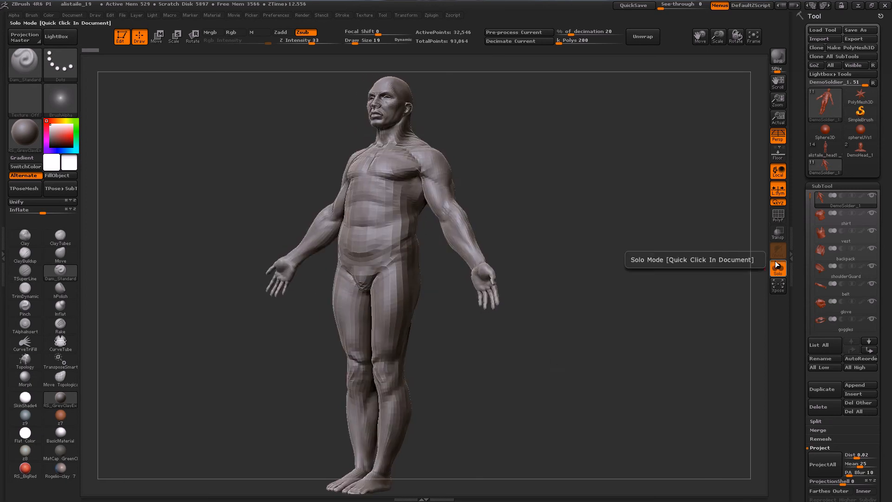
drag(605, 395, 533, 394)
click(821, 199)
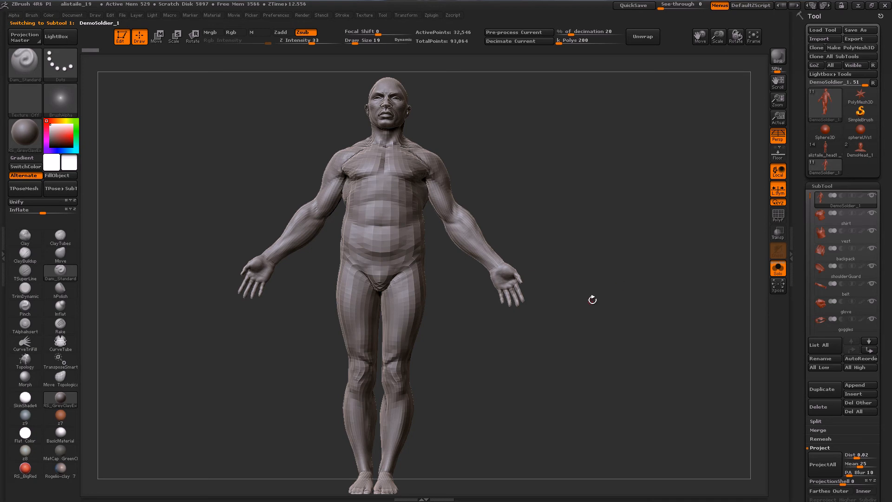
Turn on the polygroup wireframe and isolate the body's purple arm polygroup.
drag(577, 332, 582, 330)
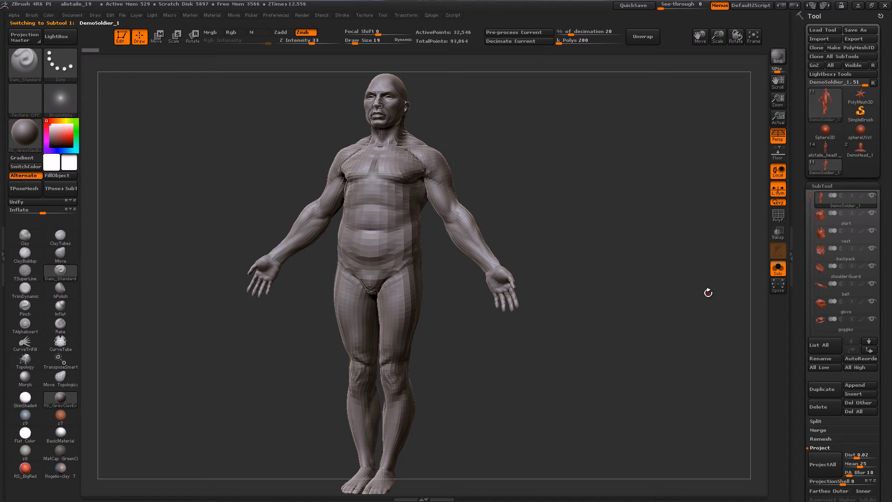
drag(708, 293, 468, 398)
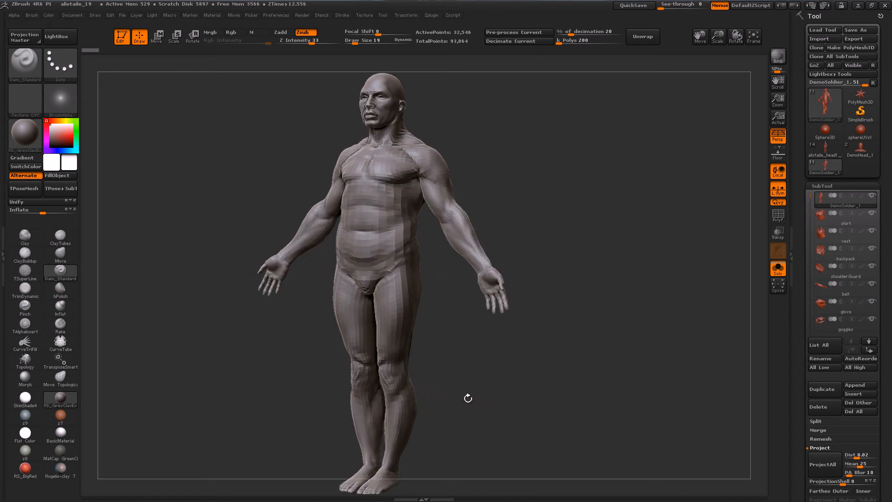
drag(468, 399, 320, 384)
mouse_move(358, 362)
mouse_down()
mouse_move(483, 362)
mouse_move(499, 330)
mouse_move(491, 309)
mouse_up()
key(shift+f)
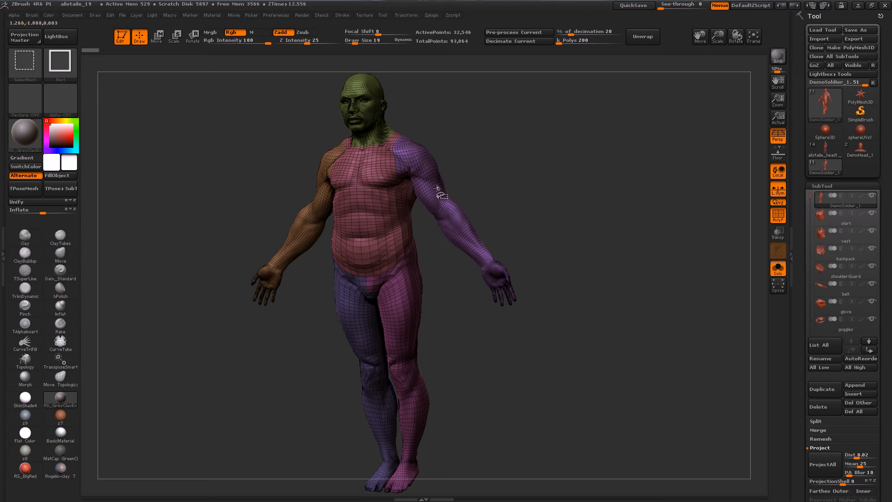
ctrl+shift+click(449, 228)
drag(442, 364, 417, 335)
alt+drag(384, 282, 423, 297)
drag(587, 312, 567, 327)
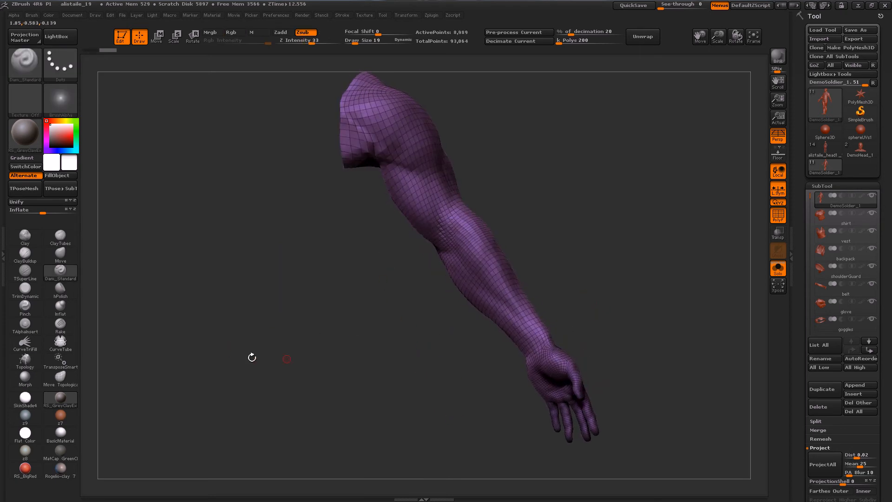
Try running ZRemesher on the isolated arm with the Same polygon count option.
scroll(864, 252, down, 6)
scroll(864, 252, down, 1)
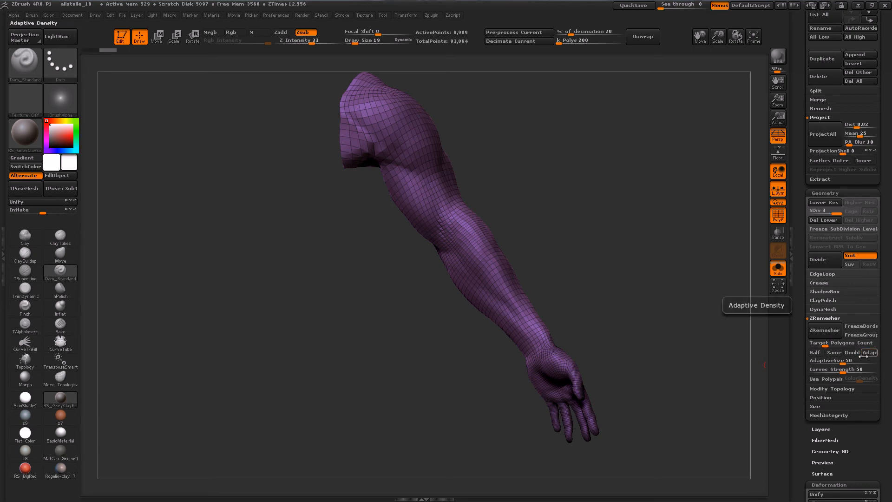
click(834, 353)
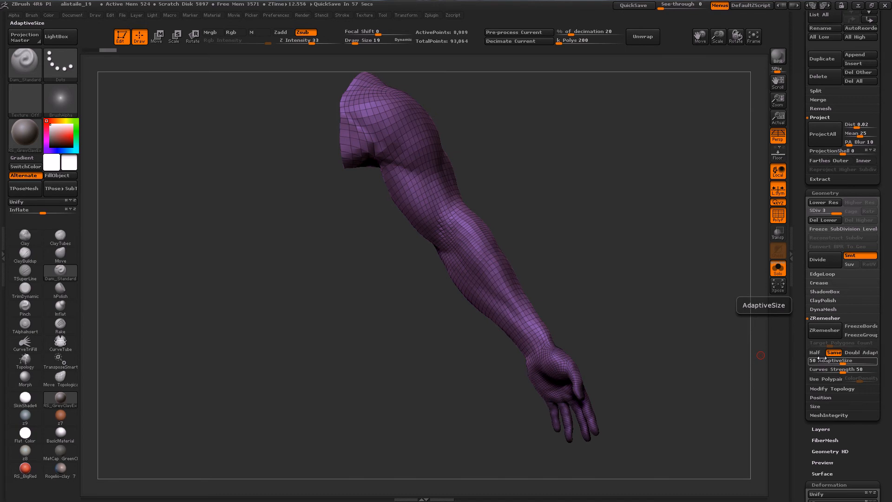
click(810, 328)
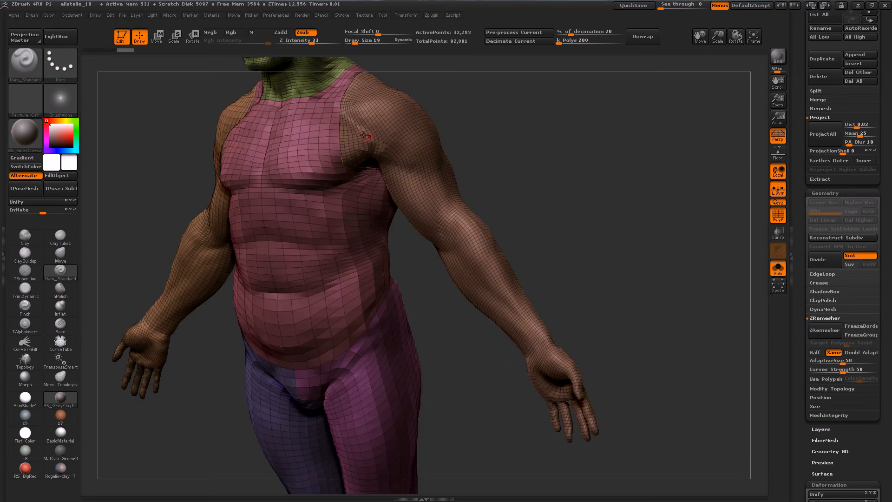
Set the draw size to 114 and smooth the seam where the remeshed arm meets the shoulder and chest.
key(s)
drag(364, 124, 366, 125)
mouse_move(344, 106)
shift+mouse_down()
mouse_move(342, 139)
mouse_move(358, 79)
mouse_move(344, 135)
shift+mouse_up()
drag(492, 109, 269, 117)
mouse_move(361, 91)
shift+mouse_down()
mouse_move(363, 84)
mouse_move(372, 177)
mouse_move(358, 69)
shift+mouse_up()
click(60, 271)
drag(186, 312, 421, 330)
Undo the seam smoothing and the arm remesh.
key(ctrl+z)
key(ctrl+z)
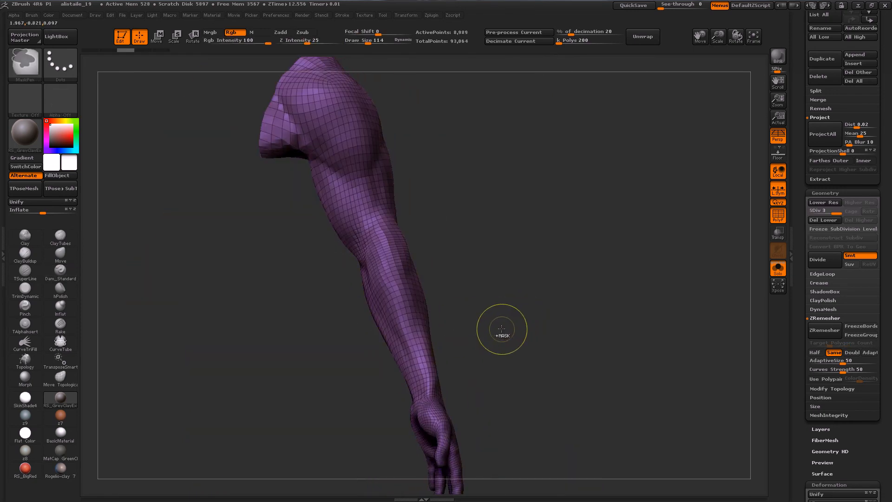
key(ctrl+z)
key(ctrl+z)
Turn on FreezeBorder, choose the Half polygon count and run ZRemesher on the isolated arm.
click(860, 326)
drag(604, 325, 568, 351)
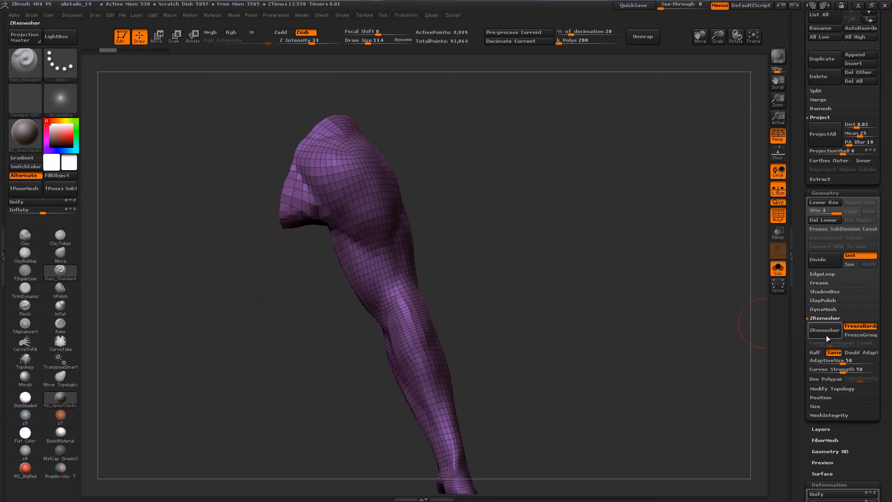
click(815, 352)
click(831, 330)
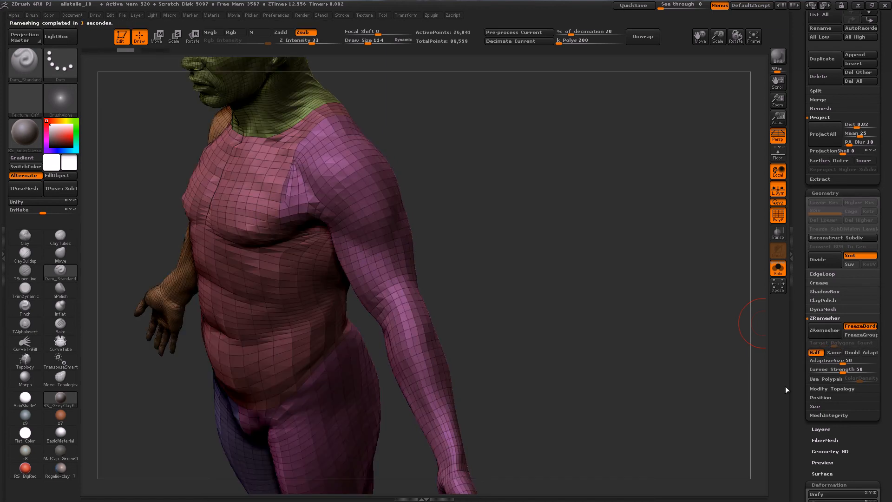
Examine how the remeshed arm's polygons join the torso around the shoulder and compare both arms.
mouse_move(459, 253)
mouse_down()
mouse_move(474, 259)
mouse_move(454, 235)
mouse_move(404, 215)
mouse_move(327, 134)
mouse_up()
mouse_move(273, 227)
mouse_down()
mouse_move(279, 251)
mouse_move(302, 269)
mouse_move(234, 339)
mouse_up()
mouse_move(484, 251)
mouse_down()
mouse_move(400, 204)
mouse_move(412, 279)
mouse_move(309, 225)
mouse_up()
drag(357, 324, 524, 314)
key(f)
alt+drag(491, 239, 483, 343)
drag(536, 300, 216, 338)
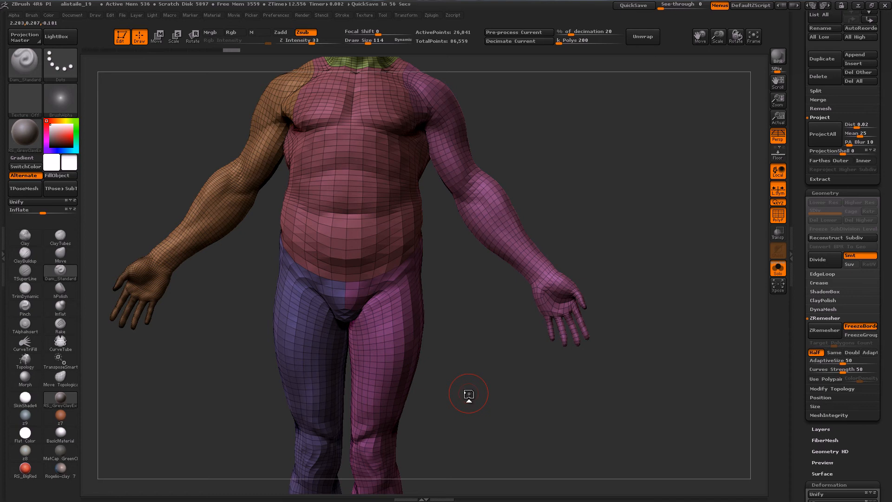
Switch the selection brush to SelectLasso and isolate the hip area between the belly and upper thighs.
mouse_move(442, 212)
ctrl+shift+mouse_down()
mouse_move(267, 277)
mouse_move(260, 367)
mouse_move(237, 370)
ctrl+shift+mouse_up()
ctrl+shift+click(443, 315)
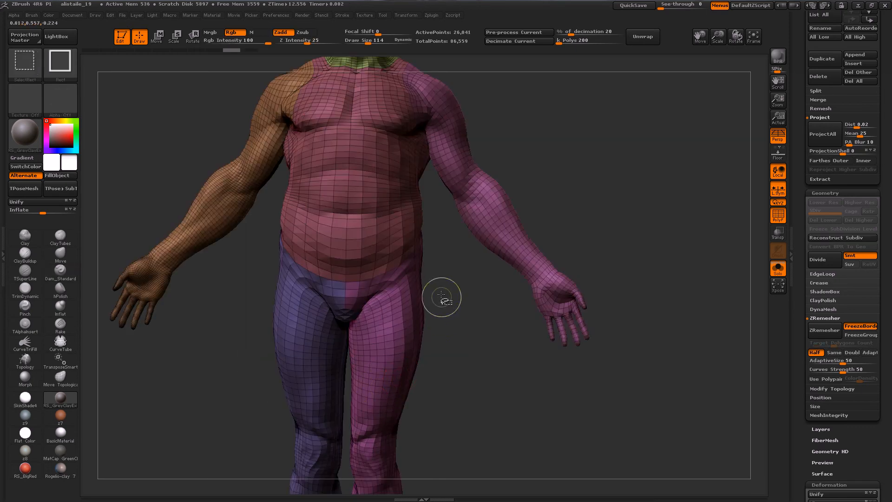
ctrl+shift+click(32, 71)
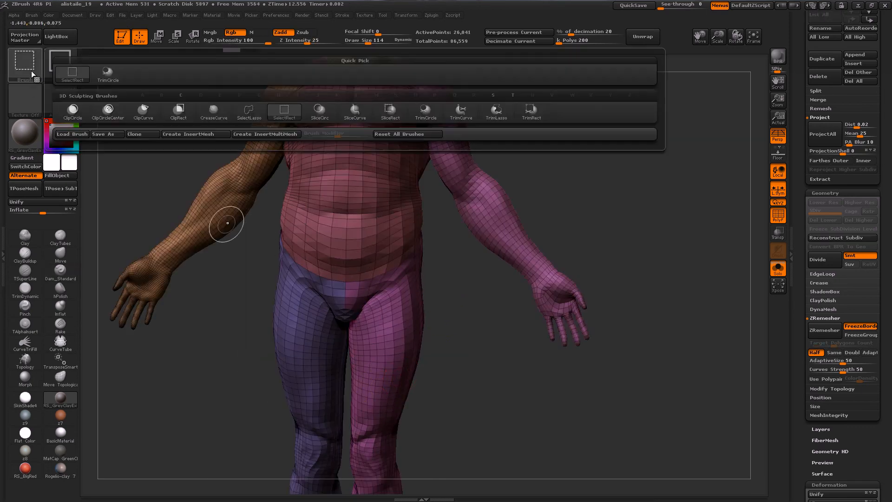
ctrl+shift+click(249, 112)
mouse_move(449, 251)
ctrl+shift+mouse_down()
mouse_move(431, 243)
mouse_move(250, 258)
mouse_move(302, 336)
mouse_move(353, 333)
ctrl+shift+mouse_up()
mouse_move(474, 362)
mouse_down()
mouse_move(421, 380)
mouse_move(604, 387)
mouse_up()
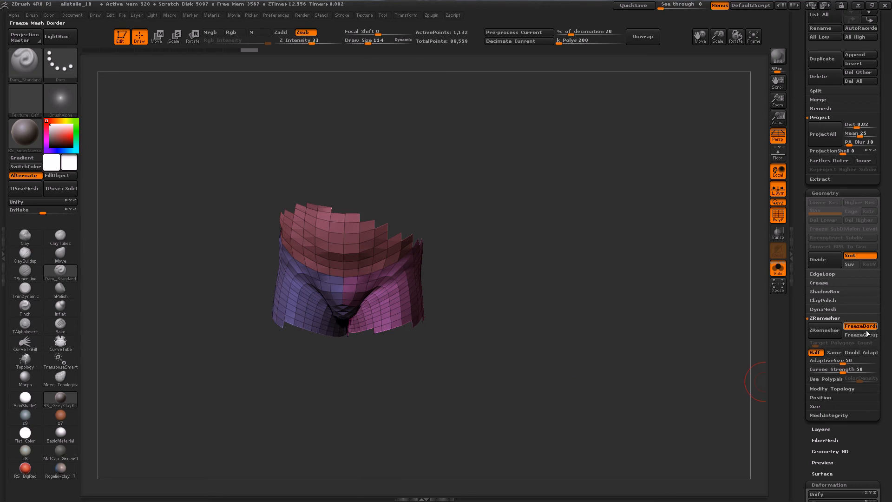
Run ZRemesher on the isolated hips with the Same polygon count and check the borders from back and front.
click(834, 352)
click(830, 330)
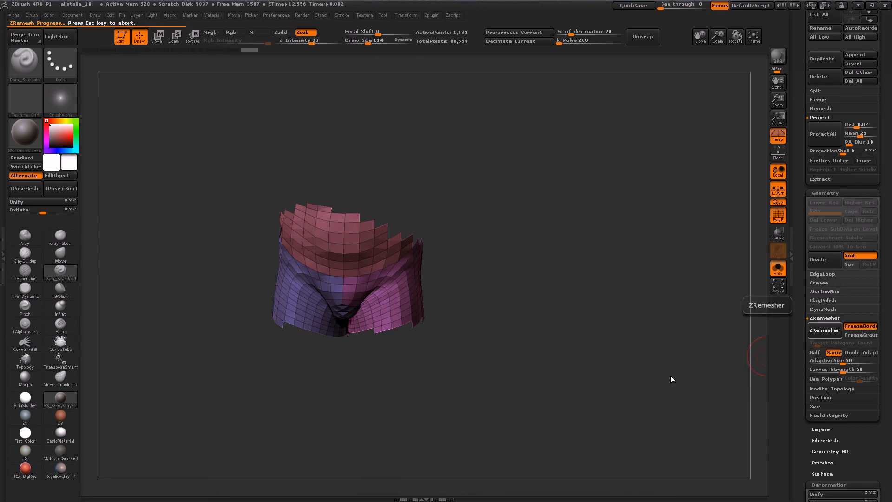
mouse_move(543, 423)
mouse_down()
mouse_move(478, 333)
mouse_move(398, 348)
mouse_up()
shift+drag(497, 265, 534, 227)
shift+drag(478, 251, 576, 228)
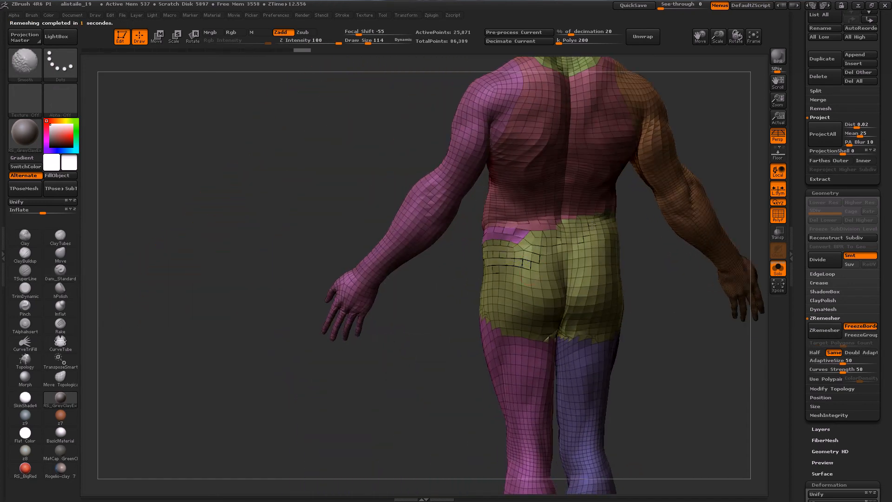
mouse_move(472, 354)
mouse_down()
mouse_move(525, 360)
mouse_move(508, 400)
mouse_move(548, 383)
mouse_up()
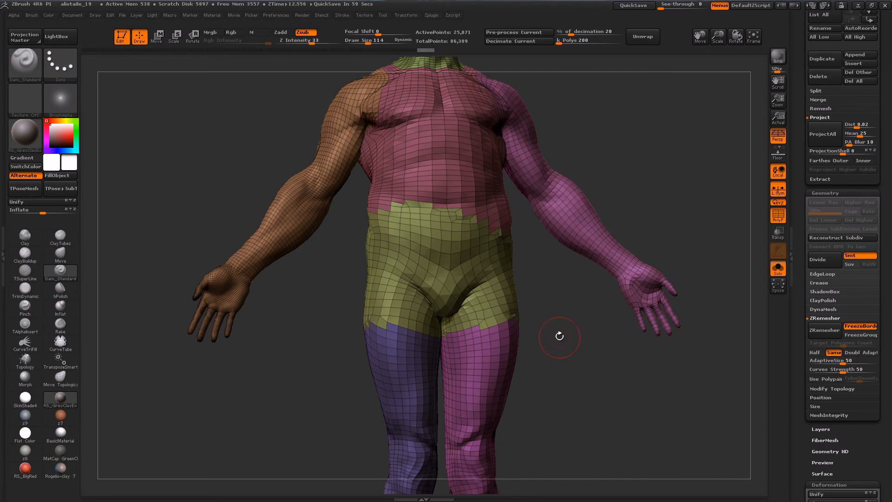
drag(550, 321, 559, 342)
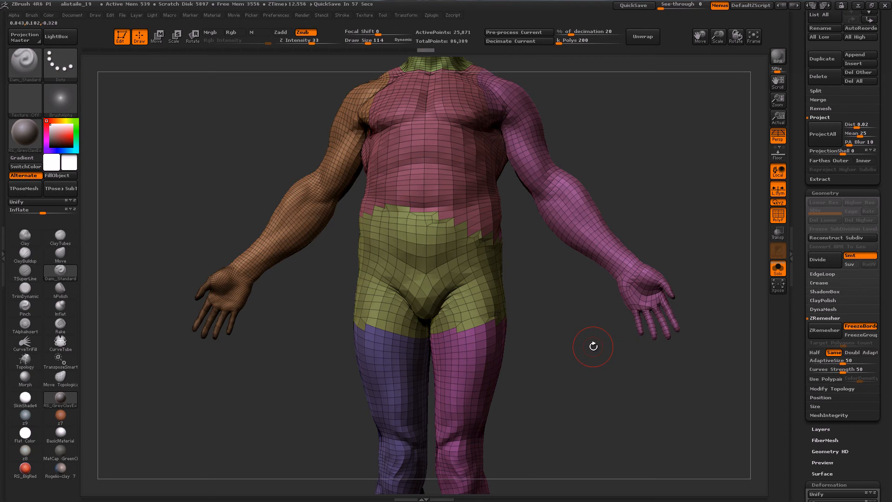
Switch ZRemesher from FreezeBorder to FreezeGroups and undo the hip and arm remeshes.
click(861, 335)
click(861, 326)
key(ctrl)
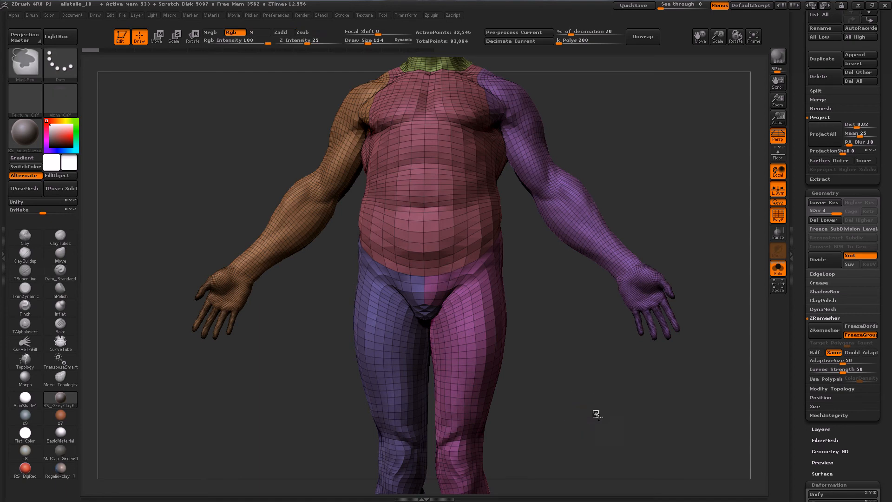
ctrl+drag(593, 406, 636, 443)
ctrl+drag(606, 413, 651, 436)
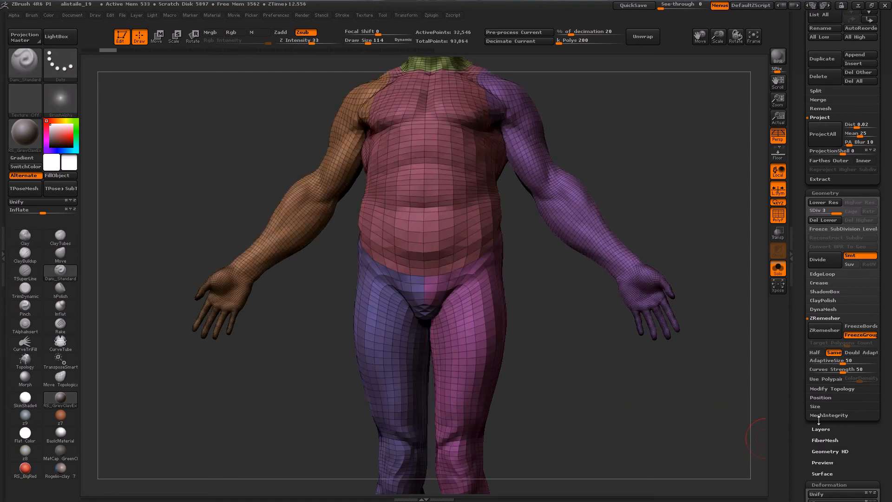
Keep FreezeGroups on, turn on Adapt and run ZRemesher on the whole body.
click(861, 334)
click(861, 326)
click(858, 335)
click(855, 326)
click(869, 352)
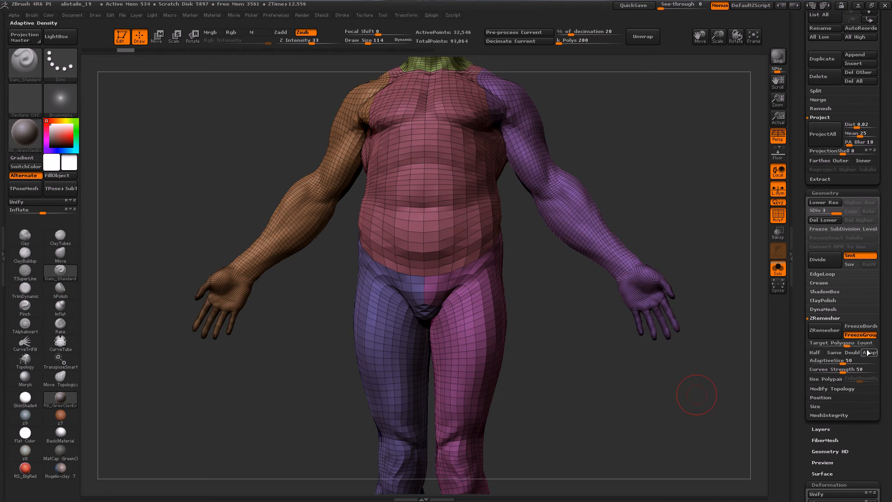
click(825, 333)
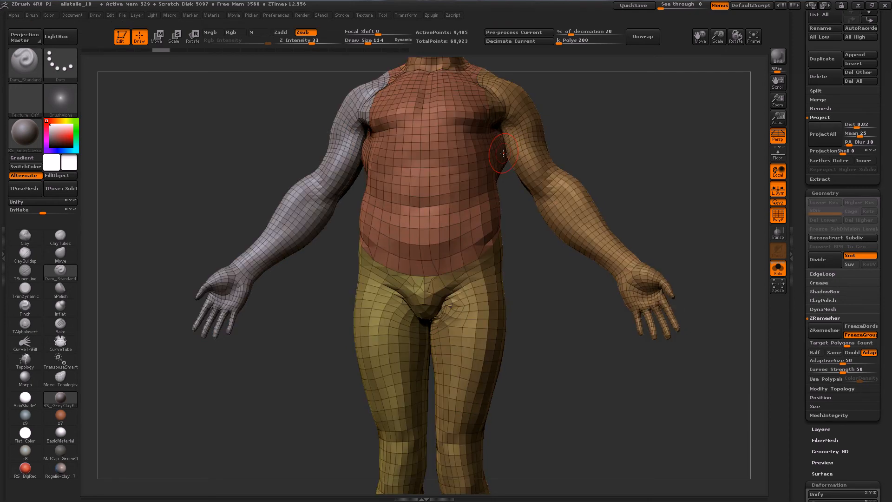
Run ZRemesher again on the restored original body and inspect the result with the wireframe off and on.
drag(529, 292, 538, 287)
mouse_move(608, 132)
alt+mouse_down()
mouse_move(527, 263)
mouse_move(504, 232)
alt+mouse_up()
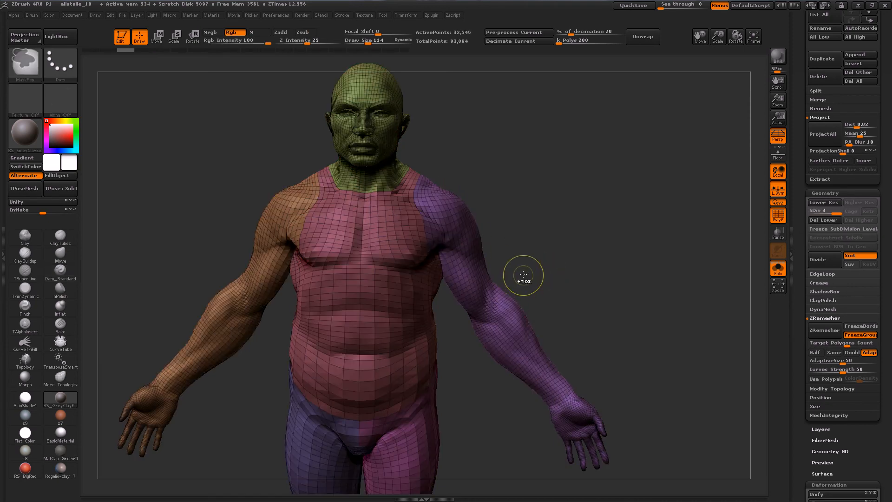
click(824, 318)
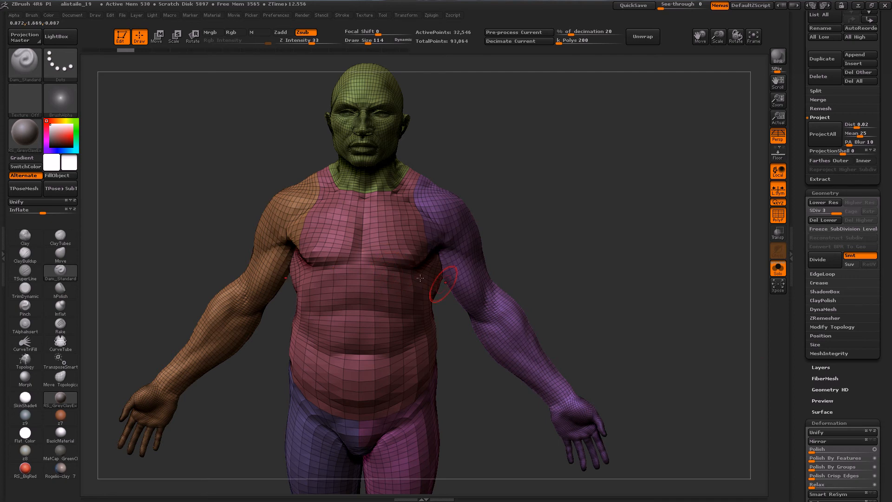
click(830, 318)
click(825, 331)
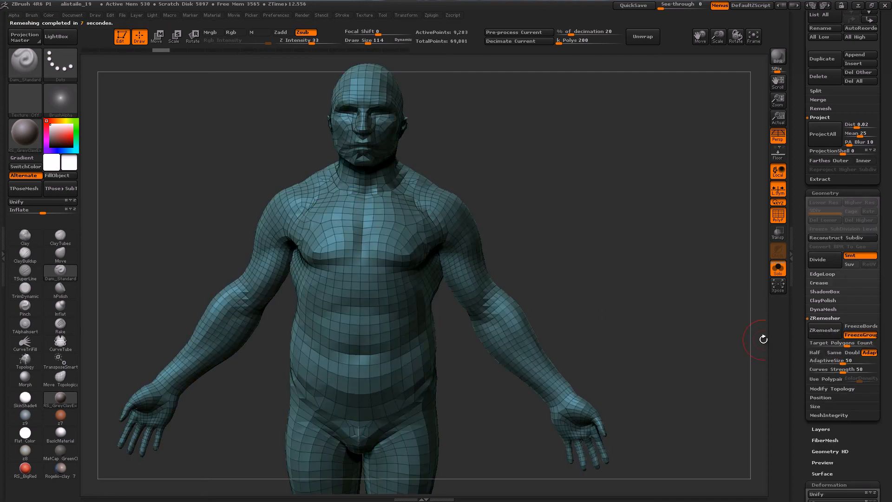
drag(589, 298, 570, 307)
key(shift+f)
key(shift+f)
shift+drag(653, 373, 715, 358)
Undo the last remesh and run ZRemesher on the body again with FreezeGroups enabled.
click(857, 326)
click(860, 335)
key(ctrl+z)
click(858, 335)
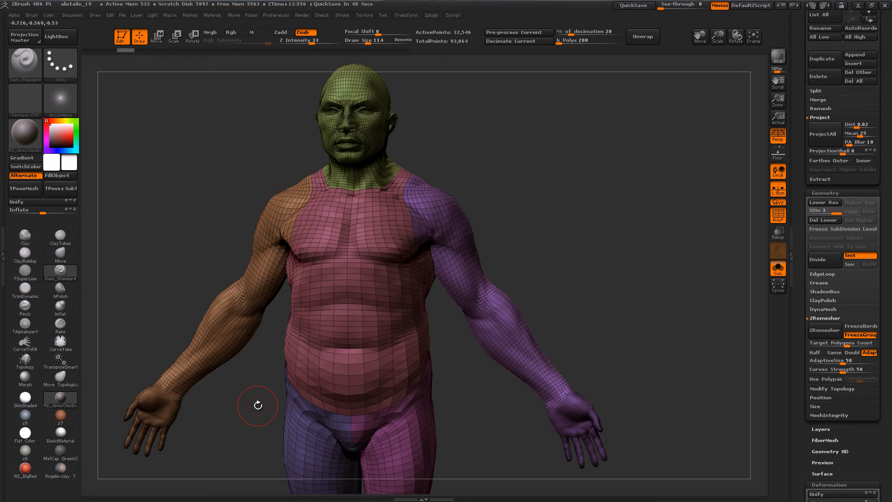
click(826, 332)
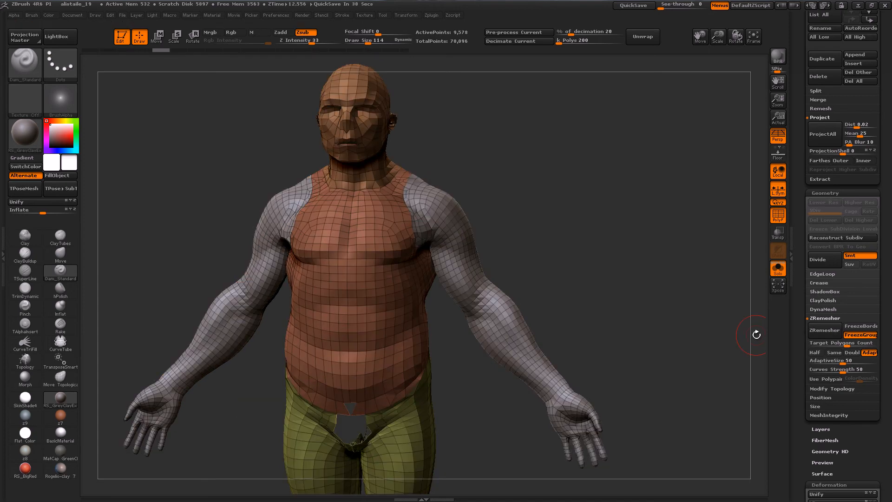
Smooth the polygroup borders at the crotch and neck of the remeshed body and check them from the side.
drag(490, 411, 482, 383)
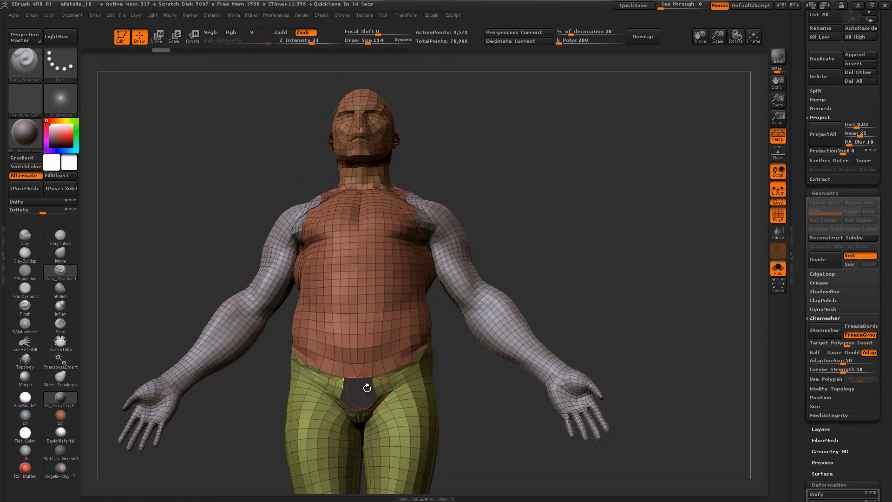
mouse_move(381, 408)
shift+mouse_down()
mouse_move(365, 415)
mouse_move(380, 378)
shift+mouse_up()
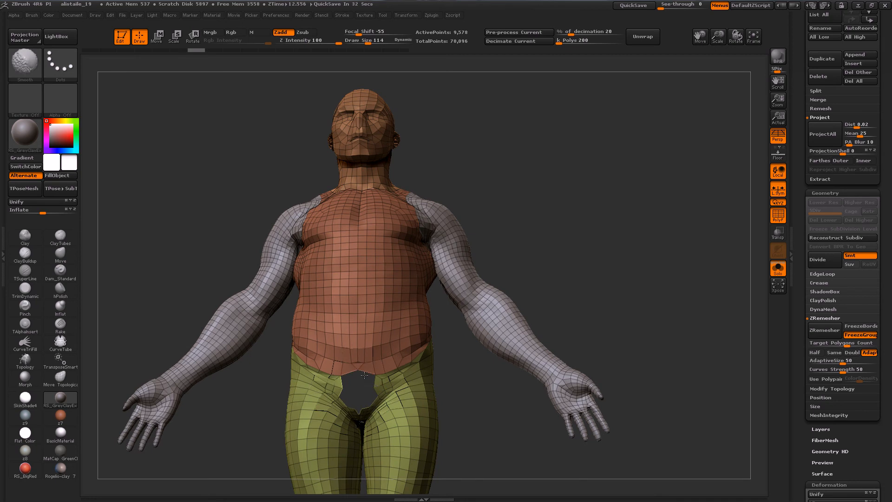
mouse_move(516, 211)
mouse_down()
mouse_move(520, 199)
mouse_move(535, 244)
mouse_up()
shift+drag(382, 168, 373, 186)
drag(597, 282, 517, 289)
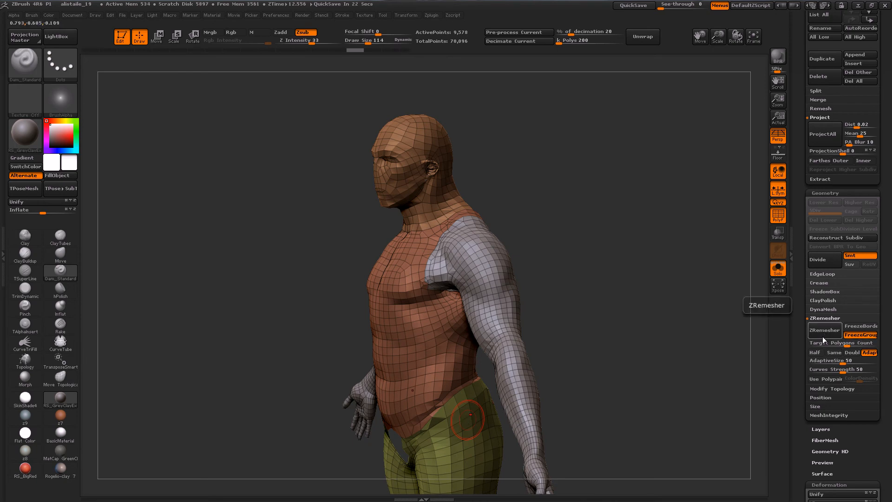
Undo the last remesh, then run ZRemesher on the original body with Double, Adapt and FreezeGroups enabled.
key(ctrl)
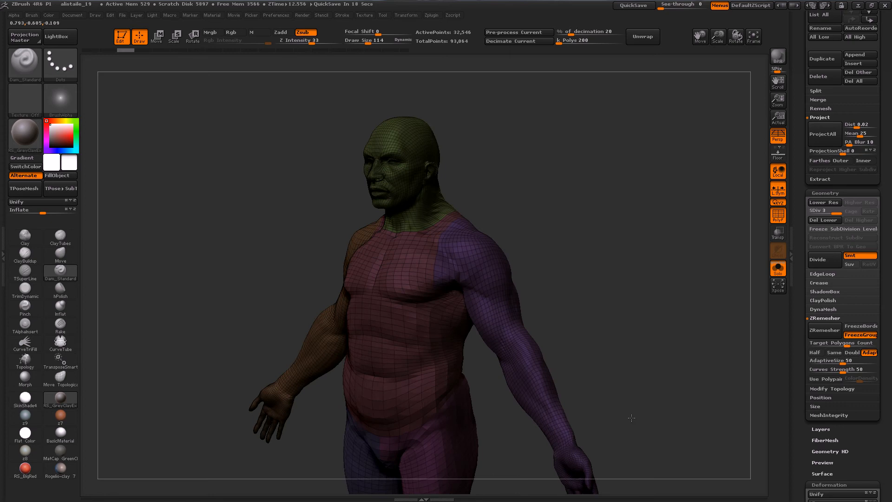
drag(631, 417, 590, 423)
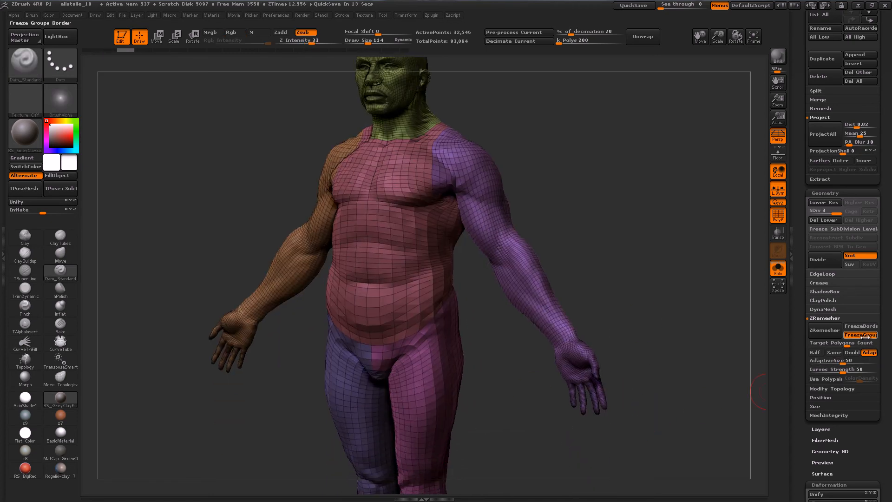
click(851, 352)
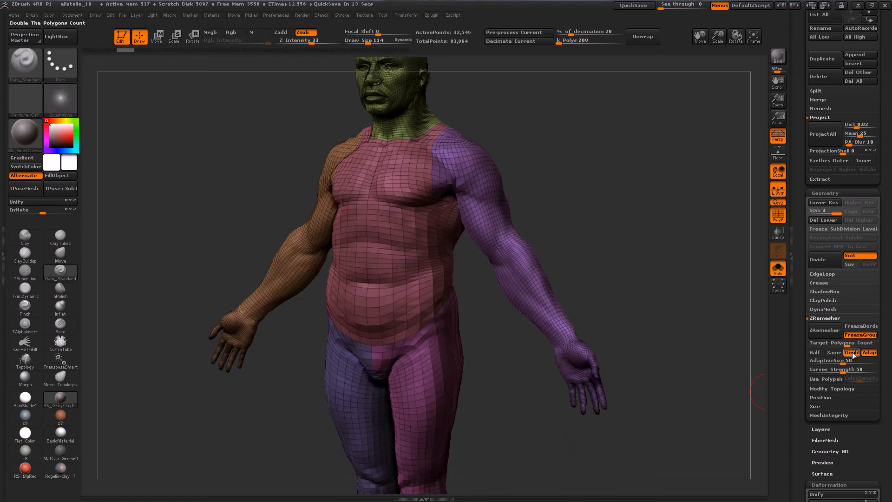
click(825, 330)
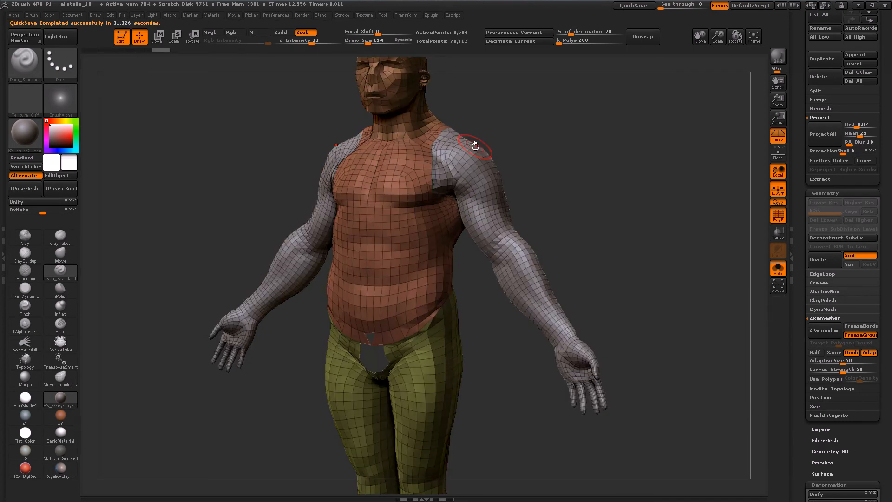
Undo the Double remesh of the body and turn the Double option off.
key(ctrl+z)
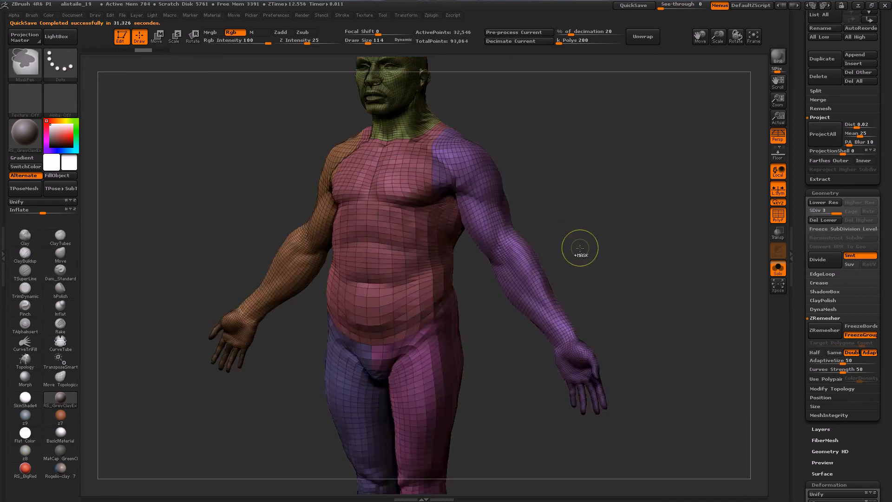
drag(588, 255, 629, 313)
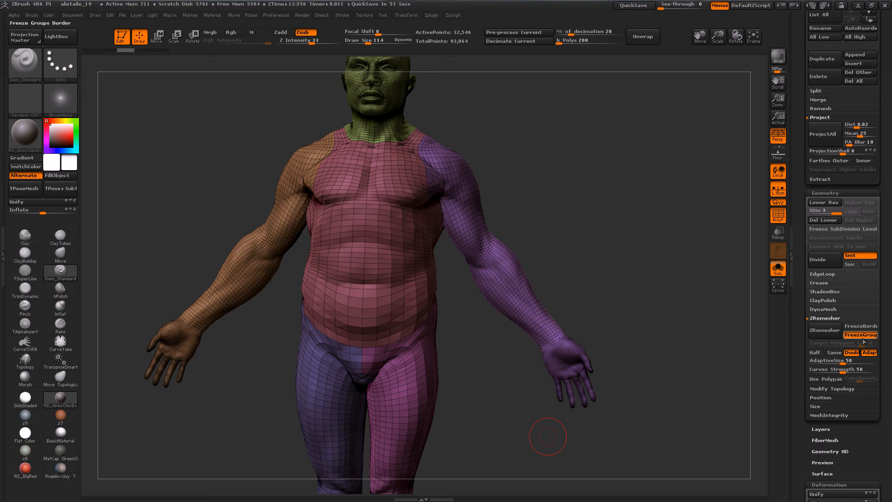
click(853, 353)
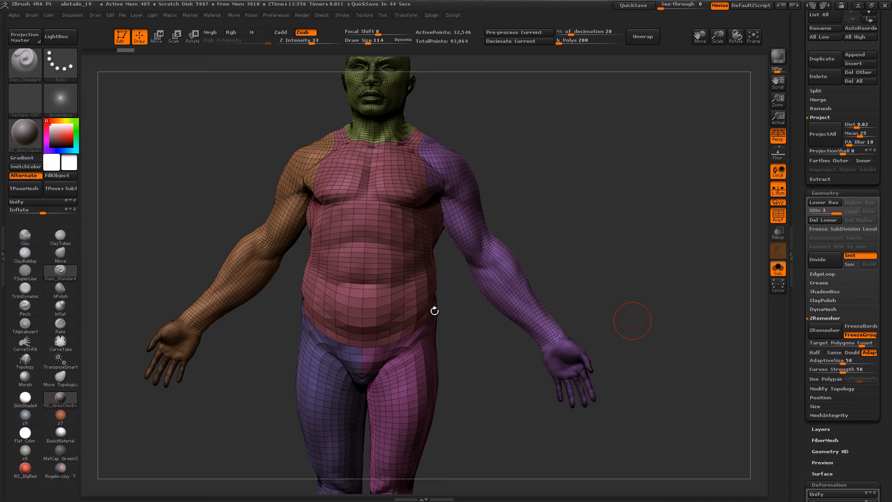
Choose TrimCurve from the selection, clip, slice and trim brushes in place of SelectLasso.
mouse_move(561, 214)
mouse_down()
mouse_move(571, 215)
mouse_move(522, 271)
mouse_up()
key(ctrl+shift)
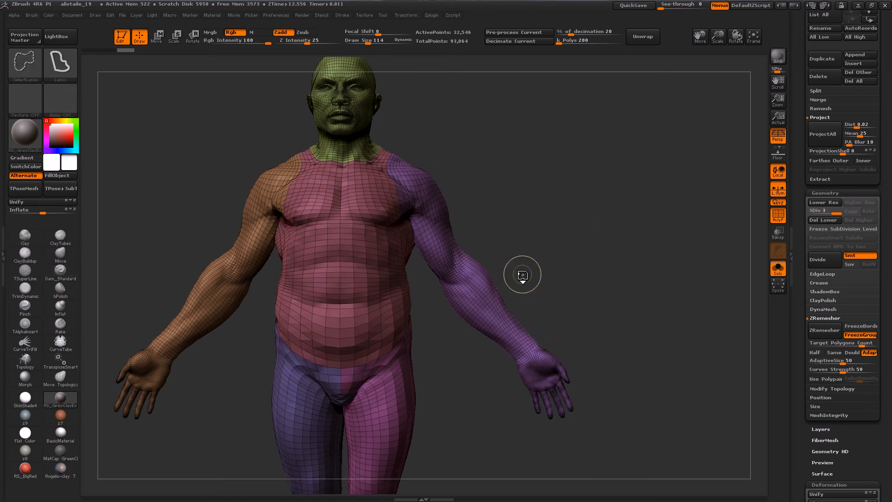
ctrl+shift+click(25, 66)
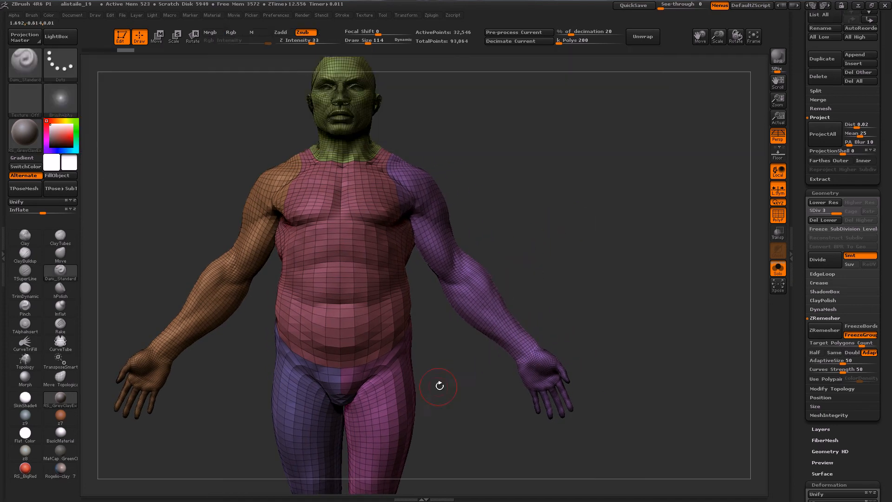
click(23, 63)
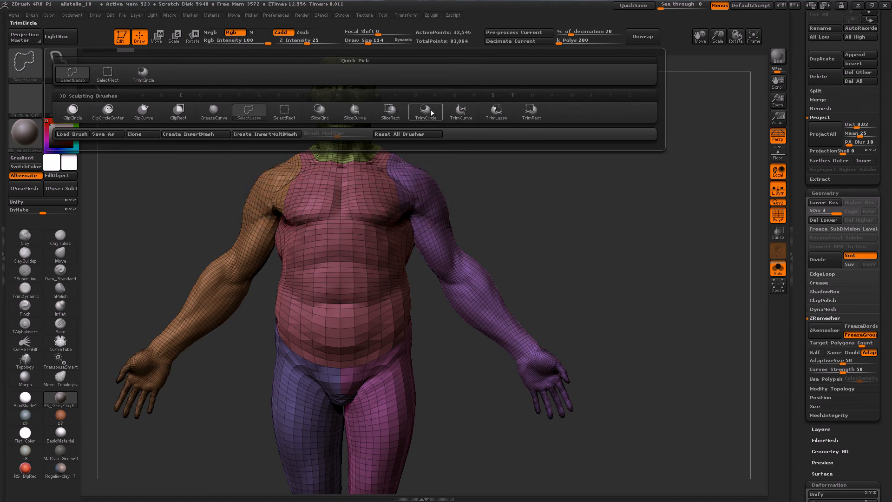
click(461, 112)
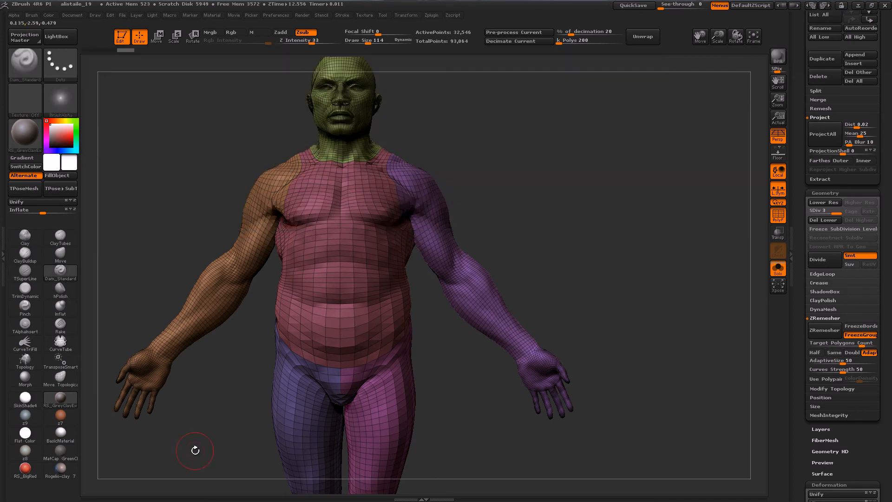
Open the full library of 3D sculpting brushes and look through it.
click(25, 64)
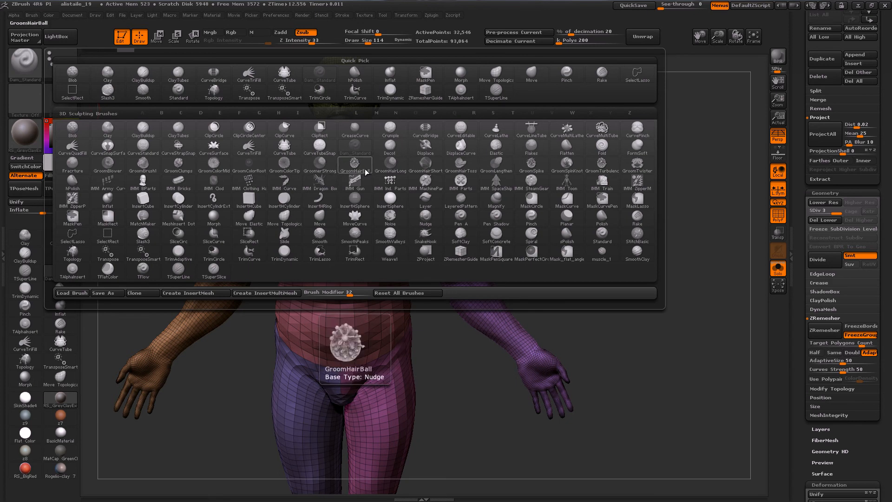
key(t)
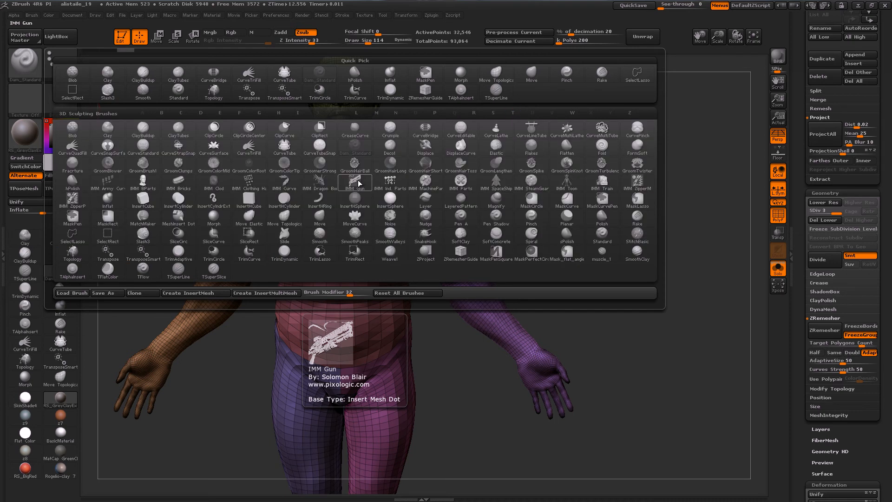
Choose the TrimCurve brush as the active selection brush and accept the selection-brush note.
key(c)
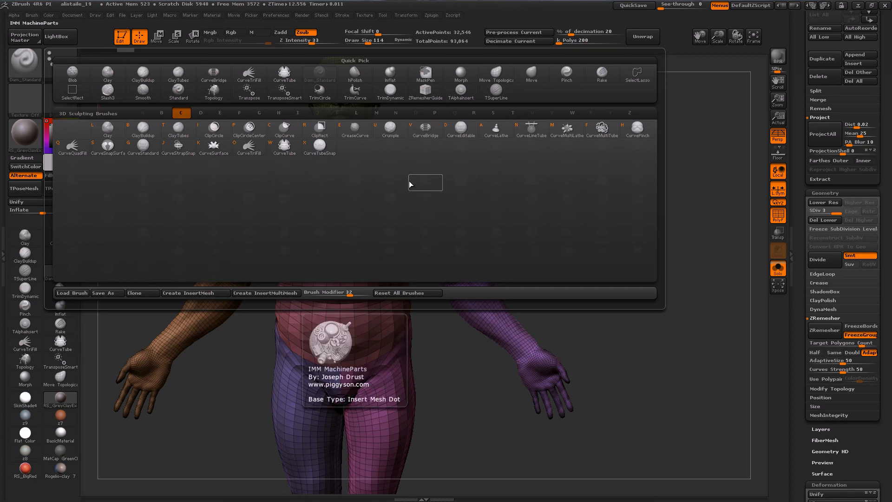
key(ctrl+shift)
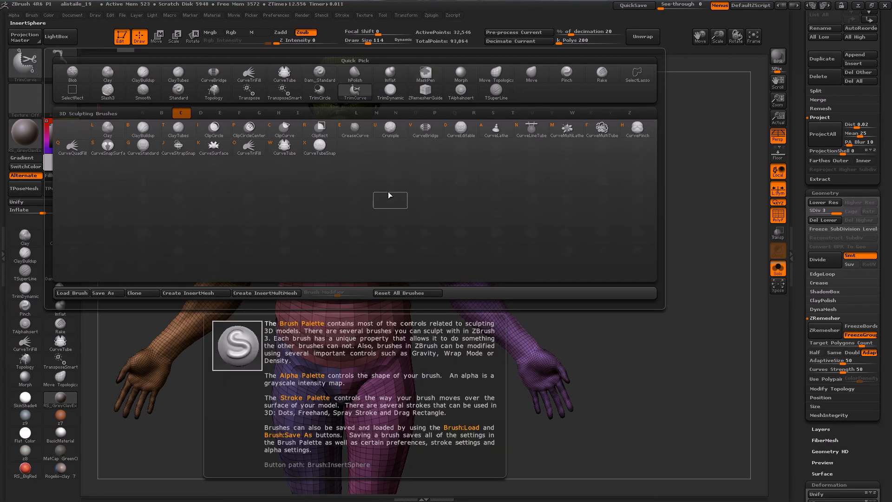
key(t)
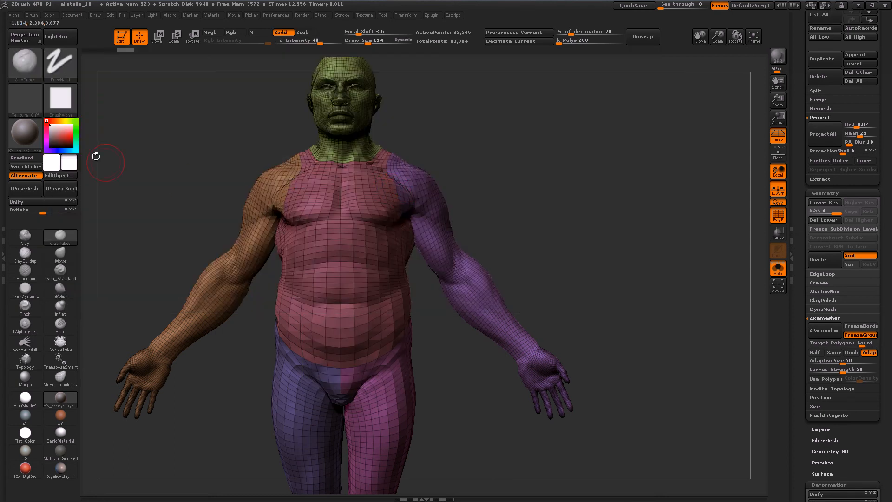
key(b)
key(t)
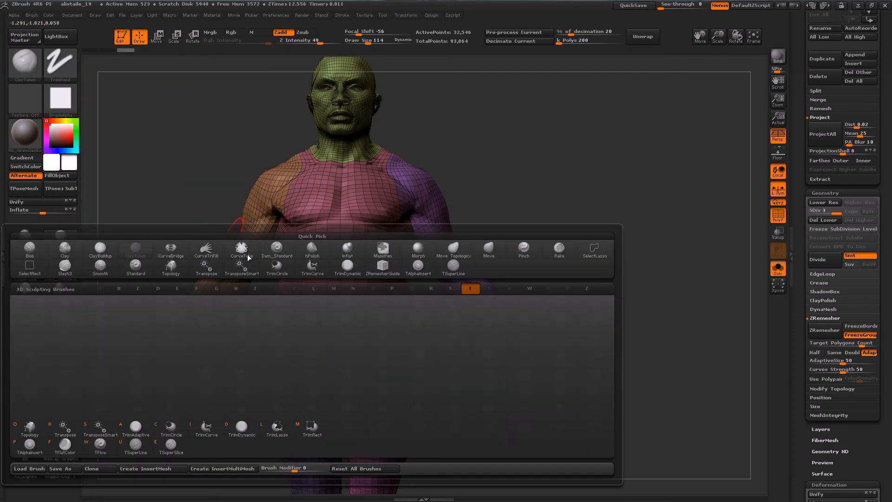
click(207, 430)
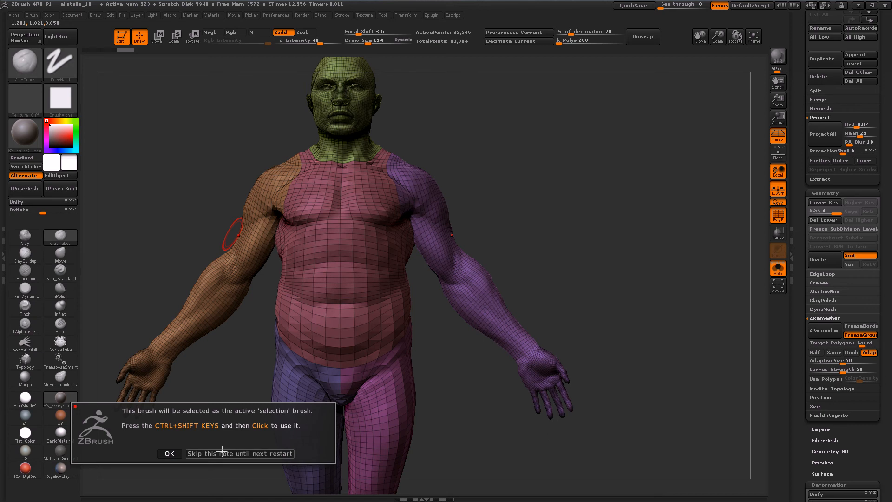
click(169, 453)
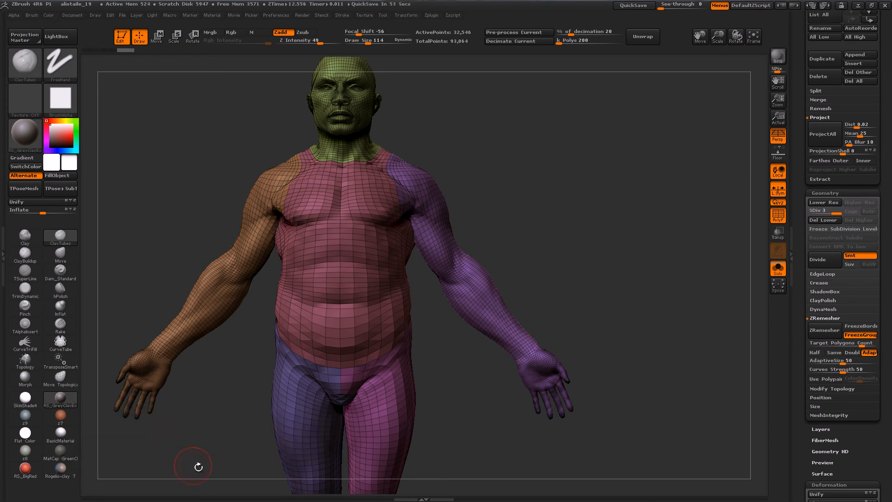
Try a trim line across the character's left forearm and delete the mesh's lower subdivision levels.
ctrl+shift+drag(573, 231, 479, 388)
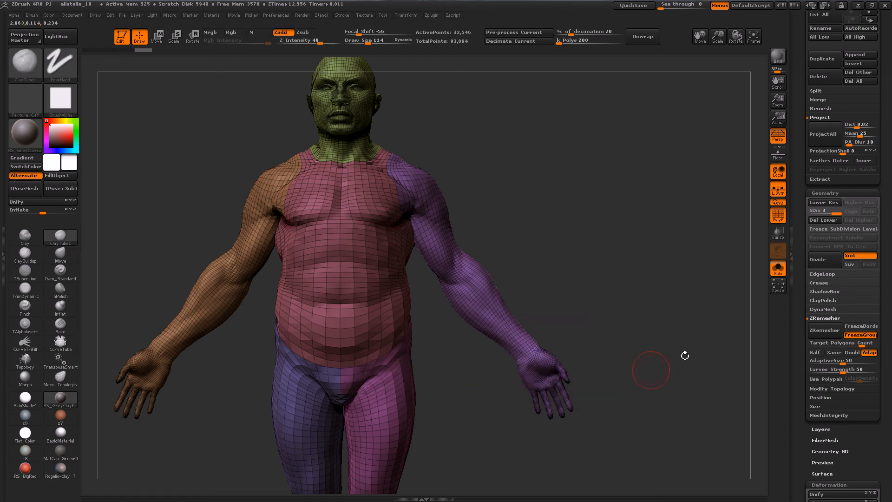
click(823, 220)
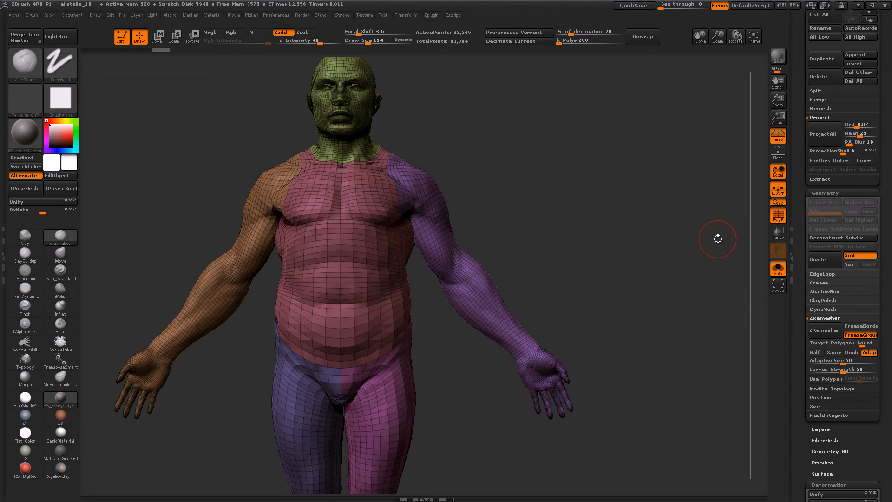
Trim off the character's left hand with a straight TrimCurve line across the forearm, inspect the capped end, and undo the trim.
mouse_move(556, 239)
ctrl+shift+mouse_down()
mouse_move(553, 289)
mouse_move(466, 426)
mouse_move(432, 444)
ctrl+shift+mouse_up()
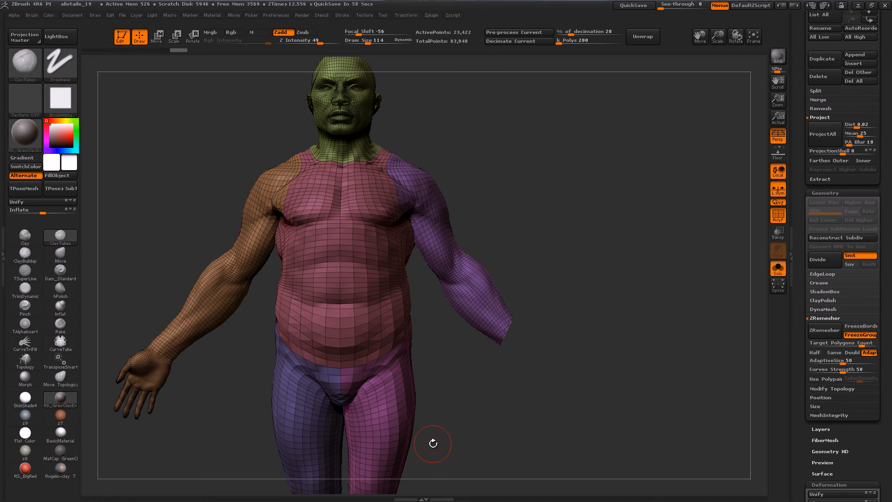
drag(526, 367, 413, 328)
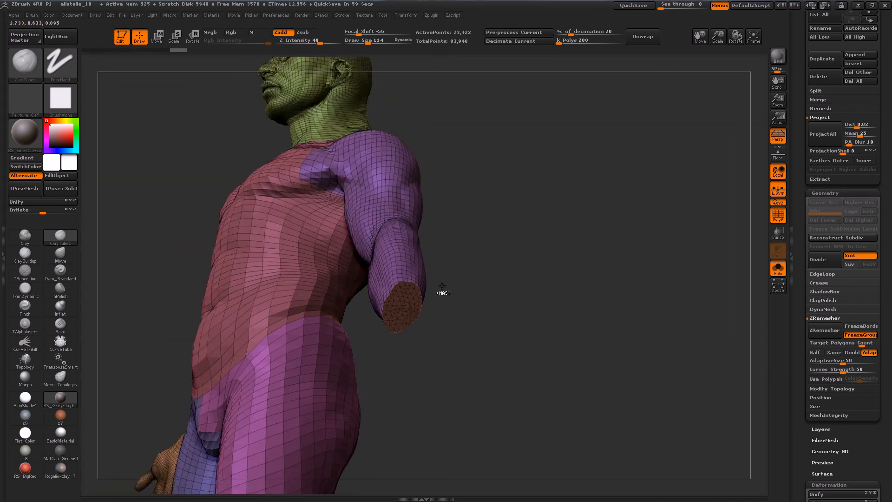
drag(441, 294, 479, 404)
Try a straight ClipCurve line across the left forearm above the wrist, inspect the flattened end, and undo the clip.
key(ctrl+shift)
ctrl+shift+click(25, 63)
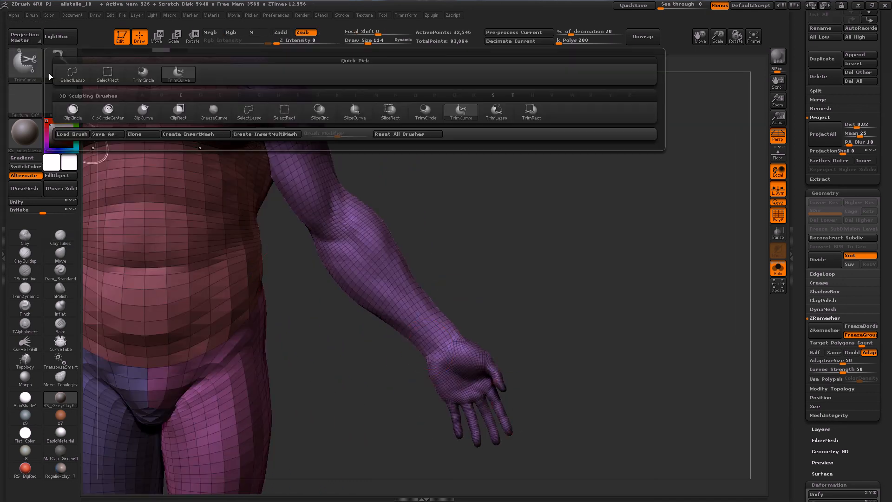
click(142, 111)
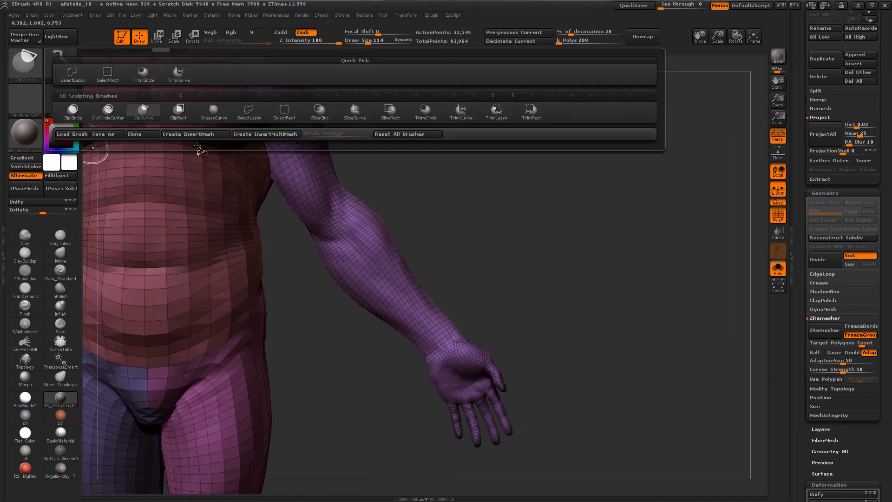
ctrl+shift+drag(535, 254, 355, 425)
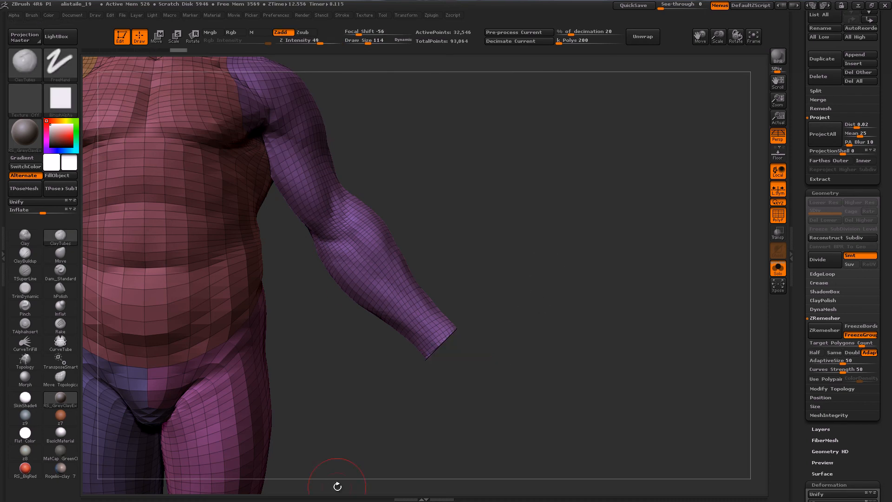
drag(514, 411, 505, 438)
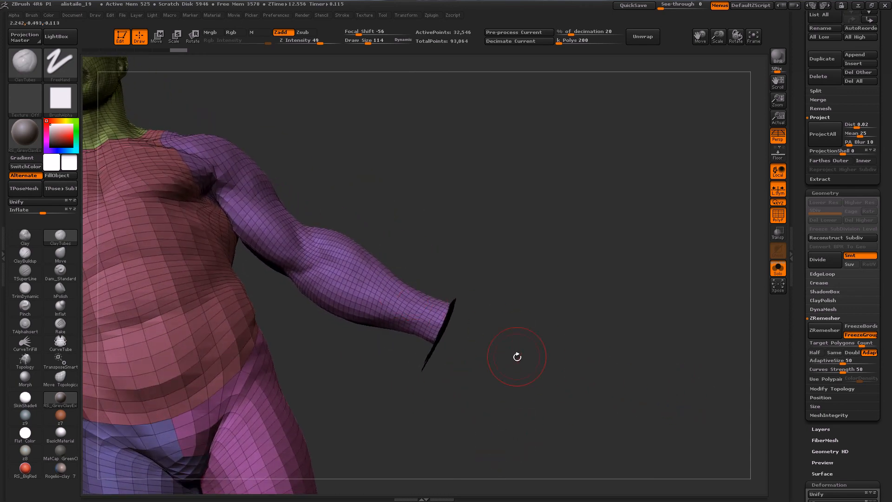
drag(516, 353, 523, 372)
key(ctrl+z)
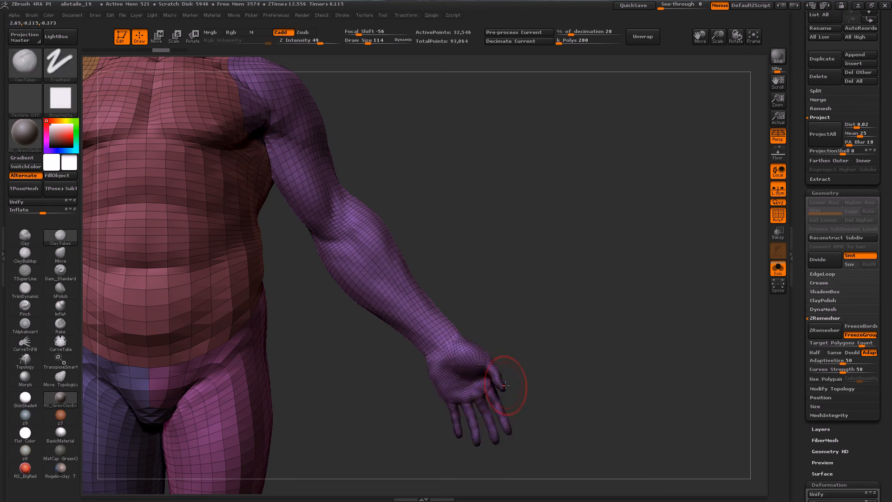
drag(505, 282, 359, 417)
mouse_move(559, 450)
mouse_down()
mouse_move(437, 351)
mouse_move(436, 366)
mouse_up()
drag(532, 374, 478, 327)
mouse_move(487, 327)
mouse_down()
mouse_move(470, 321)
mouse_move(469, 335)
mouse_up()
drag(461, 430, 392, 382)
mouse_move(408, 380)
mouse_down()
mouse_move(393, 383)
mouse_move(403, 396)
mouse_up()
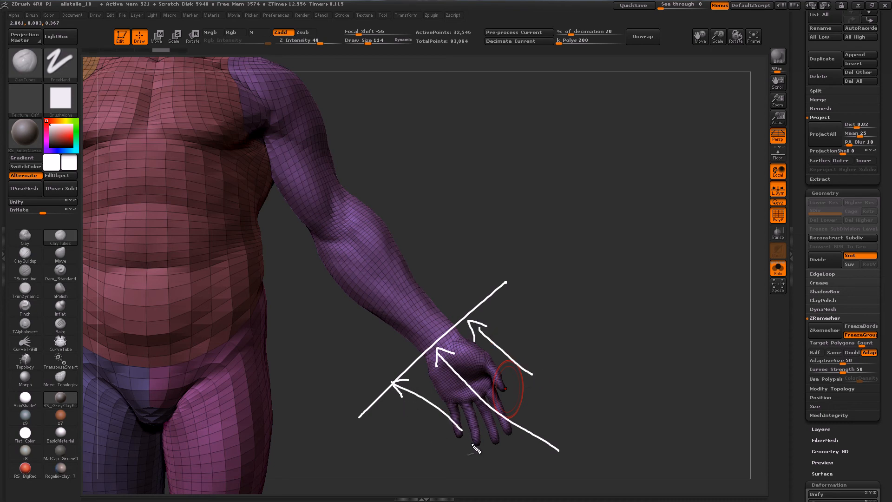
key(Escape)
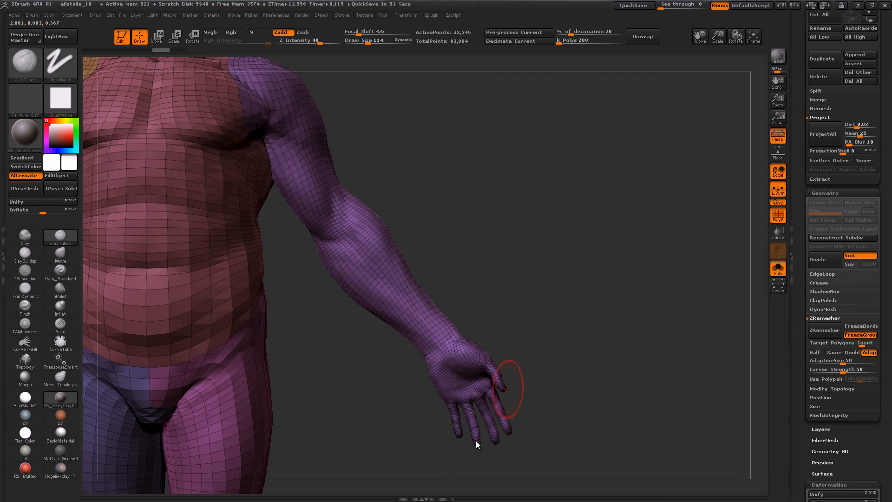
drag(508, 262, 341, 410)
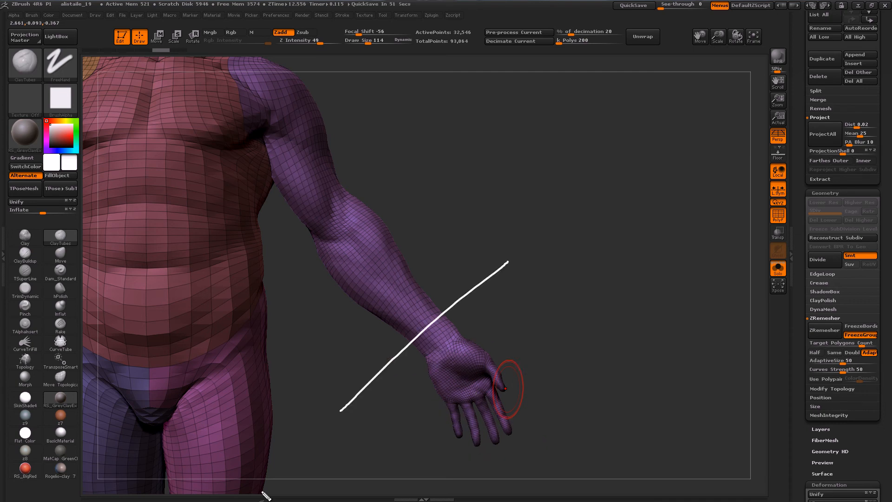
mouse_move(447, 322)
mouse_down()
mouse_move(433, 385)
mouse_move(448, 411)
mouse_up()
drag(486, 343, 464, 421)
mouse_move(505, 359)
mouse_down()
mouse_move(481, 437)
mouse_move(434, 408)
mouse_move(507, 400)
mouse_up()
drag(432, 353, 506, 378)
drag(443, 337, 510, 359)
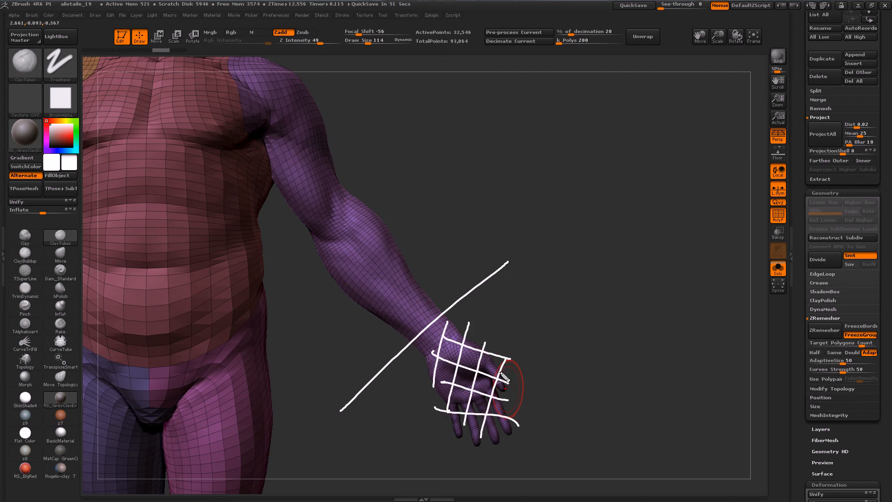
key(Escape)
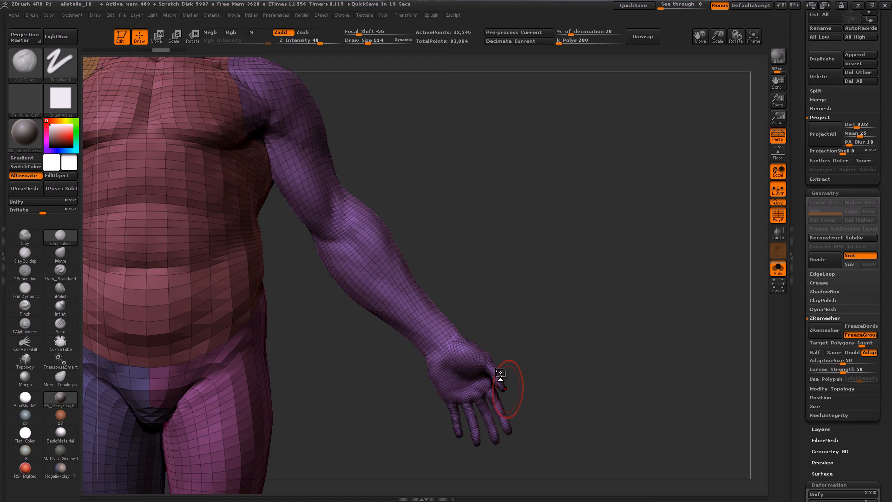
Switch the selection brush from ClipCurve back to TrimCurve.
ctrl+shift+click(25, 66)
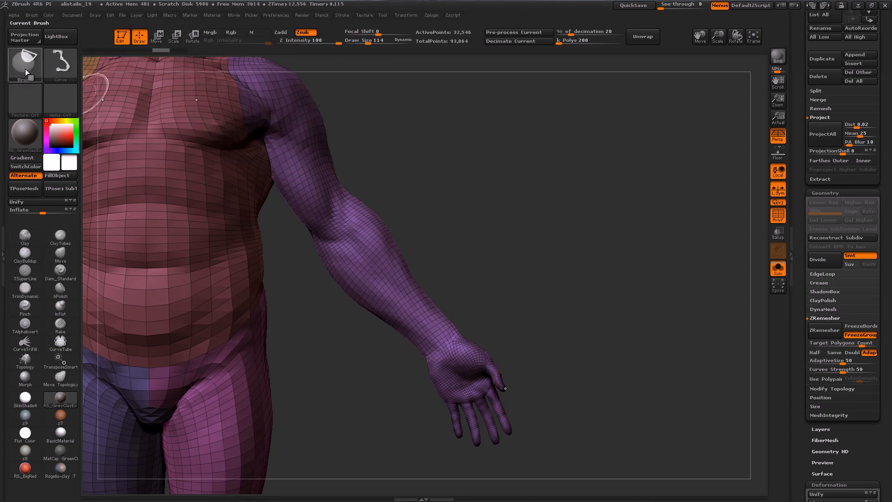
ctrl+shift+click(24, 66)
click(473, 112)
Try a near-vertical straight TrimCurve line through the left arm and undo the result.
mouse_move(368, 121)
mouse_down()
mouse_move(367, 249)
mouse_move(384, 315)
mouse_move(395, 465)
mouse_up()
mouse_move(456, 398)
mouse_down()
mouse_move(470, 380)
mouse_move(488, 384)
mouse_up()
key(ctrl+z)
Try a curved TrimCurve cut into the outer side of the left elbow and forearm, and undo it.
mouse_move(363, 167)
ctrl+shift+mouse_down()
mouse_move(362, 253)
mouse_move(479, 303)
ctrl+shift+mouse_up()
mouse_move(534, 343)
mouse_down()
mouse_move(514, 347)
mouse_move(548, 344)
mouse_move(530, 341)
mouse_up()
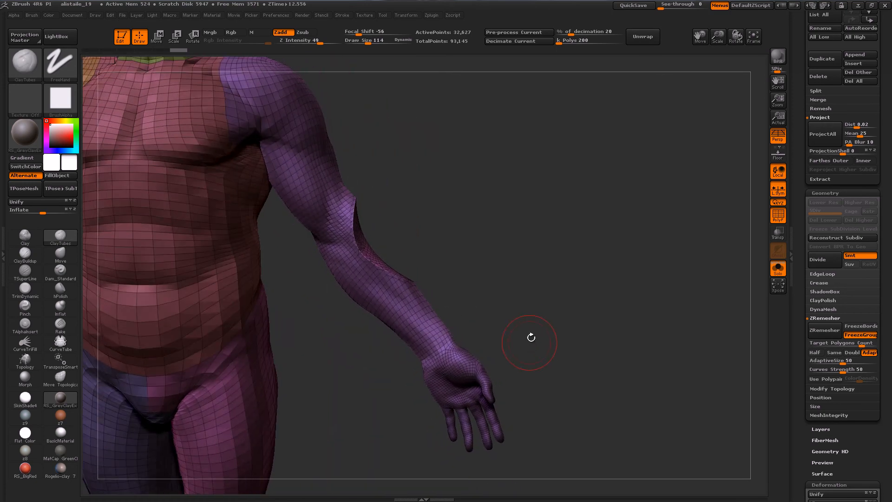
key(ctrl+z)
Try a straight TrimCurve cut that removes the left forearm below the elbow, and undo it.
mouse_move(356, 176)
ctrl+shift+mouse_down()
mouse_move(387, 296)
mouse_move(384, 360)
ctrl+shift+mouse_up()
mouse_move(464, 403)
mouse_down()
mouse_move(534, 400)
mouse_move(463, 401)
mouse_up()
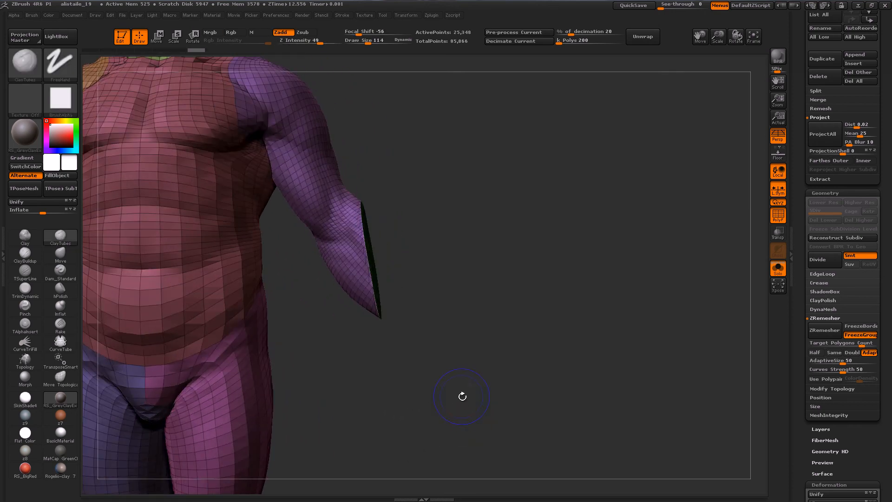
key(ctrl+z)
key(ctrl+z)
Try wavy TrimCurve cuts with several bends along the left forearm from elbow to wrist, undoing each attempt.
mouse_move(358, 176)
ctrl+shift+mouse_down()
mouse_move(370, 259)
mouse_move(441, 278)
mouse_move(444, 360)
mouse_move(557, 410)
ctrl+shift+mouse_up()
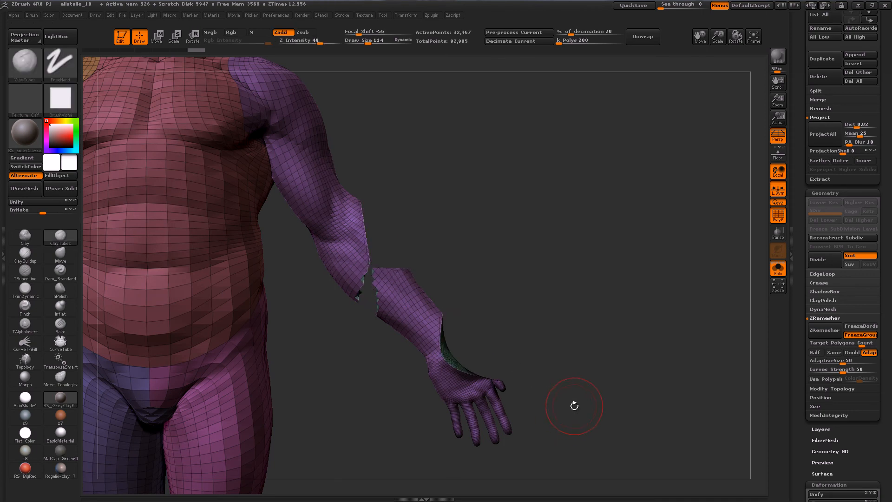
key(ctrl+z)
mouse_move(348, 177)
ctrl+shift+mouse_down()
mouse_move(389, 274)
mouse_move(433, 288)
mouse_move(444, 335)
mouse_move(485, 363)
mouse_move(537, 369)
ctrl+shift+mouse_up()
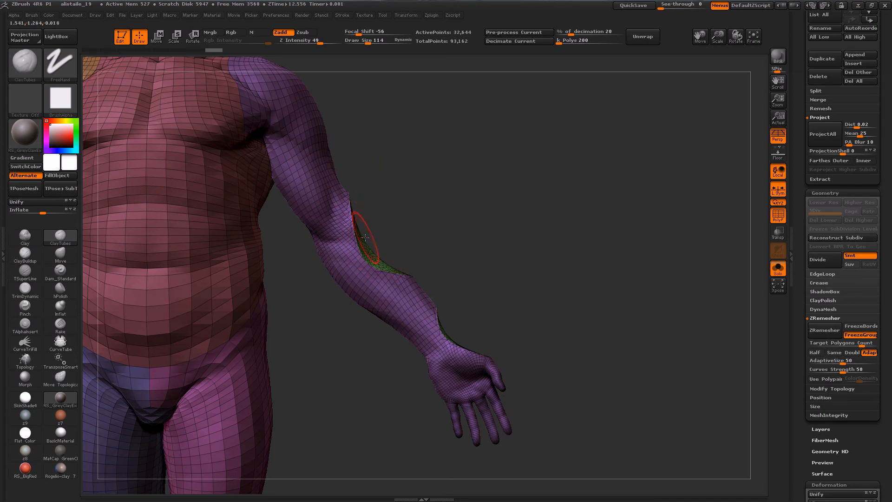
key(ctrl)
key(shift)
Try sharp-cornered TrimCurve cuts that carve an angular notch into the outer left elbow, and undo them.
mouse_move(358, 173)
ctrl+shift+mouse_down()
mouse_move(370, 269)
mouse_move(428, 180)
ctrl+shift+mouse_up()
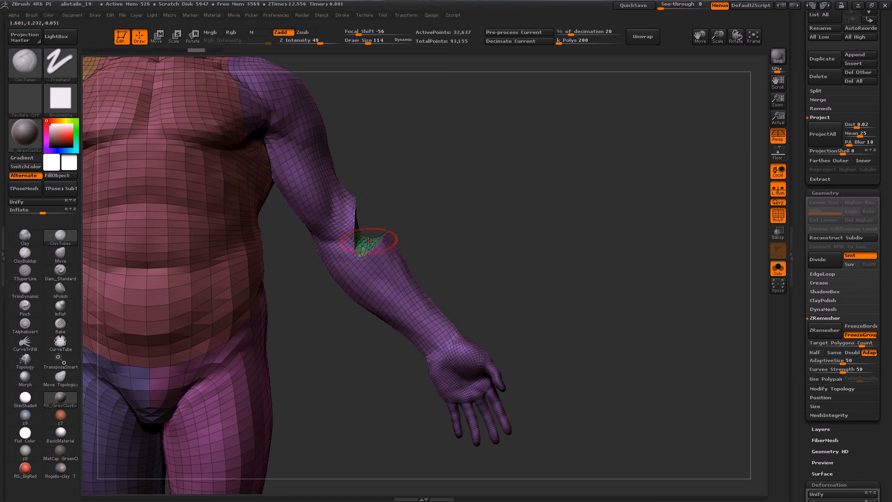
mouse_move(475, 246)
mouse_down()
mouse_move(460, 260)
mouse_move(529, 263)
mouse_move(464, 265)
mouse_move(481, 262)
mouse_up()
key(ctrl)
mouse_move(357, 179)
ctrl+shift+mouse_down()
mouse_move(360, 253)
mouse_move(396, 222)
ctrl+shift+mouse_up()
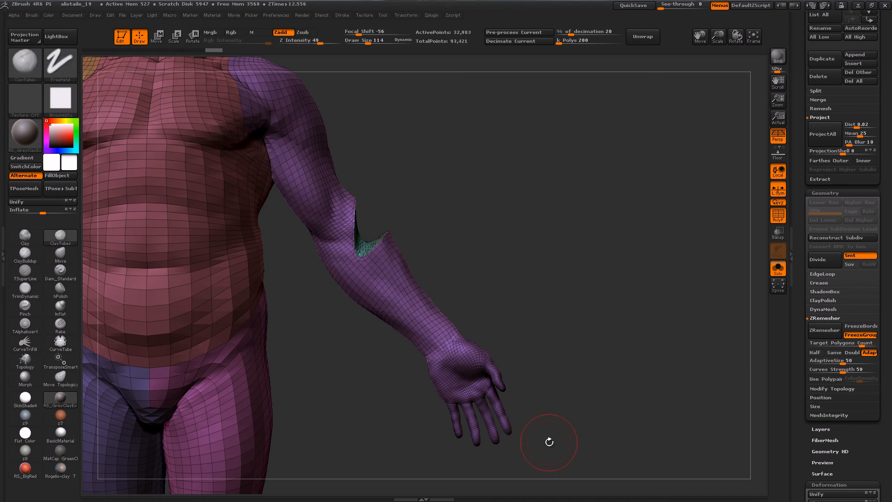
mouse_move(461, 256)
mouse_down()
mouse_move(454, 285)
mouse_move(525, 345)
mouse_move(533, 374)
mouse_up()
ctrl+shift+click(359, 238)
mouse_move(489, 283)
ctrl+shift+mouse_down()
mouse_move(518, 344)
mouse_move(553, 386)
mouse_move(530, 383)
mouse_move(598, 378)
mouse_move(578, 385)
mouse_move(578, 340)
ctrl+shift+mouse_up()
ctrl+shift+click(562, 385)
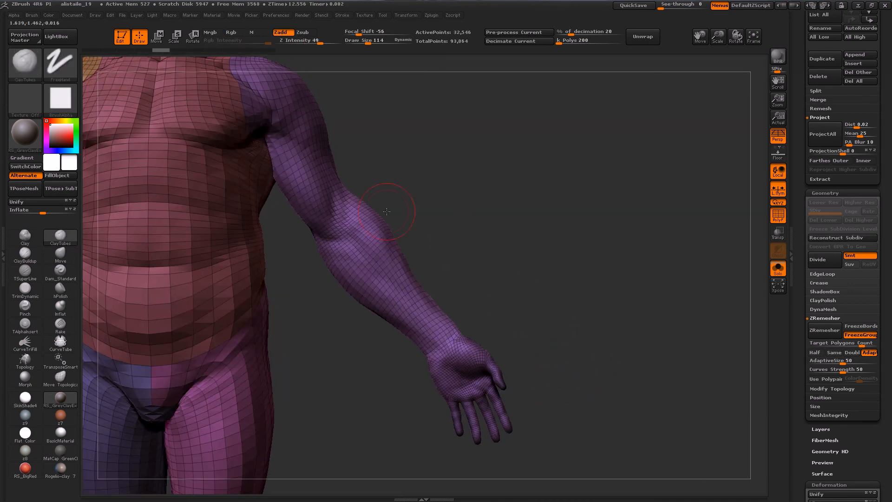
Trim a smooth, curved notch out of the outer side of the left elbow with TrimCurve.
key(ctrl+shift)
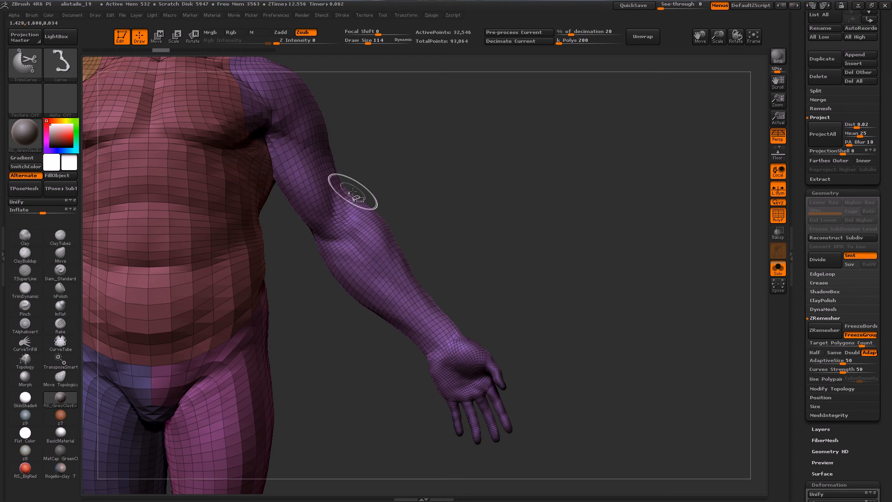
mouse_move(355, 146)
ctrl+shift+mouse_down()
mouse_move(354, 239)
mouse_move(469, 255)
mouse_move(468, 308)
ctrl+shift+mouse_up()
drag(504, 277, 489, 295)
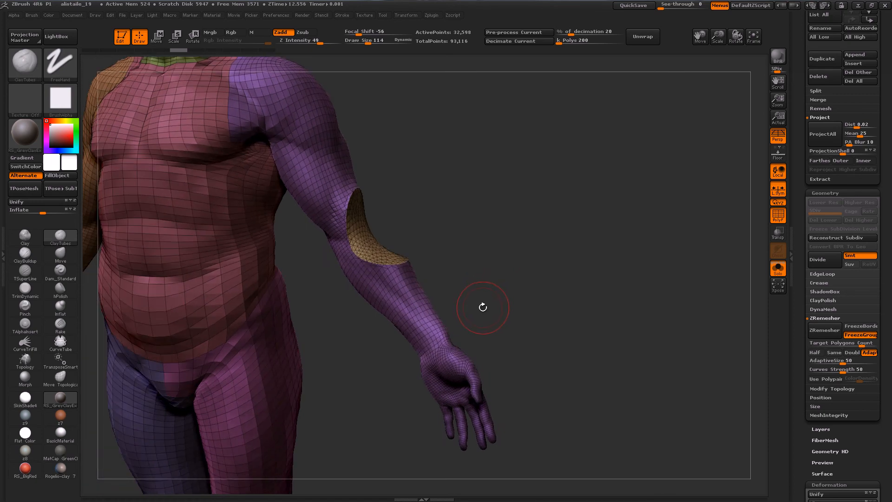
Set the selection brush to SelectLasso and isolate the polygroup covering the elbow cut.
key(ctrl+shift)
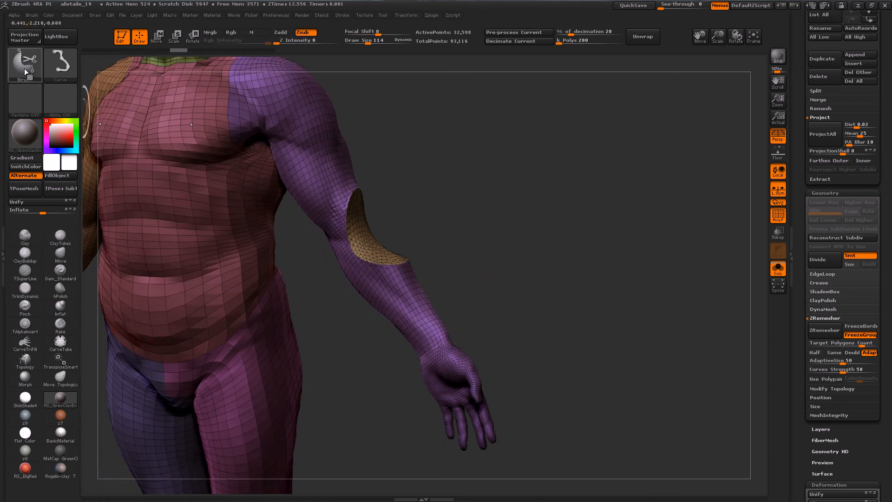
click(24, 67)
click(246, 113)
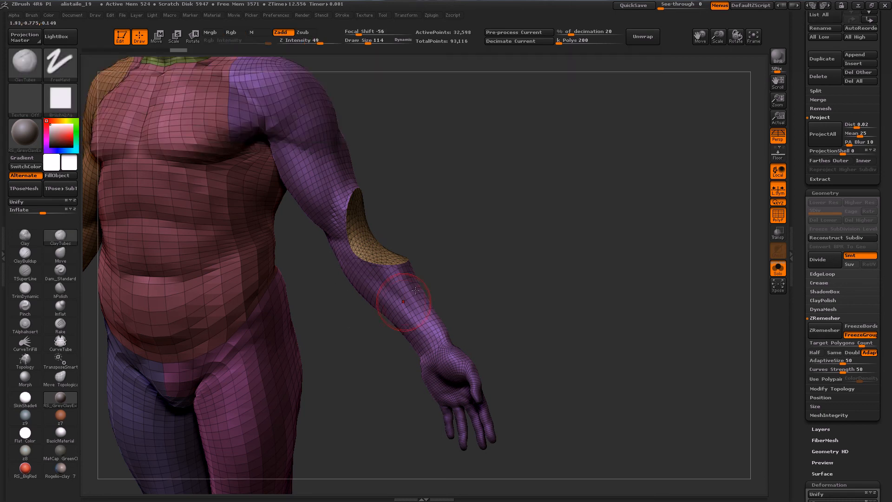
ctrl+shift+click(369, 237)
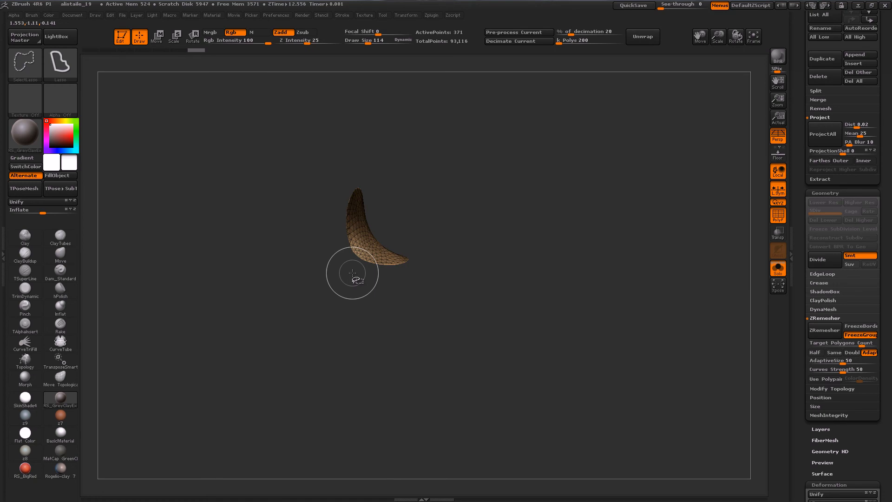
Invert the visibility to hide the cut's polygroup, and show the whole mesh again.
mouse_move(485, 168)
ctrl+shift+mouse_down()
mouse_move(561, 301)
mouse_move(604, 195)
mouse_move(498, 167)
ctrl+shift+mouse_up()
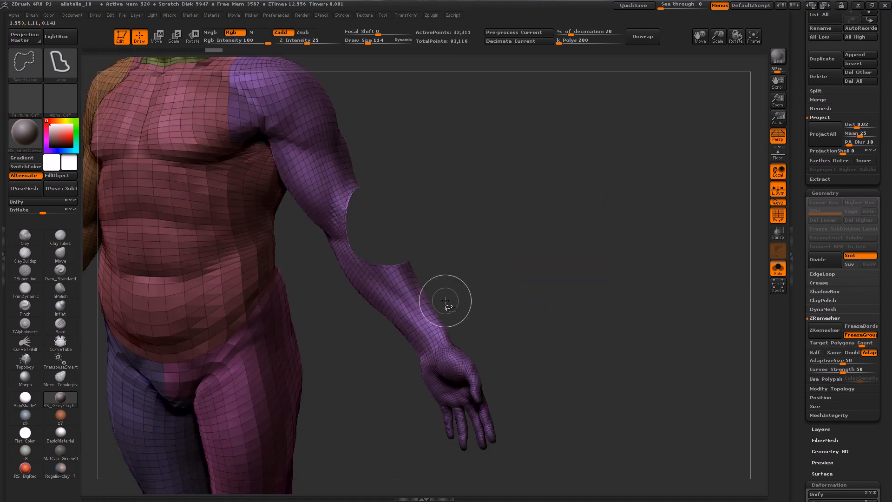
mouse_move(519, 139)
ctrl+shift+mouse_down()
mouse_move(603, 181)
mouse_move(511, 153)
mouse_move(542, 251)
mouse_move(574, 191)
mouse_move(573, 285)
mouse_move(539, 182)
mouse_move(497, 191)
mouse_move(506, 188)
ctrl+shift+mouse_up()
ctrl+shift+click(509, 202)
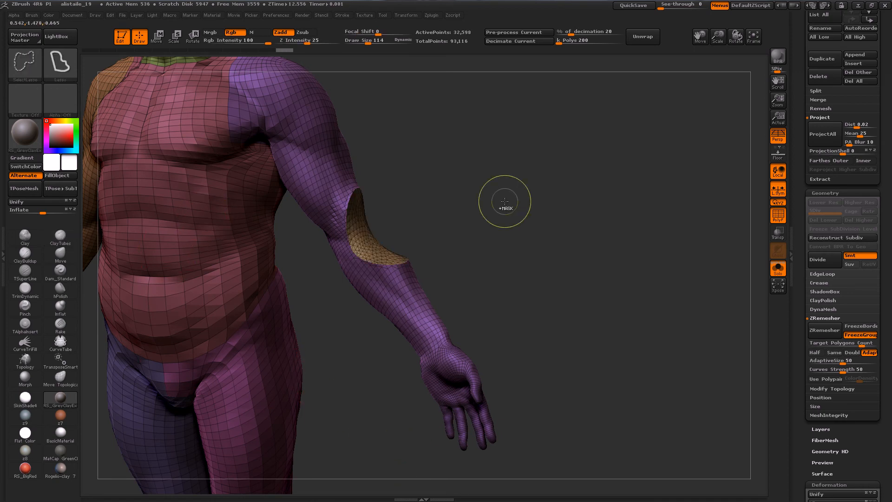
Switch the selection brush from SelectLasso to TrimCurve.
click(32, 63)
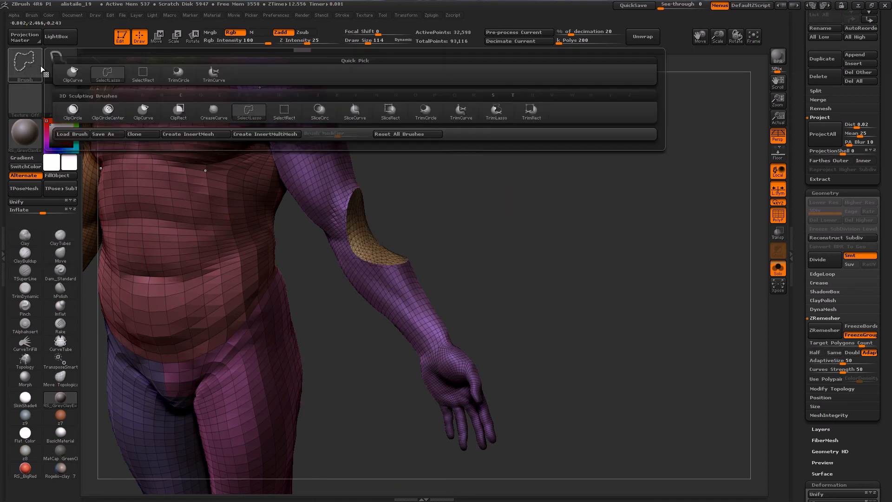
click(460, 111)
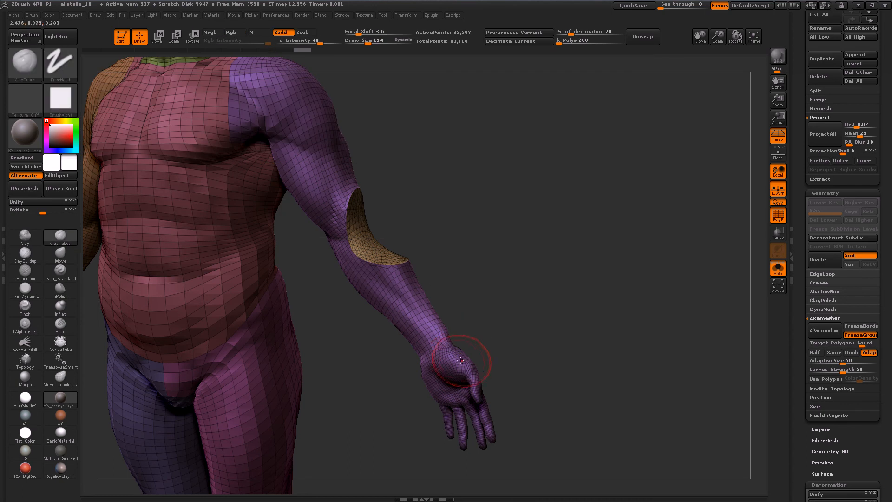
key(ctrl+shift)
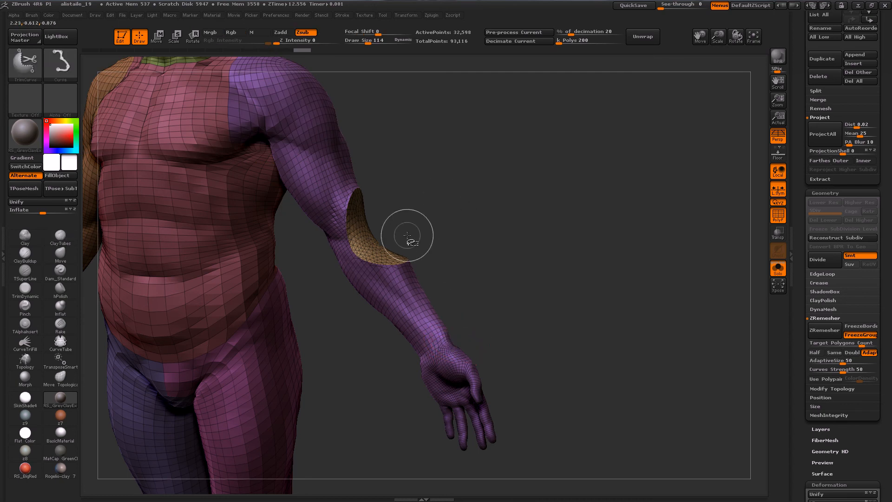
click(26, 57)
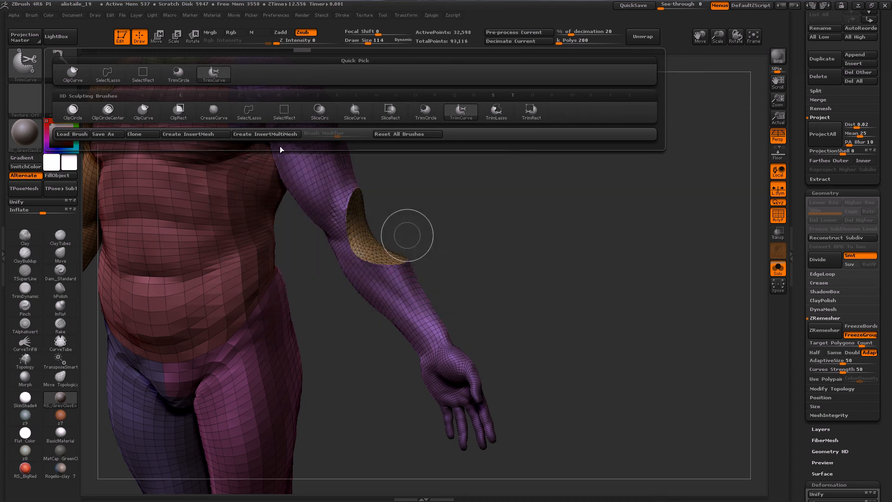
Isolate the polygroup of the left elbow cut while TrimCurve is active, and show the whole mesh again.
drag(470, 270, 495, 259)
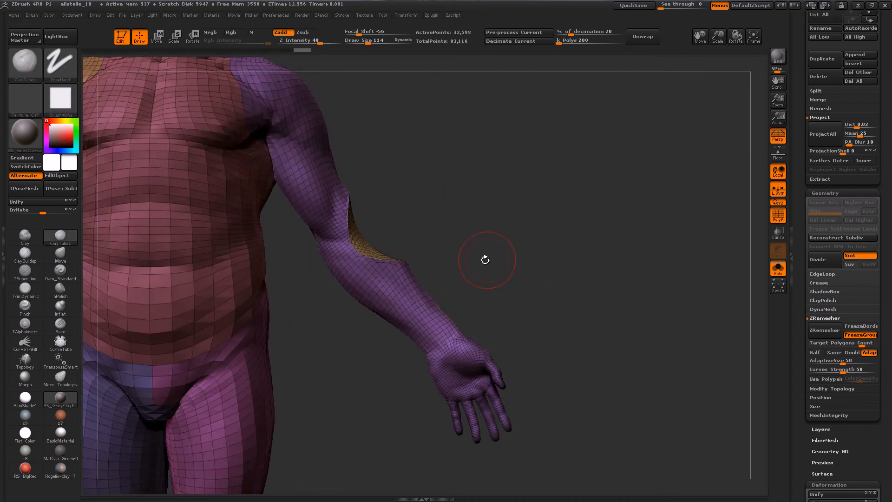
ctrl+shift+click(359, 245)
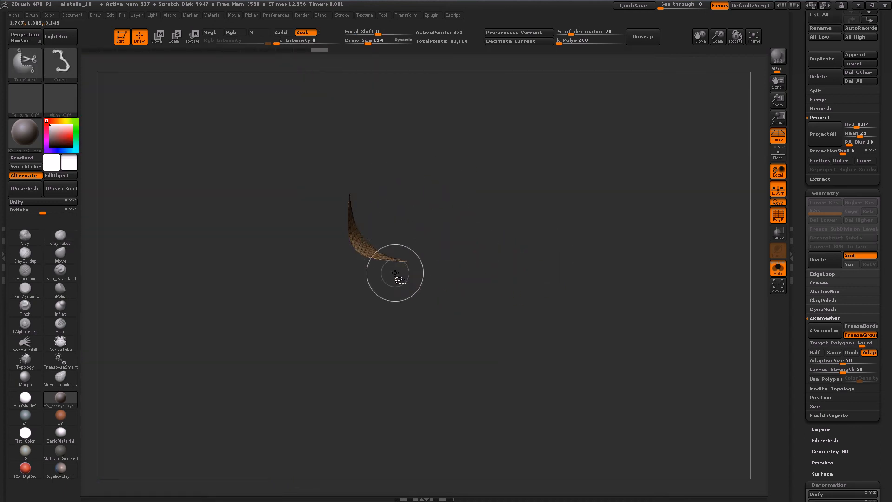
ctrl+shift+click(438, 229)
ctrl+shift+click(402, 285)
ctrl+shift+click(439, 275)
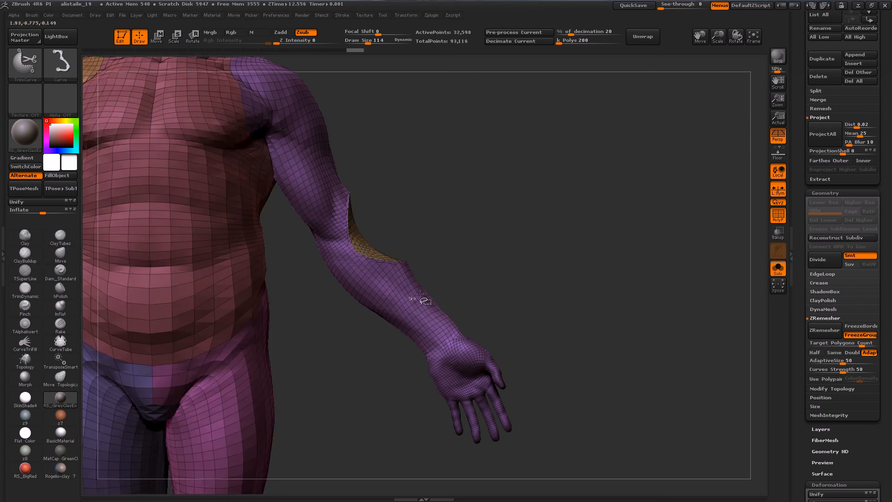
Isolate the left arm's polygroup and invert the visibility with a line drawn clear of the mesh, and restore the full mesh.
ctrl+shift+click(458, 281)
ctrl+shift+drag(550, 220, 563, 308)
ctrl+shift+drag(609, 210, 625, 326)
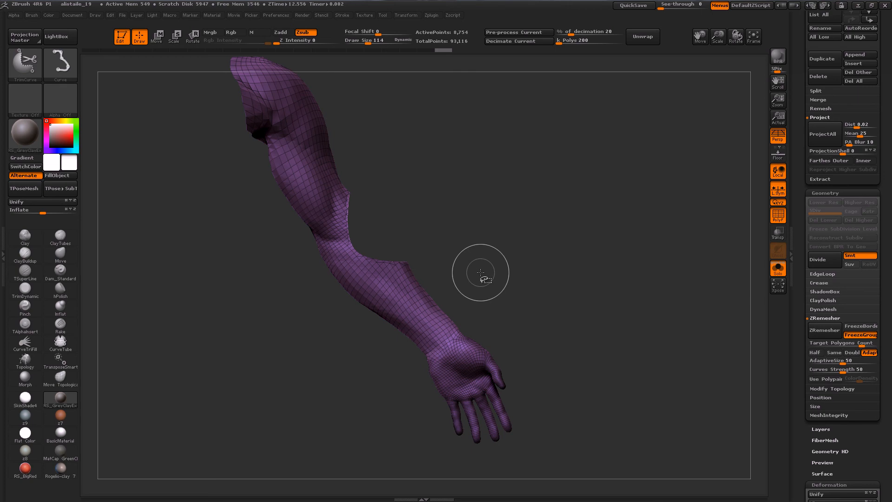
ctrl+shift+drag(533, 139, 572, 276)
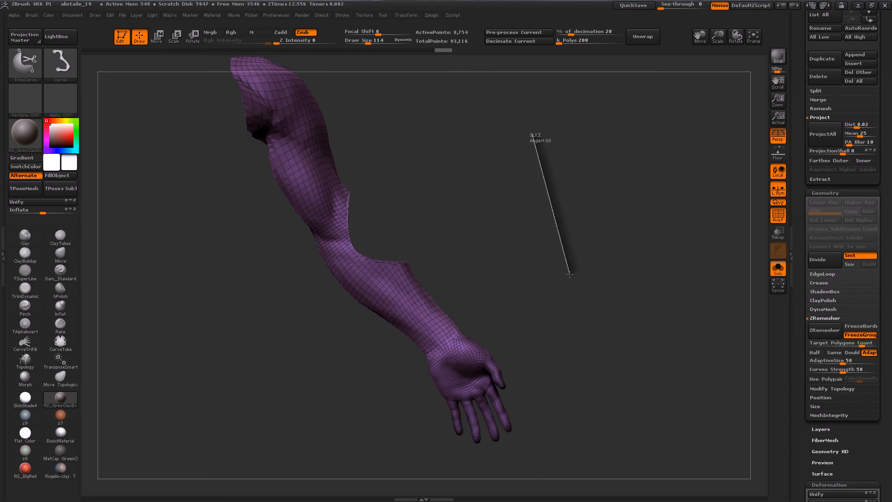
ctrl+shift+drag(569, 280, 585, 322)
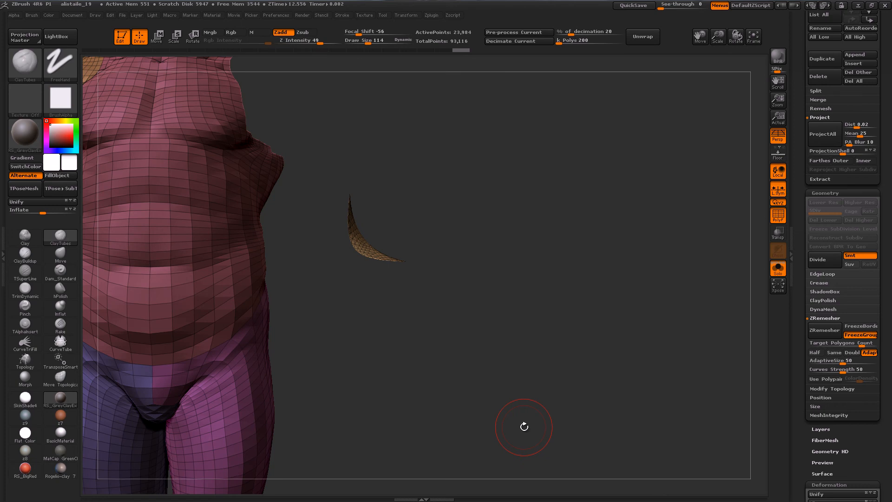
ctrl+shift+click(511, 271)
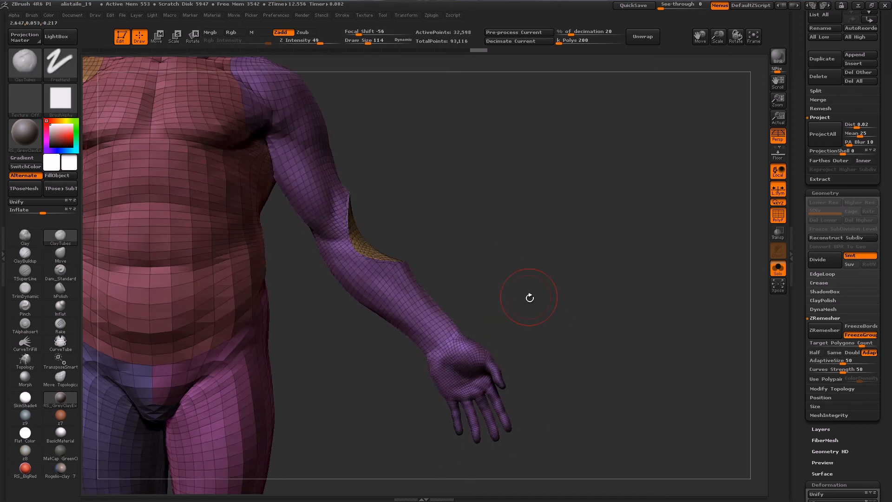
Set the selection brush to TrimCircle, with the upper body and left shoulder in view.
alt+drag(531, 305, 637, 425)
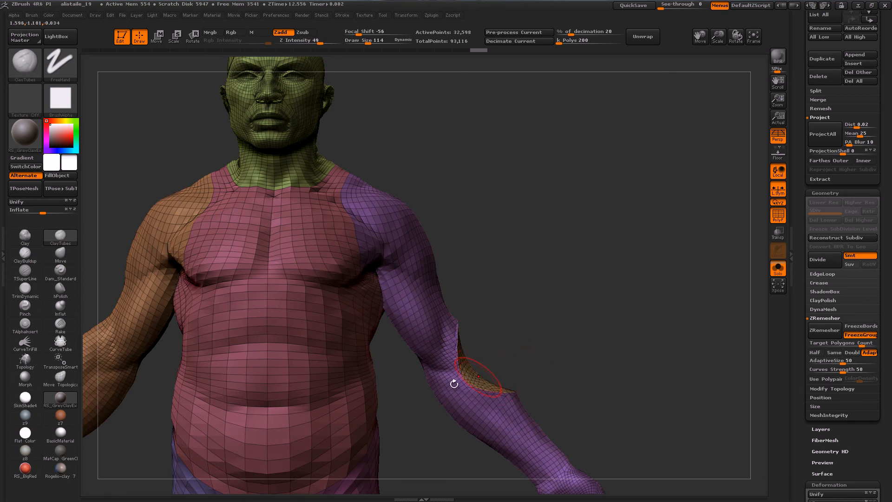
ctrl+shift+click(27, 62)
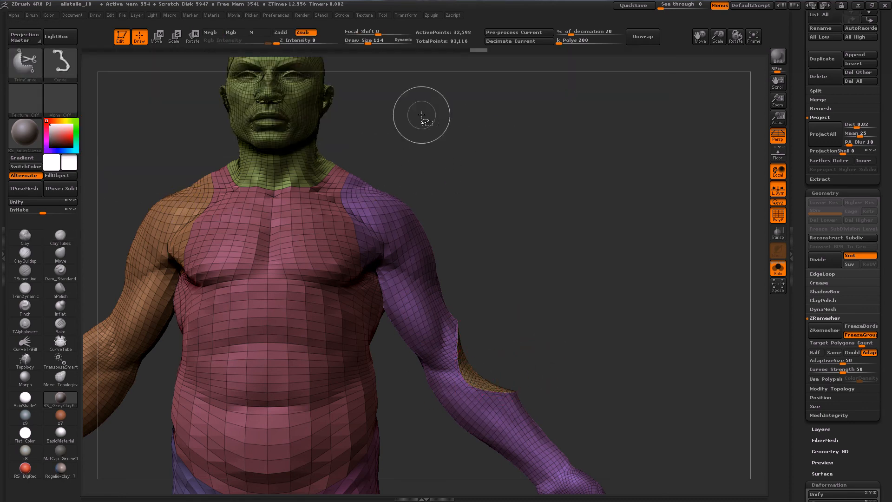
click(26, 63)
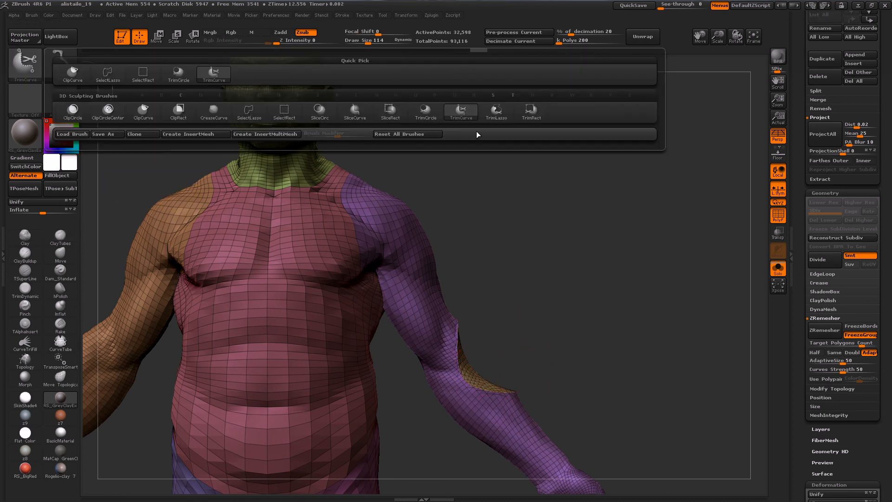
ctrl+shift+click(423, 114)
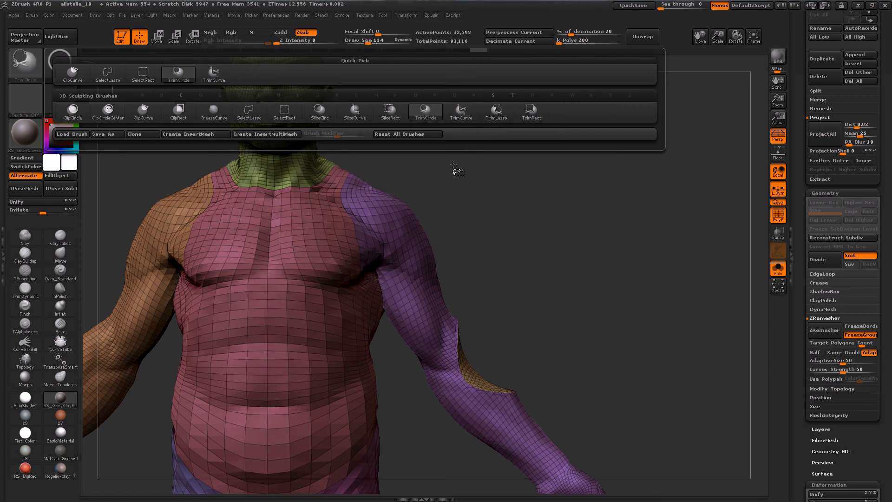
Try circular TrimCircle cuts in the outer side of the left shoulder.
mouse_move(432, 178)
ctrl+shift+mouse_down()
mouse_move(566, 311)
mouse_move(544, 302)
mouse_move(563, 308)
mouse_move(519, 253)
mouse_move(486, 303)
mouse_move(508, 259)
mouse_move(488, 265)
mouse_move(486, 284)
mouse_move(515, 294)
mouse_move(469, 299)
mouse_move(525, 298)
ctrl+shift+mouse_up()
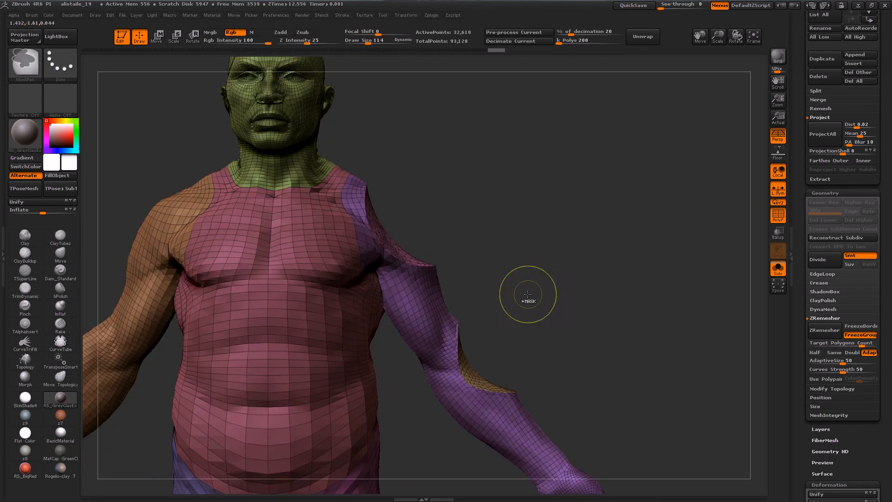
mouse_move(452, 213)
ctrl+shift+mouse_down()
mouse_move(499, 261)
mouse_move(440, 265)
mouse_move(451, 271)
ctrl+shift+mouse_up()
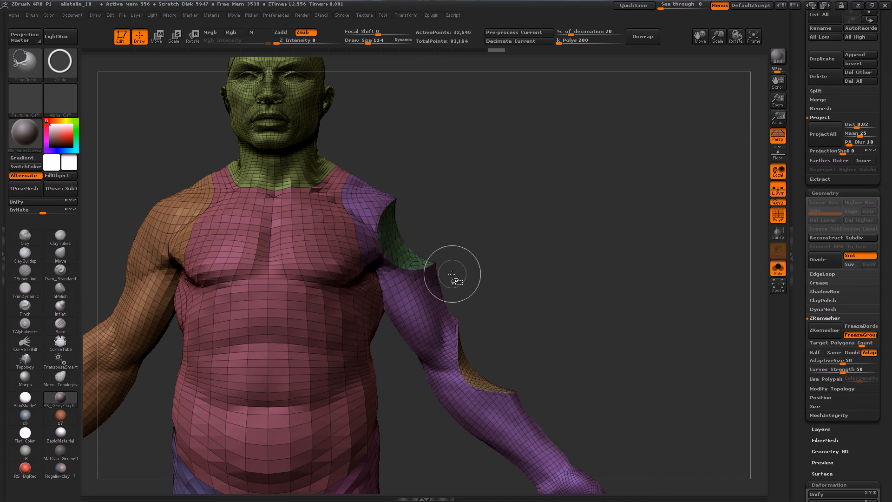
Cut a circle through the left side of the chest with TrimCircle, and hide the polygroup that fills the cut.
ctrl+shift+drag(456, 205, 361, 302)
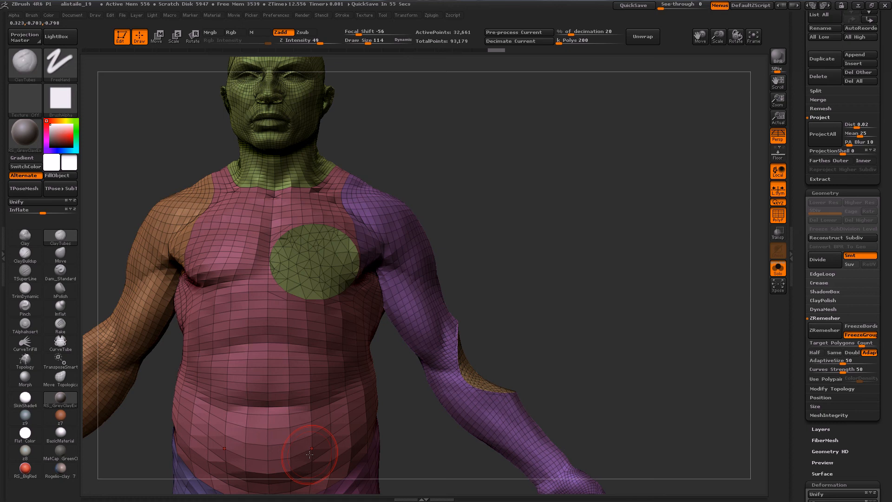
mouse_move(552, 287)
mouse_down()
mouse_move(331, 317)
mouse_move(199, 378)
mouse_move(260, 386)
mouse_move(358, 378)
mouse_up()
ctrl+shift+drag(456, 280, 459, 292)
mouse_move(426, 398)
mouse_down()
mouse_move(455, 413)
mouse_move(496, 409)
mouse_up()
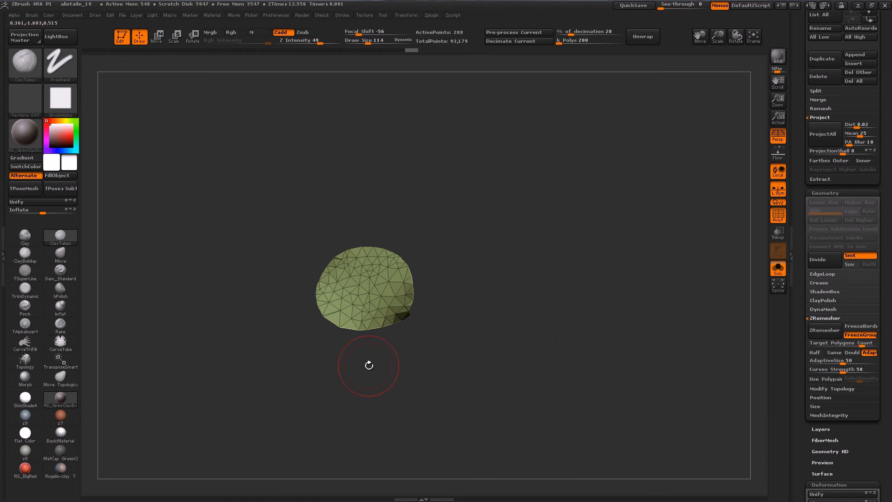
mouse_move(547, 171)
ctrl+shift+mouse_down()
mouse_move(590, 307)
mouse_move(642, 358)
mouse_move(602, 315)
ctrl+shift+mouse_up()
key(alt)
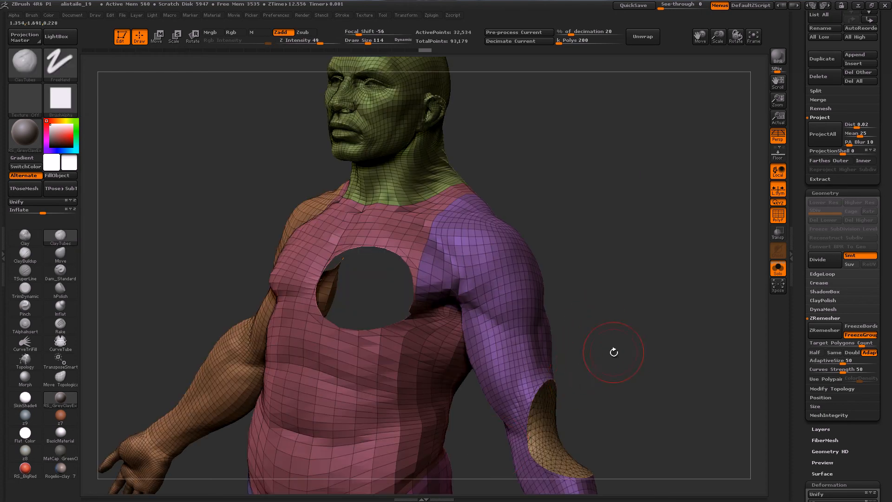
Delete the hidden polygroup with Del Hidden to leave an open hole through the chest.
drag(613, 352, 535, 386)
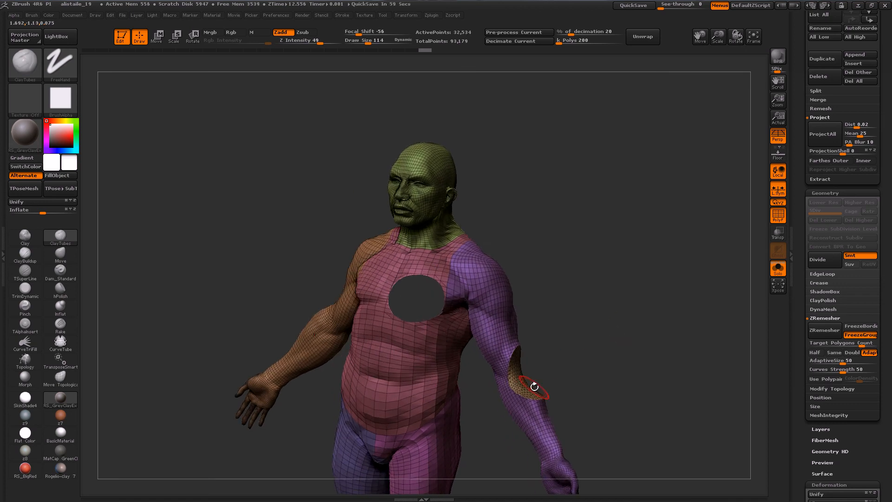
alt+drag(559, 360, 531, 300)
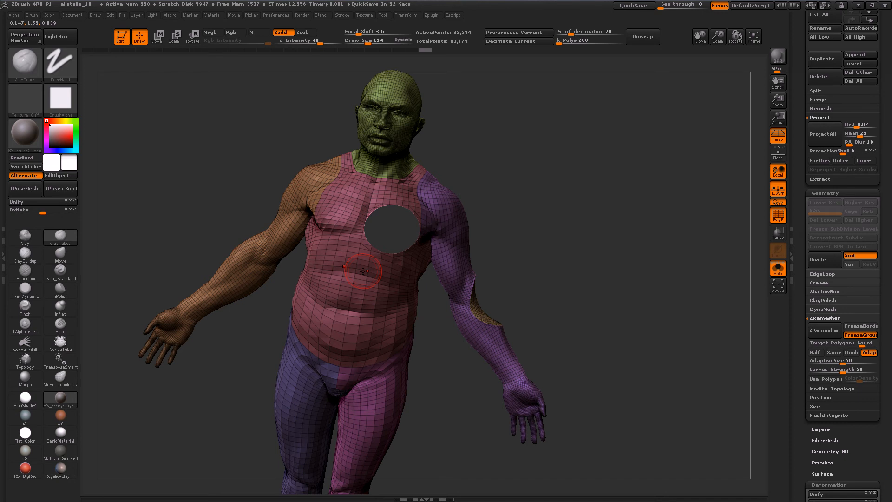
scroll(886, 332, down, 3)
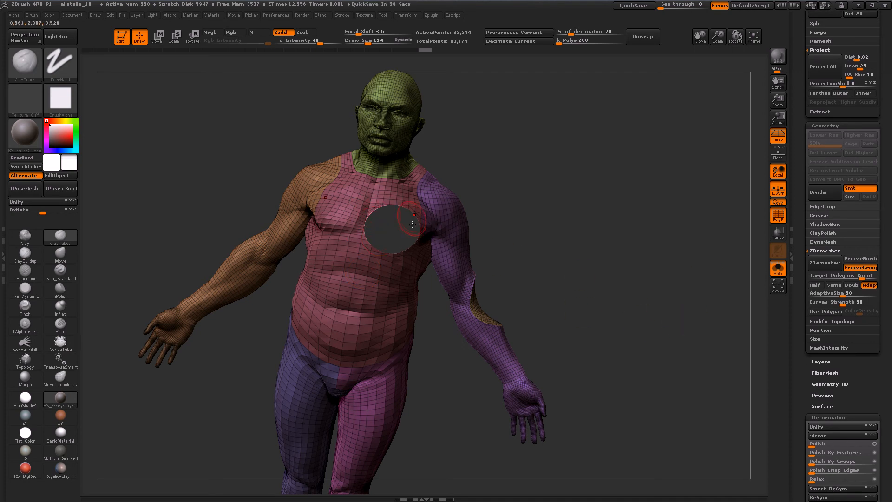
scroll(879, 392, up, 1)
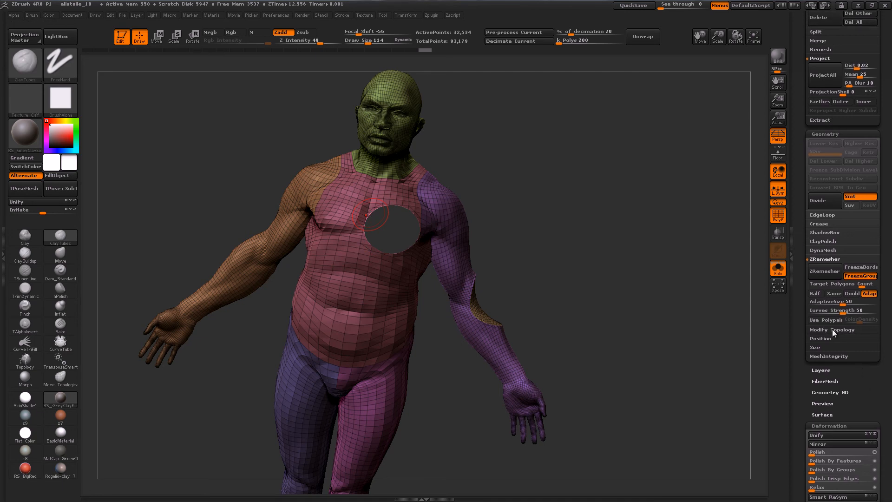
click(831, 329)
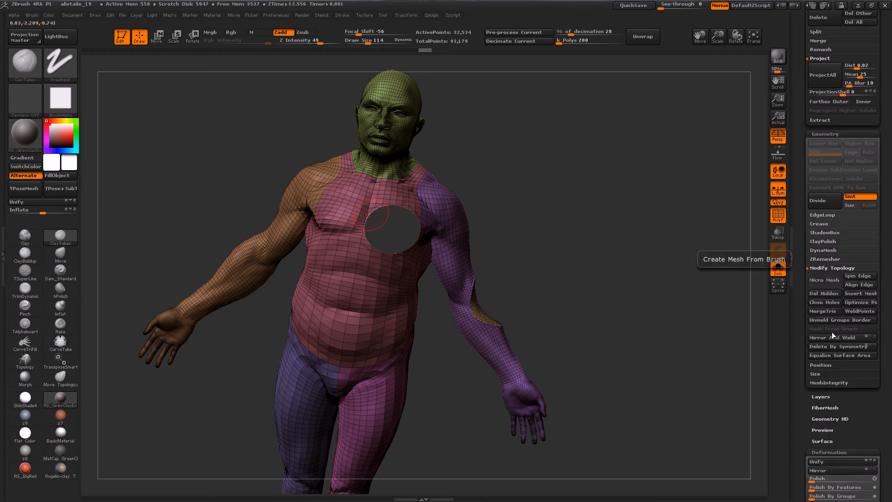
click(823, 292)
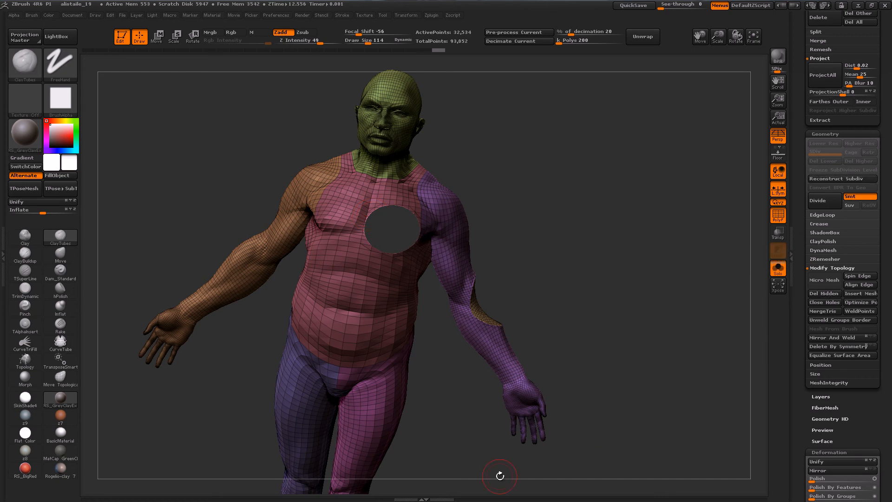
click(825, 294)
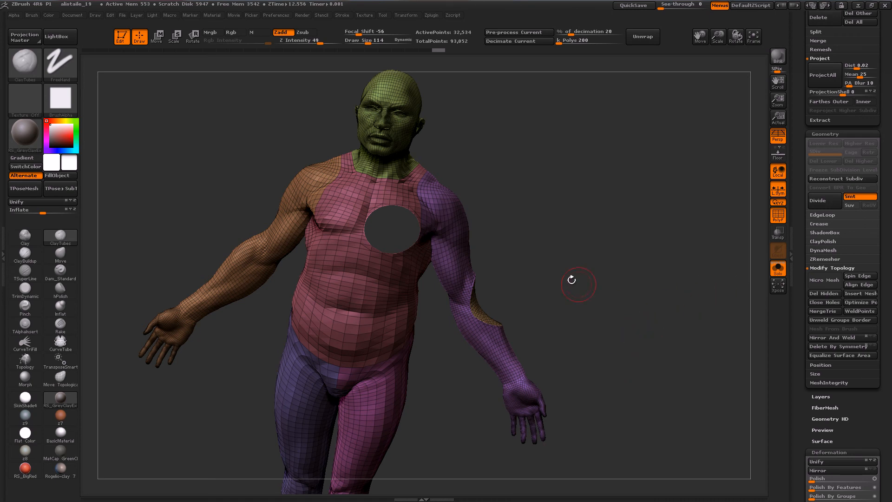
Undo and redo the deletion, and invert the mesh visibility to check for remaining hidden geometry.
key(ctrl+z)
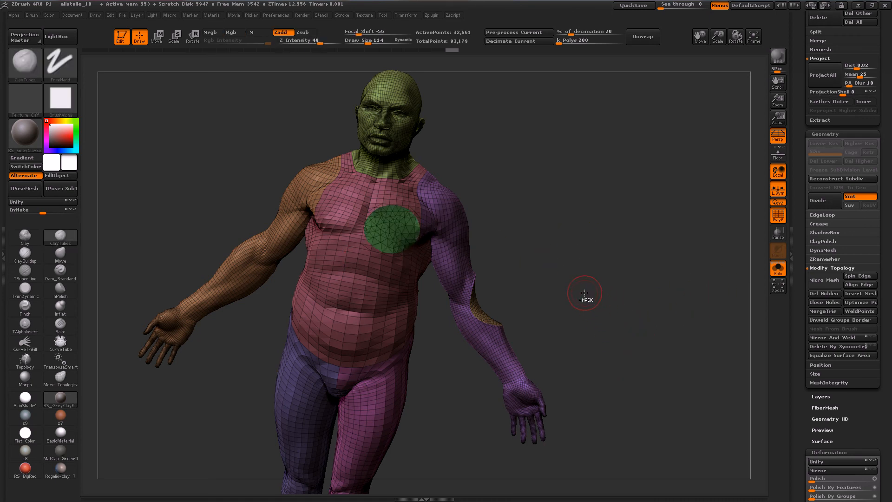
key(ctrl+shift+z)
ctrl+shift+drag(562, 255, 606, 348)
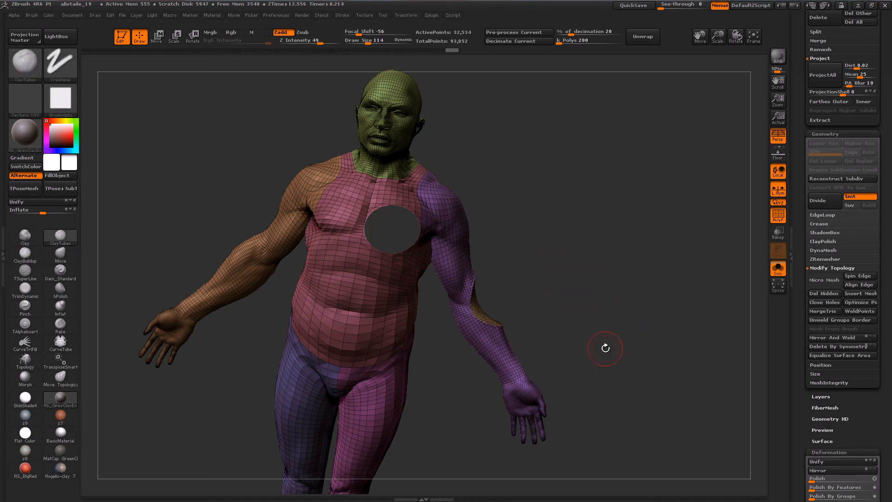
ctrl+shift+drag(571, 259, 585, 349)
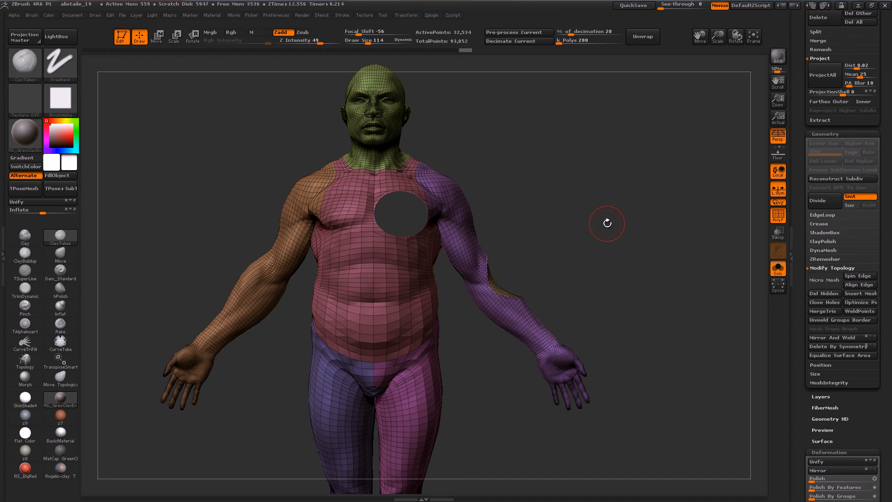
Bridge the front and back rims of the chest hole with the CurveBridge brush.
click(25, 62)
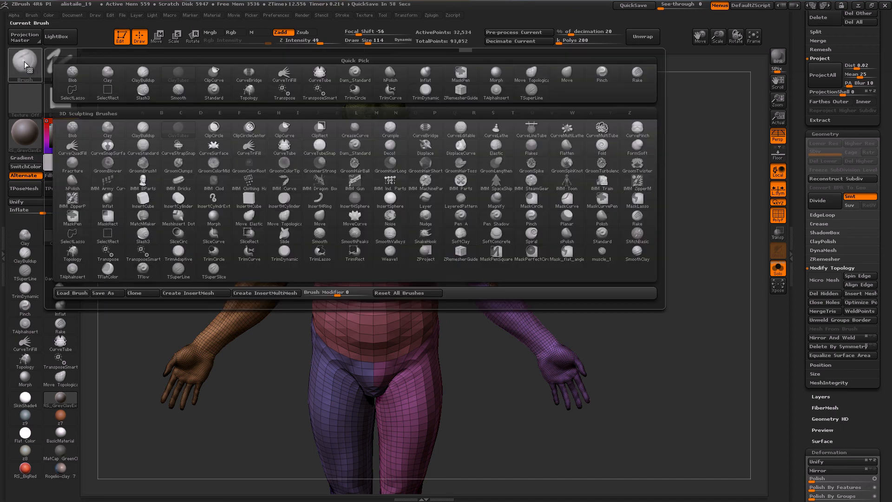
click(426, 133)
drag(539, 347, 558, 260)
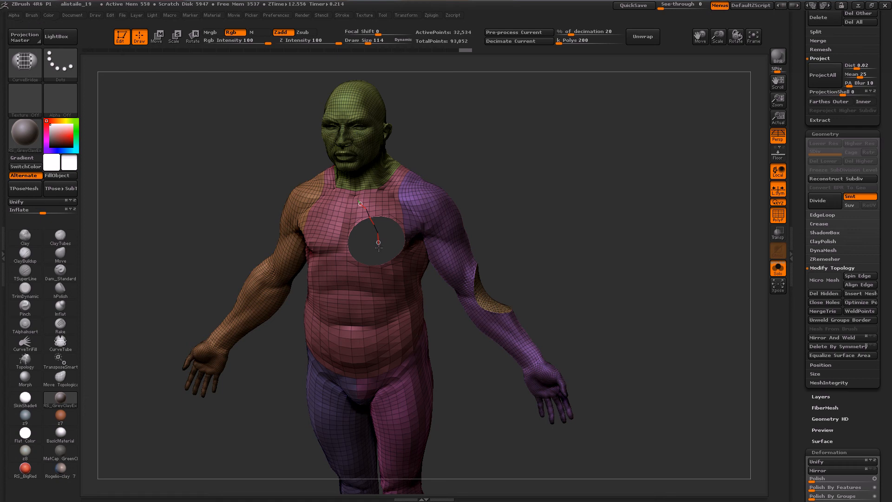
mouse_move(378, 243)
mouse_down()
mouse_move(391, 256)
mouse_move(384, 258)
mouse_up()
drag(568, 257, 471, 280)
drag(390, 258, 386, 240)
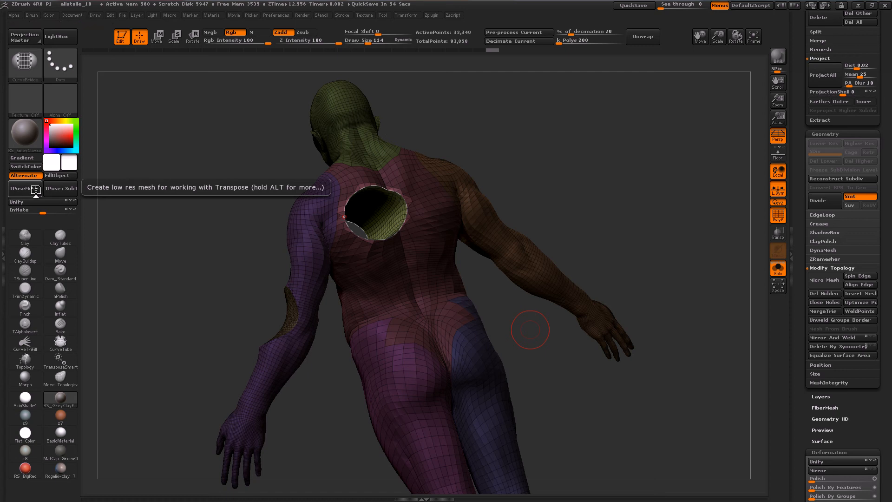
Smooth the bridged tunnel through the chest, clearing the mask between passes, and turn off the PolyFrame display.
mouse_move(528, 132)
mouse_down()
mouse_move(399, 297)
mouse_move(492, 249)
mouse_up()
key(ctrl)
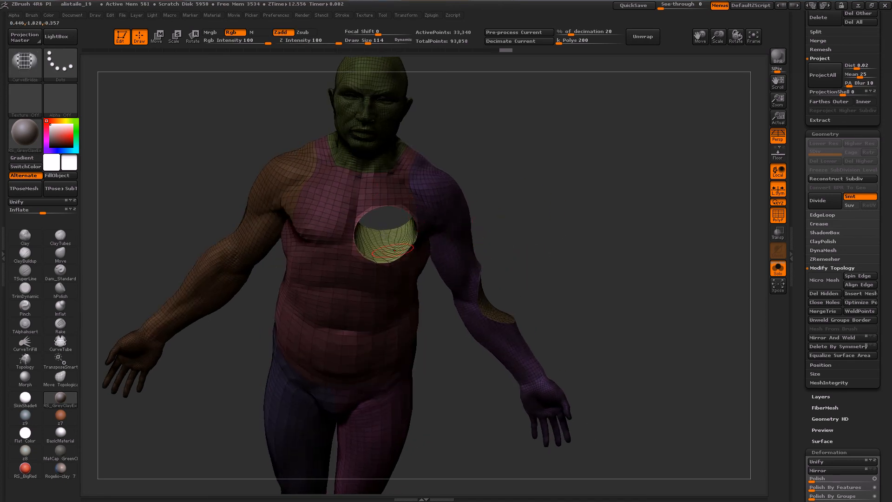
mouse_move(365, 217)
shift+mouse_down()
mouse_move(362, 242)
mouse_move(398, 258)
shift+mouse_up()
ctrl+drag(521, 197, 493, 242)
mouse_move(415, 258)
shift+mouse_down()
mouse_move(395, 260)
mouse_move(416, 232)
mouse_move(388, 203)
mouse_move(372, 266)
mouse_move(367, 242)
mouse_move(321, 228)
mouse_move(372, 222)
mouse_move(340, 234)
shift+mouse_up()
key(shift+f)
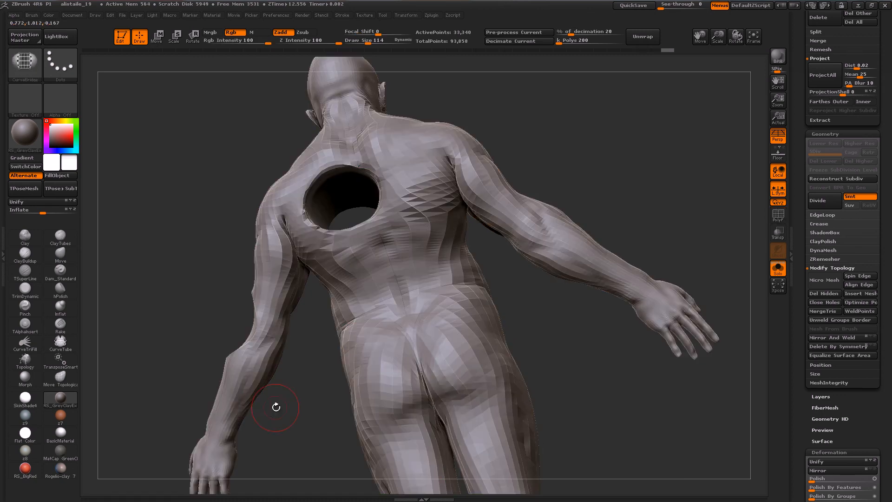
Smooth the rim of the hole on the back and turn on the PolyFrame display.
drag(270, 407, 294, 382)
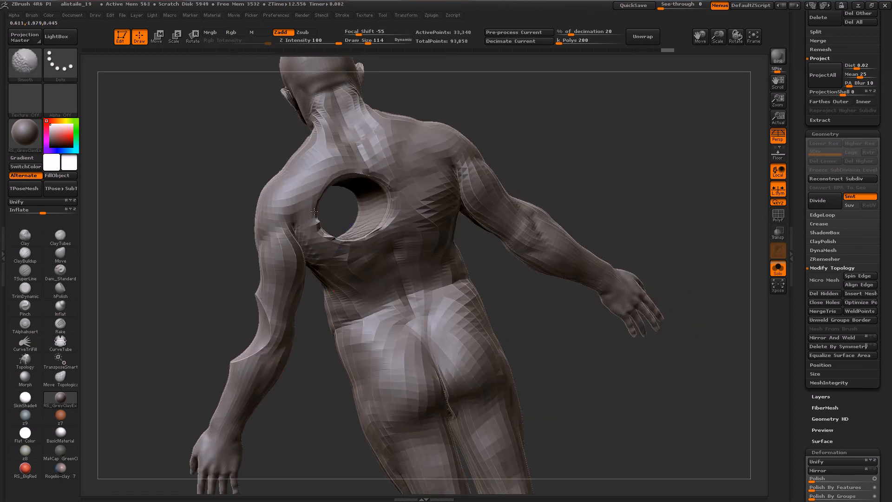
mouse_move(329, 347)
mouse_down()
mouse_move(361, 364)
mouse_move(323, 349)
mouse_up()
mouse_move(320, 225)
shift+mouse_down()
mouse_move(330, 236)
mouse_move(318, 225)
shift+mouse_up()
mouse_move(544, 308)
mouse_down()
mouse_move(482, 358)
mouse_move(510, 313)
mouse_move(583, 358)
mouse_move(553, 390)
mouse_up()
key(ctrl)
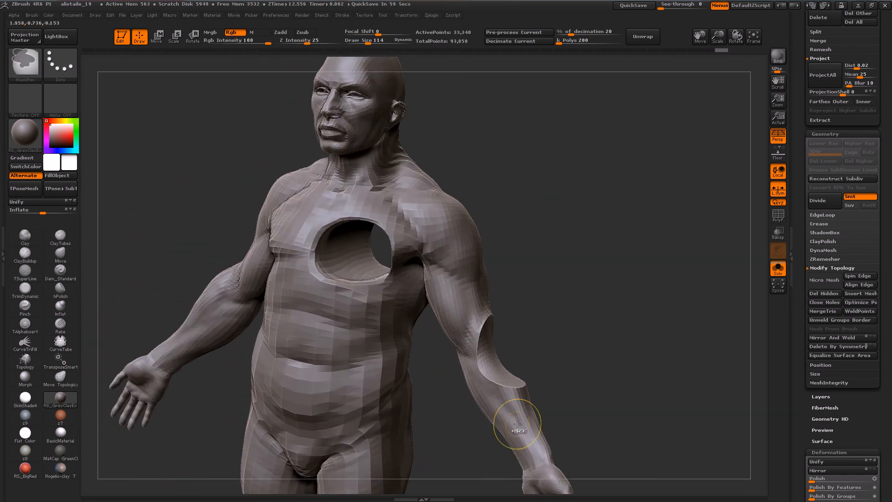
key(shift+f)
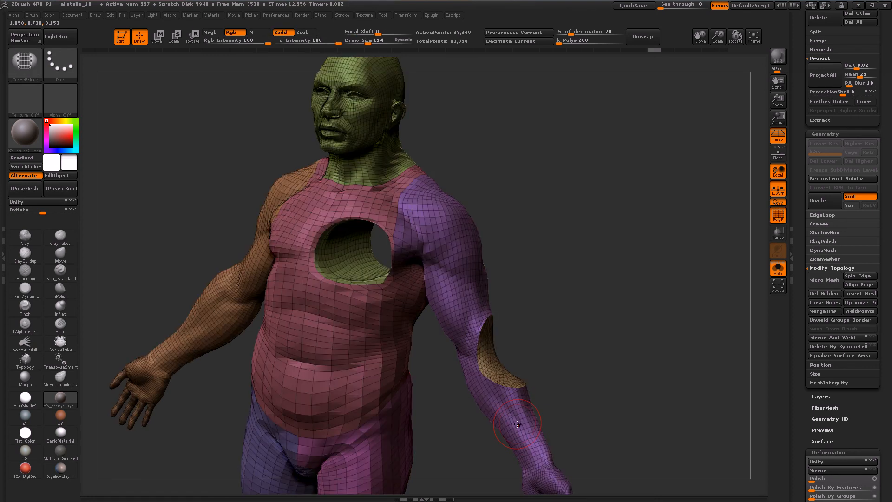
Slice the notched arm into separate polygroups above the wrist and above the elbow with the SliceCurve brush.
mouse_move(553, 381)
mouse_down()
mouse_move(609, 267)
mouse_move(564, 260)
mouse_up()
key(ctrl+shift)
ctrl+shift+click(26, 66)
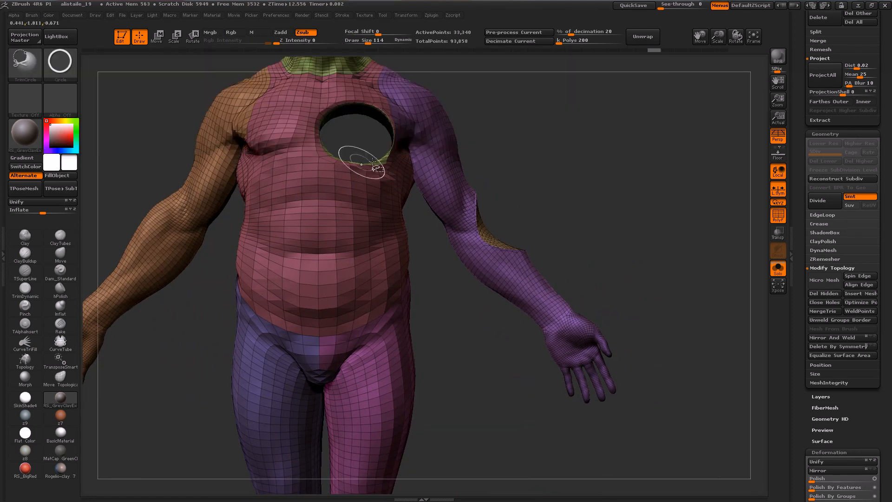
ctrl+shift+click(25, 65)
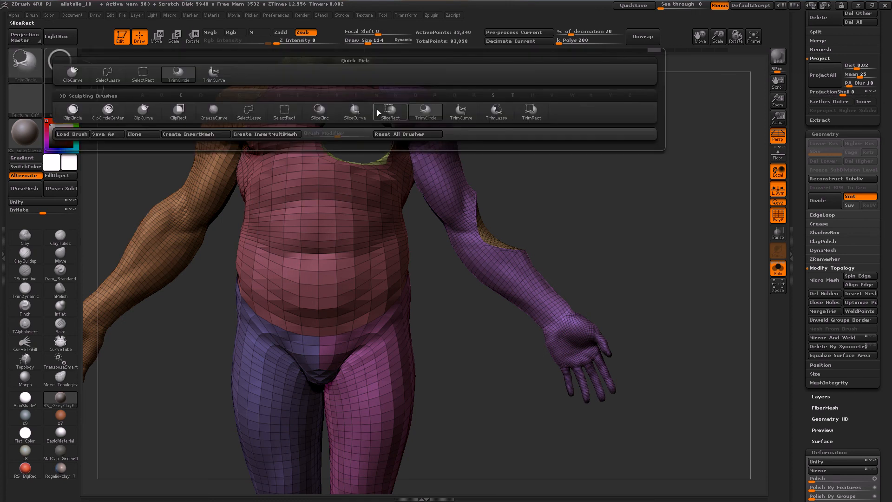
click(348, 111)
ctrl+shift+drag(597, 243, 478, 343)
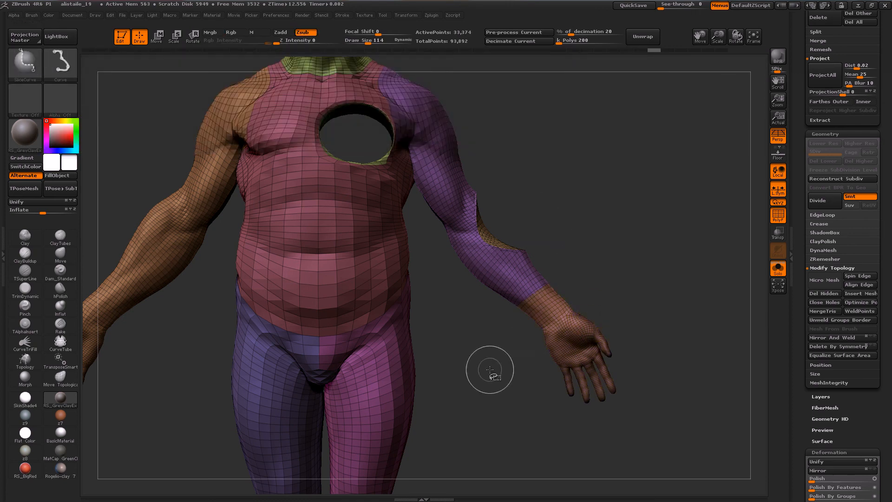
ctrl+shift+drag(514, 184, 452, 157)
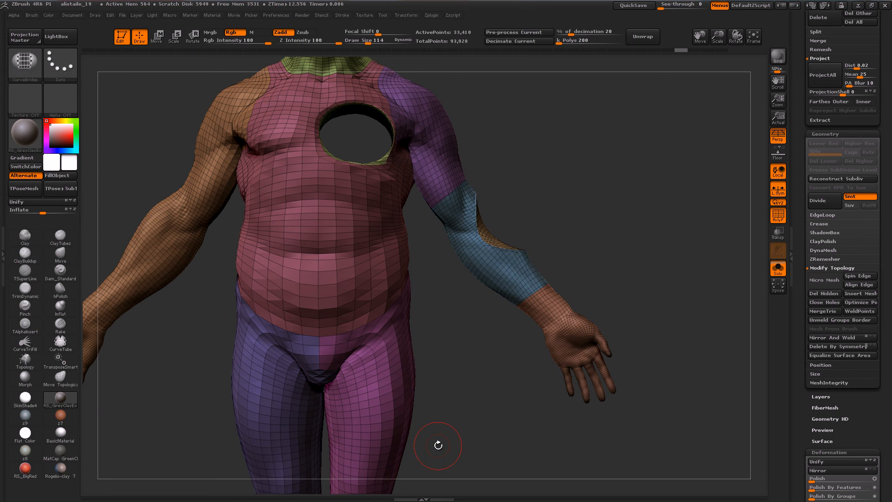
Hide the sliced elbow-to-wrist polygroup and delete it with Del Hidden.
ctrl+shift+click(513, 271)
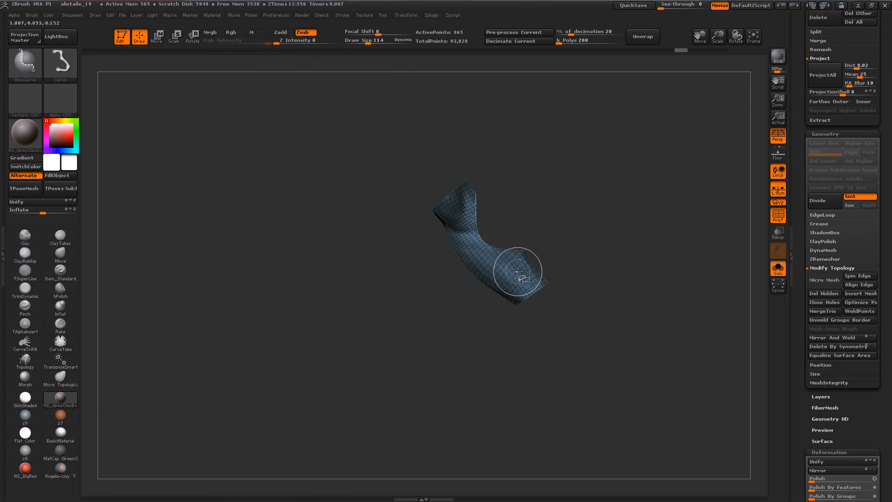
ctrl+shift+drag(621, 290, 645, 399)
ctrl+alt+shift+click(486, 230)
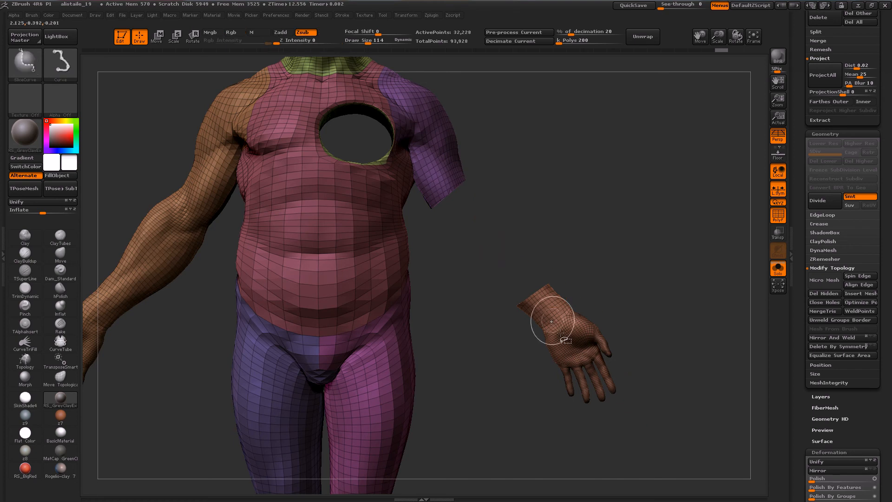
click(824, 293)
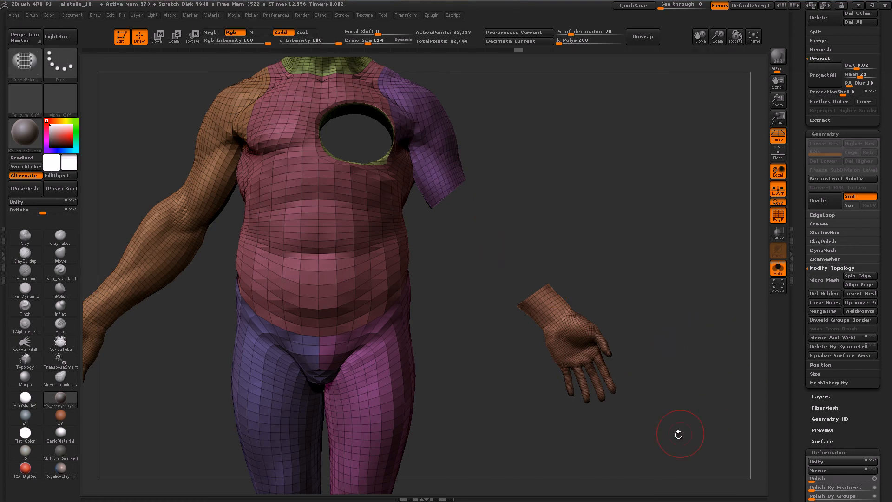
Bridge the open edge of the severed wrist to the open edge of the upper arm with the CurveBridge brush.
mouse_move(563, 438)
mouse_down()
mouse_move(629, 302)
mouse_move(622, 315)
mouse_move(607, 251)
mouse_move(558, 237)
mouse_up()
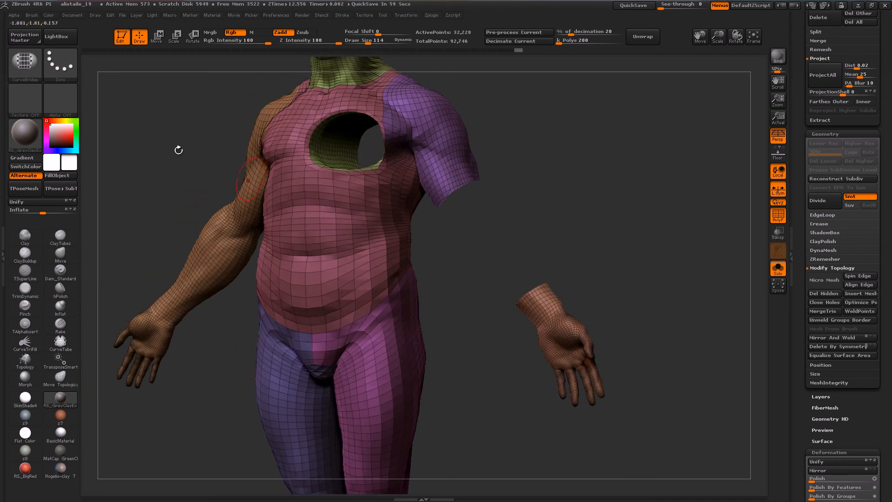
click(30, 58)
click(532, 234)
click(538, 285)
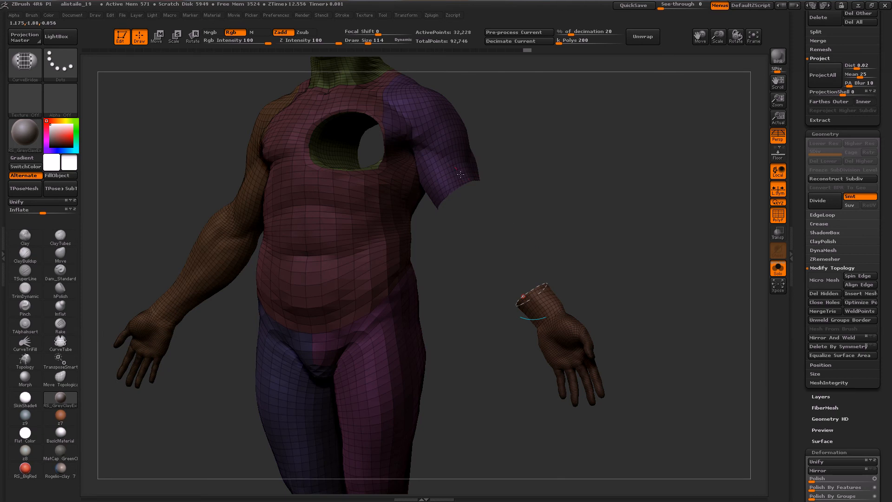
click(465, 186)
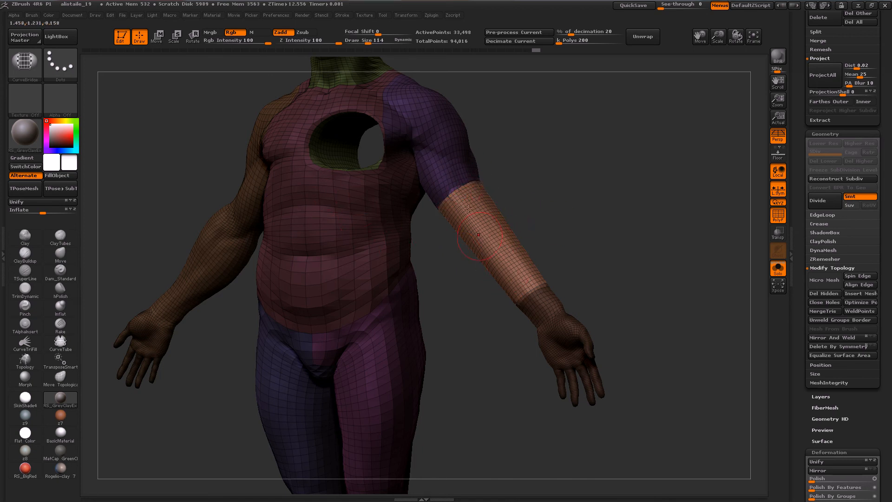
Try to bridge two freehand curves on the upper arm and belly with CurveBridge, and undo the result.
drag(464, 149, 467, 152)
drag(326, 253, 373, 291)
drag(456, 344, 468, 279)
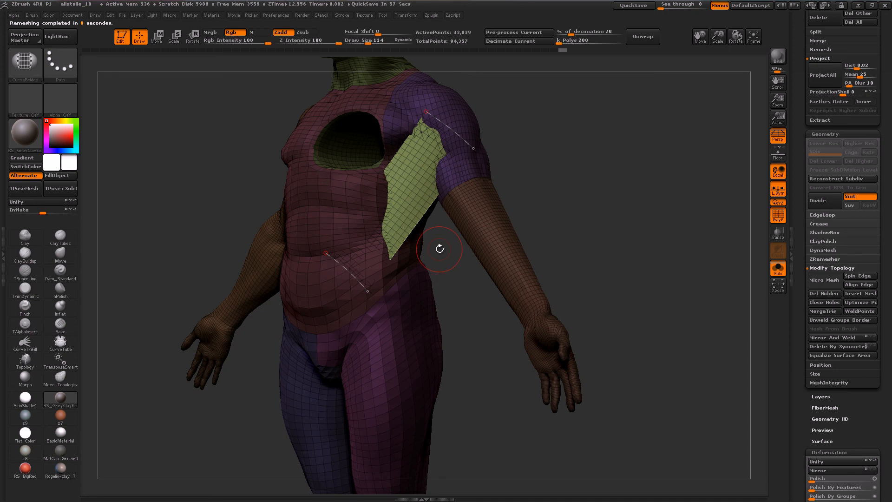
key(ctrl+z)
key(ctrl+z)
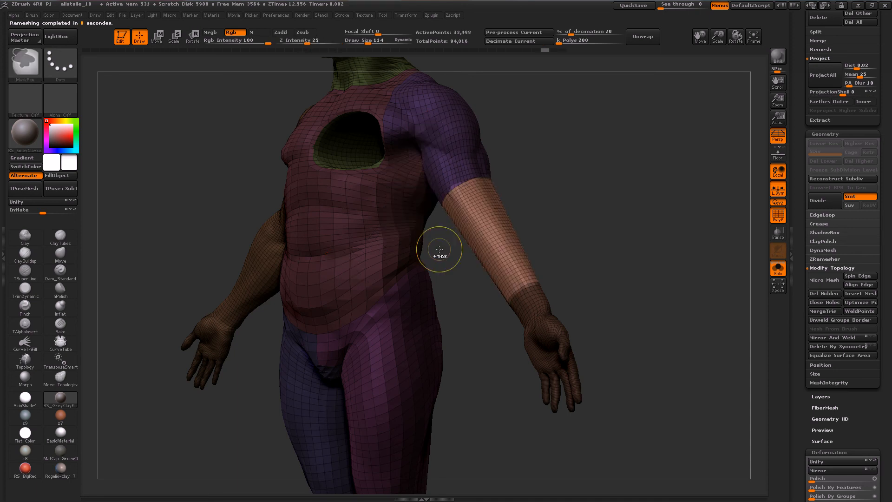
Reframe the figure from the front and select the CreaseCurve brush.
drag(440, 249, 640, 293)
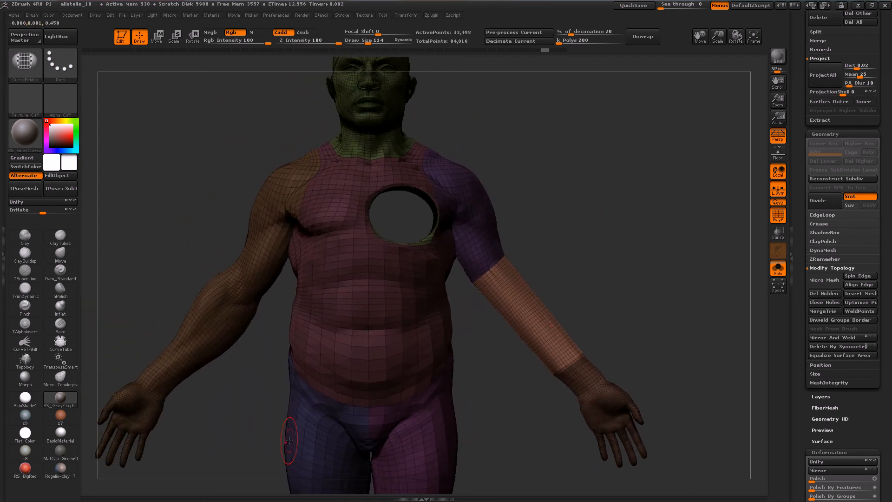
ctrl+shift+click(26, 64)
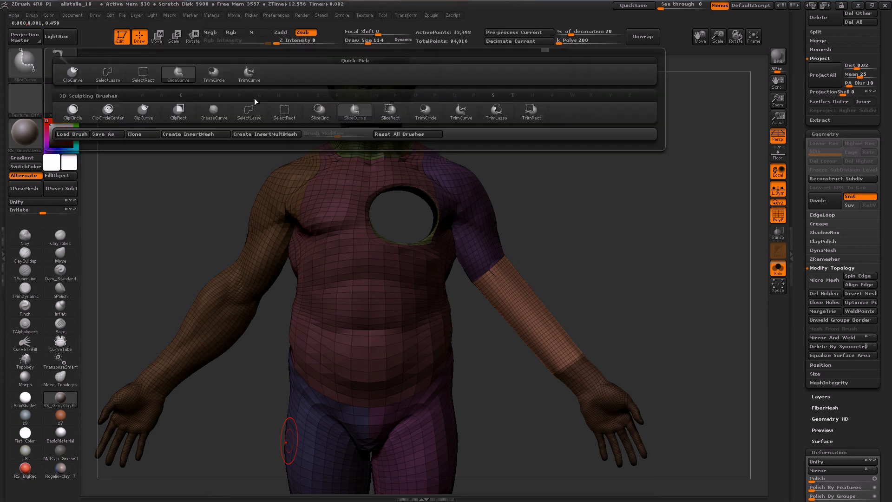
click(213, 113)
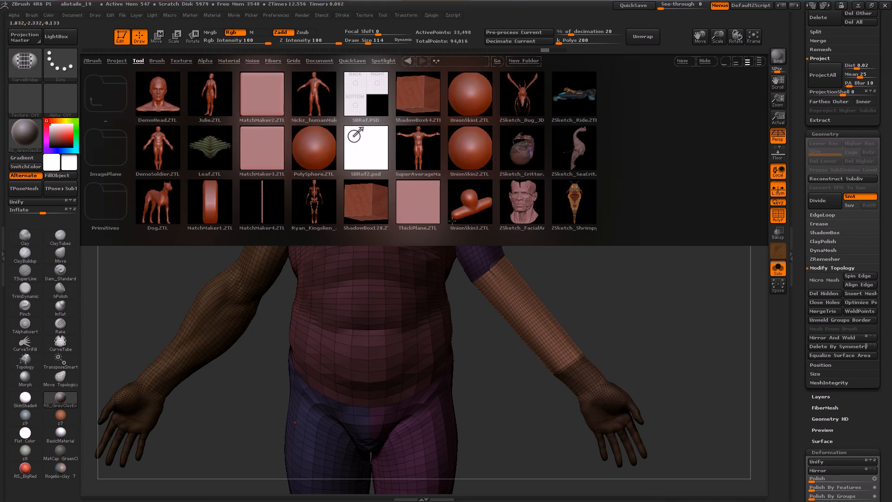
Load the PolySphere tool from LightBox.
click(318, 154)
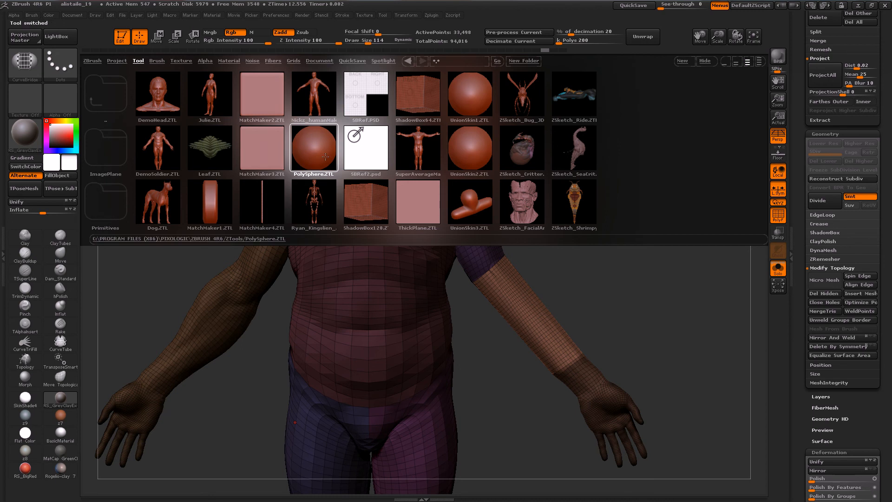
click(60, 40)
click(58, 37)
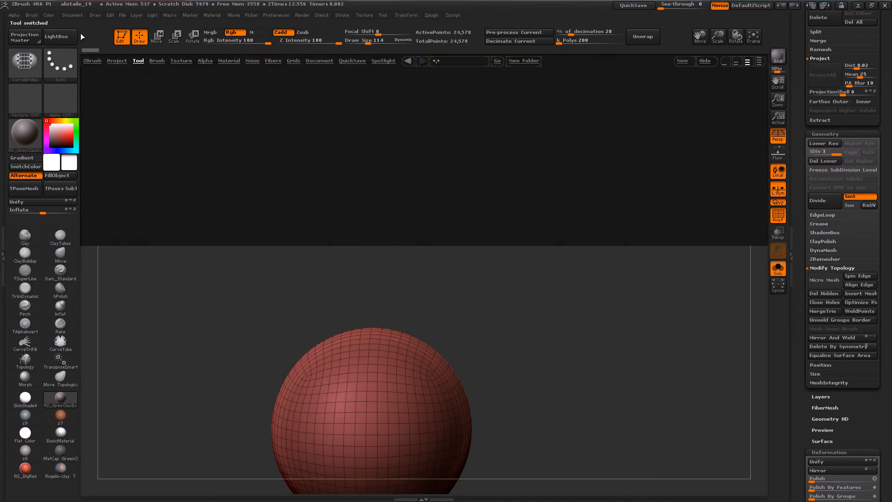
Open the DefaultCube project from LightBox without saving changes to the current project.
click(116, 61)
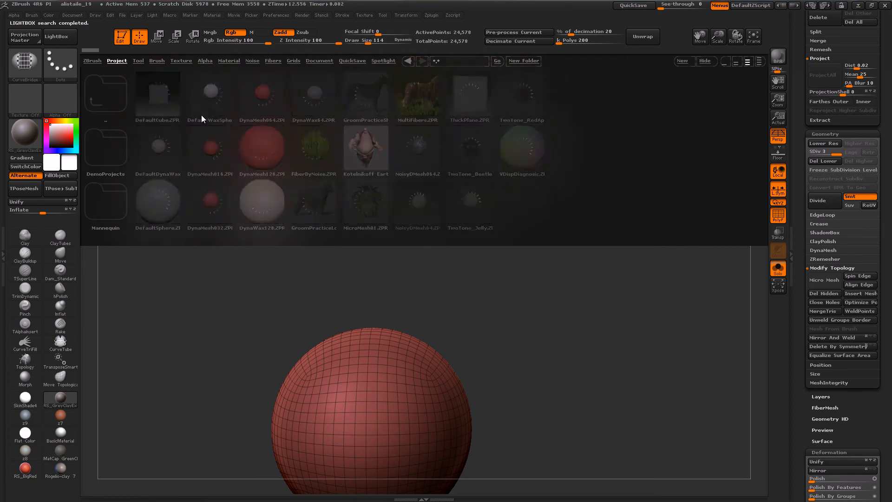
double_click(167, 104)
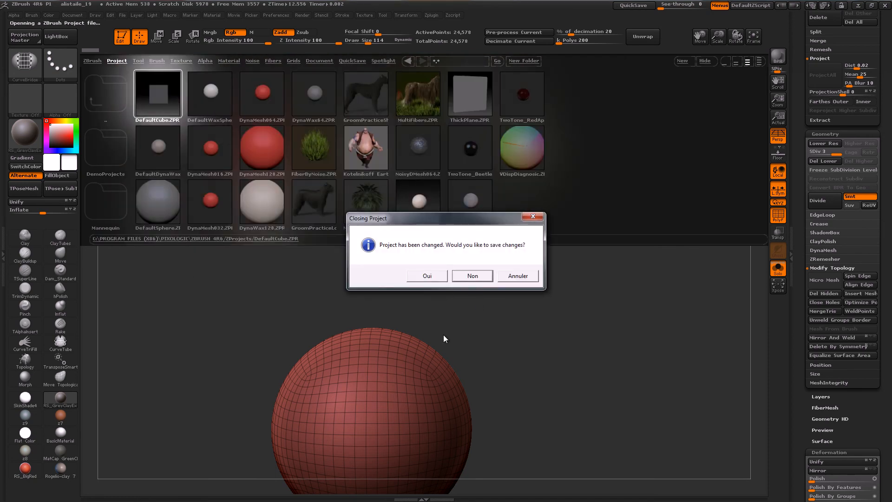
click(471, 276)
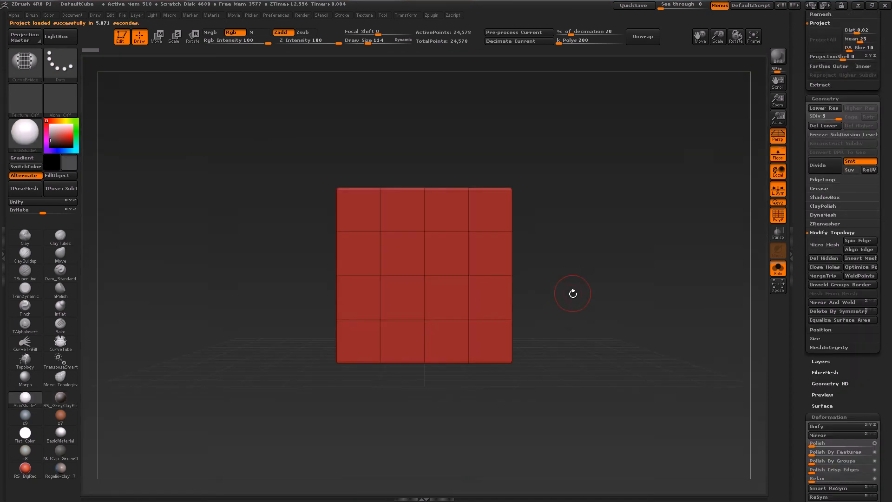
Lower the cube's subdivision level and delete the other subdivision levels.
drag(825, 117, 810, 117)
click(851, 126)
drag(669, 279, 608, 333)
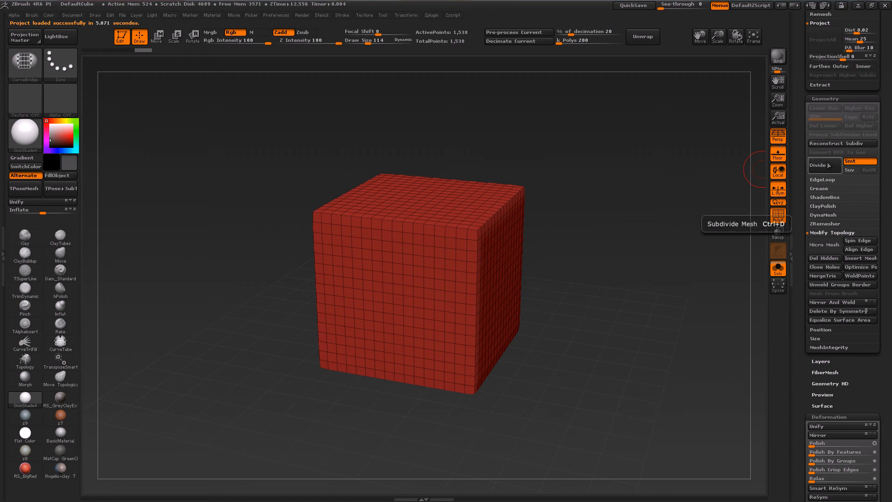
Draw three CreaseCurve lines on the cube: a diagonal across the front and one near each upper corner.
key(ctrl+shift)
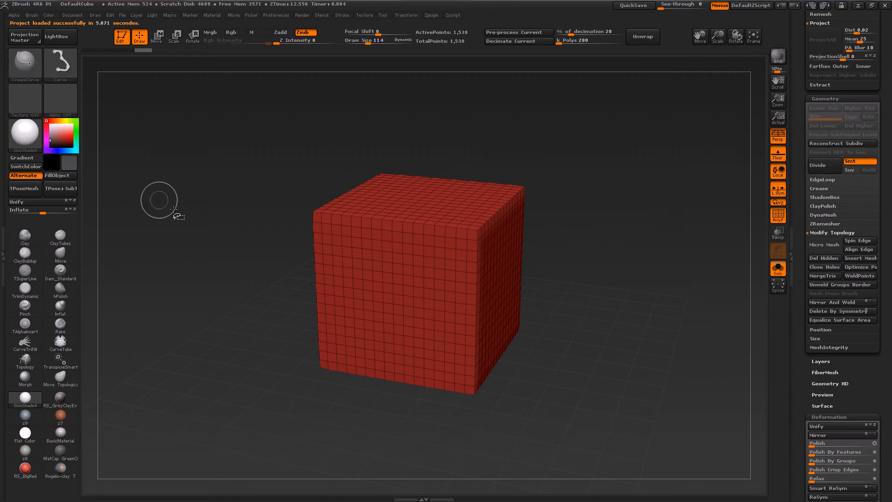
drag(216, 409, 625, 216)
ctrl+shift+drag(330, 174, 332, 290)
drag(596, 199, 558, 195)
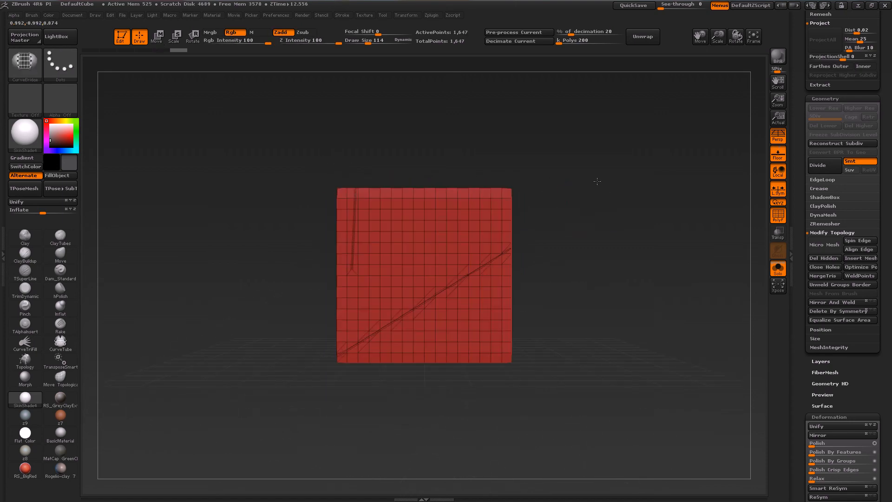
mouse_move(483, 171)
ctrl+shift+mouse_down()
mouse_move(534, 216)
mouse_move(594, 249)
mouse_move(588, 278)
mouse_move(524, 302)
ctrl+shift+mouse_up()
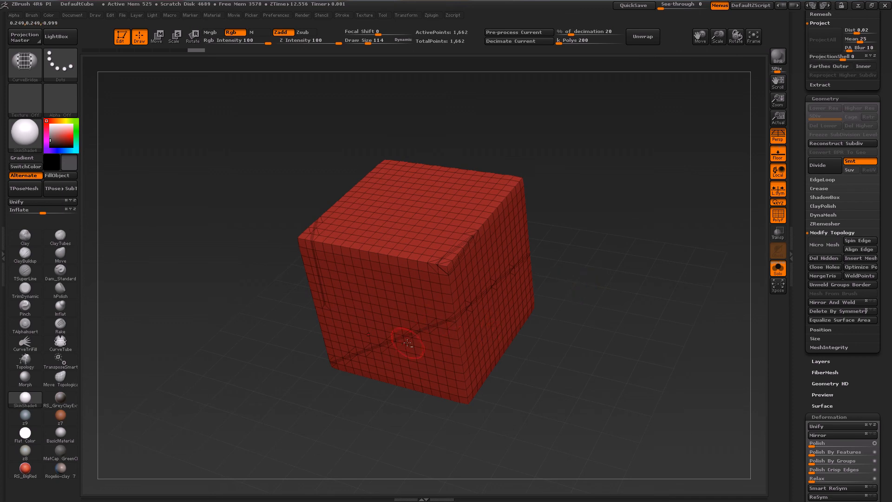
Divide the creased cube up to SDiv 6 and inspect its edges with the PolyFrame display off.
scroll(458, 339, up, 5)
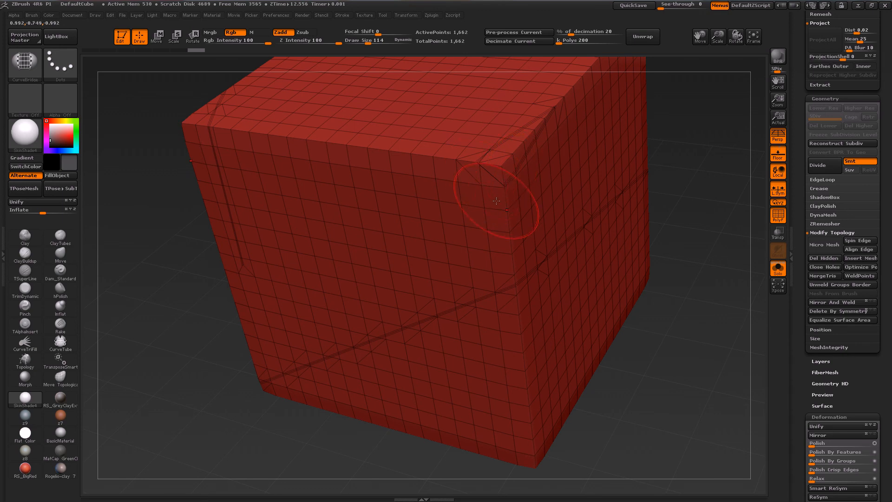
click(824, 166)
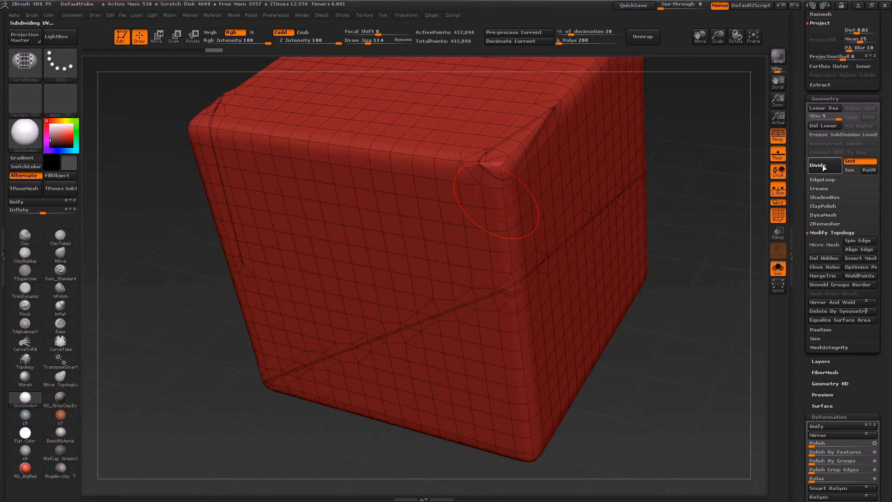
key(shift+f)
drag(609, 315, 588, 302)
right_drag(588, 302, 604, 323)
right_drag(372, 186, 511, 171)
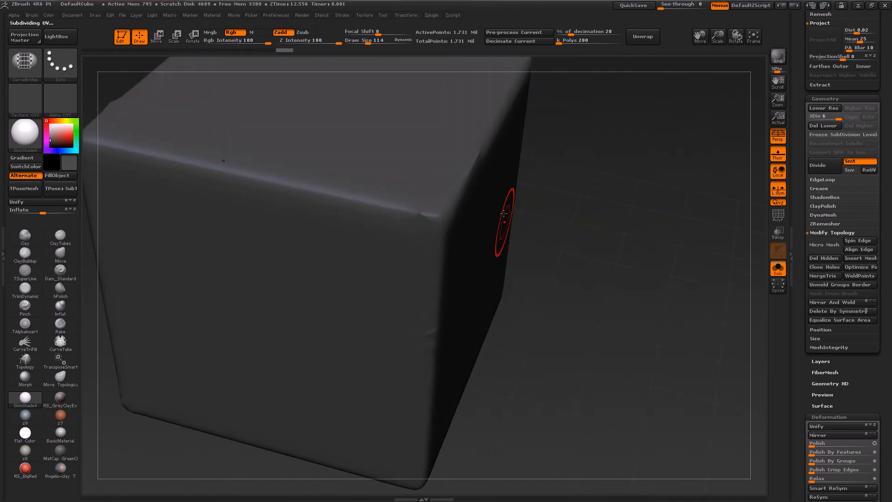
Step down the subdivision levels, undo the divisions and turn the PolyFrame display on.
key(shift+d)
key(shift+d)
key(ctrl+z)
key(ctrl+z)
key(ctrl+z)
key(ctrl+z)
key(ctrl+z)
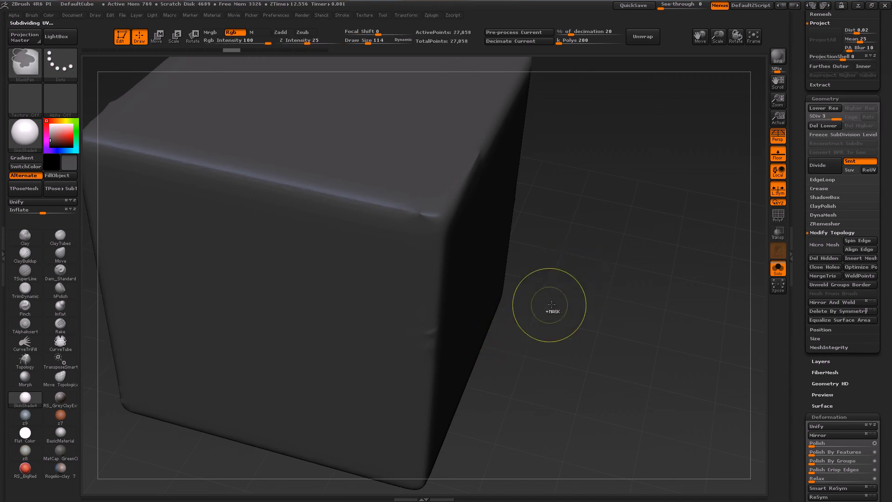
key(shift+f)
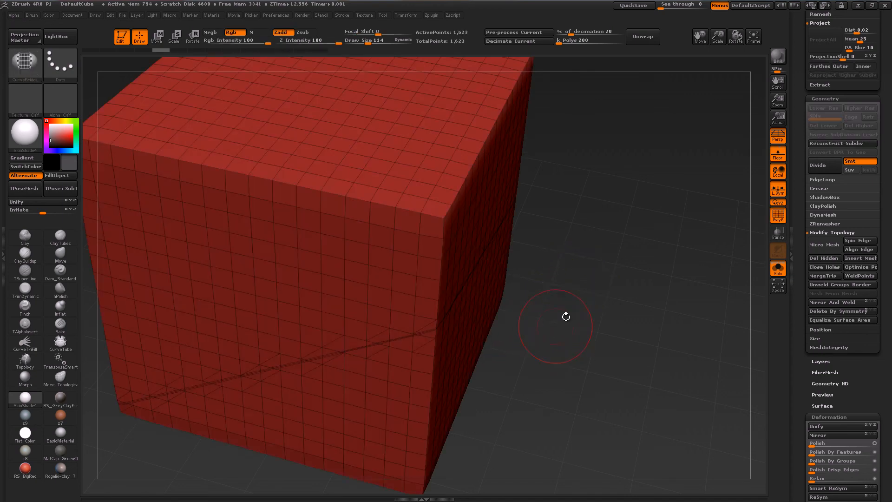
Undo the remaining CreaseCurve cuts on the cube.
key(ctrl+z)
key(ctrl+z)
key(ctrl+z)
key(ctrl+z)
key(ctrl+z)
key(ctrl+z)
key(ctrl+z)
Reduce the cube to a coarse mesh with Reconstruct Subdiv and draw a diagonal CreaseCurve line across its upper right corner.
click(834, 145)
mouse_move(603, 369)
alt+mouse_down()
mouse_move(578, 309)
mouse_move(587, 291)
mouse_move(549, 308)
mouse_move(517, 374)
alt+mouse_up()
mouse_move(538, 338)
mouse_down()
mouse_move(542, 355)
mouse_move(546, 338)
mouse_up()
mouse_move(353, 249)
ctrl+shift+mouse_down()
mouse_move(467, 360)
mouse_move(483, 407)
mouse_move(469, 408)
mouse_move(498, 396)
mouse_move(486, 390)
mouse_move(527, 346)
mouse_move(531, 328)
mouse_move(530, 367)
mouse_move(527, 355)
ctrl+shift+mouse_up()
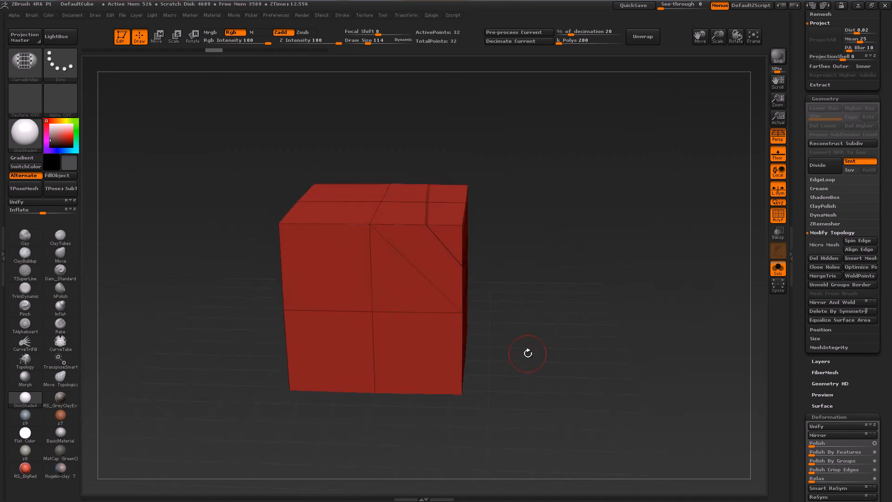
Turn off perspective and draw a diagonal CreaseCurve line across the cube's upper left corner.
shift+drag(528, 257, 513, 224)
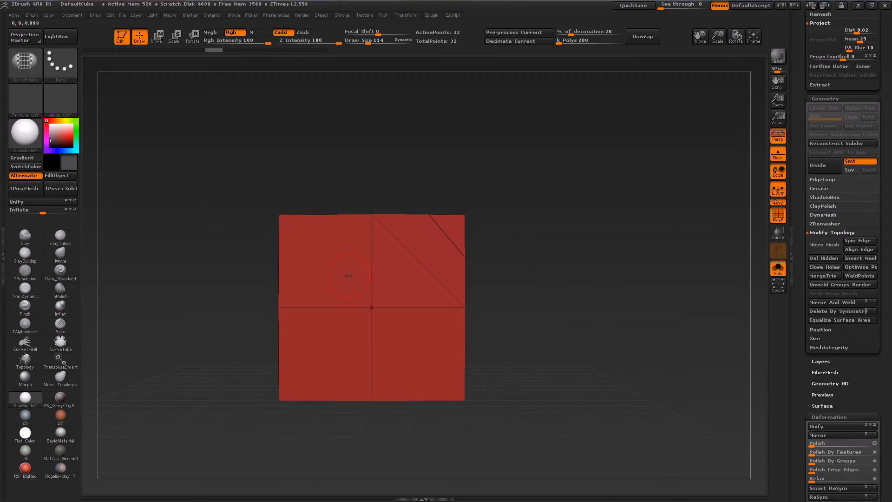
key(p)
ctrl+shift+drag(309, 210, 279, 242)
drag(492, 262, 462, 312)
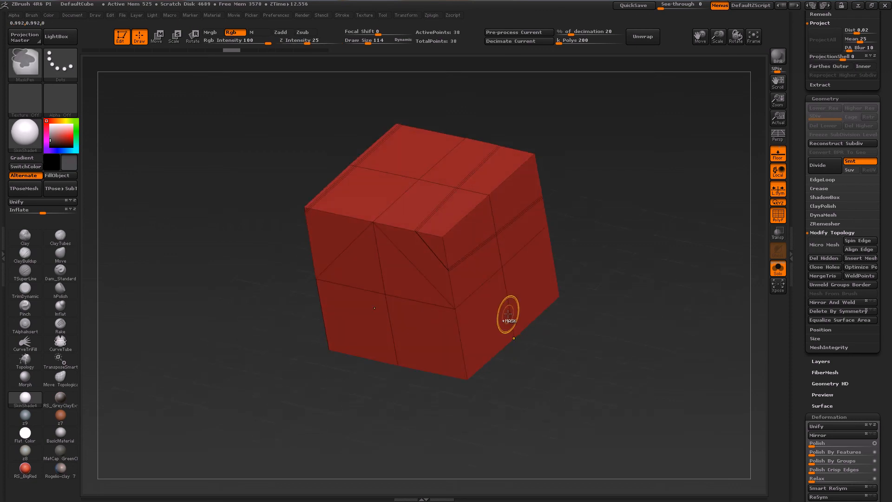
Subdivide the creased cube four times and bring its smoothed upper corner into close view.
key(ctrl+d)
key(ctrl+d)
key(ctrl+d)
key(ctrl+d)
mouse_move(478, 353)
mouse_down()
mouse_move(491, 336)
mouse_move(259, 249)
mouse_move(211, 418)
mouse_move(227, 359)
mouse_up()
right_drag(413, 232, 258, 272)
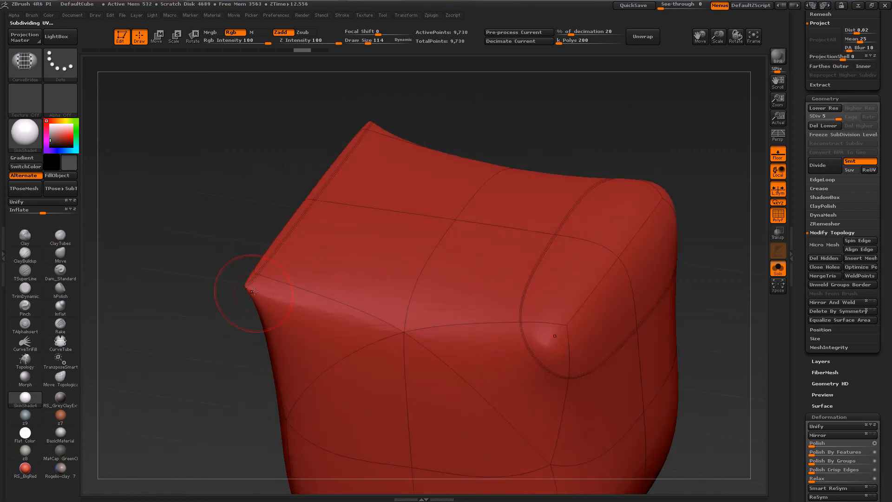
Toggle the PolyFrame display off and on to inspect the creased corner, and undo the divisions.
right_drag(510, 330, 367, 325)
key(shift+f)
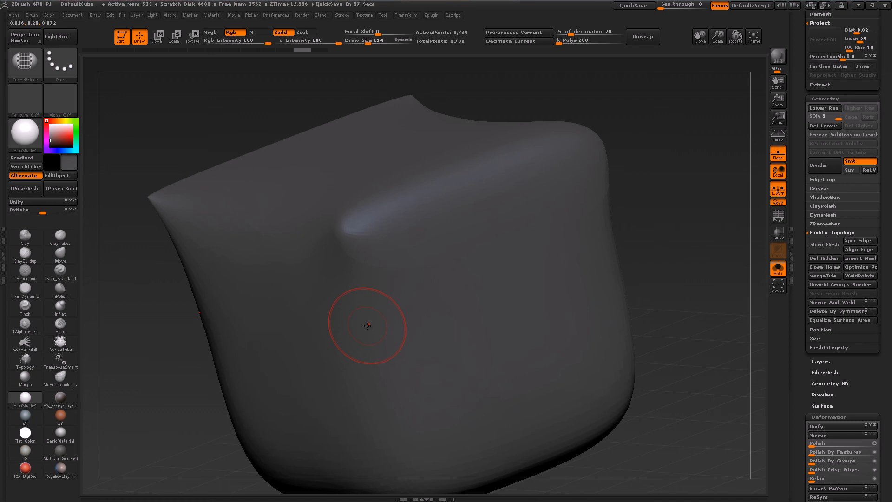
key(shift+f)
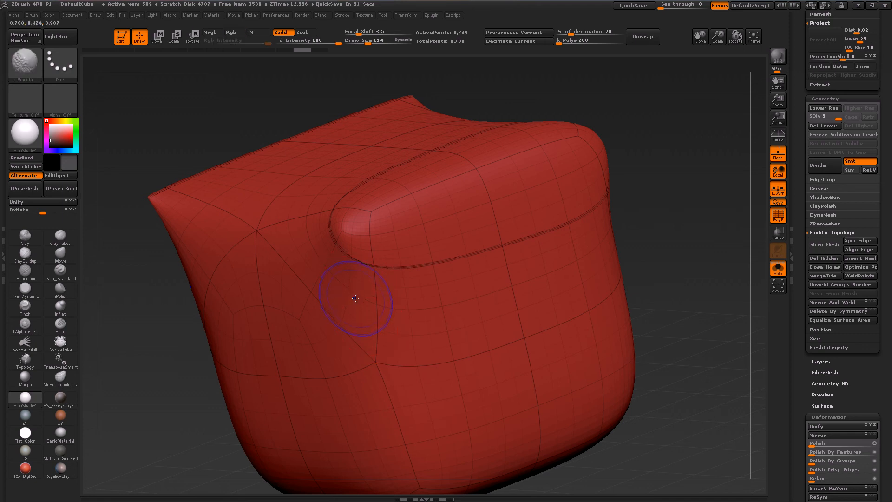
key(ctrl+z)
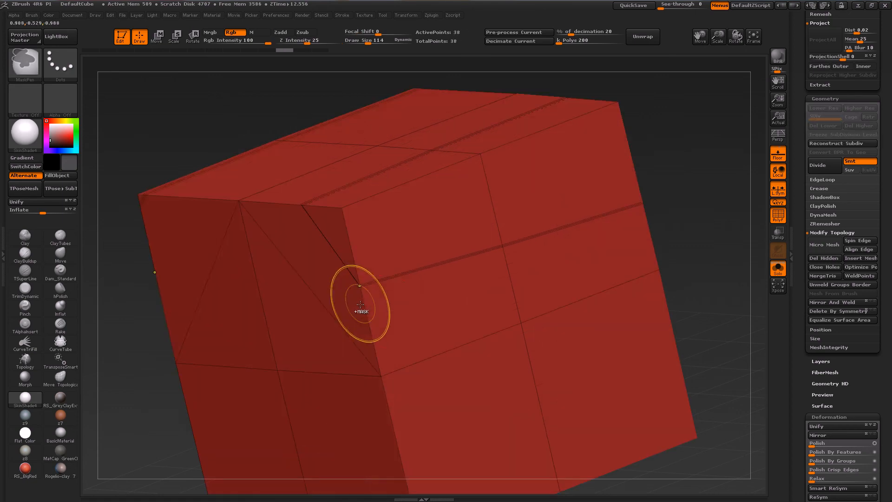
Draw a CreaseCurve line slanting across the middle of the cube's faces and orbit around to check it.
mouse_move(409, 311)
right_down()
mouse_move(479, 308)
mouse_move(351, 316)
mouse_move(426, 307)
right_up()
mouse_move(250, 405)
ctrl+shift+mouse_down()
mouse_move(345, 299)
mouse_move(484, 369)
mouse_move(549, 305)
ctrl+shift+mouse_up()
drag(514, 466, 307, 354)
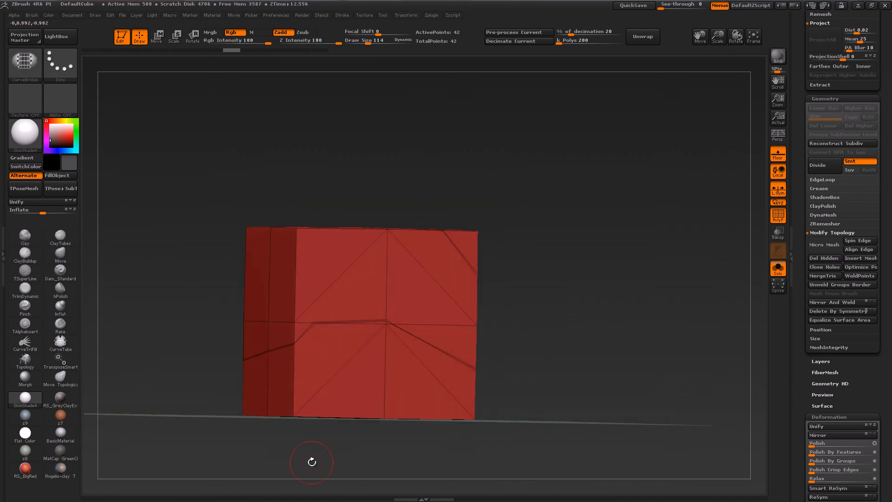
Subdivide the creased cube to check its smoothing and step back down to the lowest subdivision level.
key(ctrl+d)
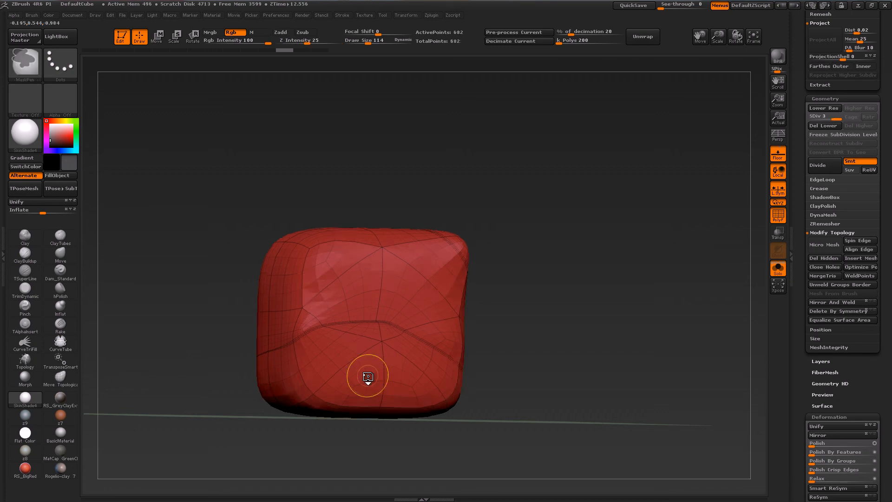
key(shift+d)
key(shift+d)
key(shift+d)
mouse_move(564, 346)
mouse_down()
mouse_move(534, 416)
mouse_move(565, 372)
mouse_move(516, 379)
mouse_up()
Undo the divisions, the CreaseCurve lines and the subdivision reconstruction on the cube.
key(ctrl+z)
key(ctrl+z)
key(ctrl+z)
key(ctrl+z)
key(ctrl+z)
key(ctrl+z)
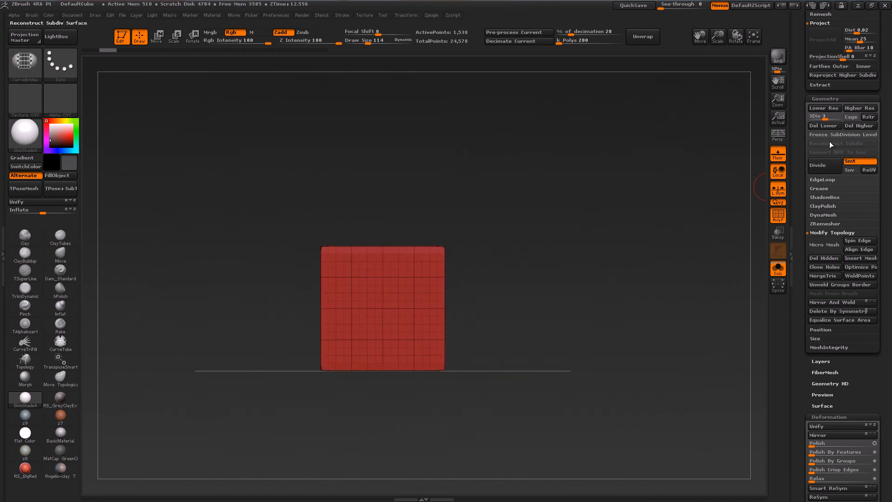
Move the cube to a denser subdivision level and delete its lower and higher levels.
click(832, 117)
click(829, 125)
click(855, 125)
alt+drag(567, 360, 540, 348)
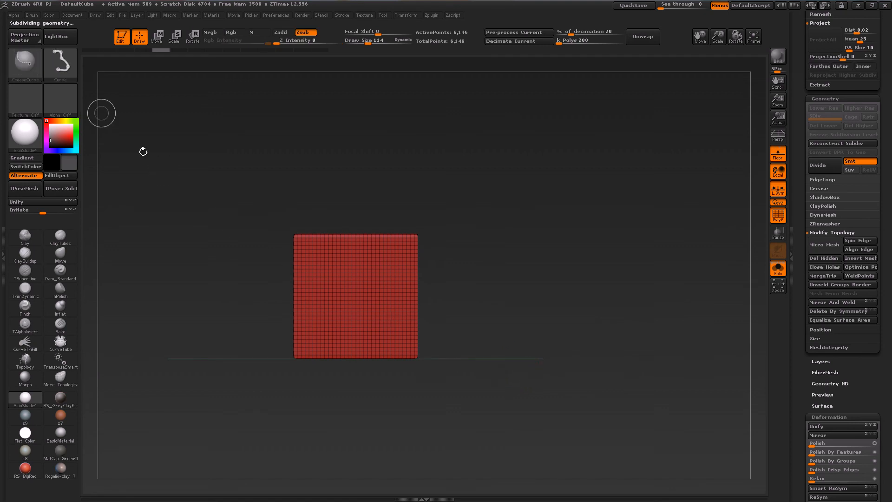
Choose the TrimCurve brush, trim off the cube's right part along a slanted line, and undo the trim.
ctrl+shift+click(24, 60)
click(461, 111)
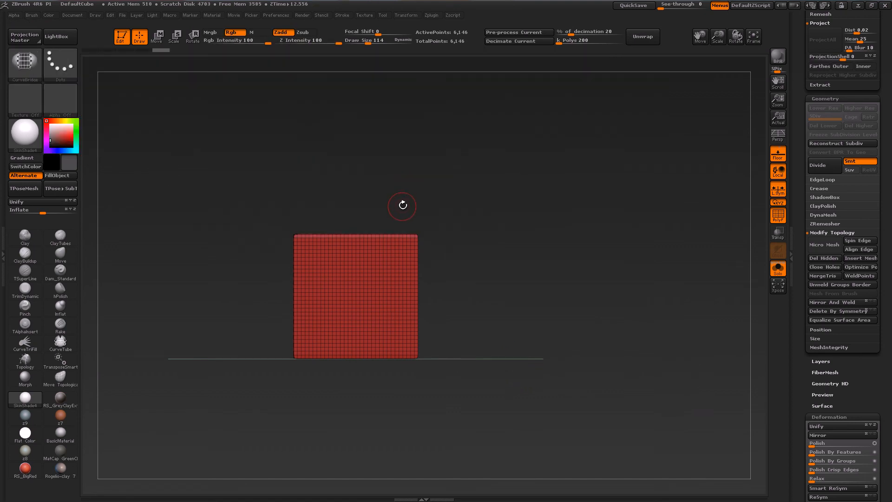
ctrl+shift+drag(391, 185, 320, 379)
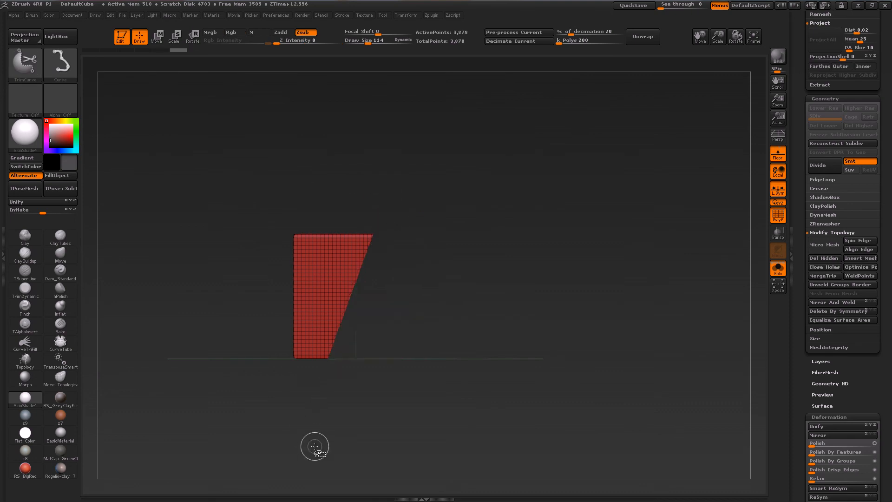
drag(315, 446, 427, 407)
key(ctrl+z)
key(shift)
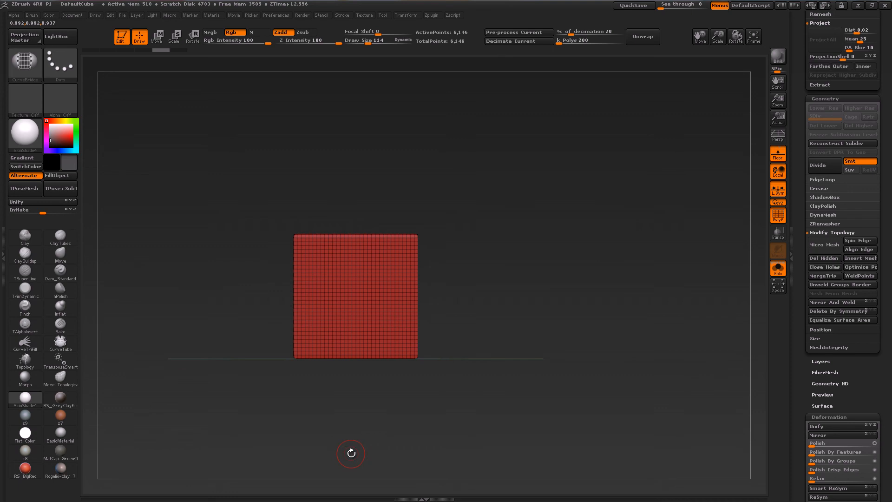
Open the Clip Brush Modifiers in the brush settings and point out the BRadius option.
click(31, 15)
scroll(84, 382, down, 10)
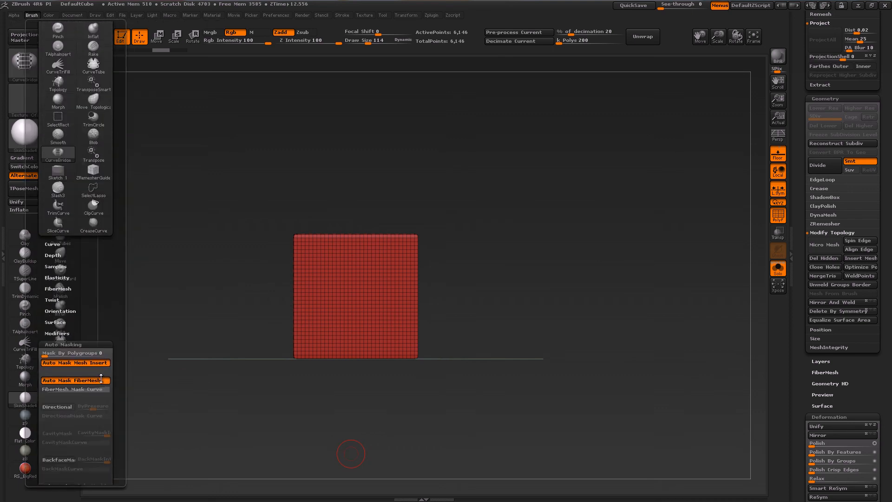
click(85, 301)
scroll(90, 276, down, 2)
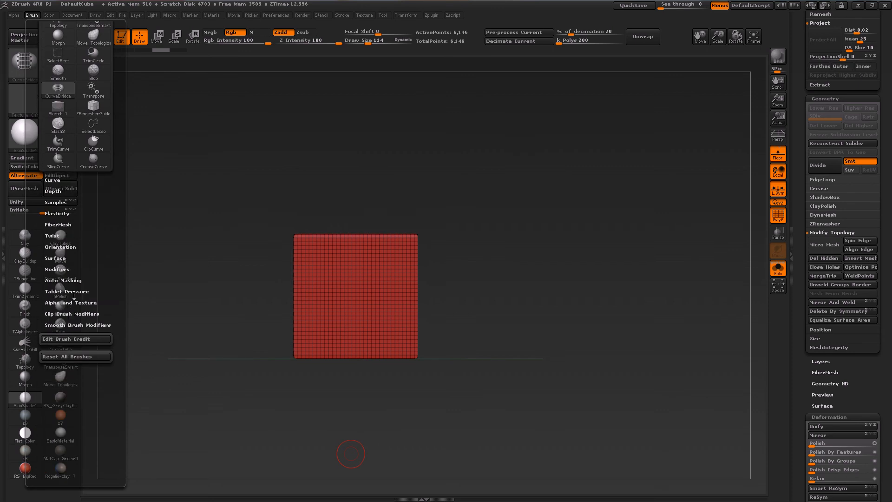
click(82, 314)
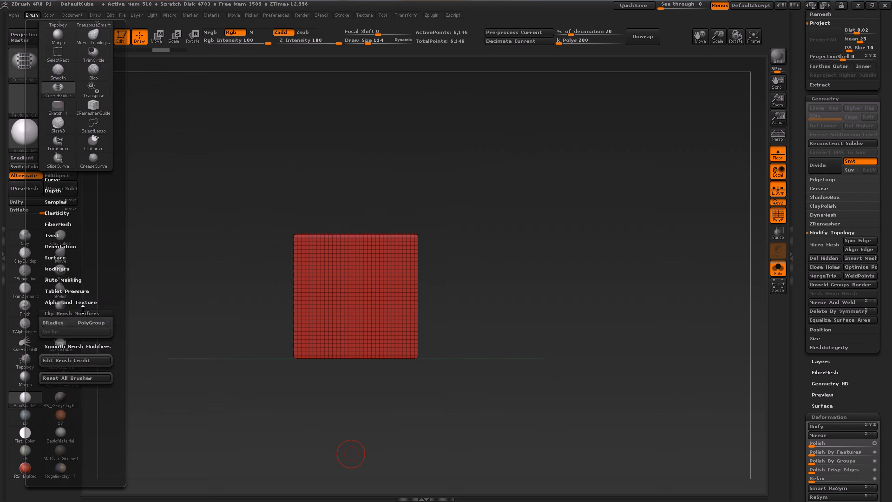
click(59, 323)
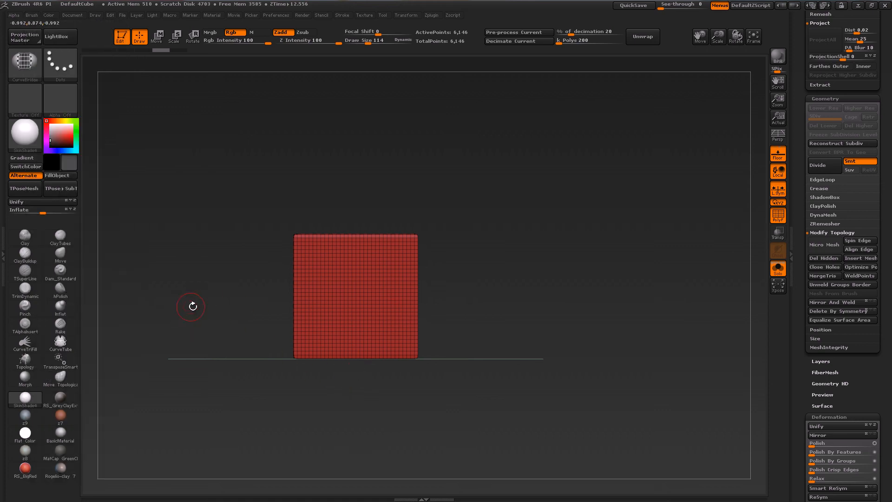
Turn on BRadius for TrimCurve, trim the cube down to a slanted strip, and undo the trim.
key(ctrl+space)
mouse_move(369, 167)
ctrl+shift+mouse_down()
mouse_move(339, 369)
mouse_move(342, 409)
ctrl+shift+mouse_up()
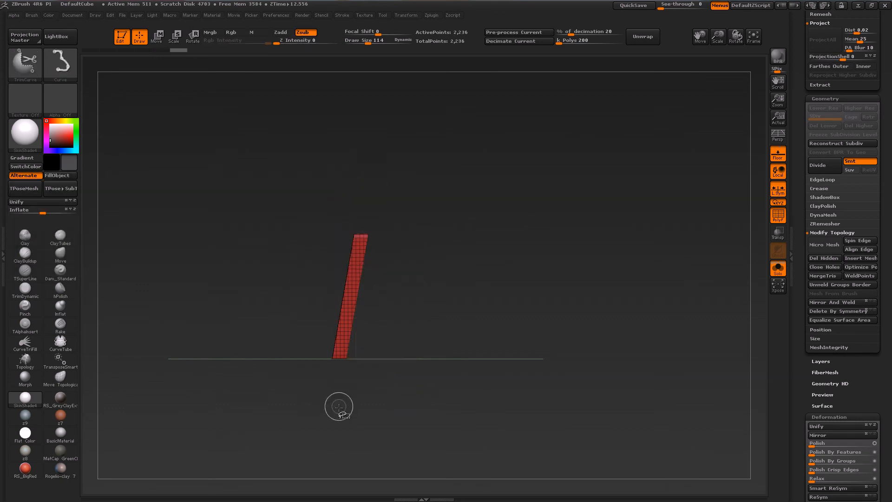
mouse_move(367, 297)
mouse_down()
mouse_move(405, 321)
mouse_move(392, 323)
mouse_move(472, 308)
mouse_up()
key(ctrl+z)
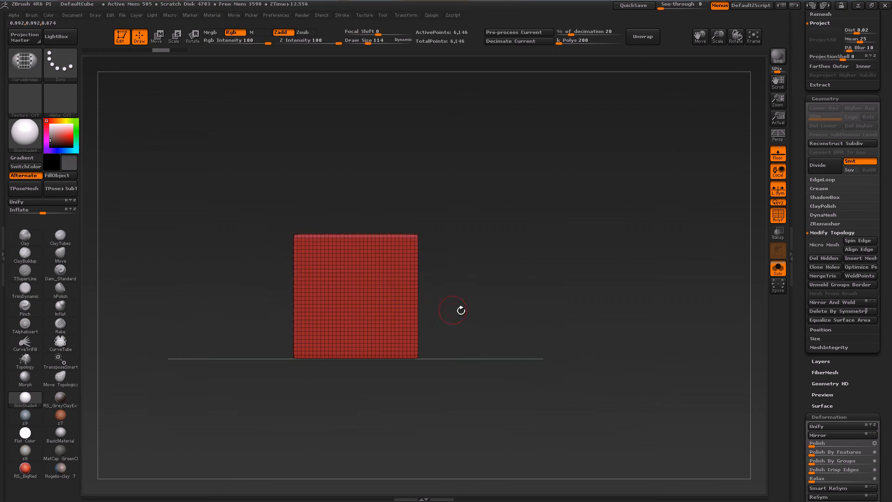
Try two more slanted BRadius trims through the middle of the cube, undoing each one.
mouse_move(384, 172)
ctrl+shift+mouse_down()
mouse_move(329, 398)
mouse_move(338, 409)
ctrl+shift+mouse_up()
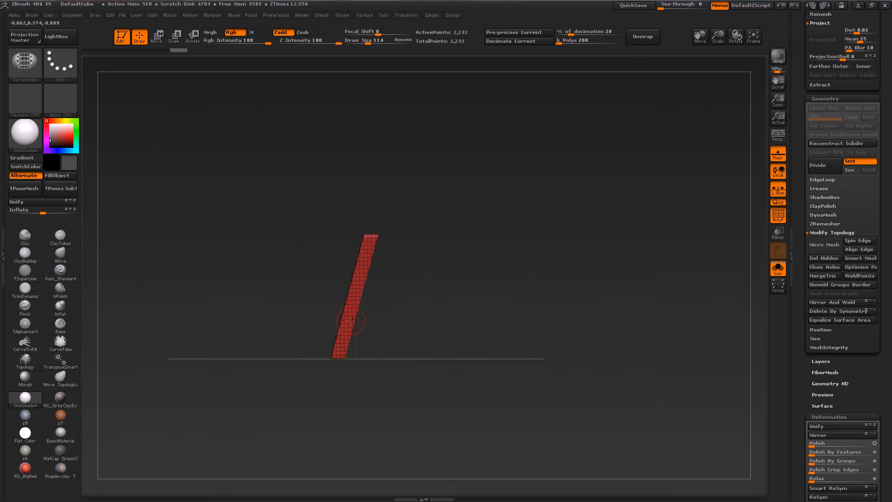
key(ctrl+z)
mouse_move(377, 188)
ctrl+shift+mouse_down()
mouse_move(333, 417)
mouse_move(367, 413)
mouse_move(358, 420)
mouse_move(356, 410)
ctrl+shift+mouse_up()
key(ctrl+z)
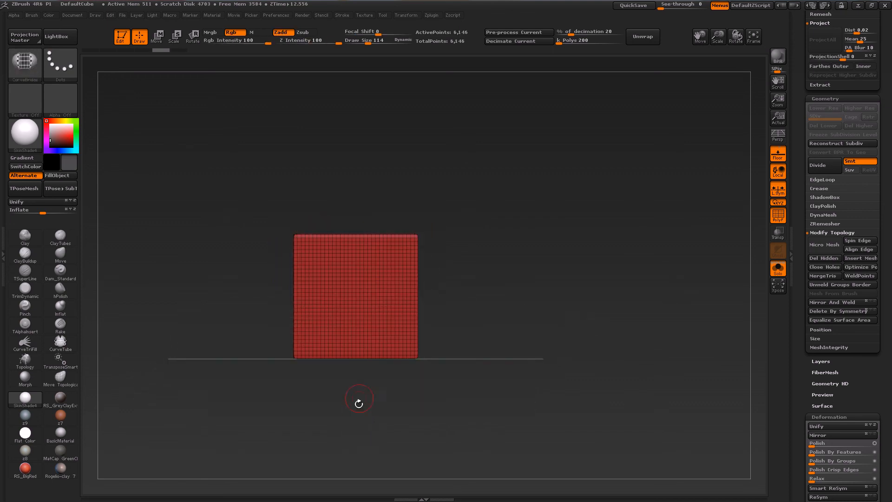
Trim the cube to a curved strip with BRadius, inspect it from several angles, and undo the trim.
mouse_move(382, 182)
ctrl+shift+mouse_down()
mouse_move(342, 402)
mouse_move(321, 425)
mouse_move(352, 416)
mouse_move(363, 424)
mouse_move(379, 333)
mouse_move(350, 281)
mouse_move(333, 432)
ctrl+shift+mouse_up()
key(ctrl+z)
drag(333, 437, 340, 470)
drag(451, 374, 420, 343)
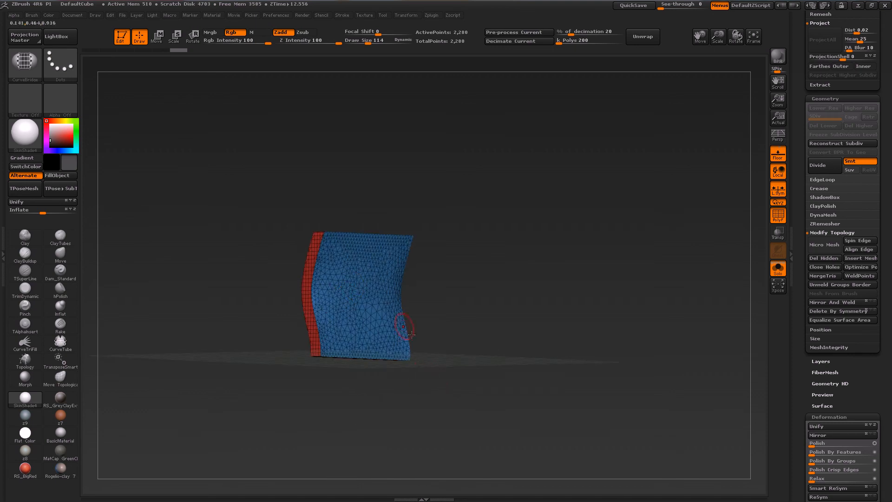
drag(430, 287, 463, 375)
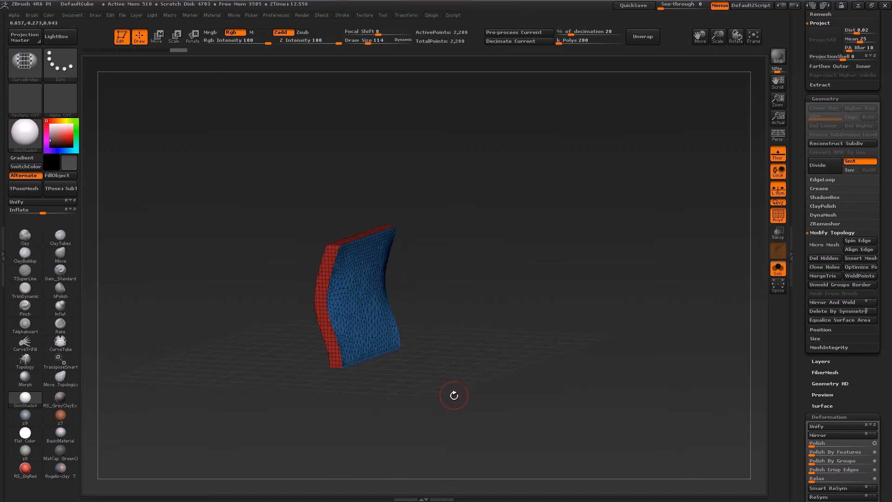
key(ctrl+z)
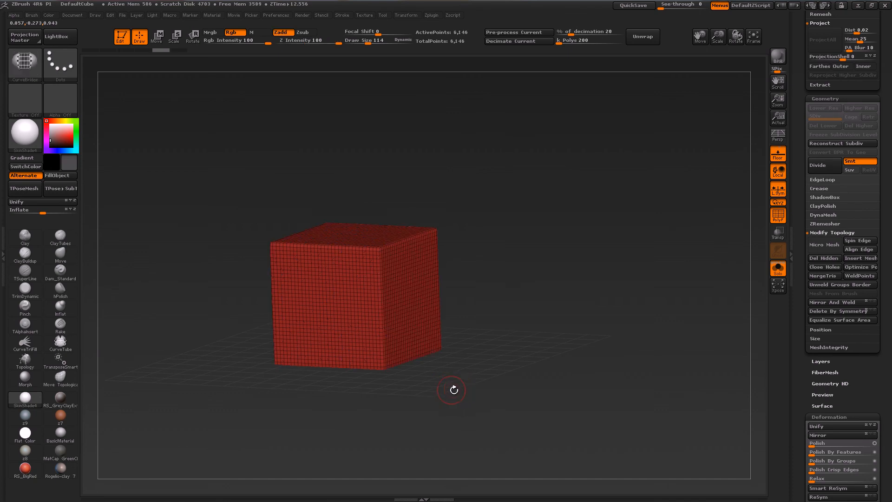
shift+drag(457, 389, 437, 396)
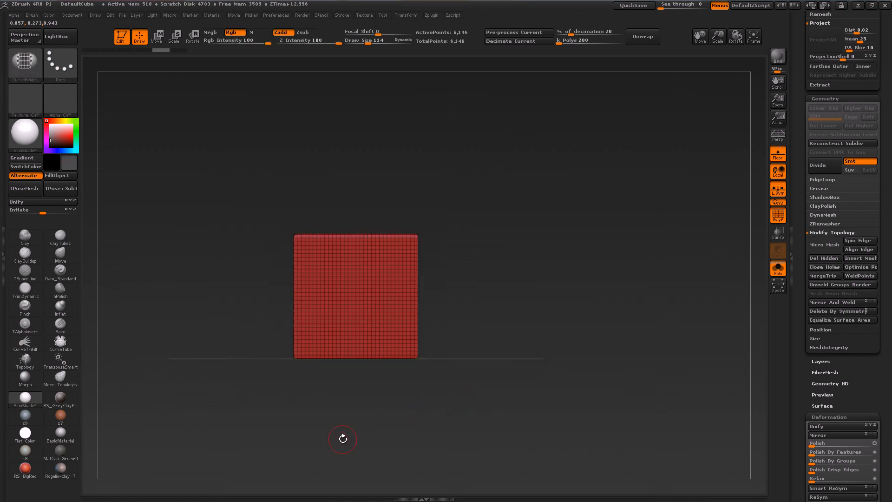
Trim the cube to a straight vertical slab with BRadius, orbit around it, and undo the trim.
ctrl+shift+drag(378, 193, 378, 448)
mouse_move(442, 378)
mouse_down()
mouse_move(429, 387)
mouse_move(455, 404)
mouse_move(414, 401)
mouse_up()
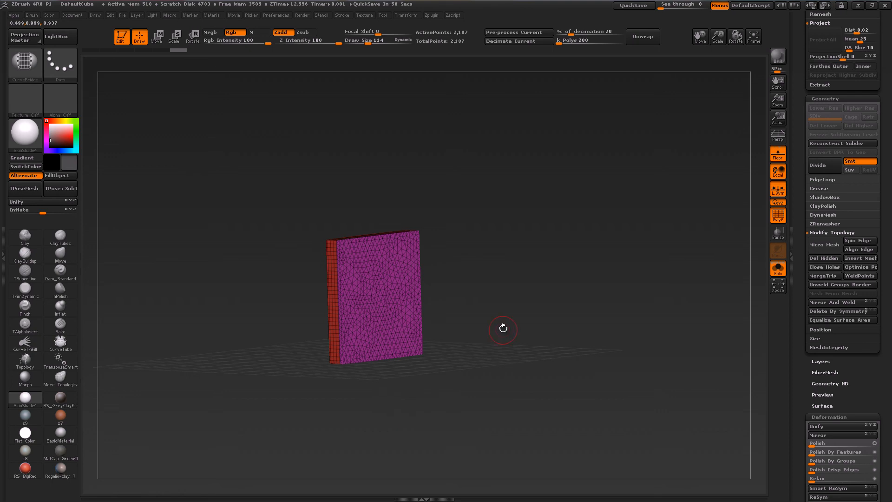
shift+drag(473, 408, 450, 402)
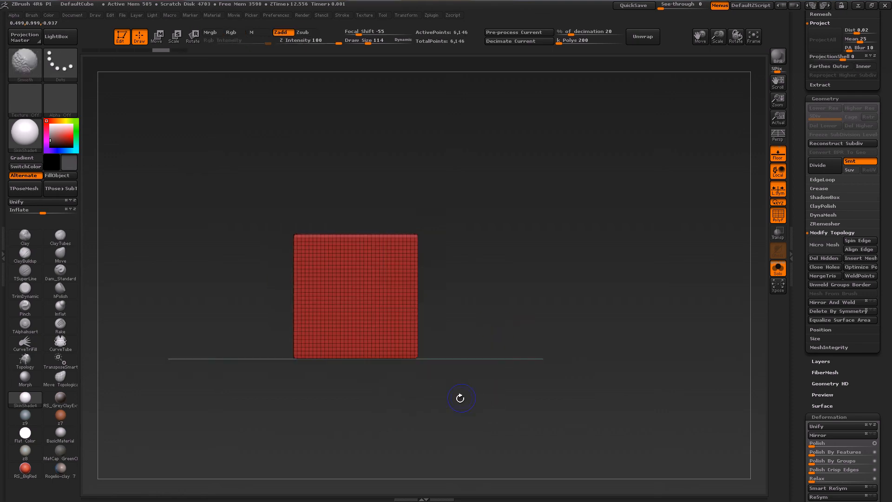
Choose the SliceCurve brush and slice the cube along a slanted line with BRadius on.
ctrl+shift+click(22, 66)
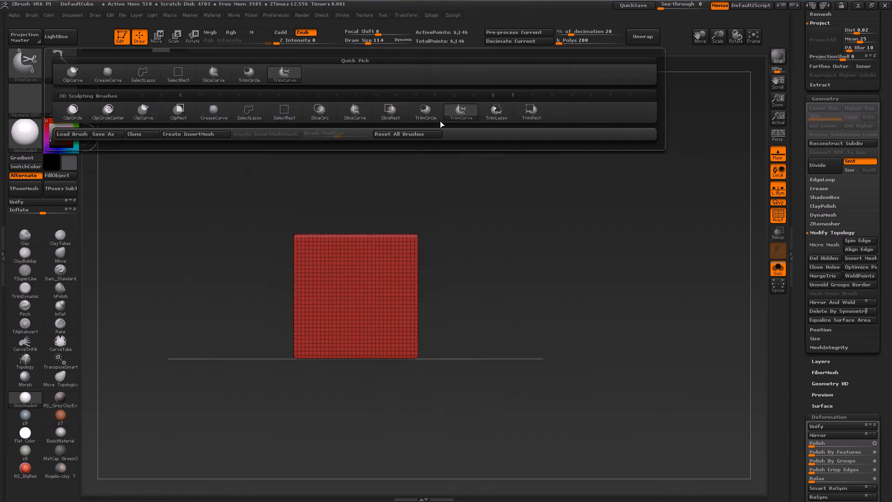
click(355, 111)
ctrl+shift+drag(418, 176, 331, 463)
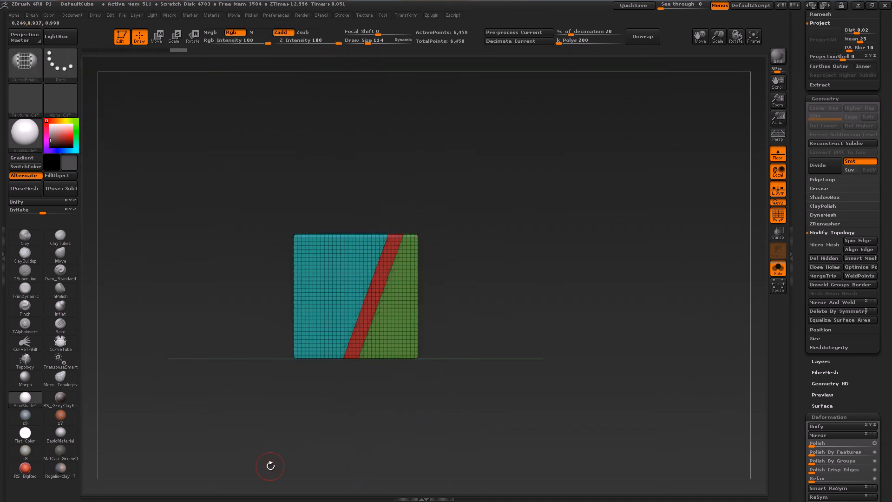
Turn off BRadius for SliceCurve and slice diagonally across the cube's left part.
key(ctrl+shift+space)
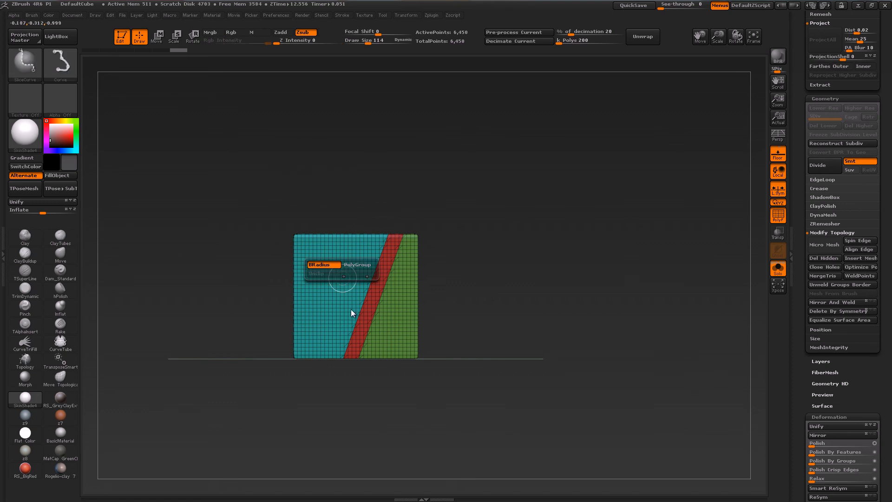
click(324, 266)
ctrl+shift+drag(359, 199, 251, 458)
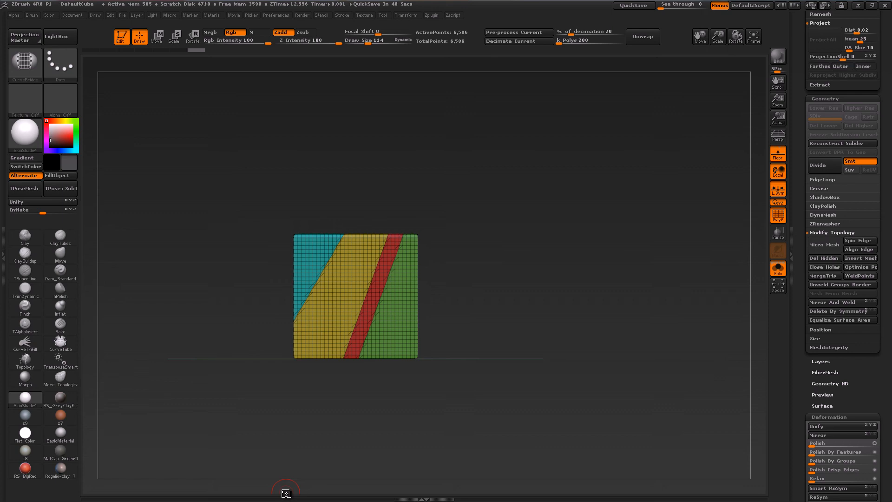
Load the DemoSoldier.ZTL tool from LightBox, close LightBox and turn the figure to a slight angle.
click(56, 37)
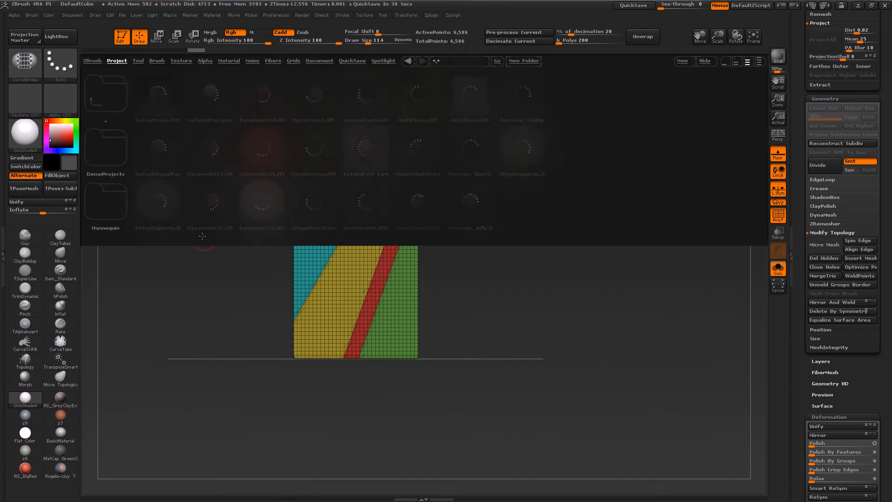
click(93, 61)
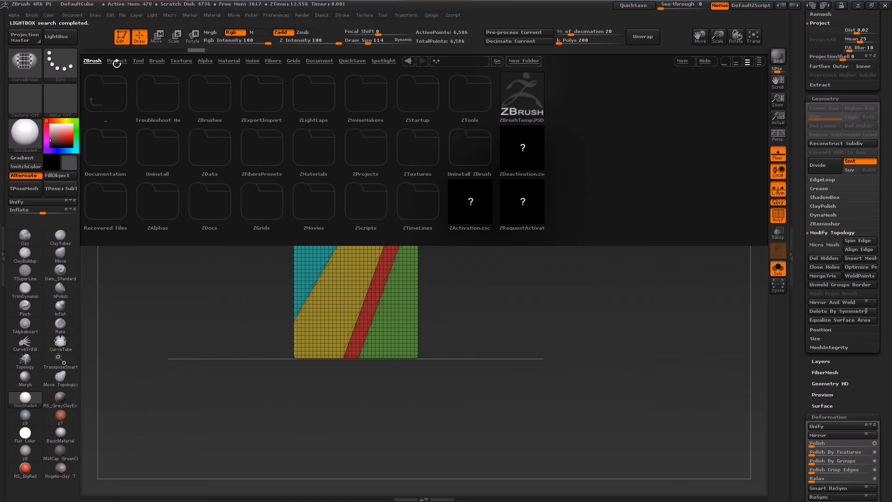
click(138, 60)
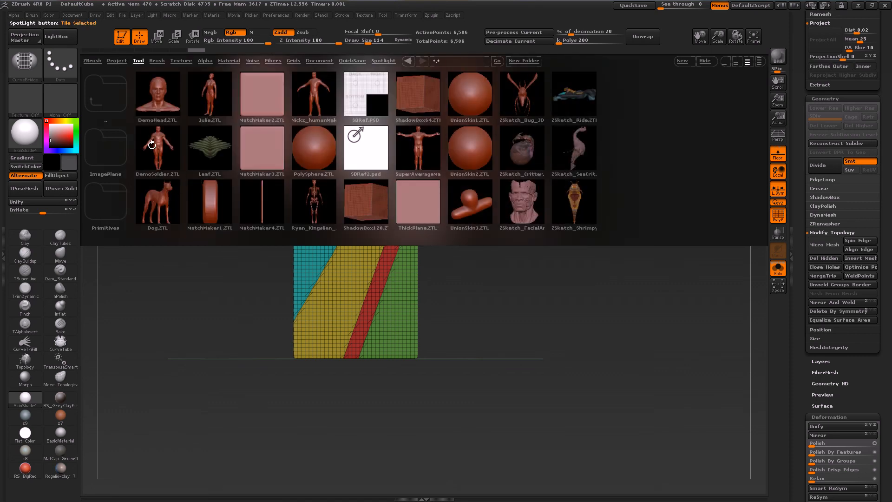
double_click(151, 145)
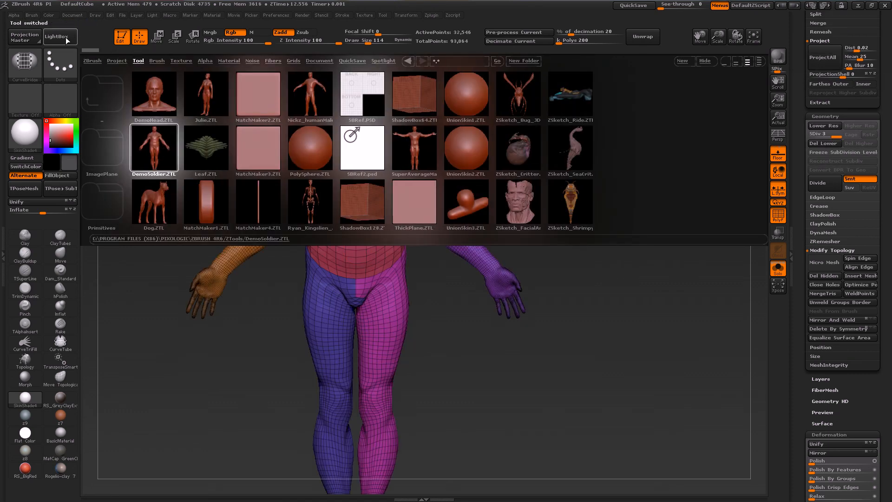
click(65, 39)
drag(447, 330, 391, 287)
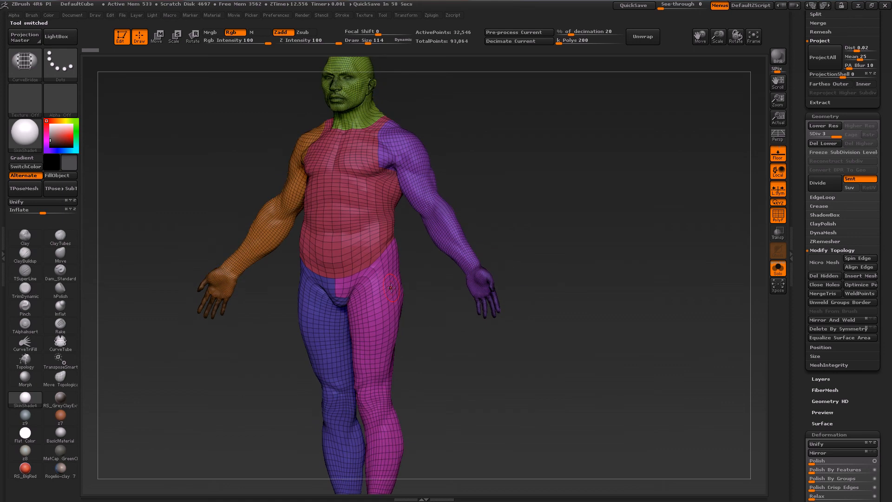
key(ctrl)
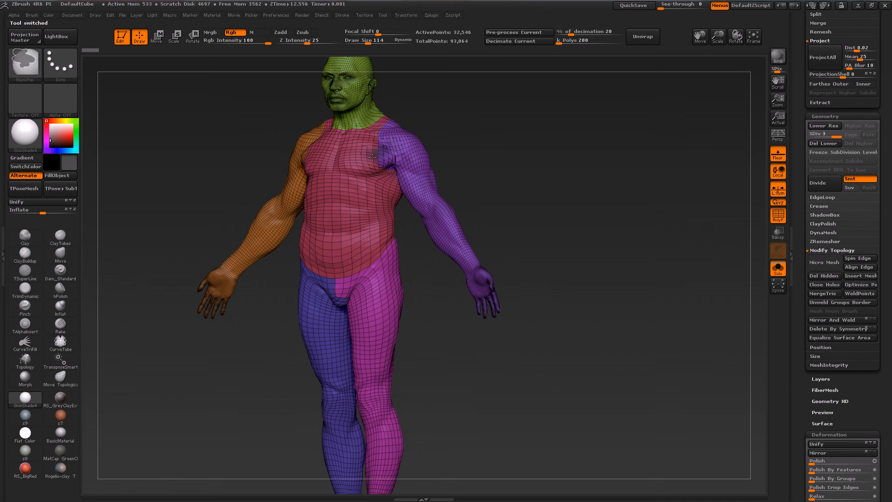
Try to draw CurveBridge curves across the figure's chest and left shoulder.
ctrl+shift+drag(397, 148, 361, 171)
key(ctrl)
mouse_move(398, 141)
mouse_down()
mouse_move(374, 151)
mouse_move(337, 246)
mouse_move(519, 279)
mouse_move(389, 331)
mouse_move(460, 236)
mouse_up()
mouse_move(511, 190)
mouse_down()
mouse_move(464, 100)
mouse_move(460, 203)
mouse_up()
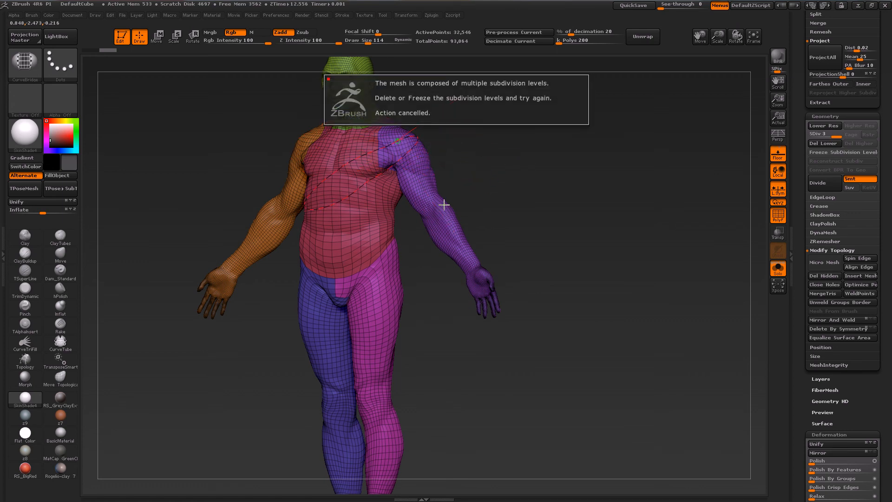
Delete the figure's lower subdivision levels and clear the leftover bridge curves from the chest.
click(824, 143)
key(ctrl+z)
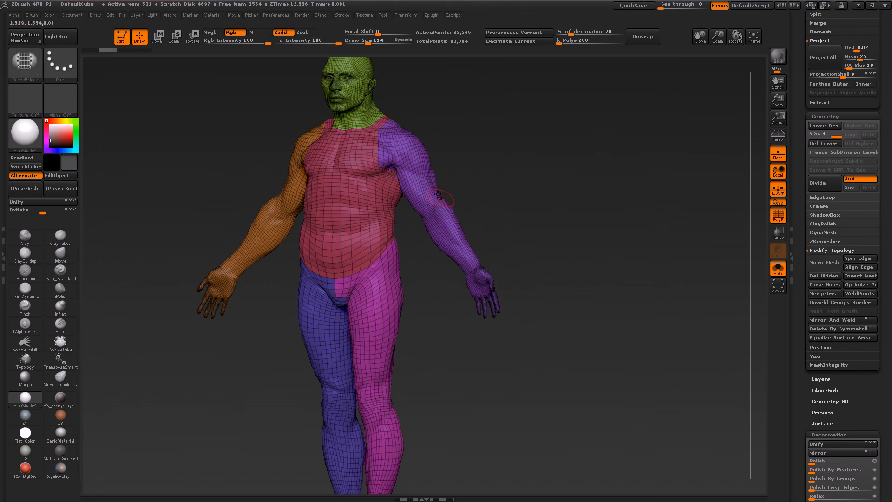
key(ctrl+shift+z)
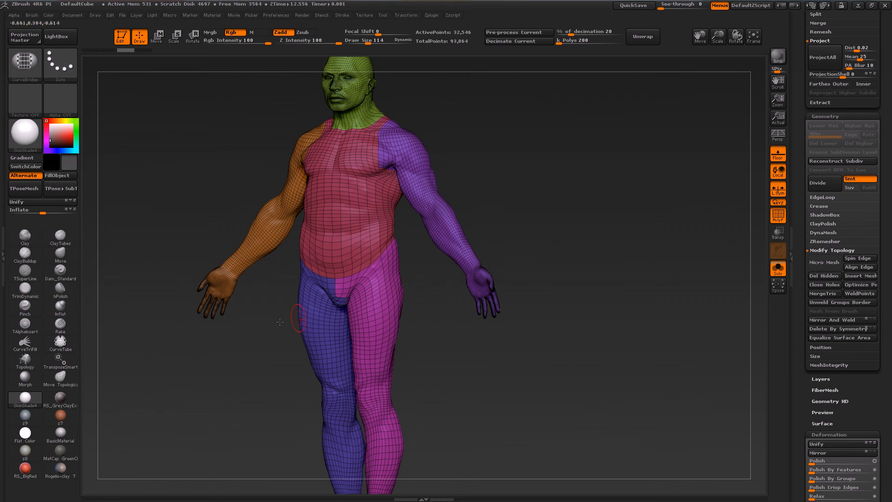
Isolate the figure's left arm polygroup, try a CurveBridge curve along its shoulder border, and undo back to the full figure.
ctrl+shift+click(418, 169)
drag(434, 302, 399, 167)
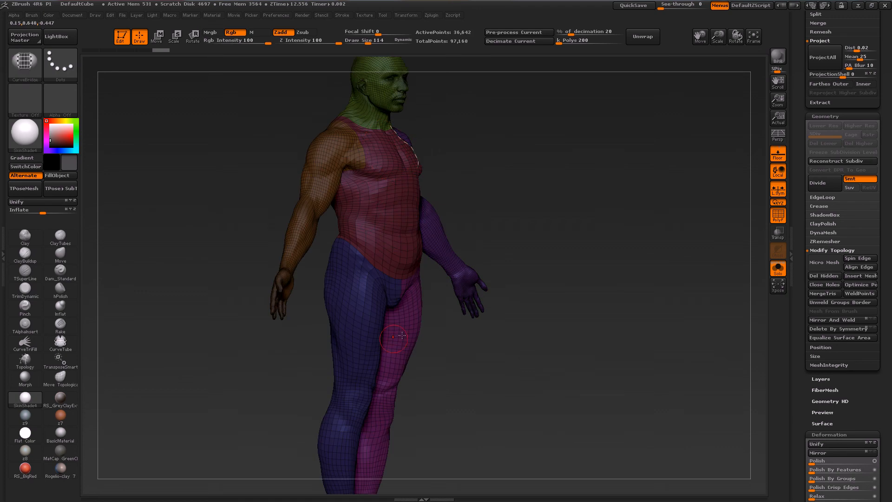
drag(469, 409, 362, 415)
key(ctrl+z)
key(ctrl+z)
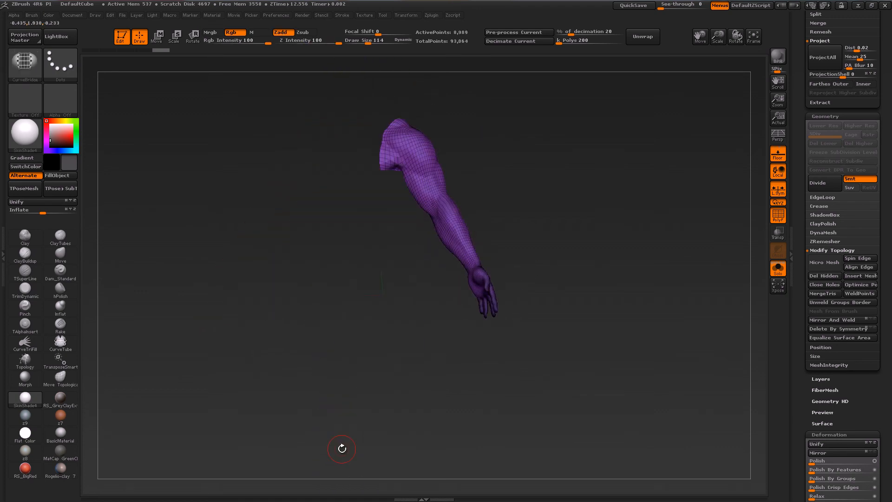
key(ctrl+z)
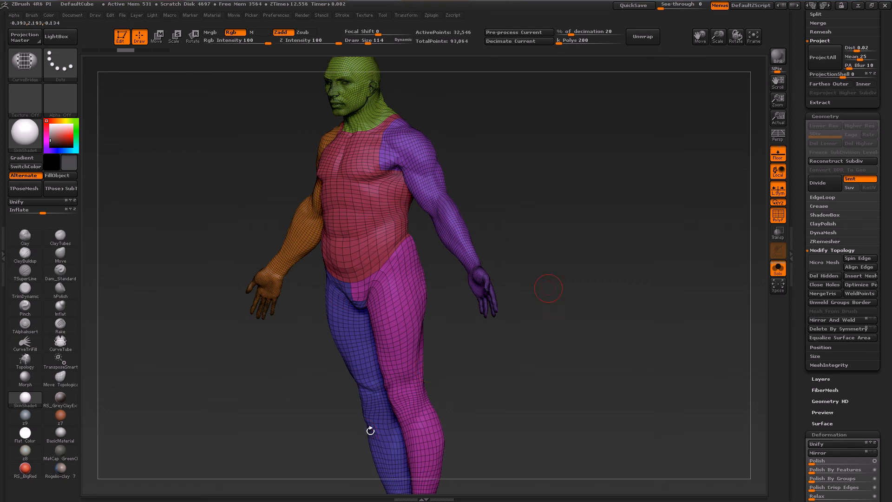
Turn on the Polygroups option for the Frame Mesh curve function.
drag(497, 261, 537, 256)
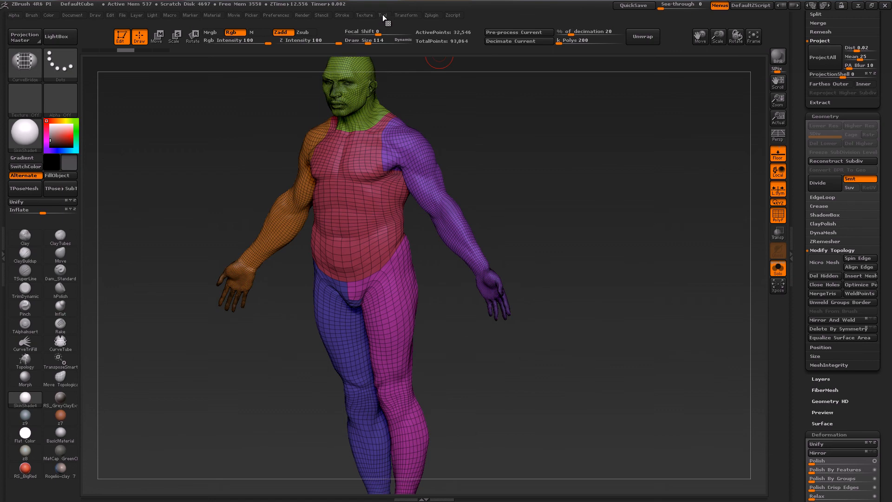
click(344, 17)
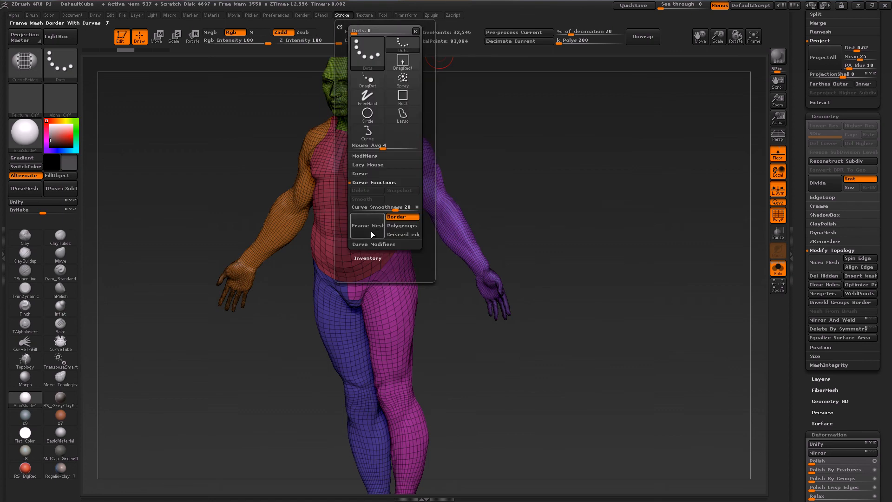
click(402, 228)
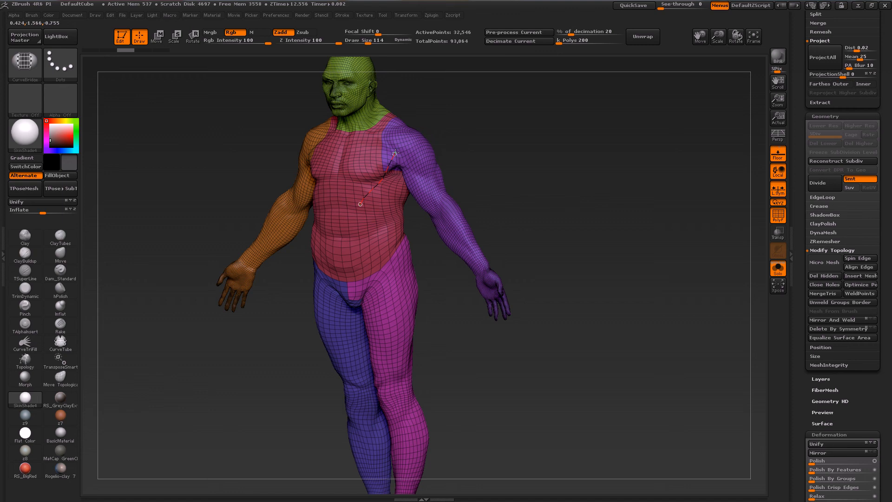
Try to bridge the two shoulder polygroup borders on the figure's back with CurveBridge curves, and undo the bridge.
drag(394, 151, 396, 148)
mouse_move(346, 283)
mouse_down()
mouse_move(389, 276)
mouse_move(394, 259)
mouse_up()
mouse_move(462, 371)
mouse_down()
mouse_move(455, 341)
mouse_move(491, 344)
mouse_move(458, 343)
mouse_up()
key(ctrl+z)
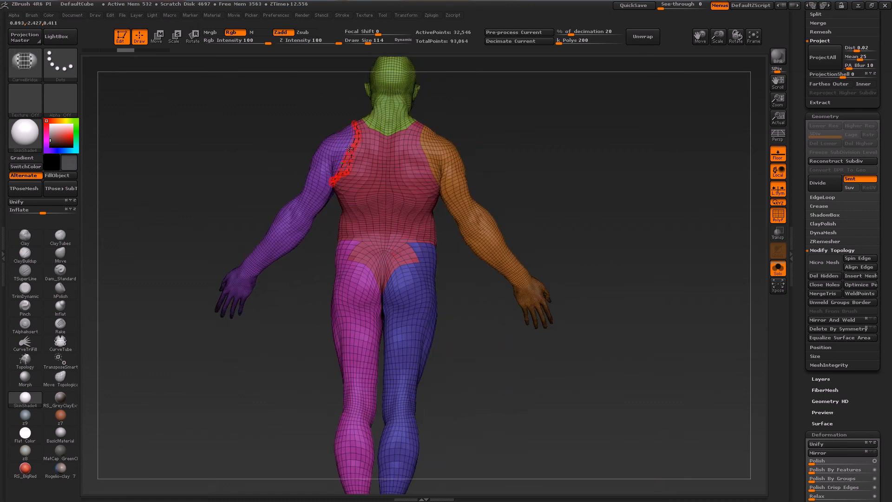
key(shift)
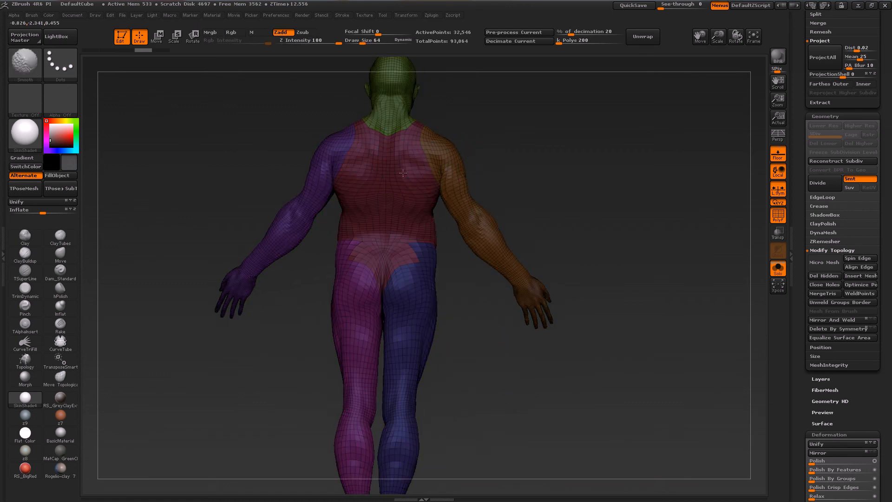
mouse_move(448, 146)
shift+mouse_down()
mouse_move(434, 156)
mouse_move(438, 186)
shift+mouse_up()
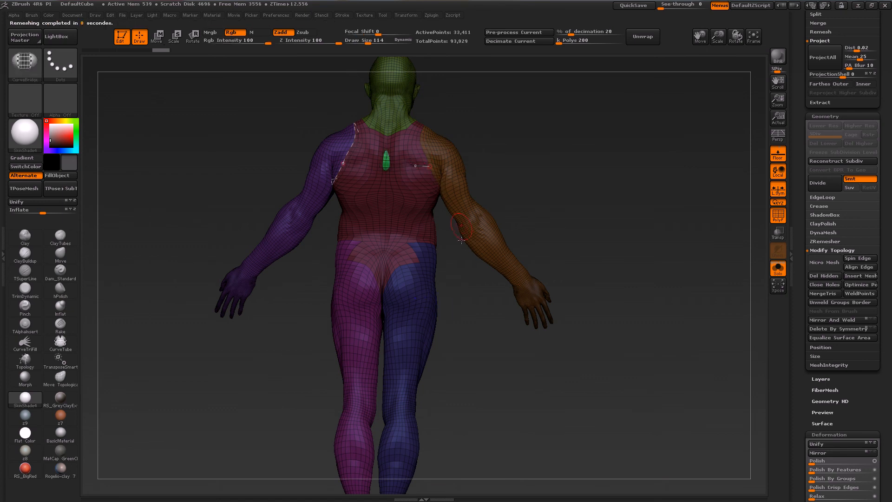
key(ctrl+z)
Choose the CurveMultiTube brush and draw tubes along the arm-to-torso polygroup borders at both shoulders.
drag(484, 400, 348, 392)
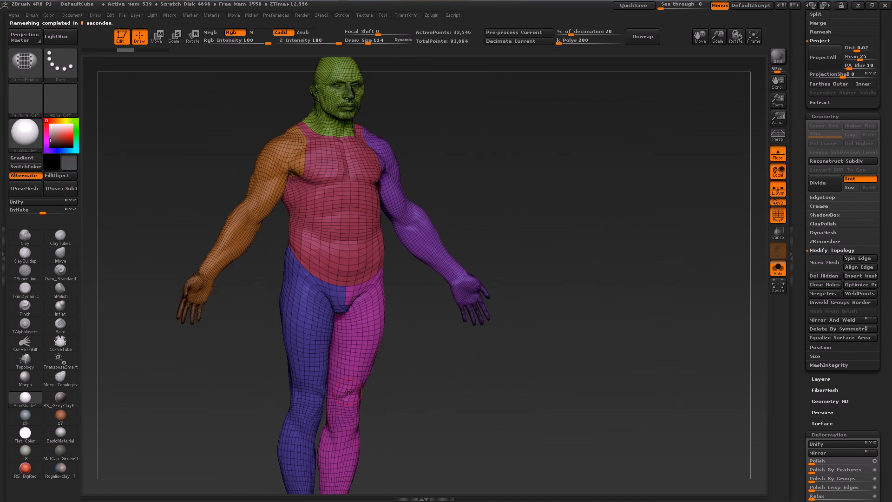
click(27, 60)
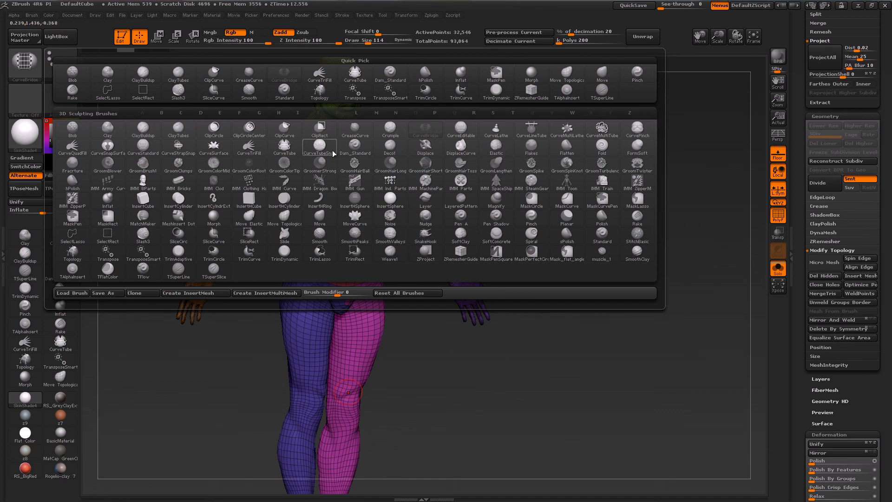
click(602, 127)
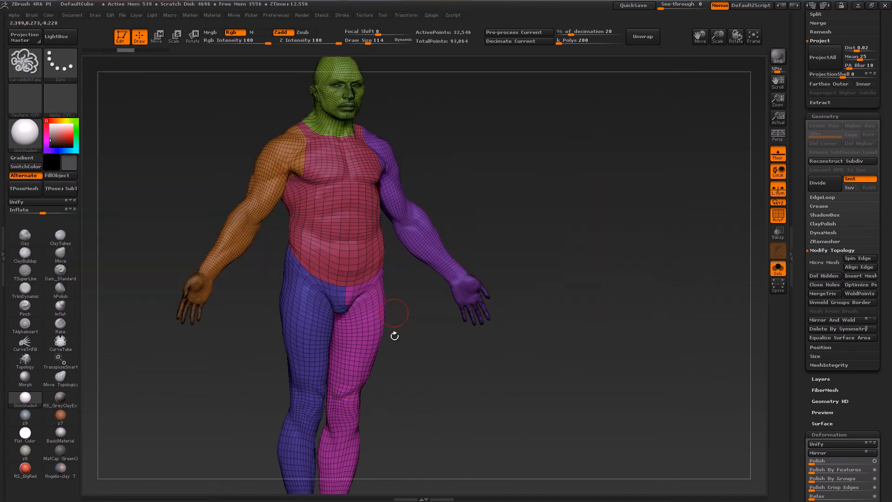
click(307, 158)
drag(294, 125, 274, 187)
click(306, 160)
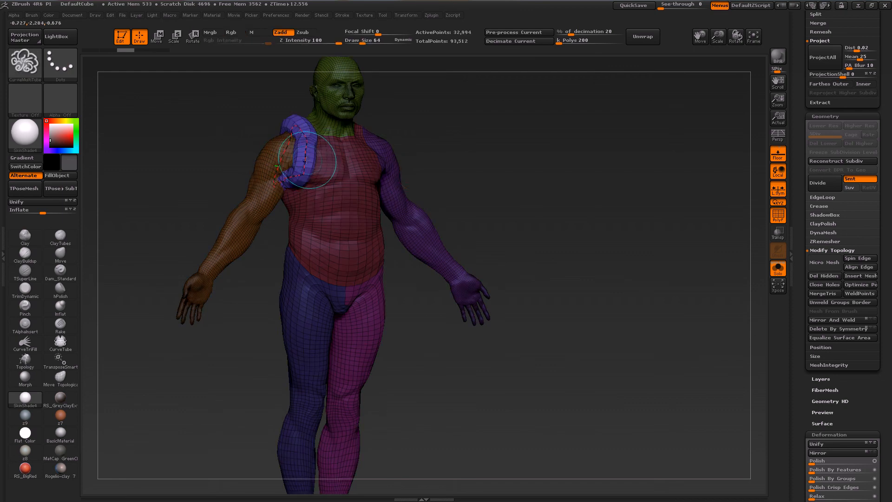
drag(392, 124, 413, 186)
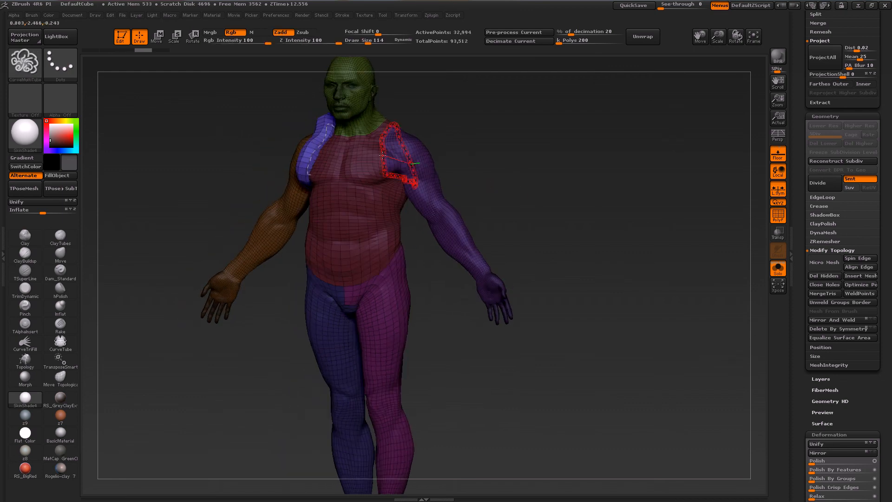
click(383, 155)
Draw tubes along the polygroup borders at both hips and around the neck.
shift+click(385, 274)
shift+click(385, 274)
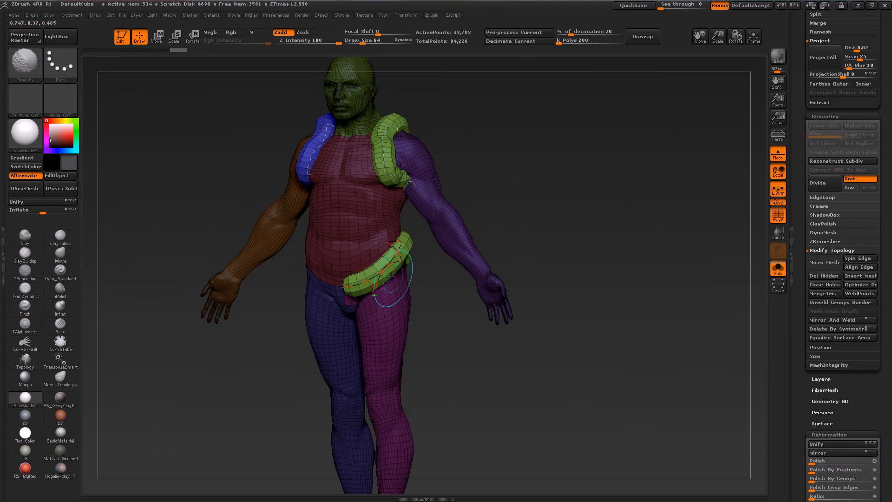
drag(409, 332, 460, 339)
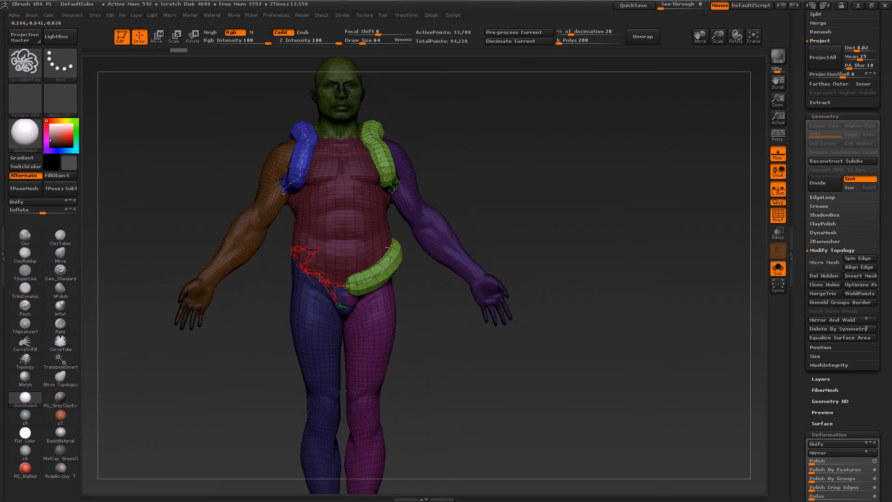
shift+click(363, 256)
mouse_move(463, 324)
mouse_down()
mouse_move(498, 333)
mouse_move(514, 312)
mouse_move(481, 368)
mouse_move(511, 366)
mouse_move(488, 396)
mouse_up()
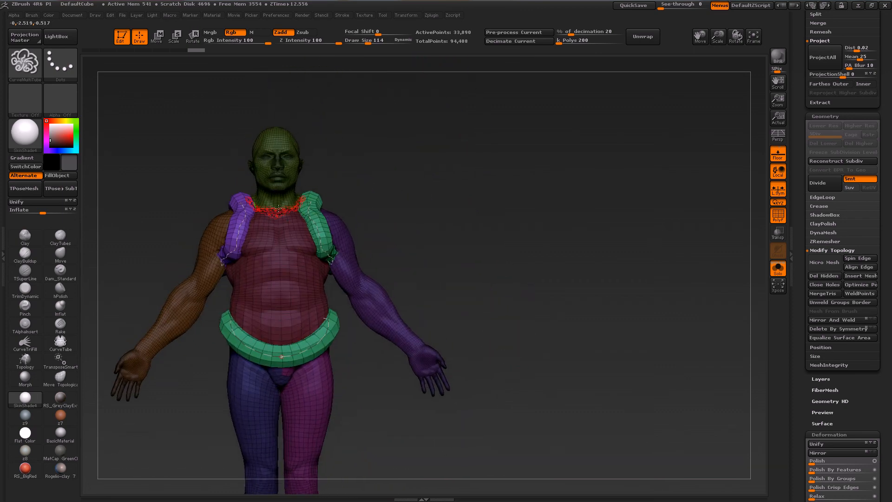
shift+click(301, 219)
drag(466, 267, 464, 280)
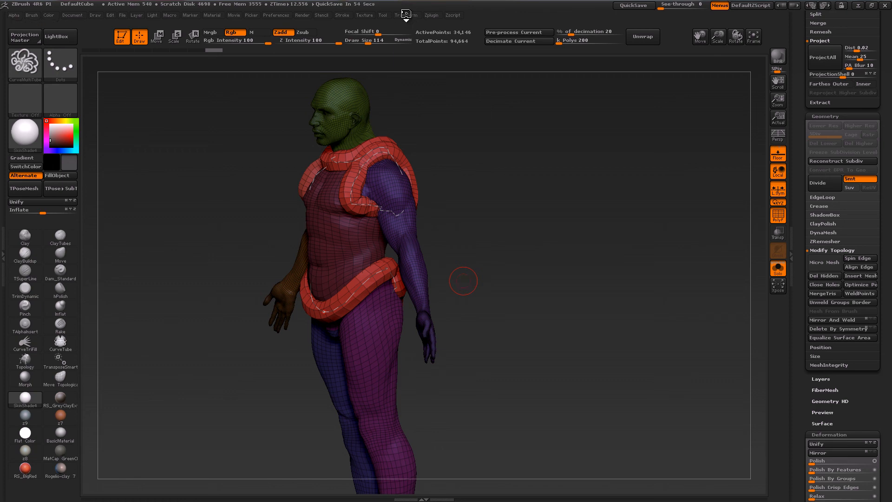
Check the Frame Mesh border options and undo the tubes drawn on the neck, hips and shoulders.
click(345, 15)
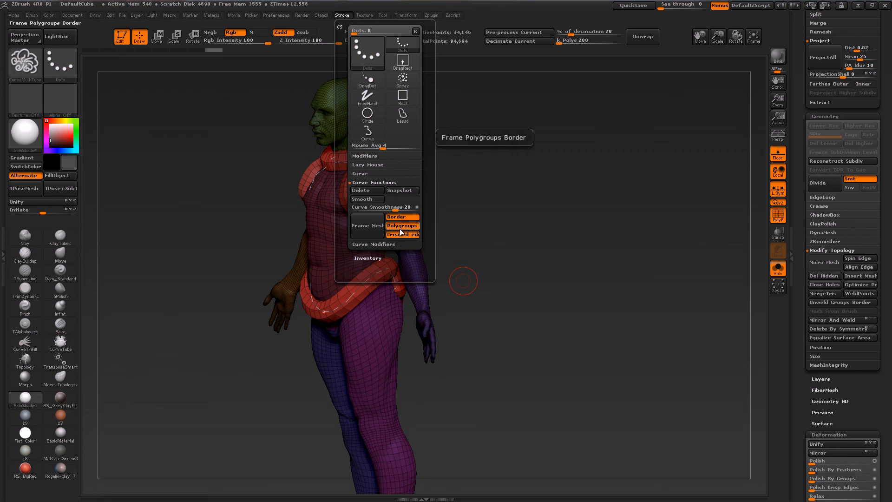
click(410, 191)
key(ctrl+z)
key(ctrl+z)
key(ctrl+z)
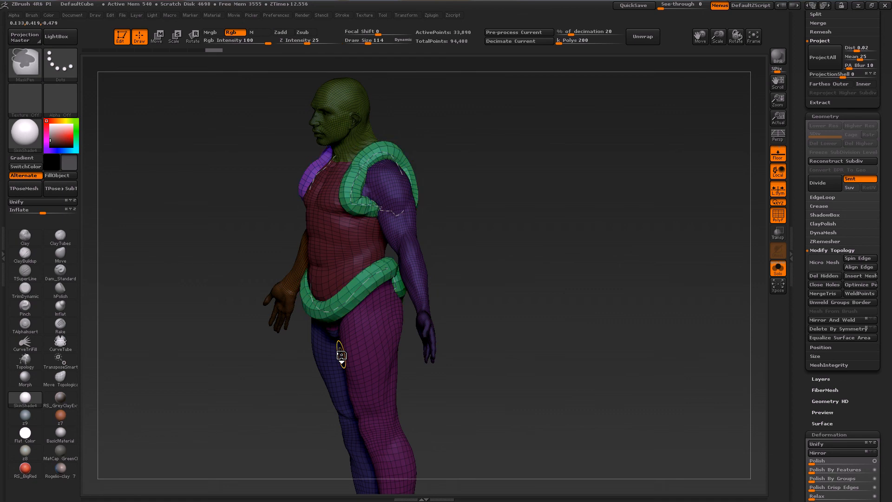
Merge the whole figure into a single polygroup and slice its left arm at the wrist and near the elbow with SliceCurve.
drag(342, 354, 546, 331)
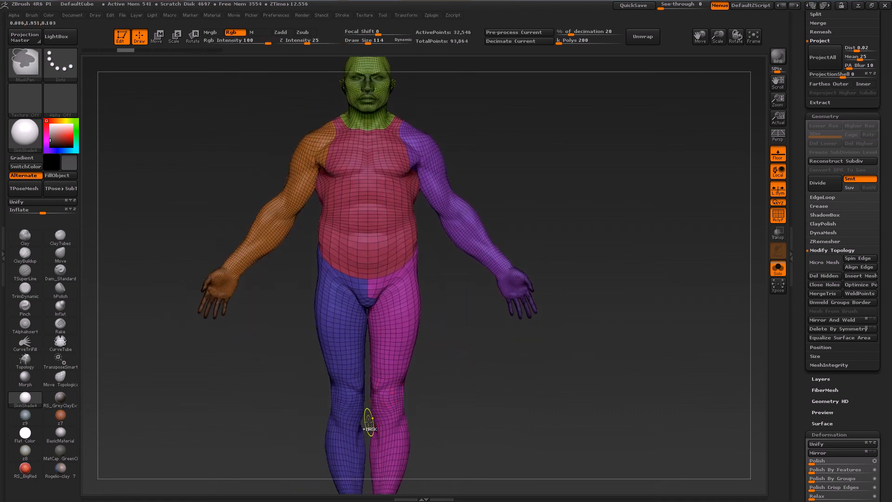
key(ctrl+w)
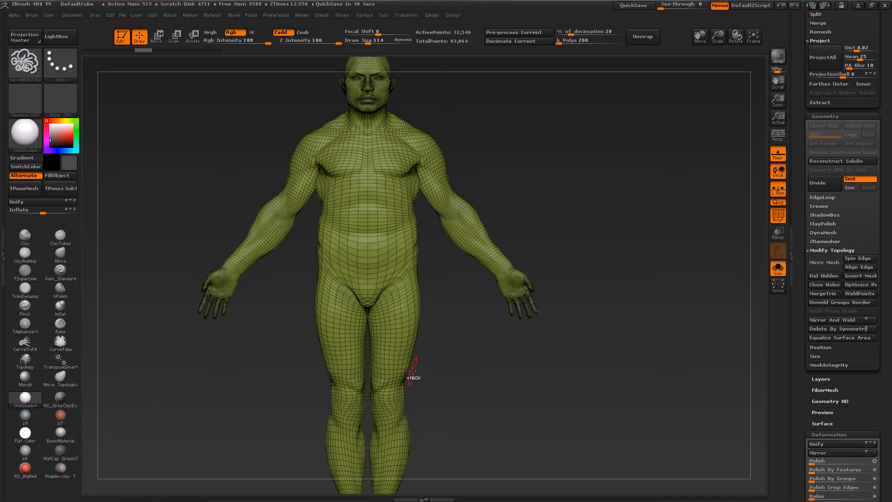
key(ctrl+shift)
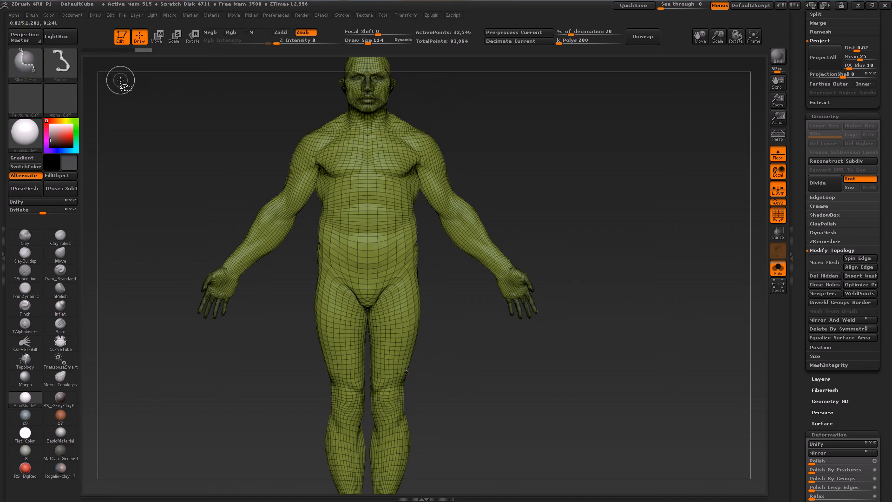
mouse_move(471, 285)
ctrl+shift+mouse_down()
mouse_move(539, 228)
mouse_move(494, 291)
ctrl+shift+mouse_up()
key(ctrl+z)
key(ctrl+z)
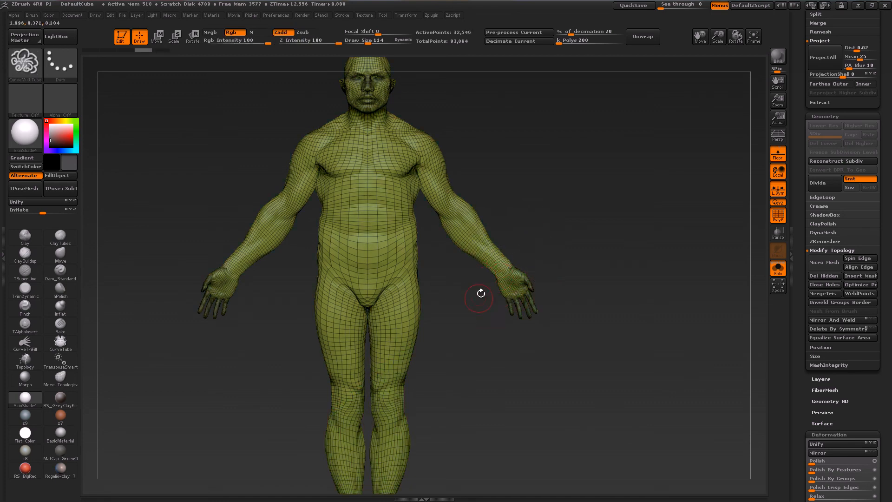
mouse_move(525, 237)
ctrl+shift+mouse_down()
mouse_move(480, 268)
mouse_move(485, 339)
ctrl+shift+mouse_up()
mouse_move(510, 202)
ctrl+shift+mouse_down()
mouse_move(442, 250)
mouse_move(469, 309)
ctrl+shift+mouse_up()
mouse_move(426, 219)
ctrl+shift+mouse_down()
mouse_move(484, 164)
mouse_move(432, 246)
ctrl+shift+mouse_up()
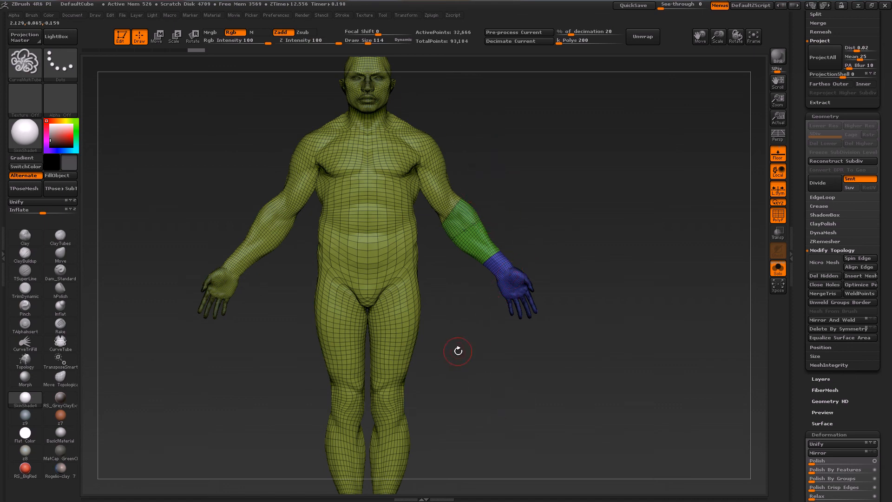
Try two slanted SliceCurve cuts across the figure's torso and legs, and undo them.
click(384, 16)
mouse_move(466, 160)
ctrl+shift+mouse_down()
mouse_move(421, 212)
mouse_move(272, 251)
ctrl+shift+mouse_up()
ctrl+shift+drag(460, 299, 269, 342)
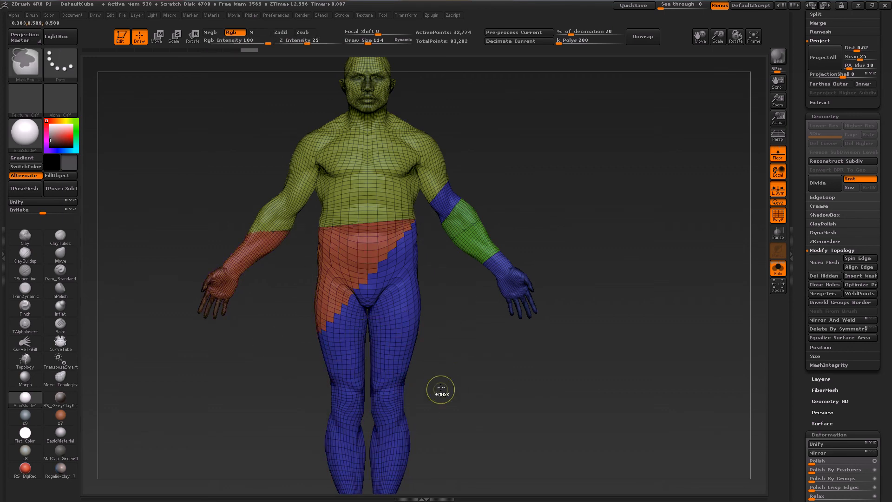
key(ctrl+z)
key(ctrl+z)
key(ctrl+z)
Slice a separate polygroup on the left upper arm, then try framing the arm's polygroup borders with curves using Frame Mesh.
mouse_move(474, 163)
ctrl+shift+mouse_down()
mouse_move(421, 204)
mouse_move(447, 324)
ctrl+shift+mouse_up()
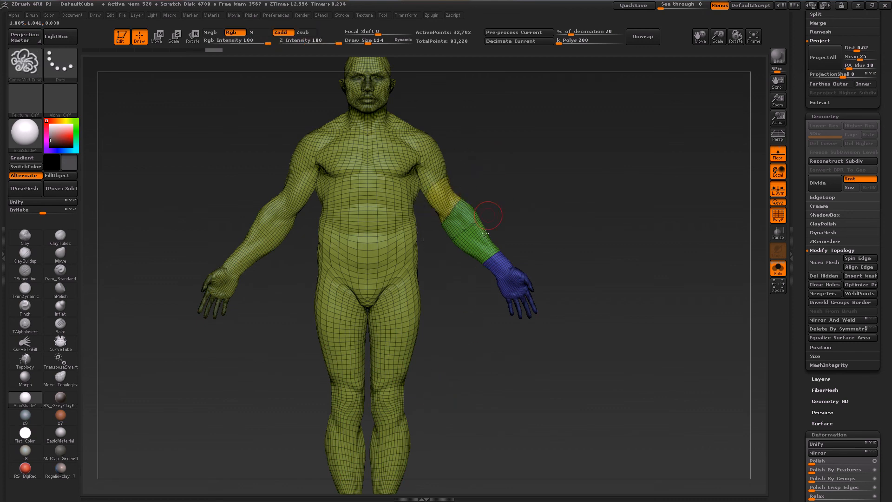
click(343, 15)
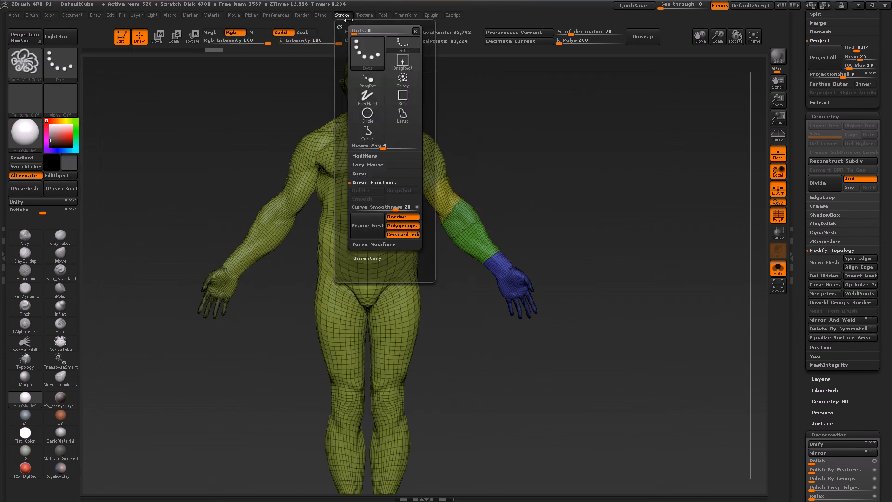
click(376, 224)
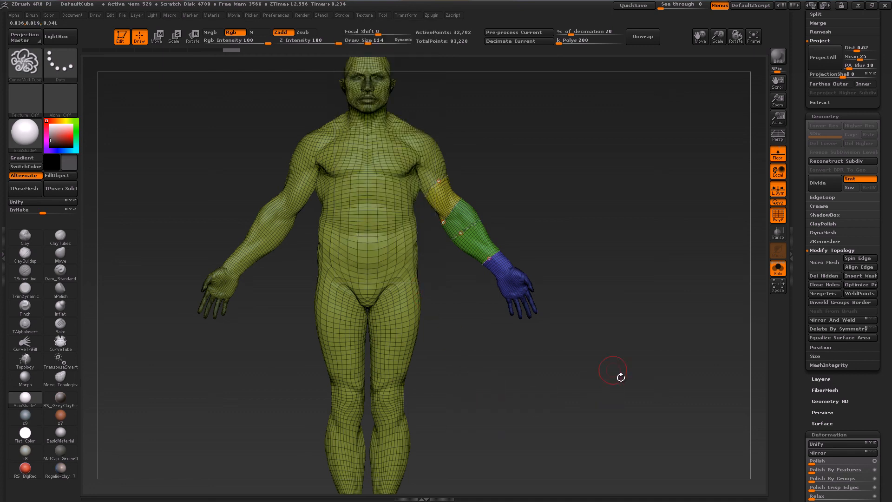
key(ctrl+z)
key(ctrl+z)
key(ctrl+shift+z)
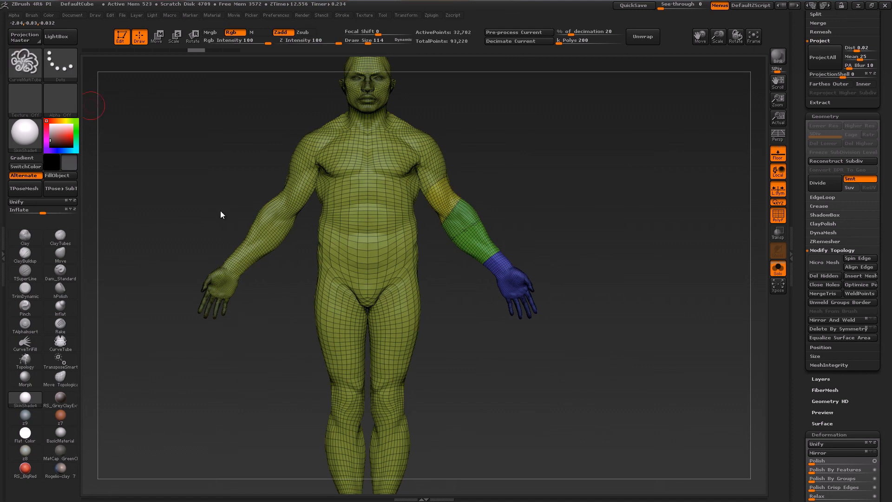
Frame the left arm's polygroup borders with ZRemesherGuides curves using Frame Mesh.
click(29, 67)
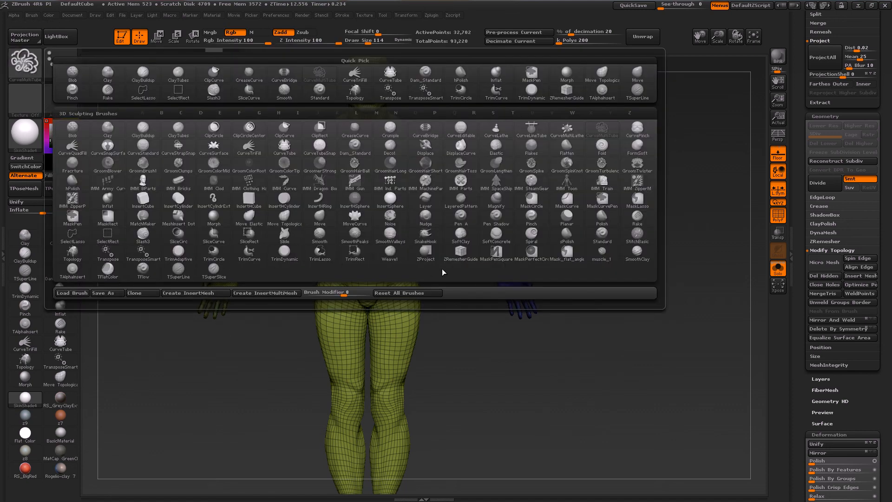
click(461, 253)
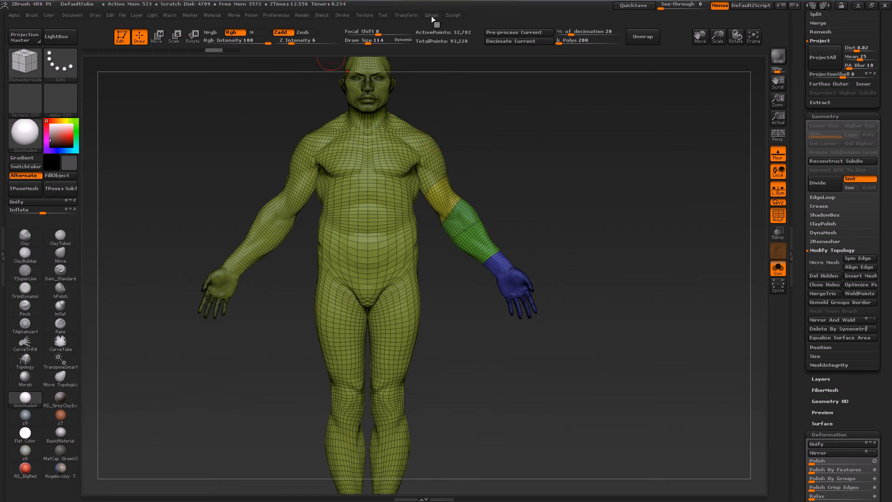
click(406, 14)
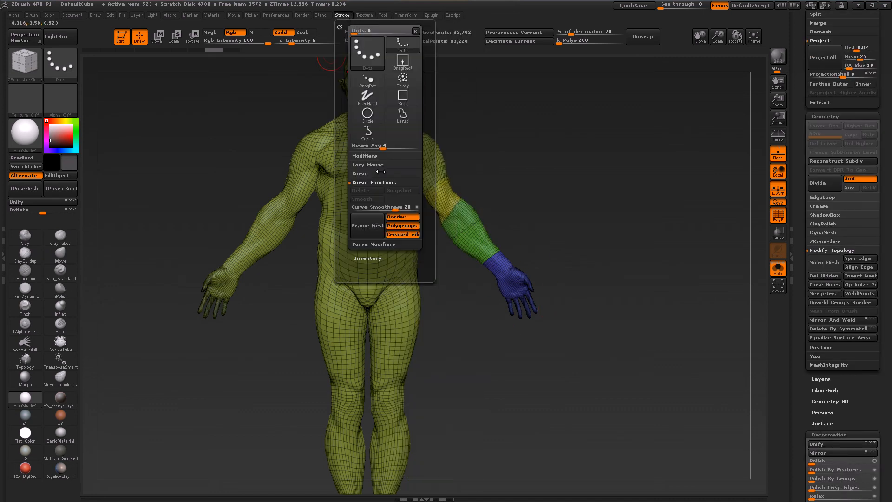
click(367, 224)
drag(531, 255, 496, 295)
ctrl+right_drag(496, 296, 569, 303)
shift+right_drag(535, 238, 498, 385)
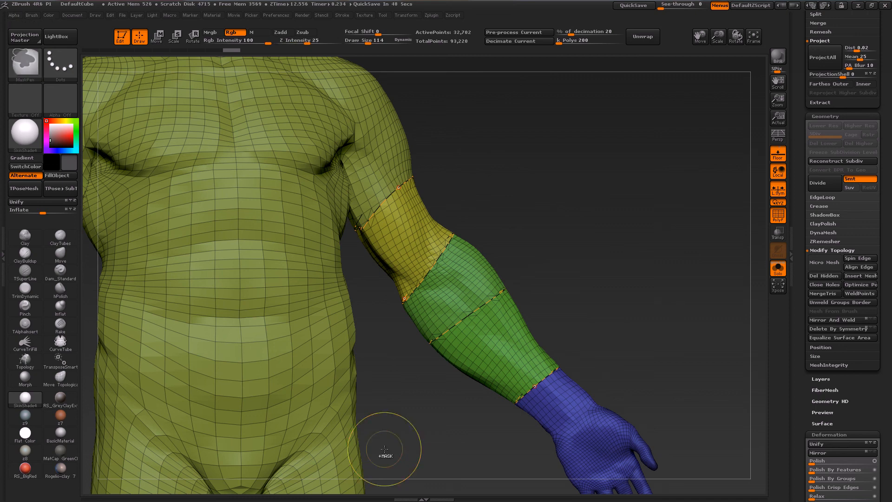
Clear the ZRemesher guide curves from the figure's left arm.
ctrl+click(545, 264)
ctrl+drag(551, 272, 571, 281)
click(528, 372)
alt+drag(581, 338, 495, 236)
shift+drag(529, 288, 502, 227)
drag(581, 396, 450, 422)
Convert the figure to a DynaMesh at resolution 128 with Project turned off.
mouse_move(856, 398)
mouse_down()
mouse_move(853, 368)
mouse_move(839, 394)
mouse_up()
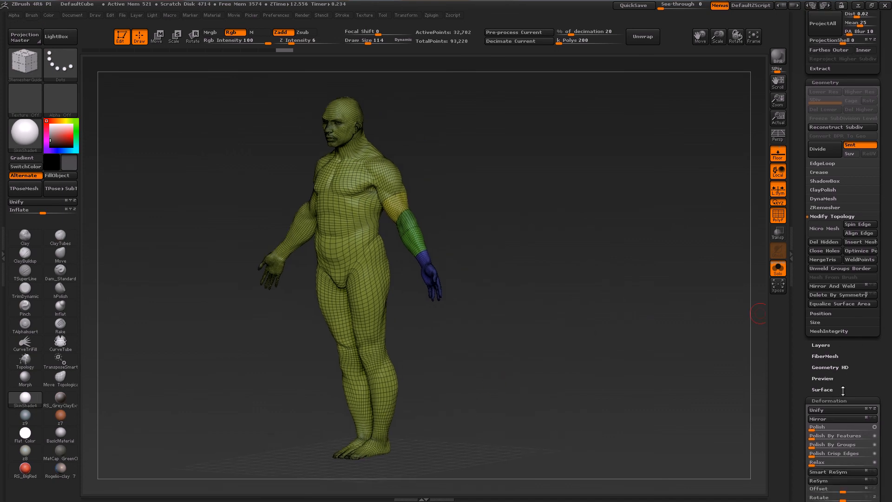
click(823, 198)
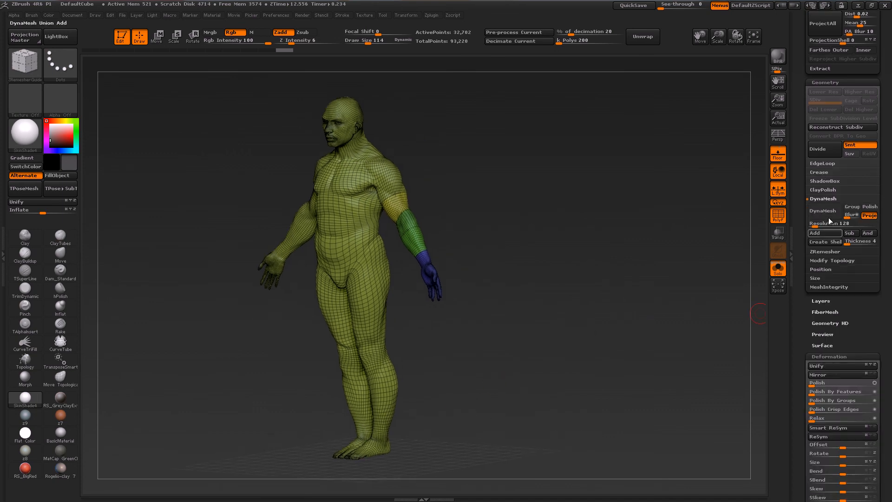
click(869, 215)
click(823, 211)
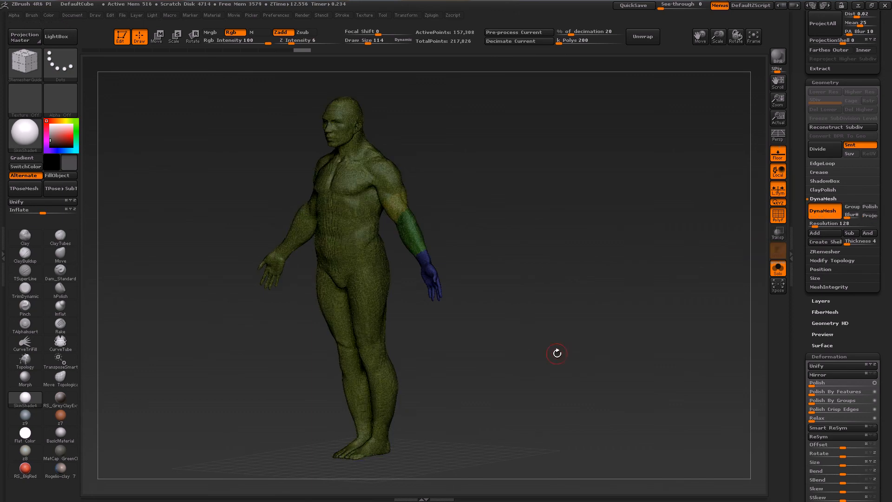
drag(512, 418, 513, 419)
alt+drag(457, 320, 514, 414)
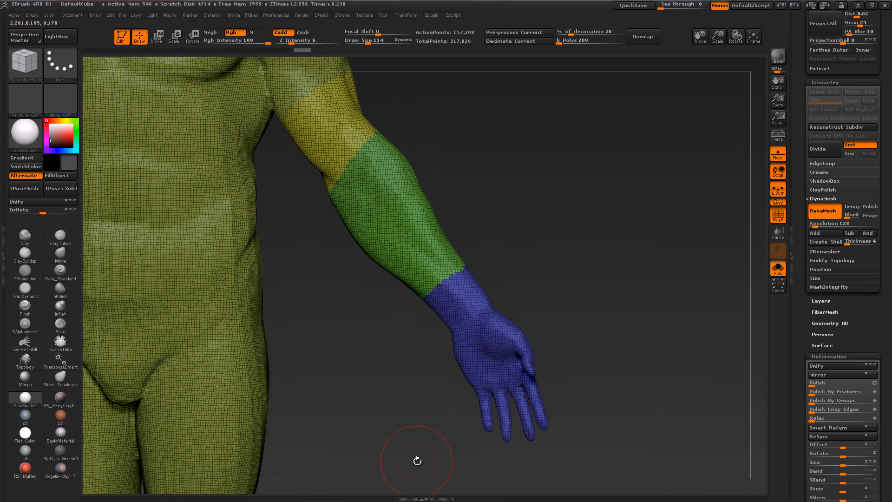
mouse_move(395, 379)
alt+mouse_down()
mouse_move(366, 332)
mouse_move(383, 330)
alt+mouse_up()
alt+drag(510, 214, 600, 282)
Insert spheres on the side of the chest, the left thigh and the left forearm with InsertSphere, and clear the mask.
click(25, 63)
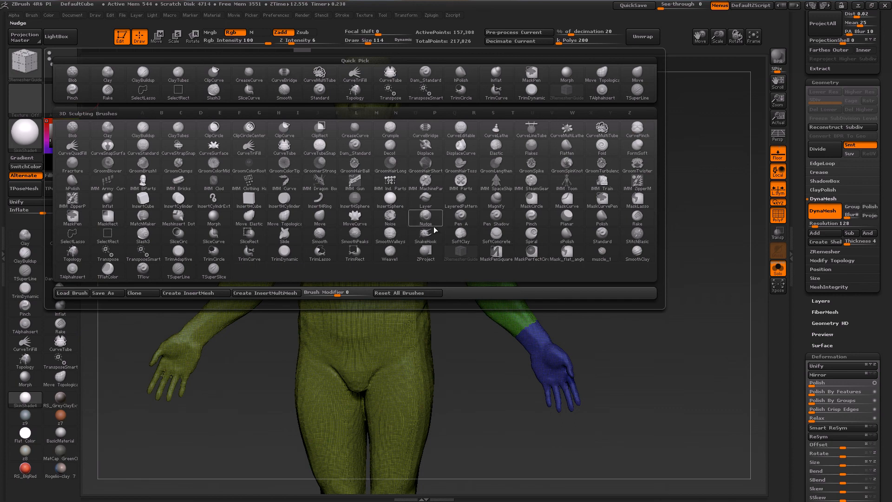
click(395, 201)
mouse_move(332, 242)
mouse_down()
mouse_move(347, 248)
mouse_move(310, 271)
mouse_up()
key(ctrl+z)
click(778, 268)
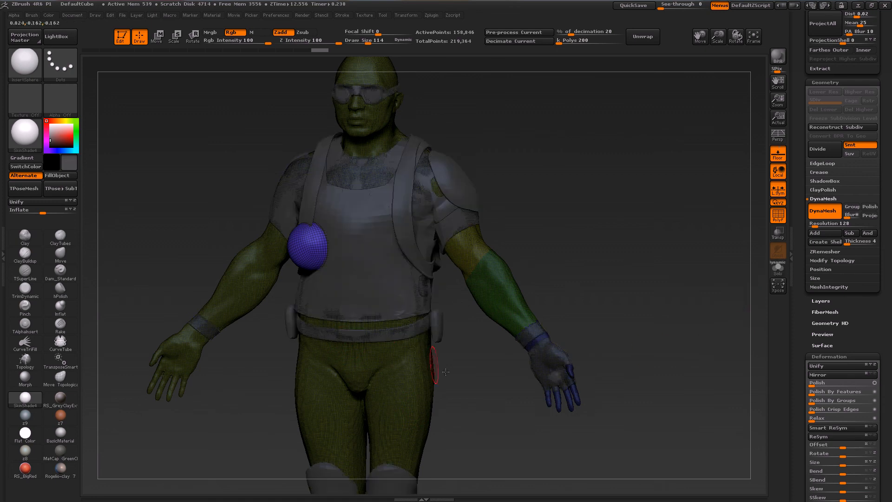
drag(407, 396, 451, 403)
drag(513, 299, 515, 305)
mouse_move(622, 330)
ctrl+mouse_down()
mouse_move(594, 256)
mouse_move(653, 378)
ctrl+mouse_up()
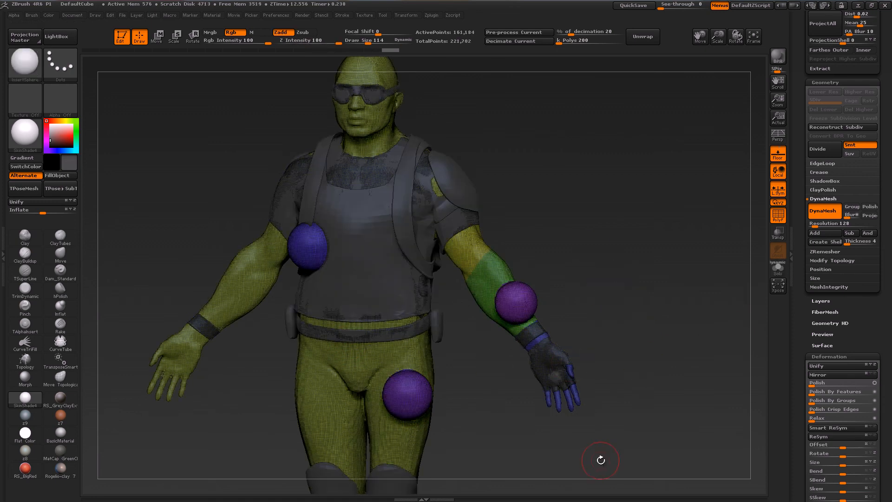
Examine the inserted spheres around the armoured figure and isolate the body subtool with Solo.
drag(594, 342, 644, 288)
drag(418, 358, 540, 372)
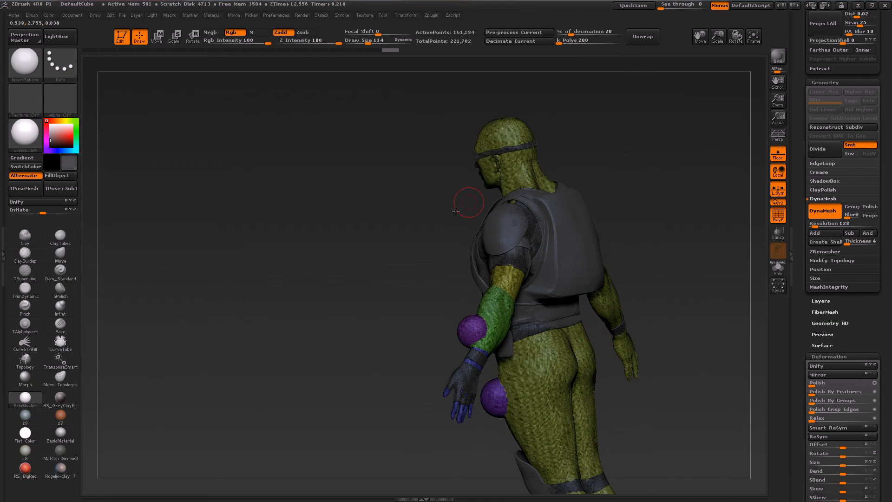
drag(655, 304, 406, 305)
drag(559, 277, 559, 280)
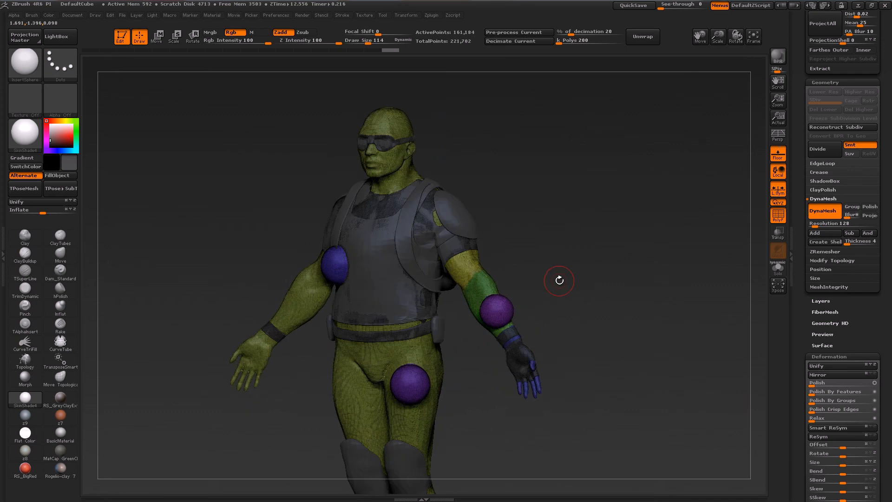
mouse_move(567, 313)
mouse_down()
mouse_move(674, 314)
mouse_move(581, 312)
mouse_up()
click(773, 271)
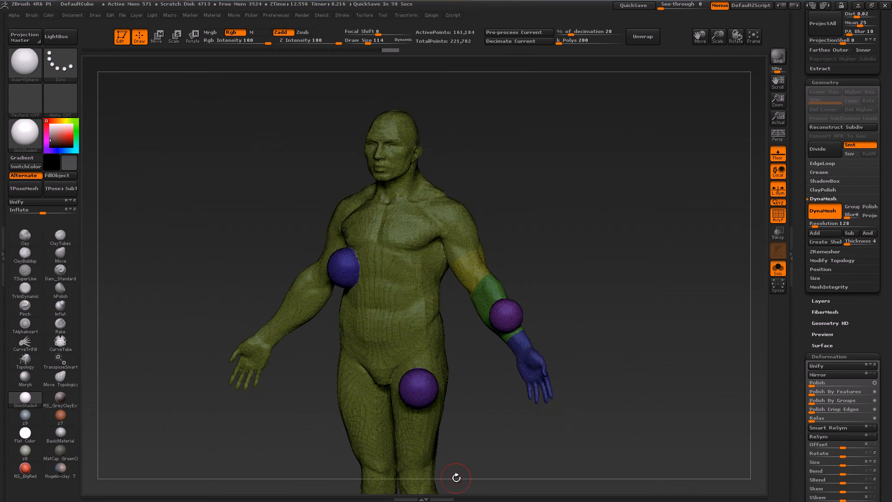
alt+drag(456, 478, 496, 300)
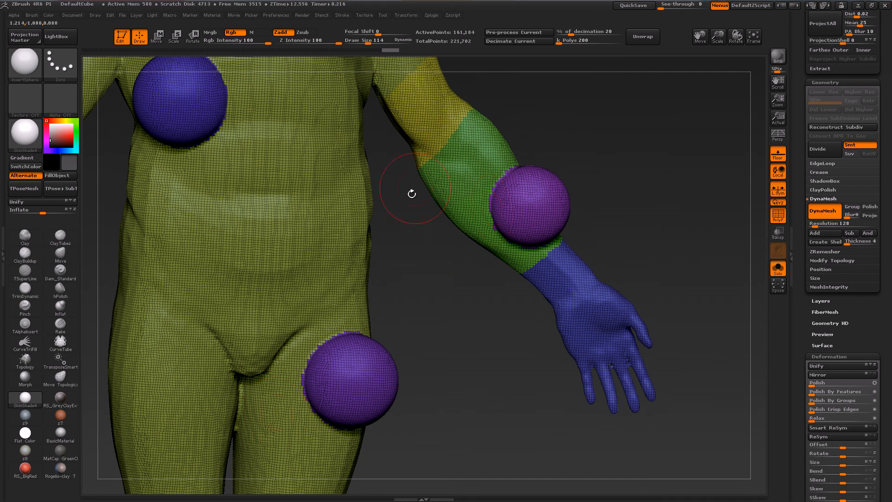
Try GroupsLoops and then Panel Loops with thickness 0.01 on the figure's polygroups, and undo both.
scroll(813, 236, up, 2)
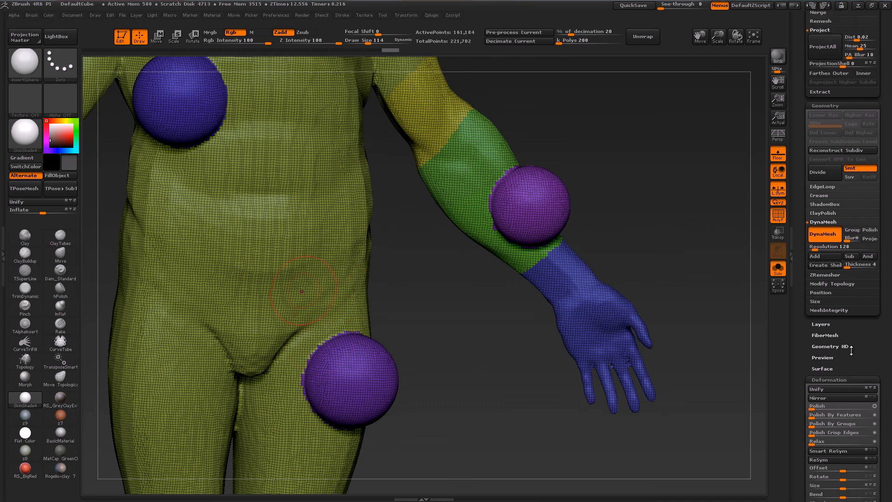
click(822, 193)
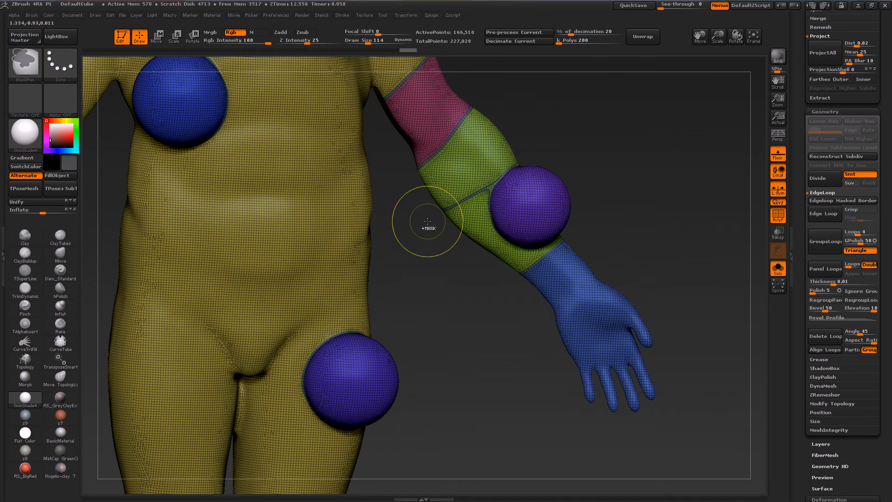
key(ctrl+z)
click(812, 272)
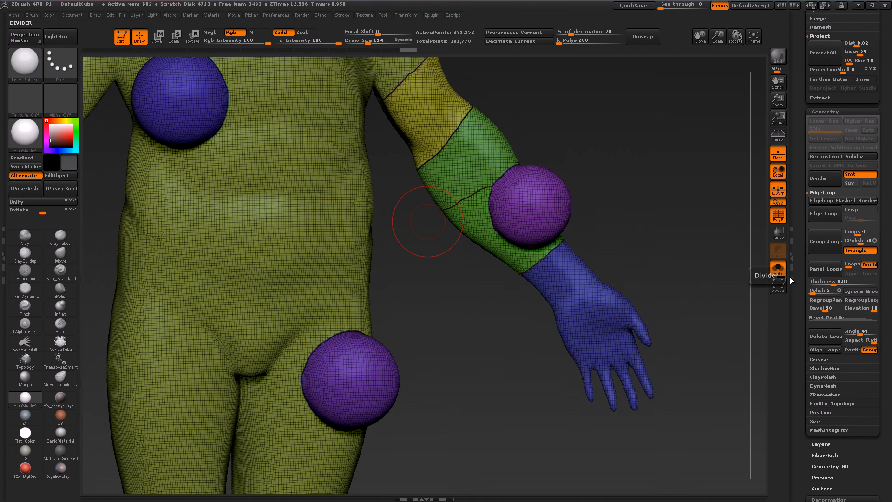
key(ctrl+z)
Set Panel Loops thickness to 0.1418 and bevel to 72, reshape the bevel profile, and undo the resulting trial panels.
drag(822, 282, 830, 309)
click(827, 317)
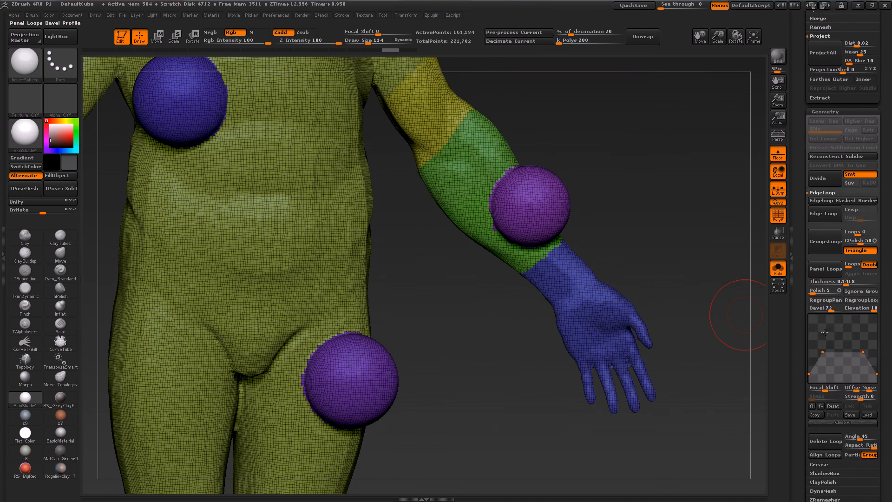
drag(806, 371, 878, 400)
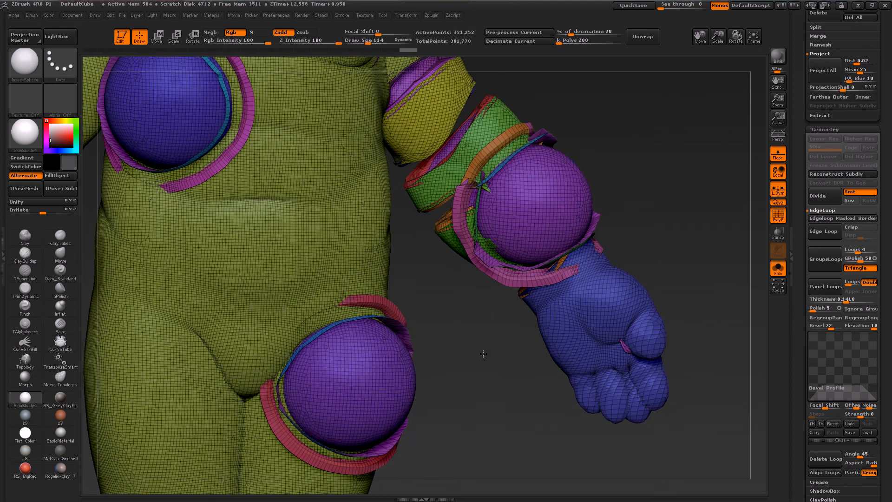
drag(488, 352, 430, 445)
key(ctrl+z)
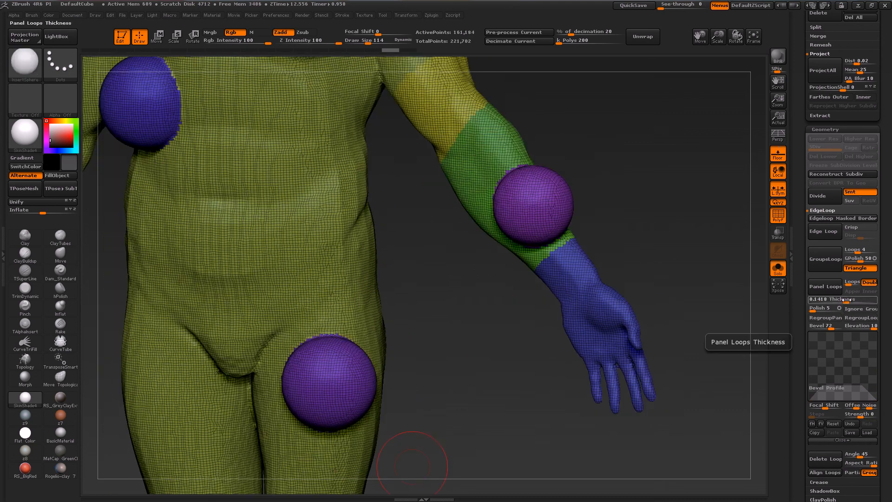
Reduce the Panel Loops thickness to 0.0781, set a negative elevation, and generate the panels on the figure.
drag(842, 300, 834, 300)
alt+drag(499, 425, 420, 311)
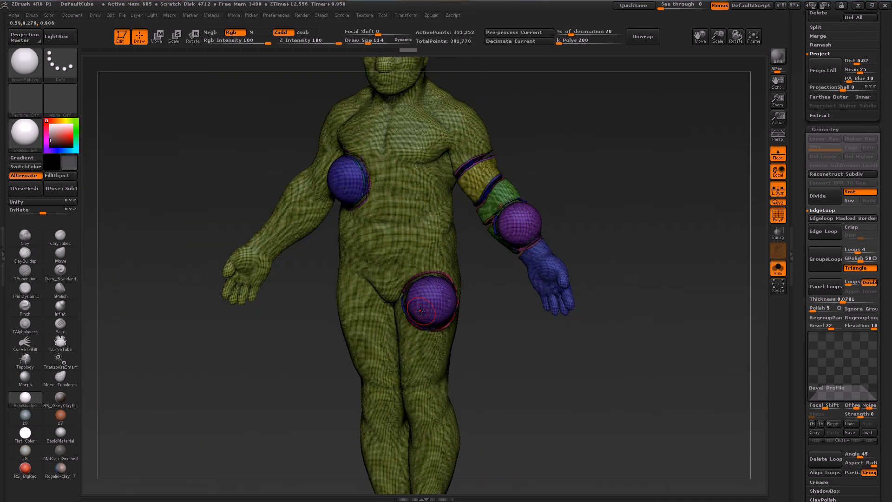
key(ctrl+z)
drag(859, 325, 843, 327)
click(825, 286)
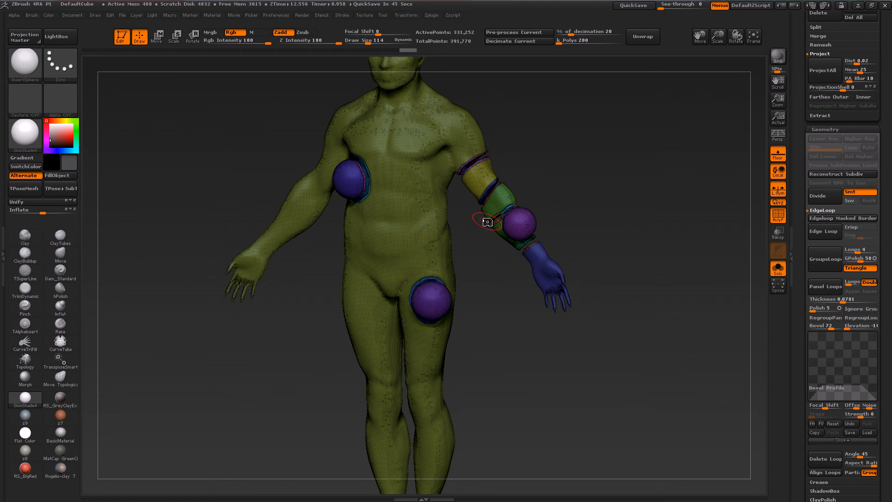
Load the smoothing project and preview the cube's UV layout with Morph UV, returning it to its 3D shape.
scroll(843, 233, up, 10)
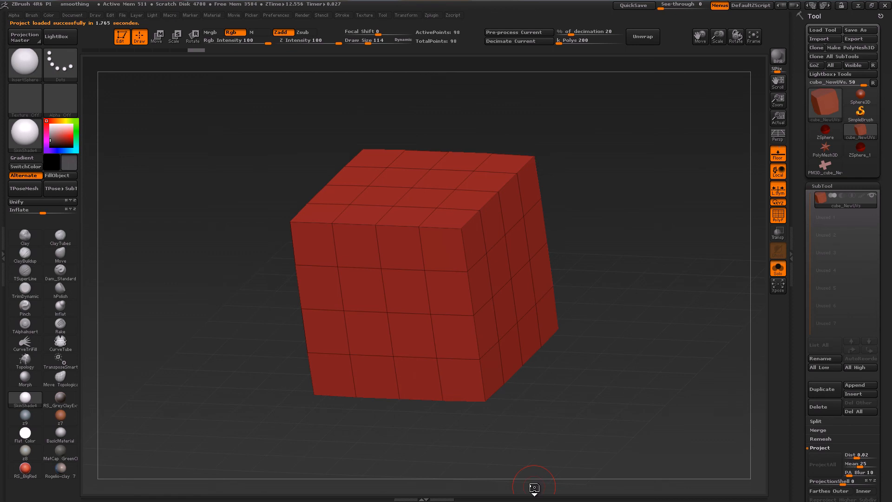
drag(887, 400, 874, 292)
click(837, 419)
scroll(829, 446, down, 2)
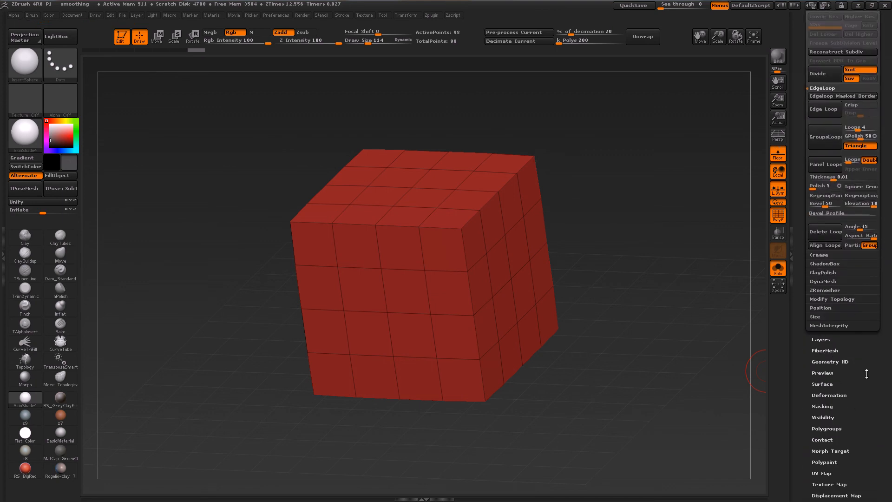
click(825, 474)
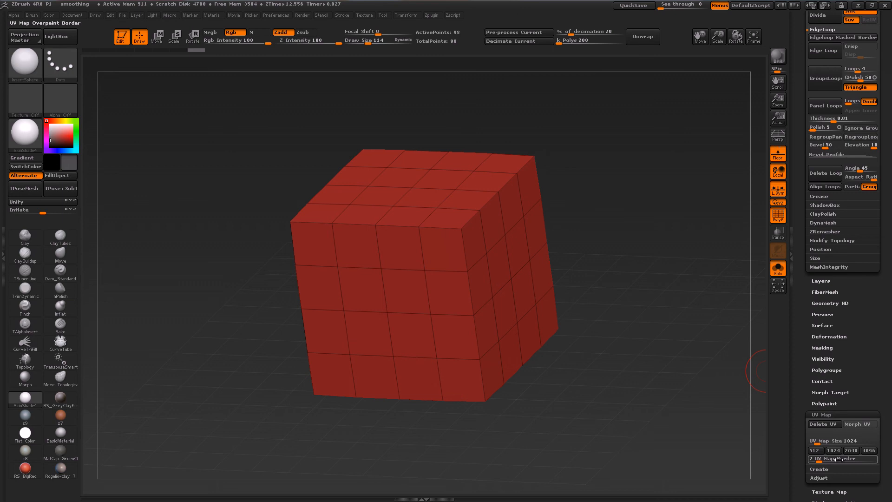
click(860, 423)
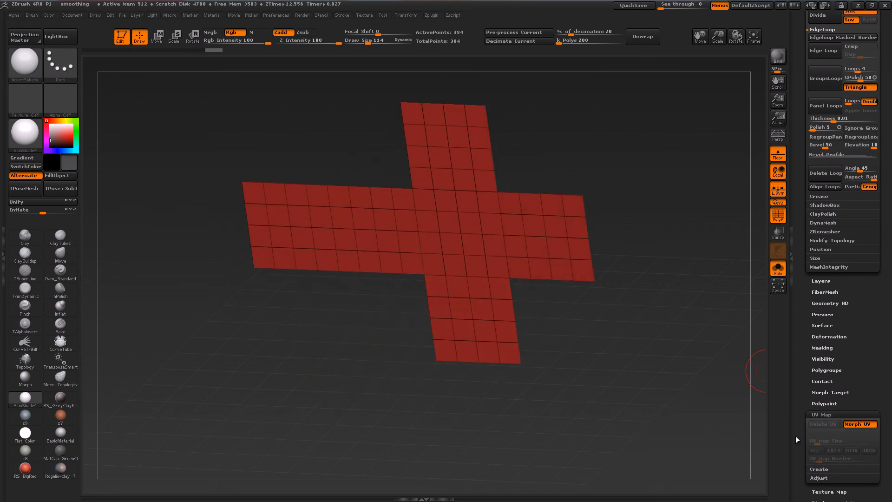
click(859, 424)
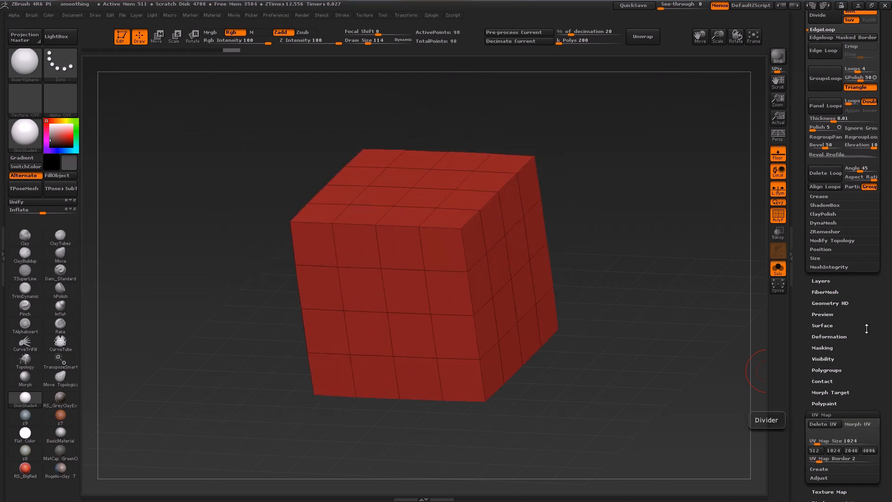
Subdivide the cube three times with Smt and Suv enabled, and unfold it into its UV layout with Morph UV.
scroll(862, 331, up, 5)
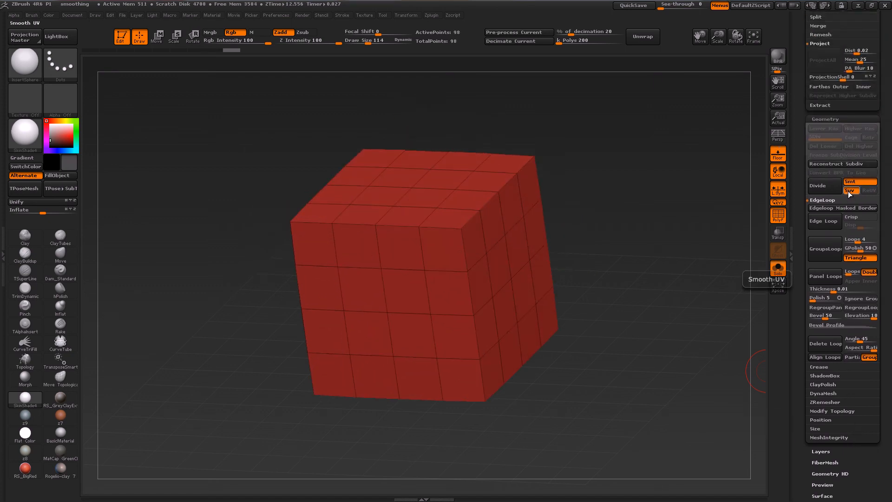
click(820, 185)
click(820, 185)
click(820, 185)
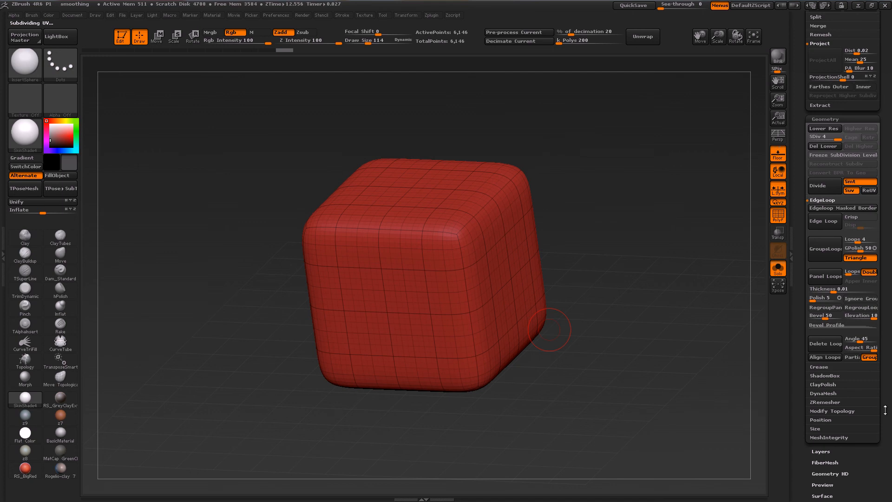
scroll(869, 332, down, 6)
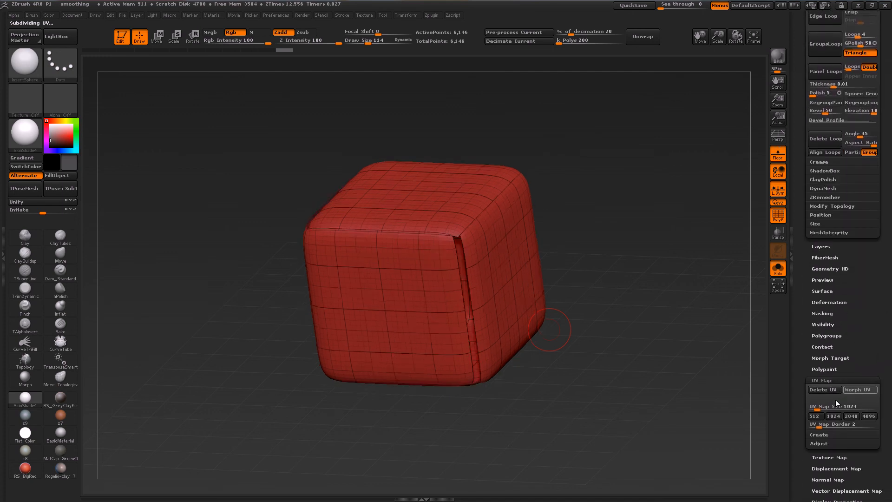
click(851, 392)
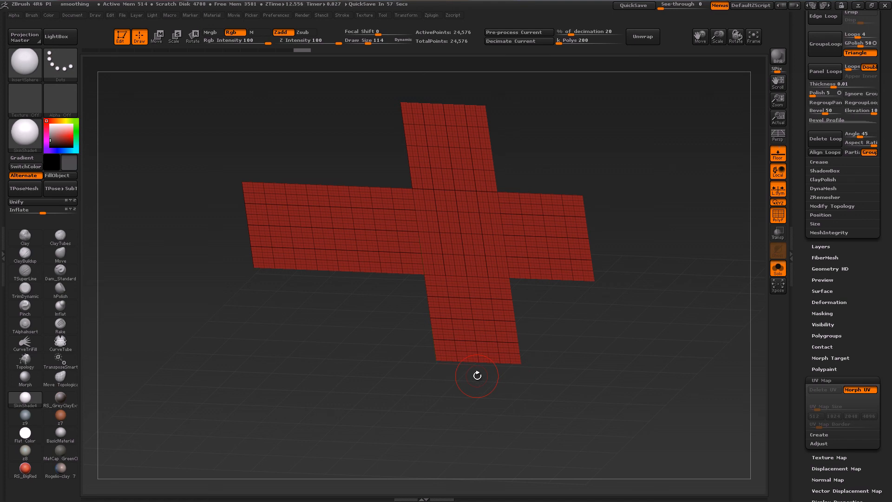
Switch to the PM3D_cube_NewUVs tool and examine the corners of its flat cross-shaped mesh.
scroll(831, 139, up, 10)
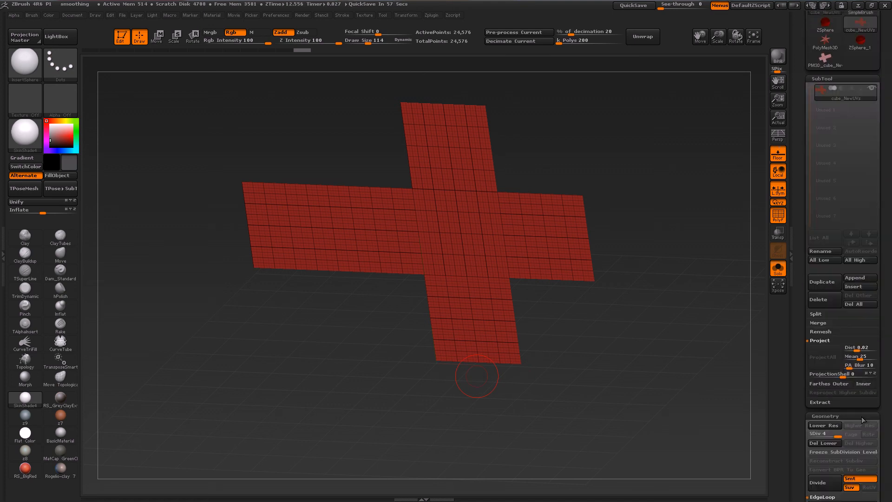
click(826, 81)
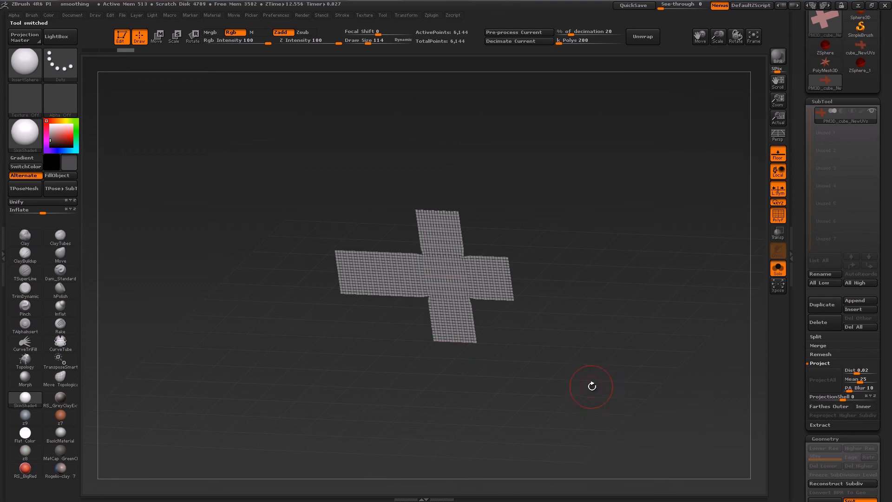
mouse_move(453, 338)
ctrl+right_down()
mouse_move(514, 370)
mouse_move(515, 359)
mouse_move(457, 434)
ctrl+right_up()
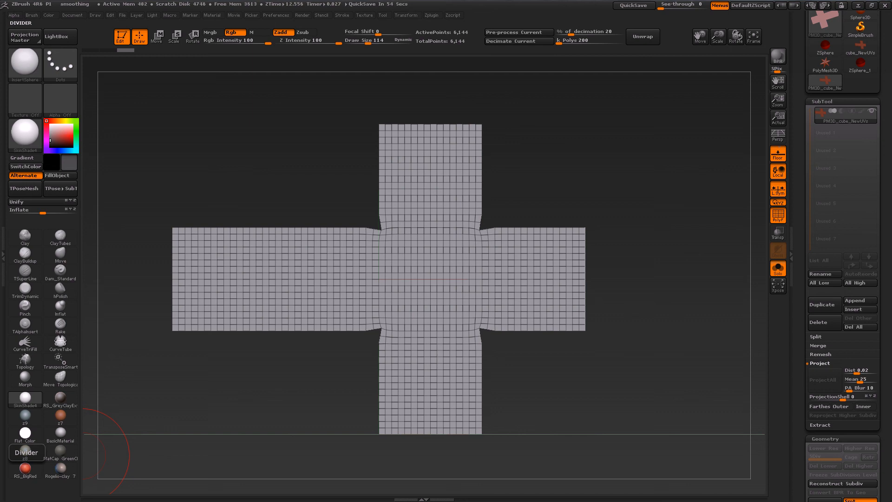
Switch to the cube_NewUVs tool and turn off Morph UV to return it to its 3D cube shape.
drag(881, 259, 889, 376)
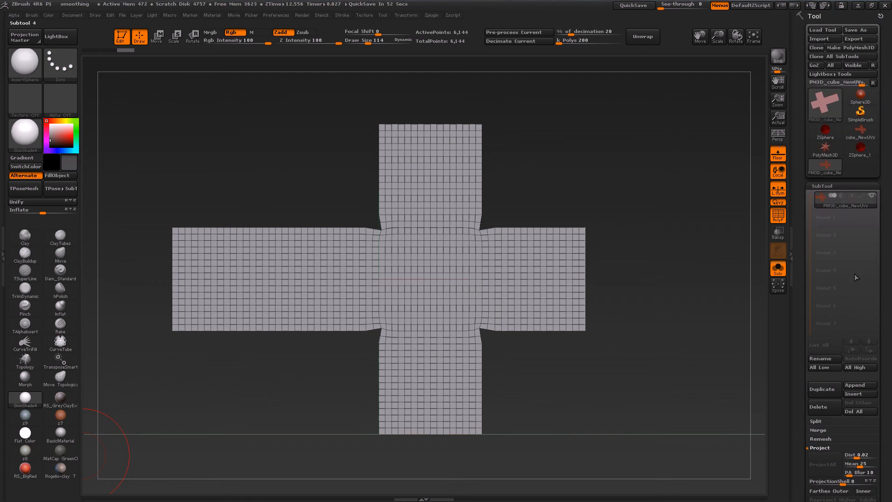
click(861, 133)
scroll(836, 325, down, 5)
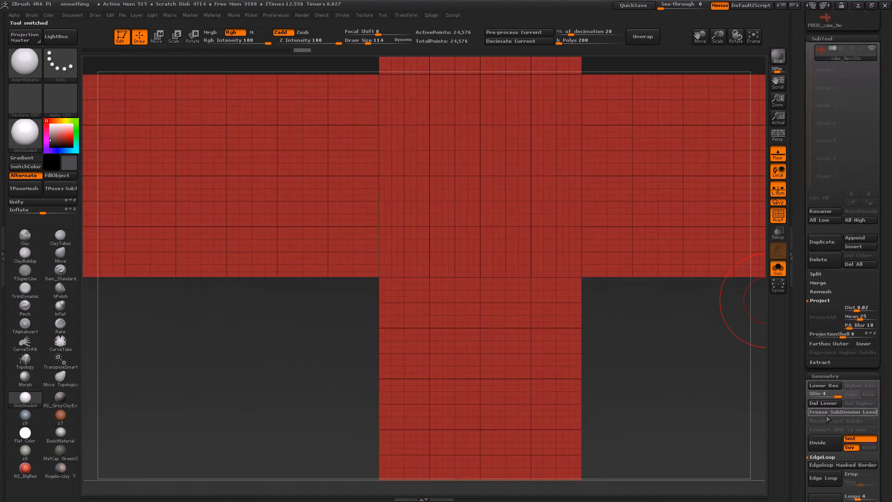
scroll(846, 354, down, 6)
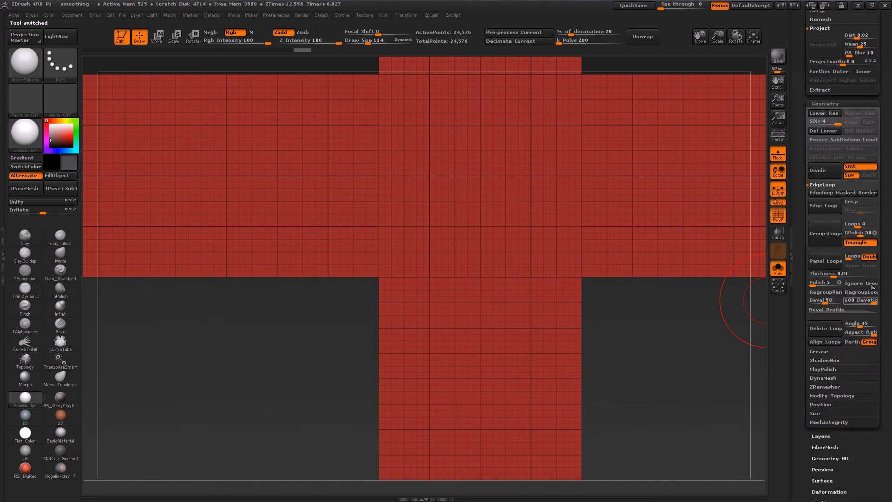
scroll(869, 344, down, 4)
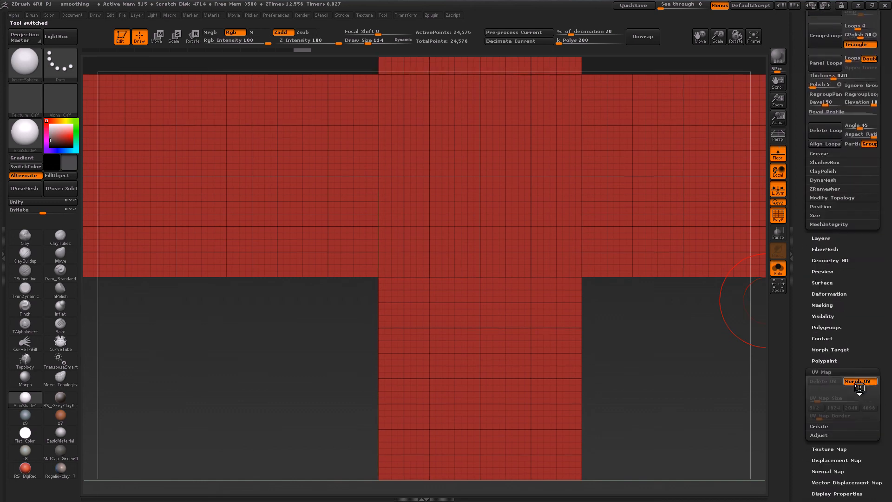
click(862, 381)
alt+drag(627, 339, 602, 279)
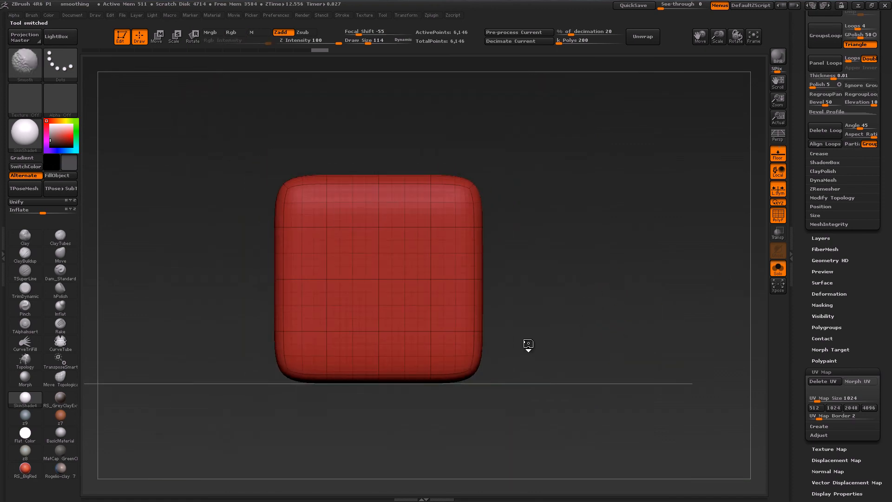
Step the cube to subdivision level 2 and delete its lower subdivision levels.
key(space)
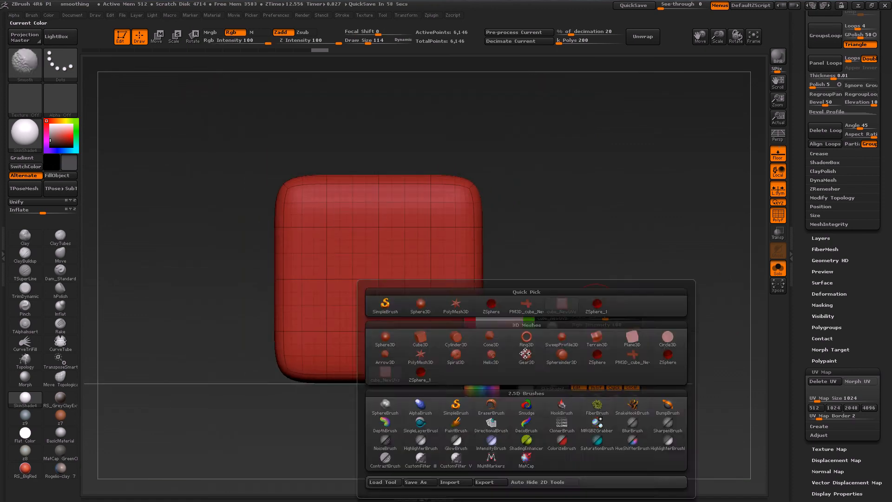
key(shift+d)
key(shift+d)
key(shift+d)
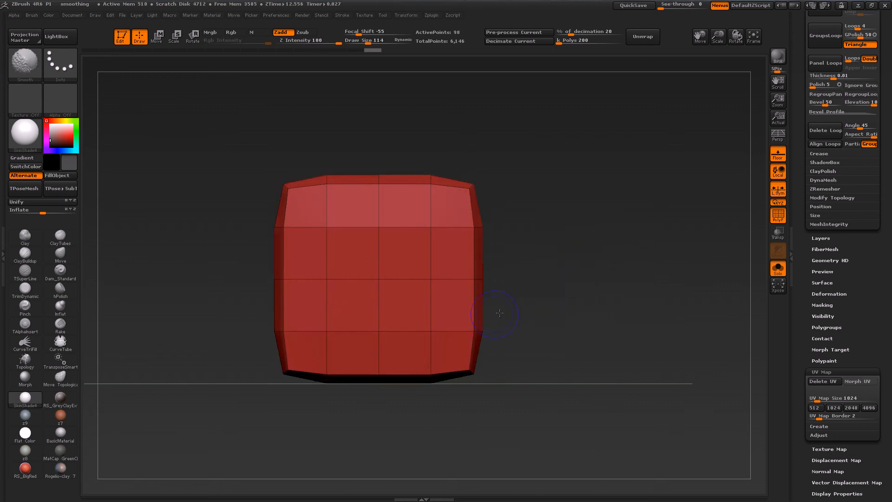
key(d)
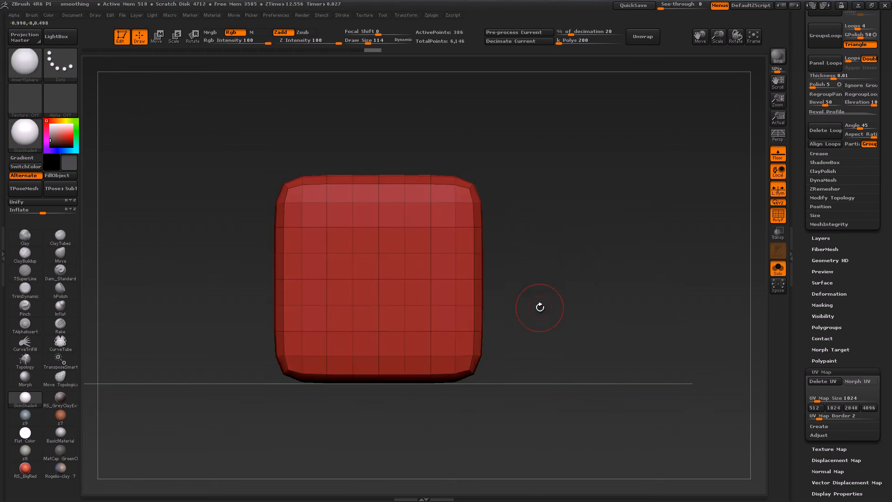
drag(854, 277, 859, 370)
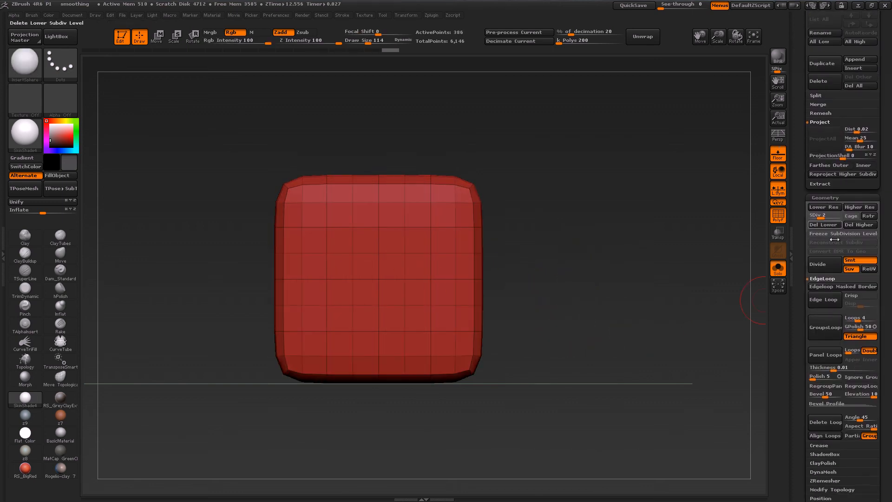
click(827, 229)
Use the SelectRect brush to isolate a vertical strip through the cube's middle, assign it a new polygroup, and show the whole mesh.
mouse_move(344, 152)
ctrl+shift+mouse_down()
mouse_move(408, 394)
mouse_move(331, 396)
mouse_move(352, 423)
ctrl+shift+mouse_up()
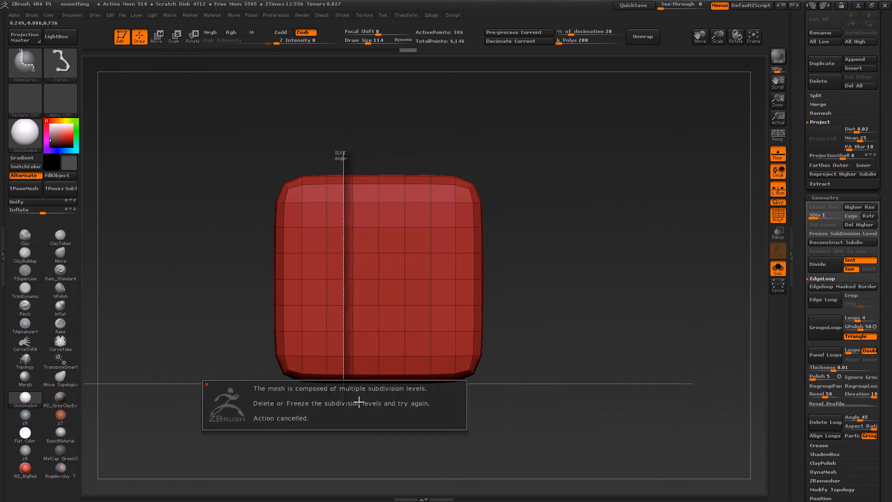
click(27, 65)
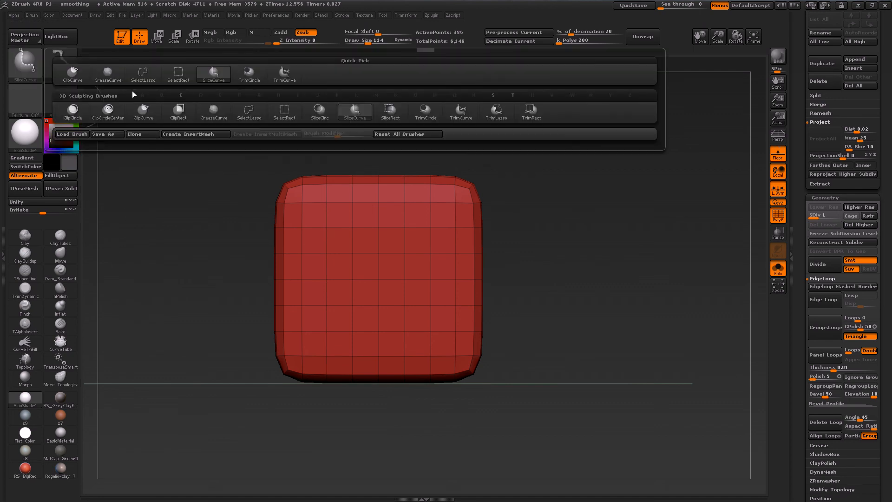
click(280, 112)
mouse_move(335, 149)
ctrl+shift+mouse_down()
mouse_move(367, 290)
mouse_move(412, 422)
mouse_move(422, 423)
ctrl+shift+mouse_up()
drag(503, 388, 522, 393)
key(ctrl+w)
ctrl+shift+click(504, 400)
Isolate a horizontal band around the cube's middle, assign it a new polygroup, and show the whole mesh.
ctrl+shift+drag(216, 252, 539, 315)
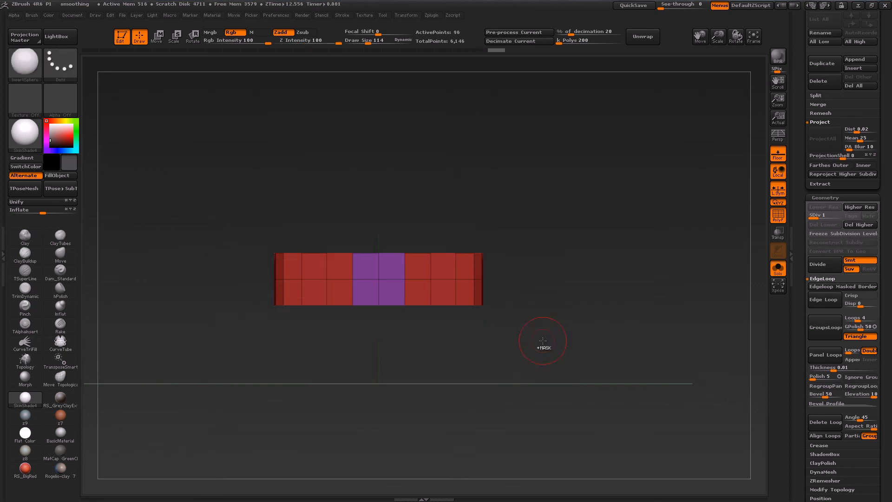
key(ctrl+w)
ctrl+shift+click(557, 351)
drag(561, 351, 545, 371)
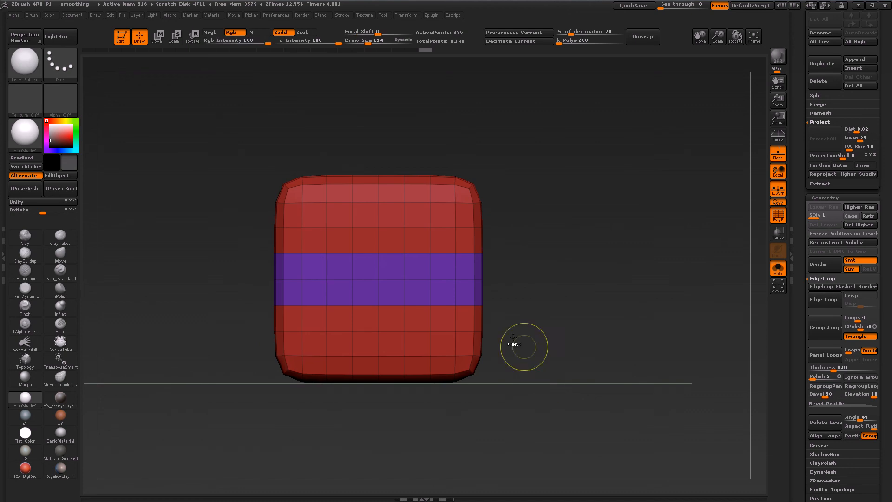
Assign a new polygroup to a vertical strip on the cube's adjacent side and show the whole mesh.
ctrl+shift+drag(342, 137, 418, 421)
key(ctrl+w)
ctrl+shift+click(518, 353)
drag(518, 353, 555, 398)
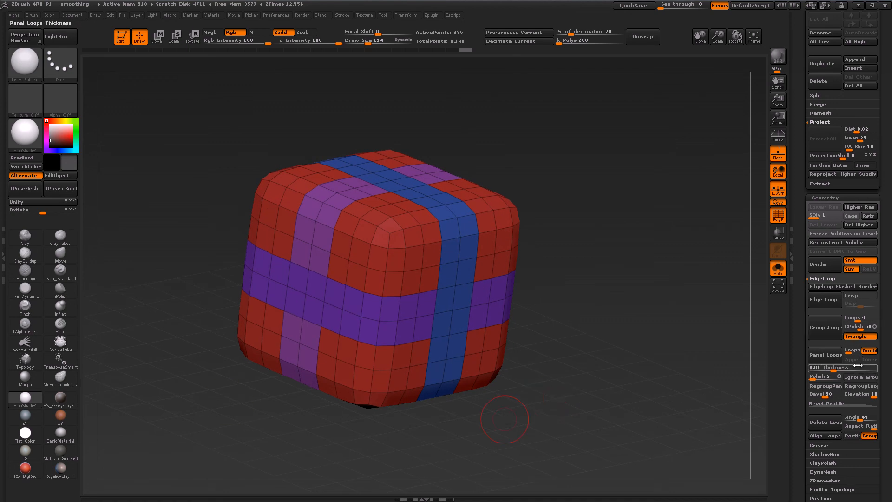
Delete the cube's higher subdivision levels and generate Panel Loops around its polygroups.
click(825, 354)
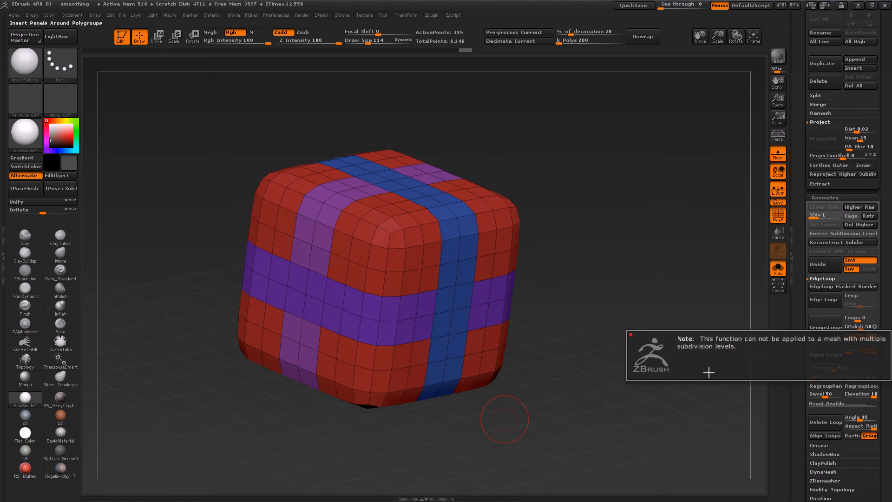
click(854, 225)
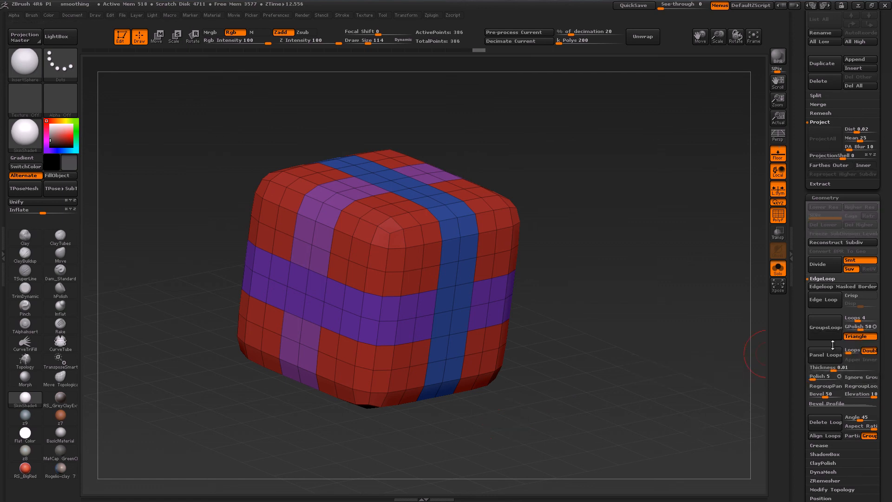
click(826, 351)
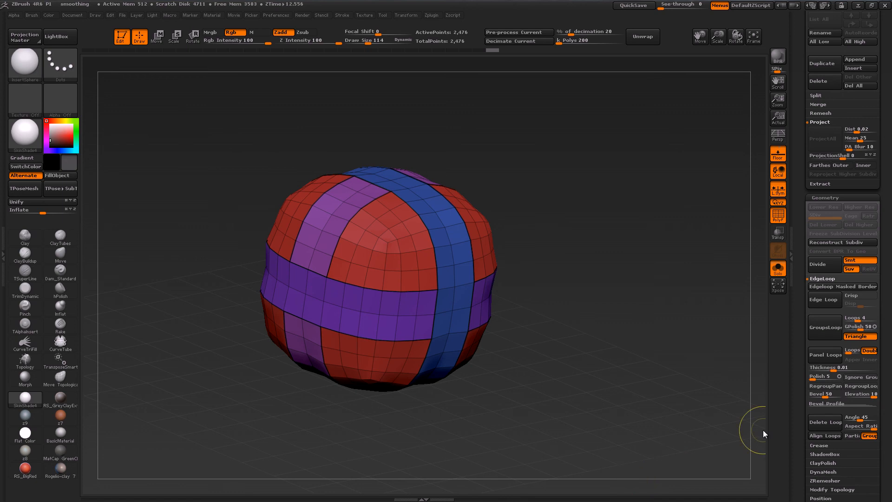
Undo the panels and regenerate the Panel Loops with Polish 0 and Thickness 0.0444.
key(ctrl+z)
mouse_move(840, 377)
mouse_down()
mouse_move(810, 377)
mouse_move(840, 368)
mouse_up()
click(823, 355)
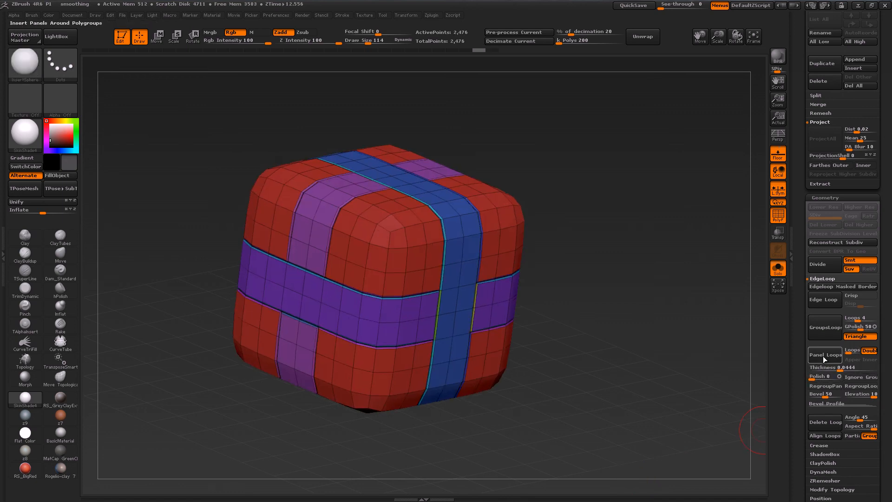
Undo the panels and regenerate the Panel Loops with Thickness 0.1307.
key(ctrl+z)
drag(839, 367, 842, 368)
click(823, 355)
drag(526, 385, 508, 392)
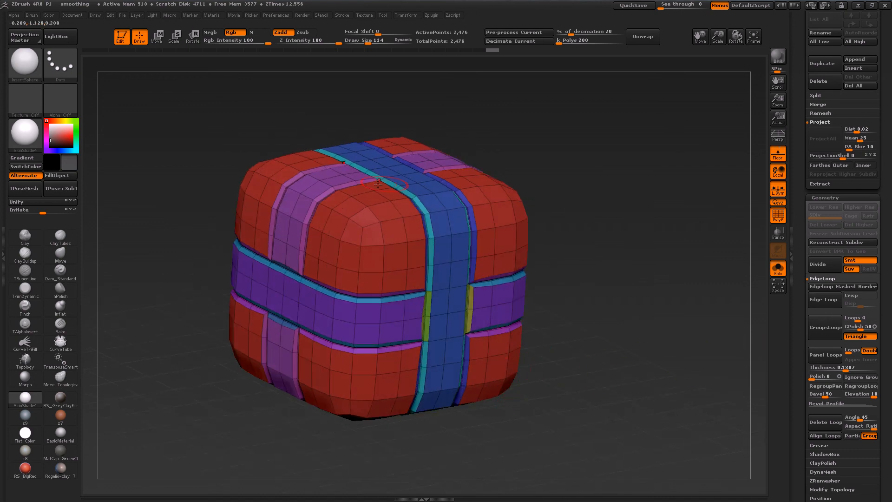
Examine the loop polygroups where the cube's panels meet, and undo the panels.
drag(333, 240, 373, 337)
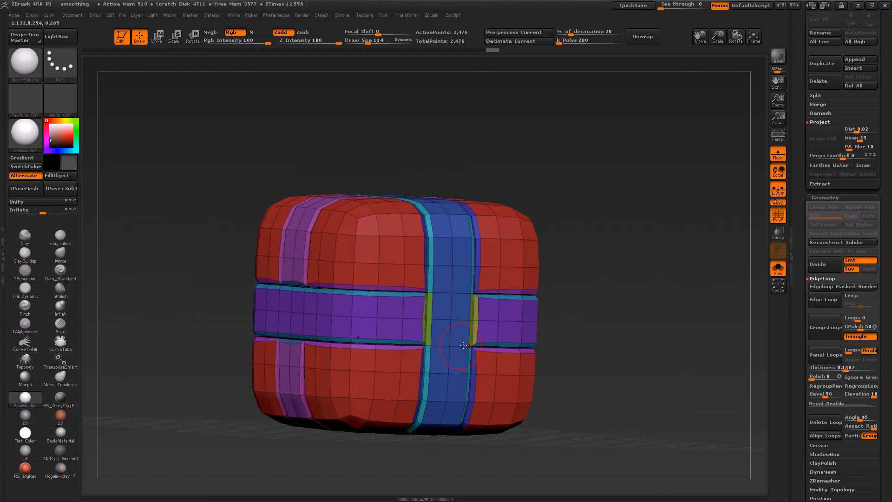
alt+drag(466, 341, 458, 294)
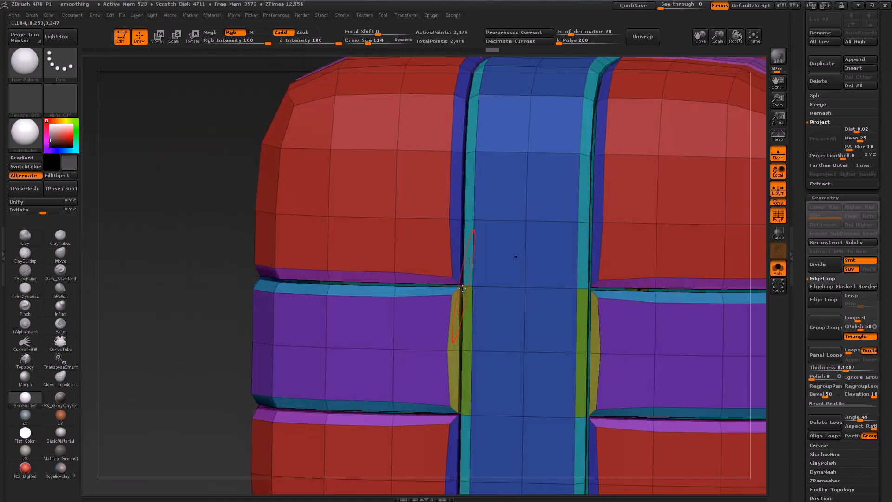
right_drag(455, 365, 468, 324)
key(f)
key(ctrl+z)
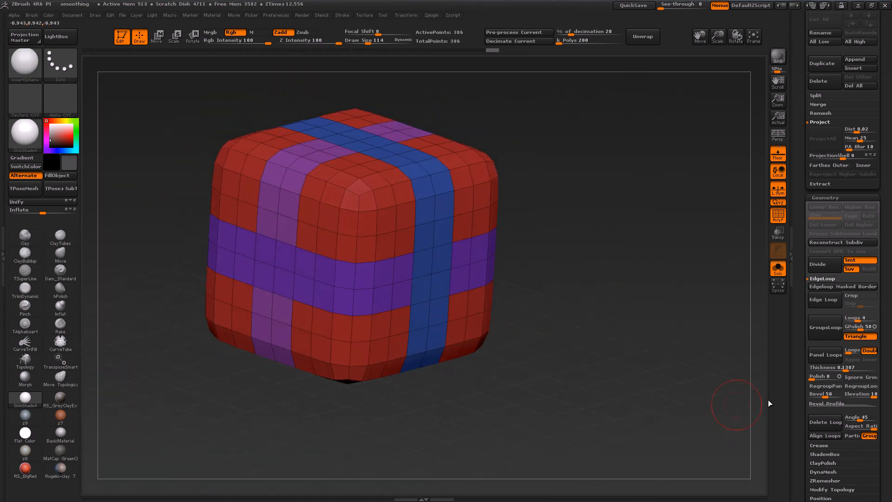
Enable RegroupPanels and RegroupLoops and generate the Panel Loops, redoing them once to get contrasting polygroup colors.
click(830, 389)
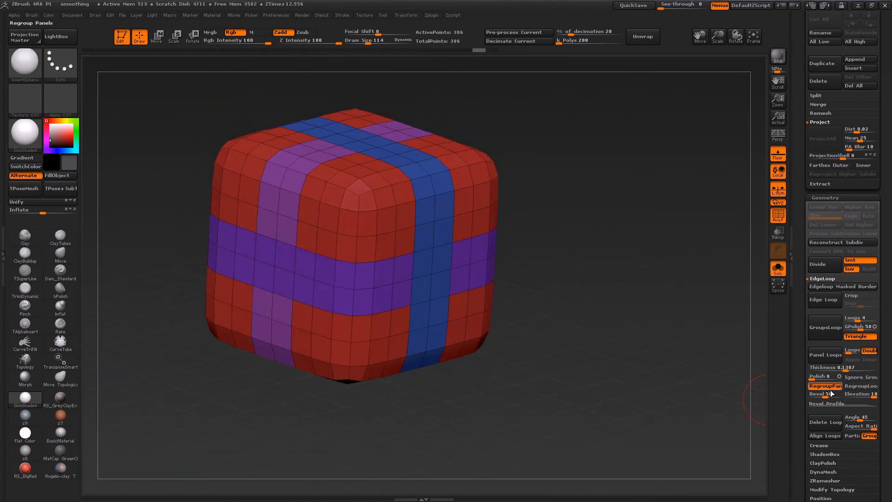
click(854, 390)
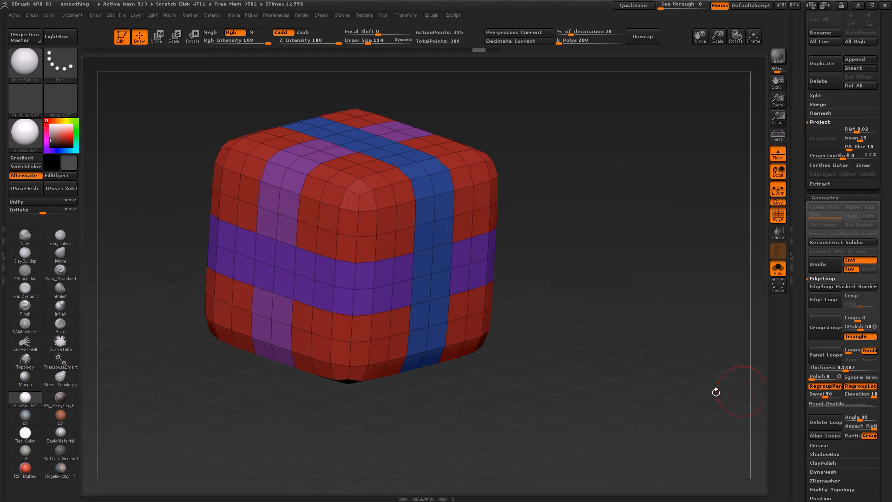
click(825, 354)
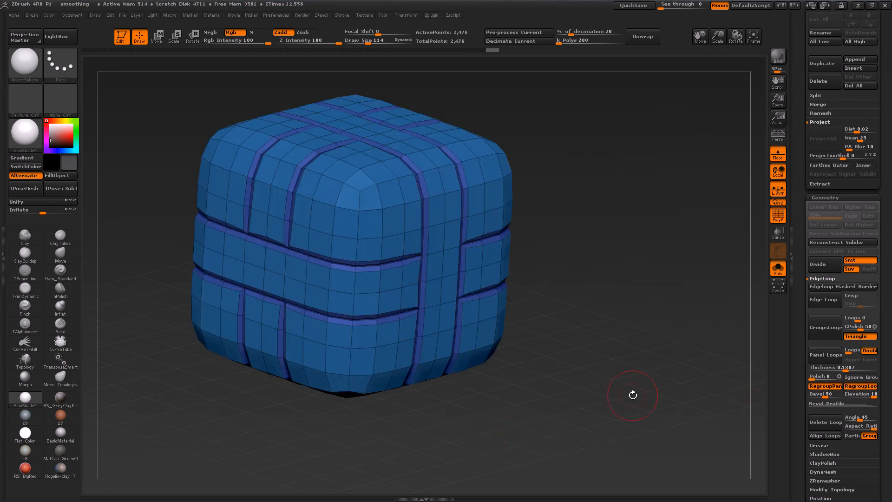
drag(556, 399, 390, 279)
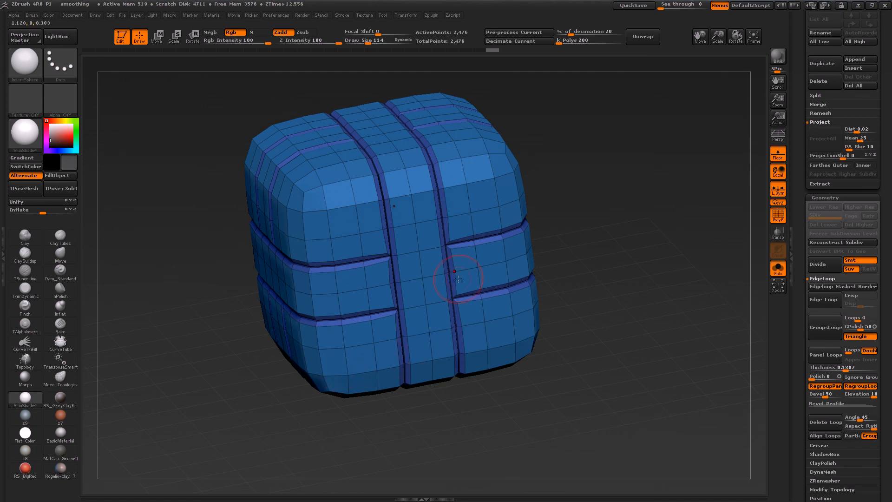
key(ctrl+z)
click(827, 358)
drag(470, 378, 400, 273)
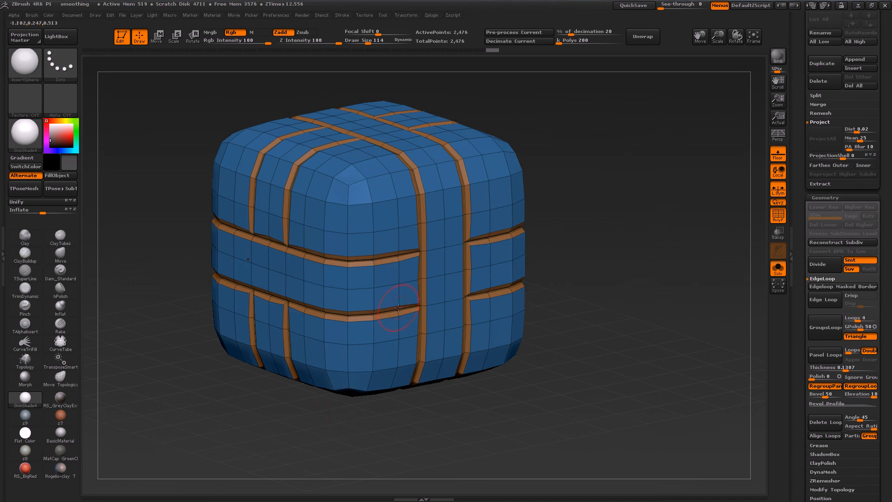
Isolate the cube's panel polygroup and its loop polygroup in turn, showing the whole mesh after each.
ctrl+shift+click(367, 199)
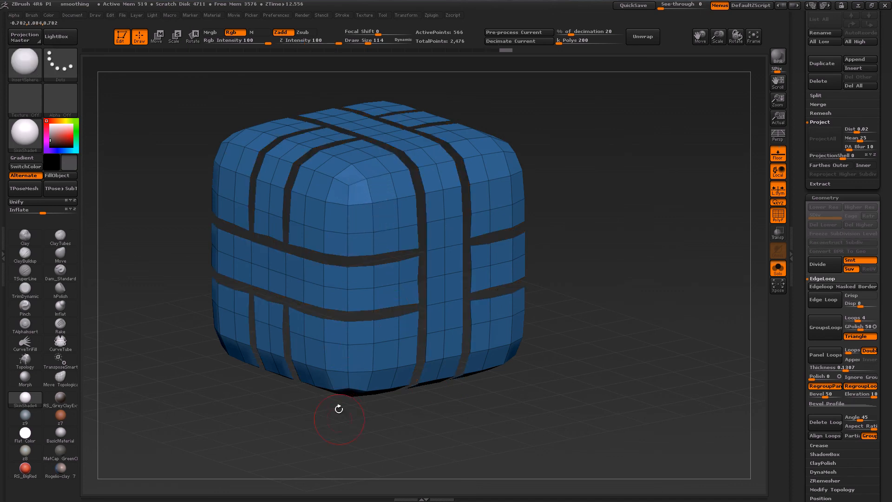
drag(606, 365, 517, 416)
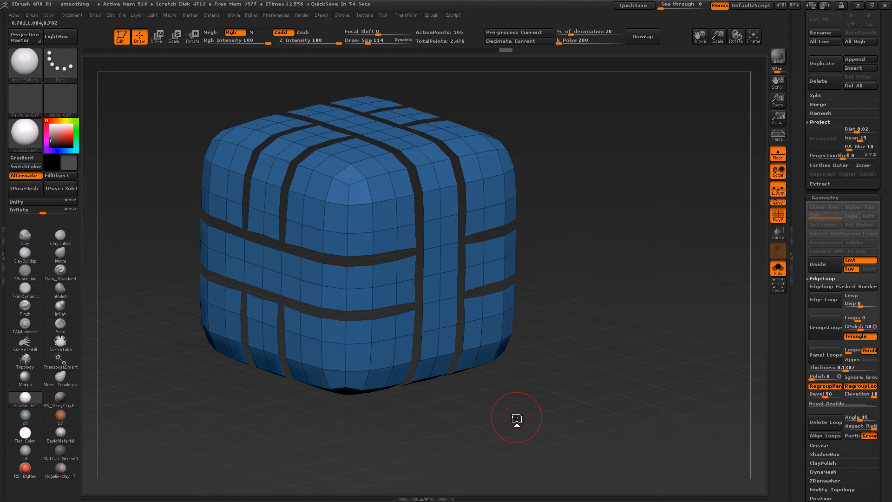
drag(494, 437, 488, 367)
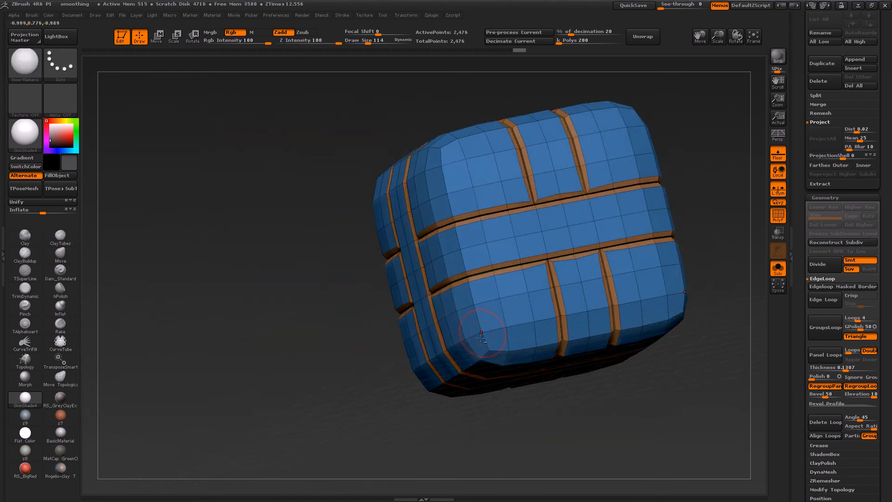
ctrl+shift+click(474, 278)
drag(440, 332, 404, 437)
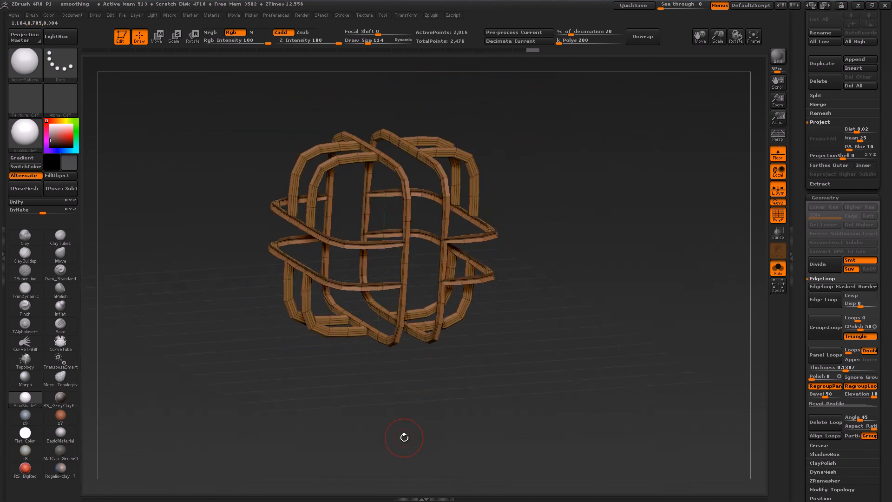
ctrl+shift+click(546, 354)
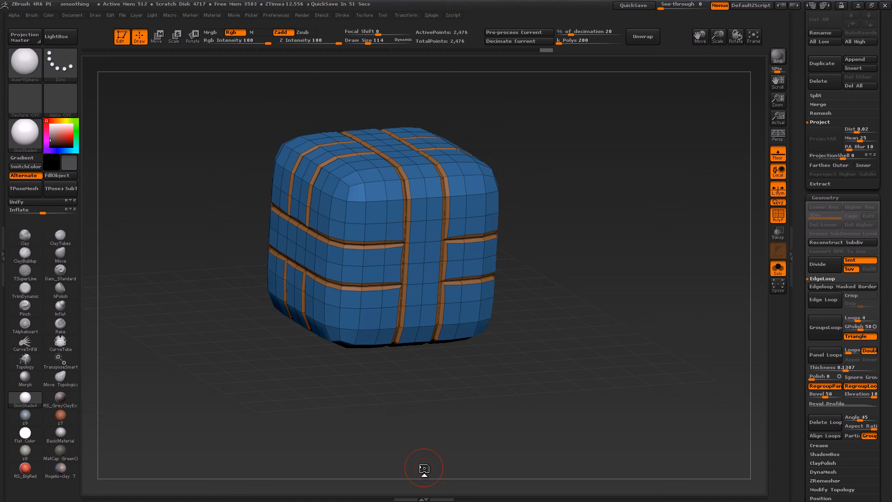
Load DemoSoldier.ZTL from the LightBox tool library and close the library.
click(54, 38)
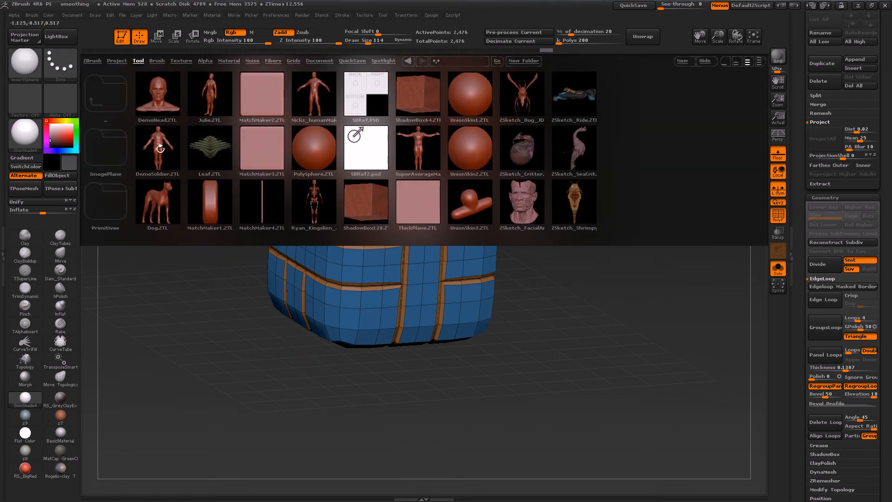
double_click(160, 148)
click(61, 39)
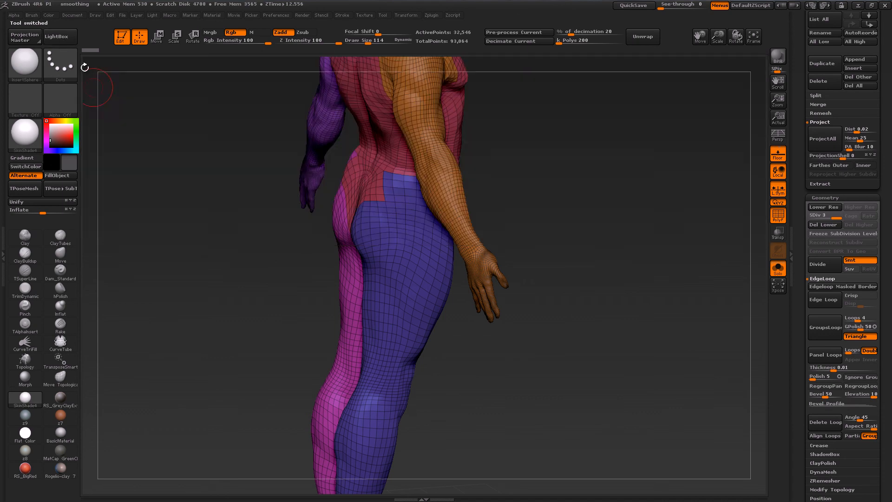
Hide the soldier's purple left arm polygroup, leaving the rest of the body visible.
mouse_move(617, 338)
mouse_down()
mouse_move(550, 323)
mouse_move(463, 423)
mouse_move(462, 394)
mouse_up()
ctrl+shift+click(444, 274)
ctrl+shift+drag(580, 255, 627, 360)
drag(592, 408, 486, 353)
drag(883, 348, 884, 327)
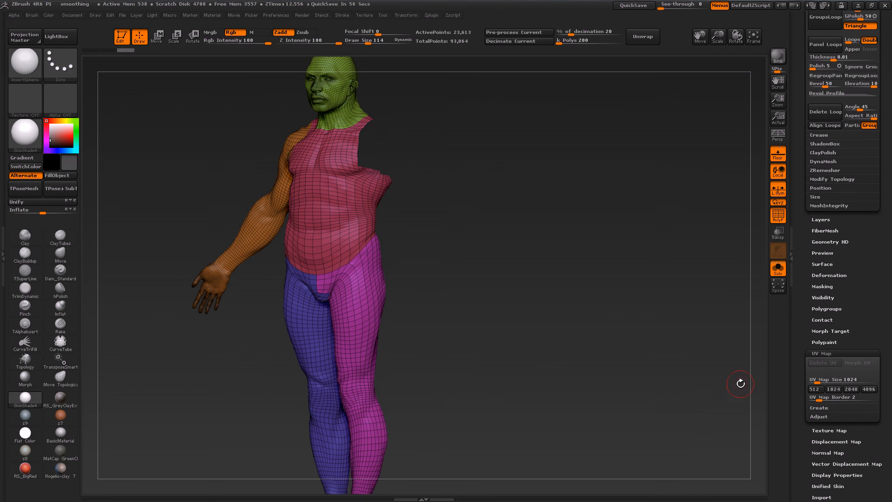
Mask the visible soldier's mesh by features with Border, Groups and Crease enabled.
scroll(811, 275, down, 1)
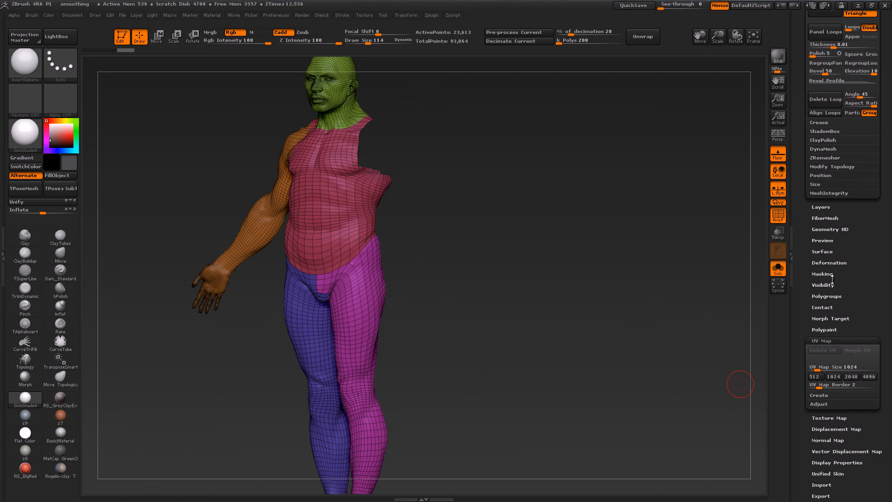
drag(866, 287, 882, 221)
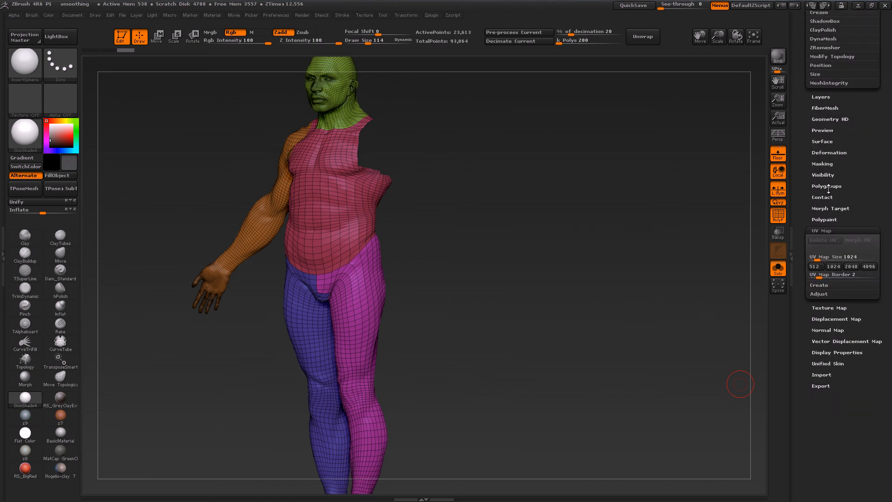
scroll(854, 146, down, 1)
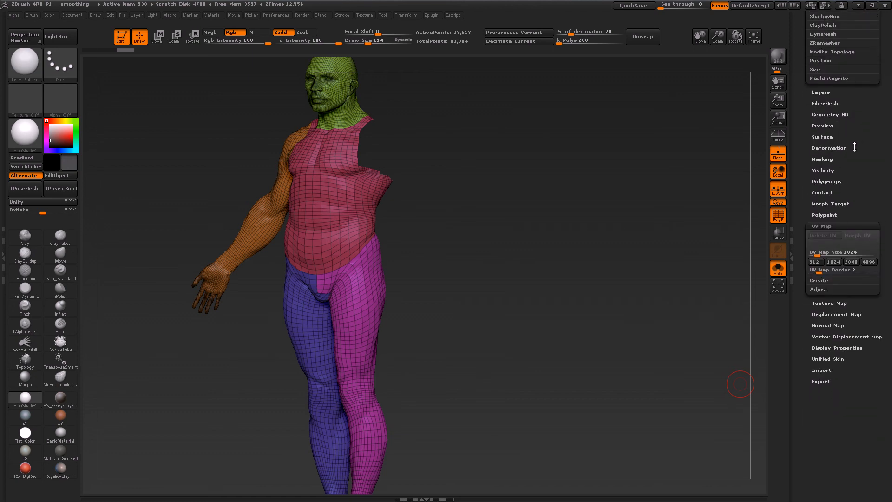
click(825, 160)
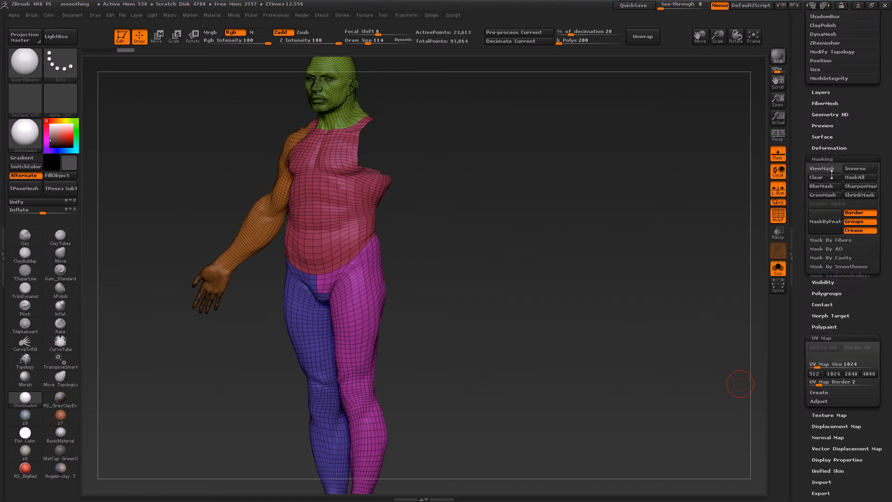
click(825, 234)
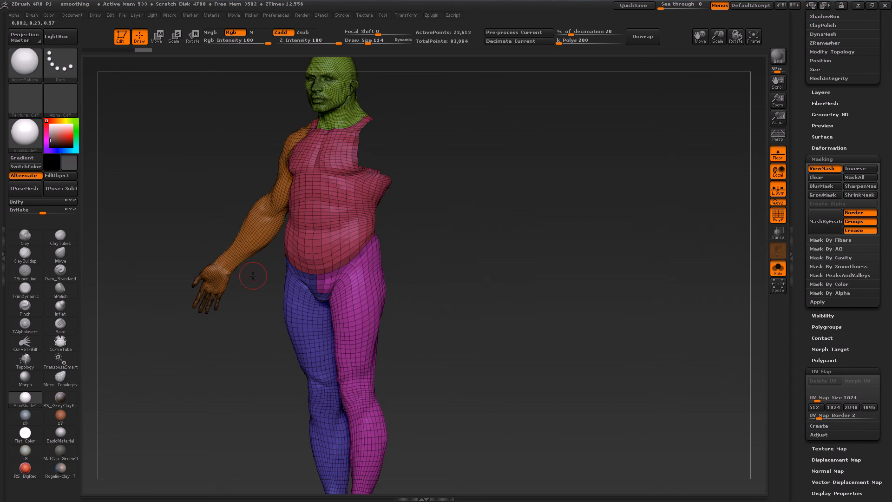
Switch the soldier to the Flat Color material, turn off the polyframe and pick white as the color.
click(35, 435)
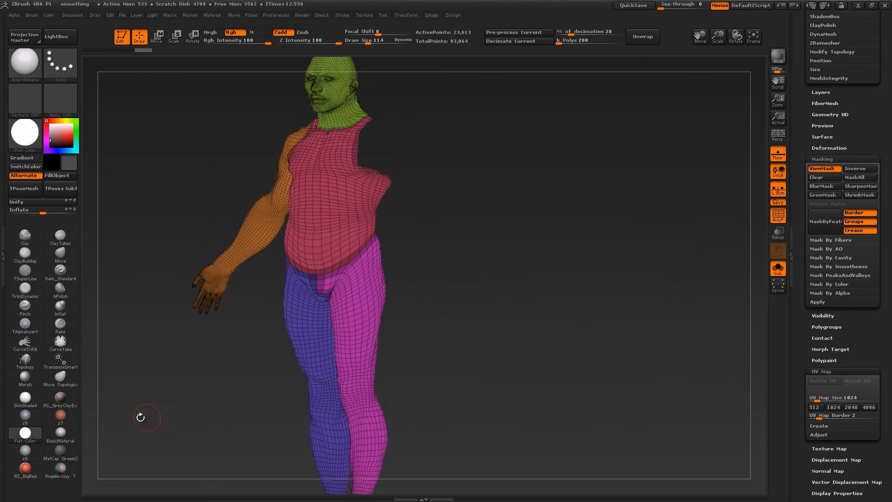
key(shift+f)
drag(405, 271, 332, 250)
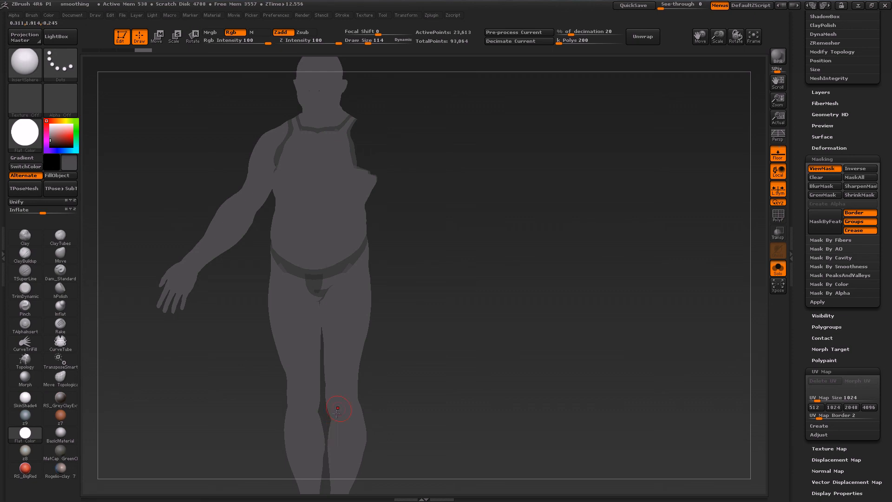
drag(55, 131, 50, 124)
Unhide the soldier's hidden arm and turn off the mask display.
drag(489, 341, 470, 355)
ctrl+shift+click(469, 356)
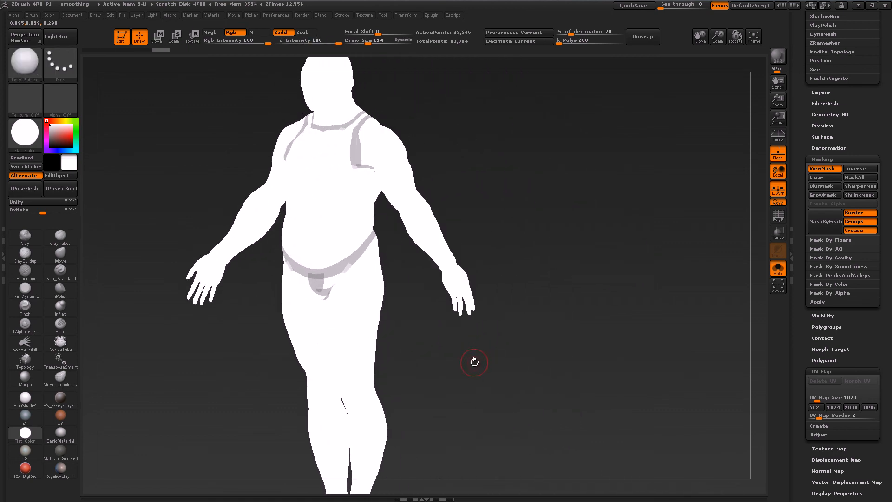
key(ctrl+h)
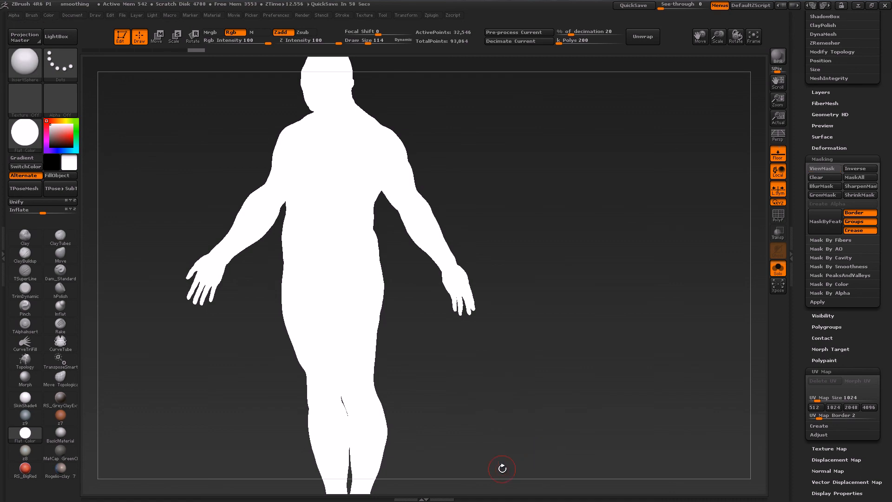
Load the DynaWax128.ZPR project from the LightBox project library without saving the current project.
click(57, 37)
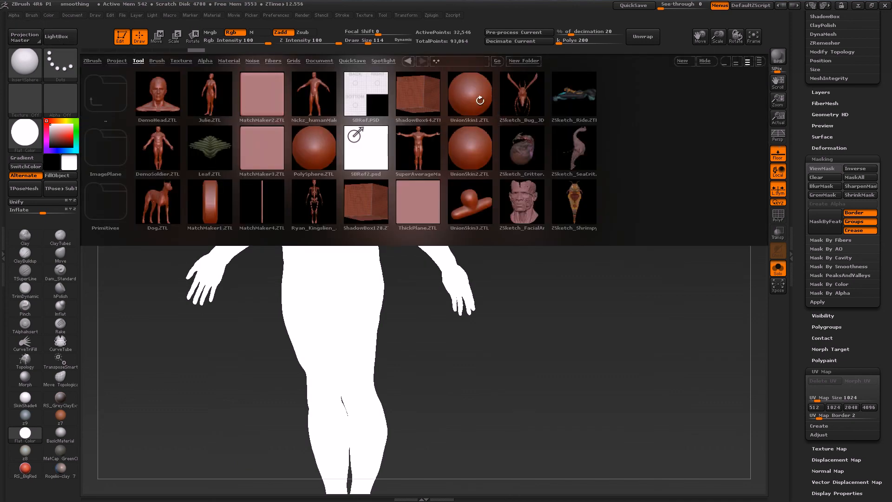
click(117, 60)
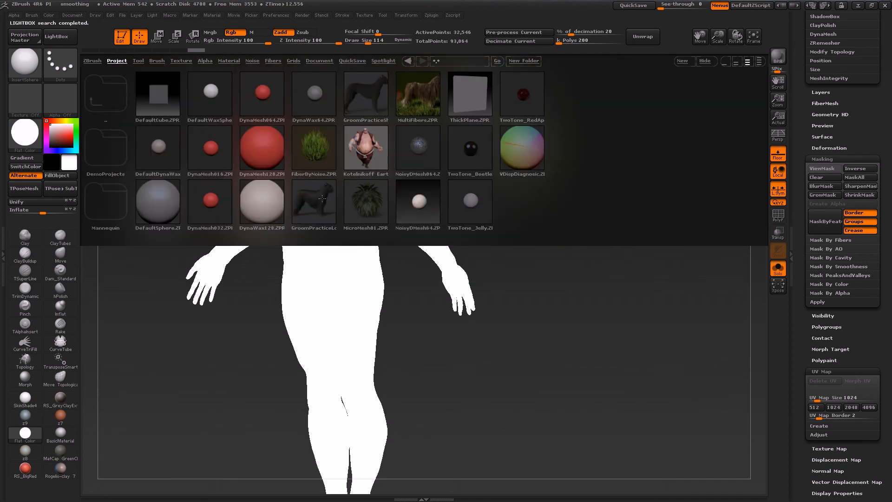
double_click(262, 199)
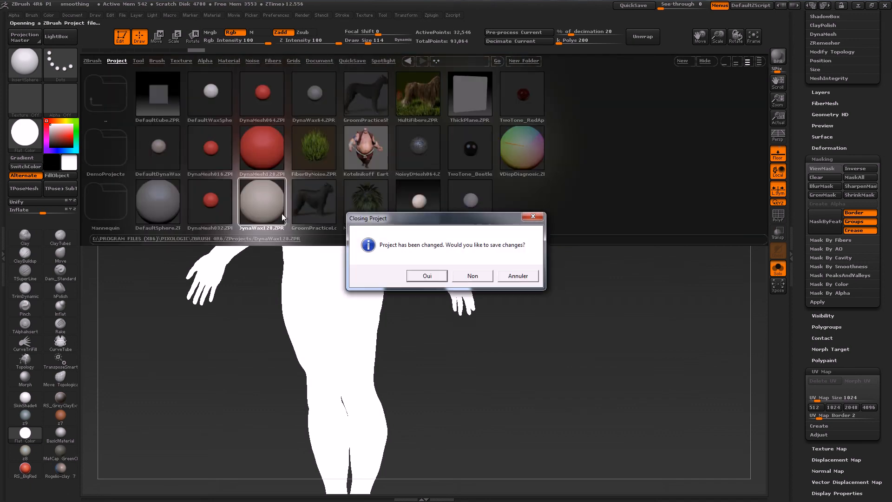
click(469, 278)
drag(478, 325, 445, 391)
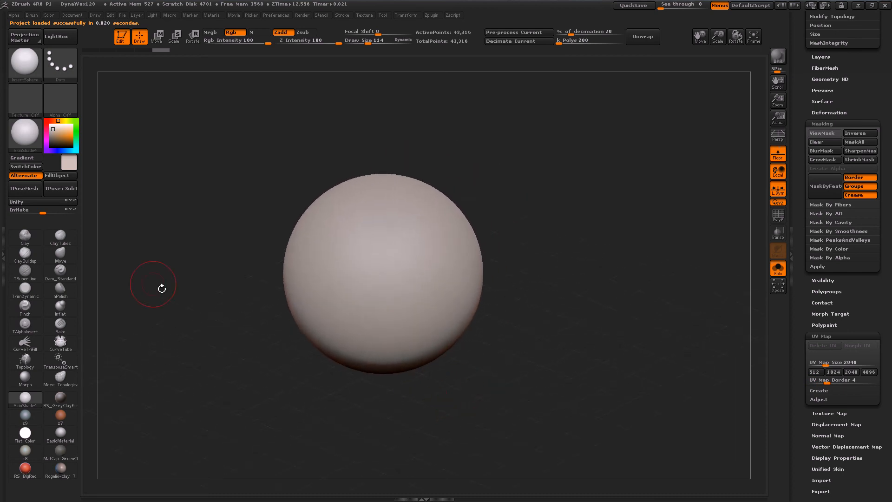
Insert overlapping clods of varying sizes across the symmetrical sphere with the IMM Clod brush.
click(33, 70)
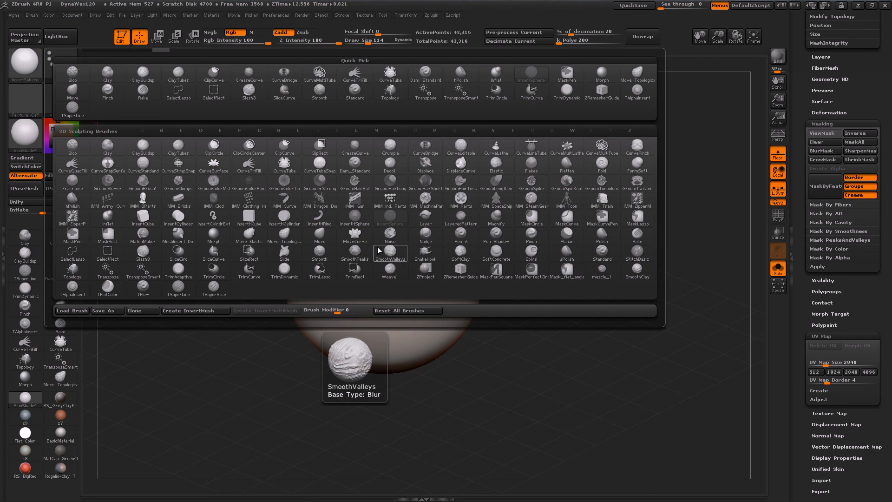
click(213, 203)
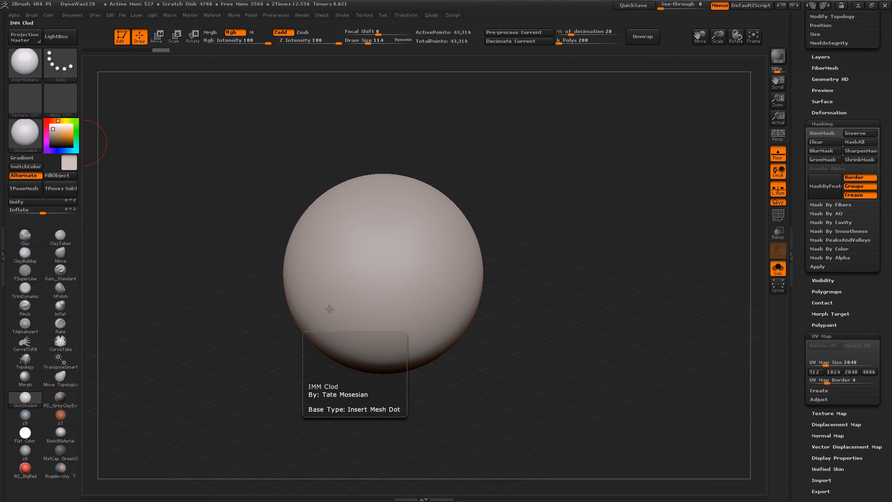
click(428, 234)
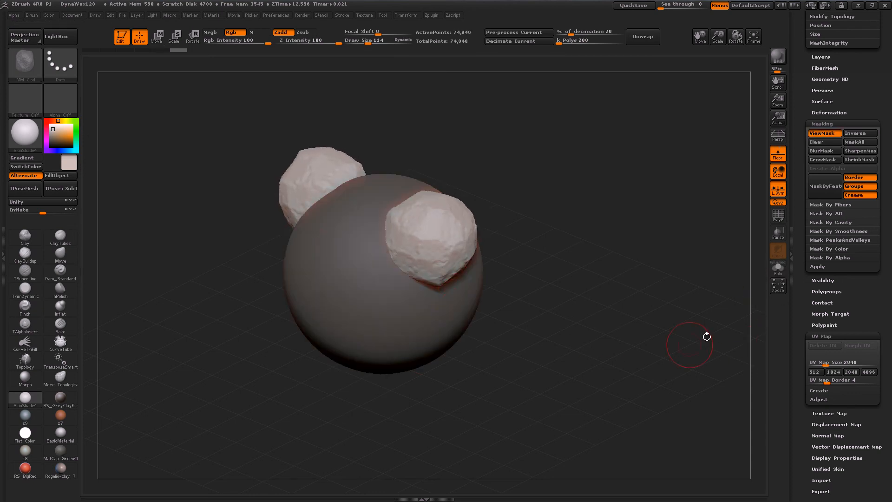
click(393, 308)
click(328, 269)
click(365, 230)
drag(397, 281, 398, 282)
drag(433, 291, 450, 342)
drag(392, 270, 403, 298)
drag(339, 328, 339, 381)
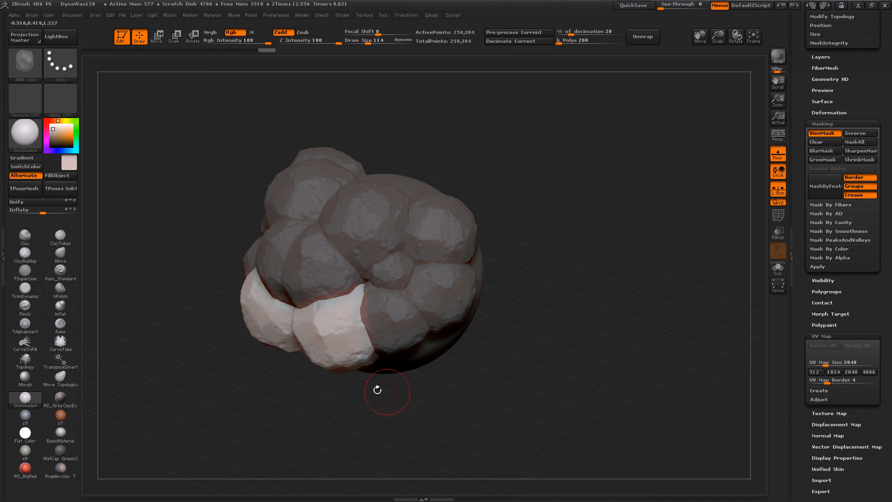
drag(467, 423, 465, 391)
drag(417, 365, 418, 423)
drag(340, 398, 342, 436)
Choose the Clod6-a2 insert mesh and fill the remaining gaps on the sphere with clods.
key(m)
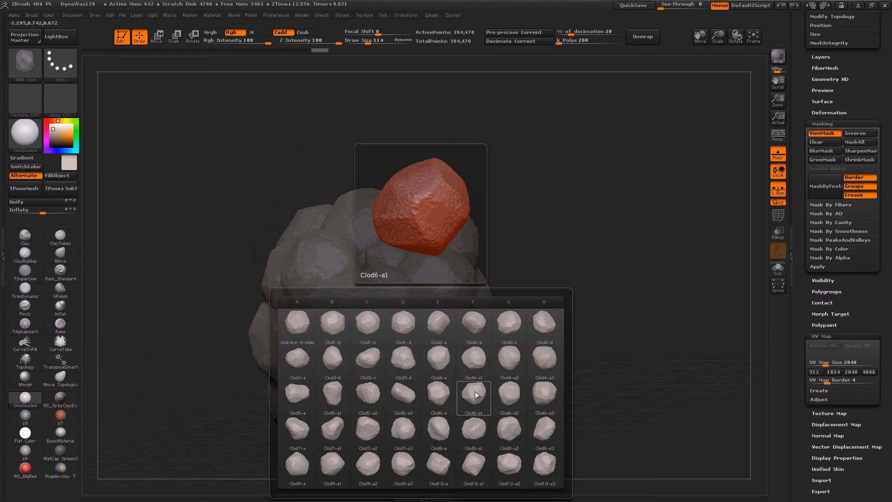
click(498, 393)
mouse_move(564, 302)
mouse_down()
mouse_move(470, 332)
mouse_move(456, 407)
mouse_up()
drag(412, 287, 402, 411)
drag(478, 244, 485, 260)
drag(406, 219, 409, 195)
drag(493, 288, 499, 281)
drag(448, 214, 450, 205)
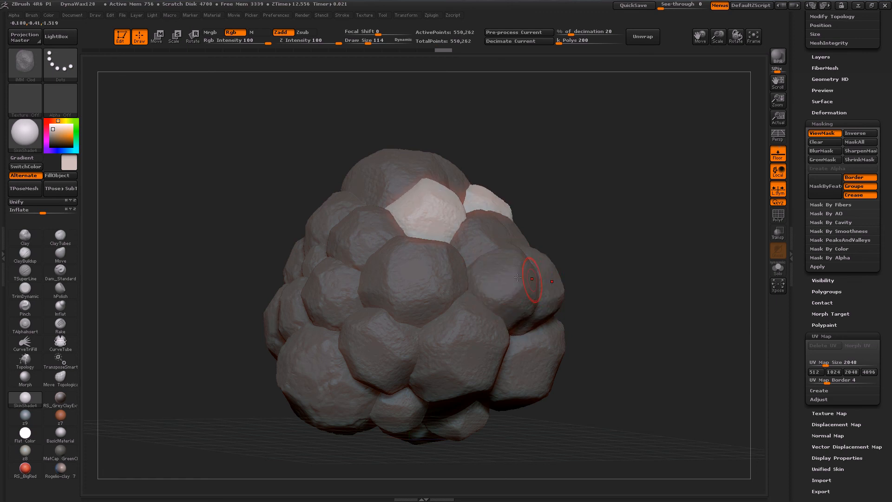
Turn off the mask display and show the polyframe with the clods' polygroups.
drag(576, 274, 608, 279)
key(ctrl+h)
drag(577, 372, 679, 343)
key(shift+f)
drag(595, 390, 580, 416)
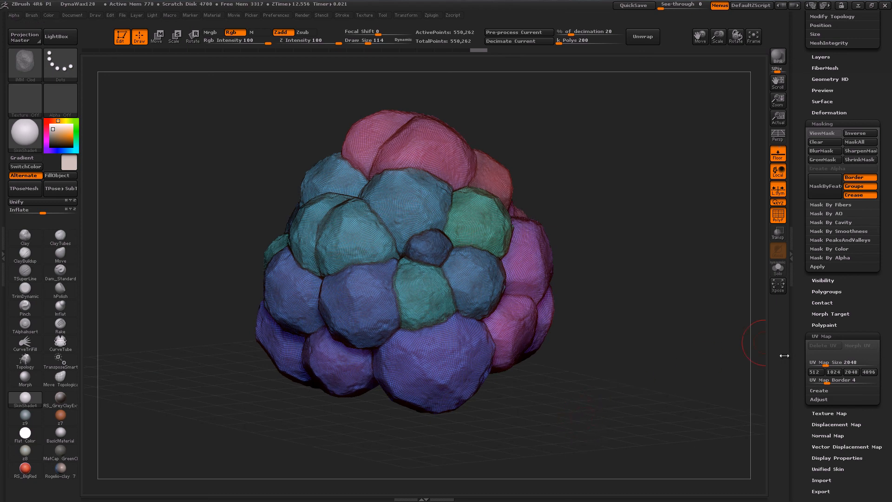
Remesh the sphere and inserted clods into one surface with DynaMesh.
scroll(863, 302, up, 10)
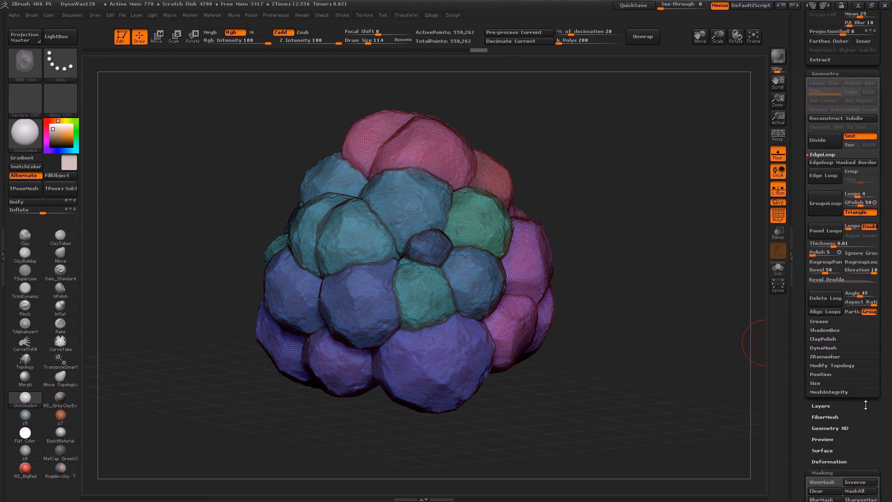
click(824, 344)
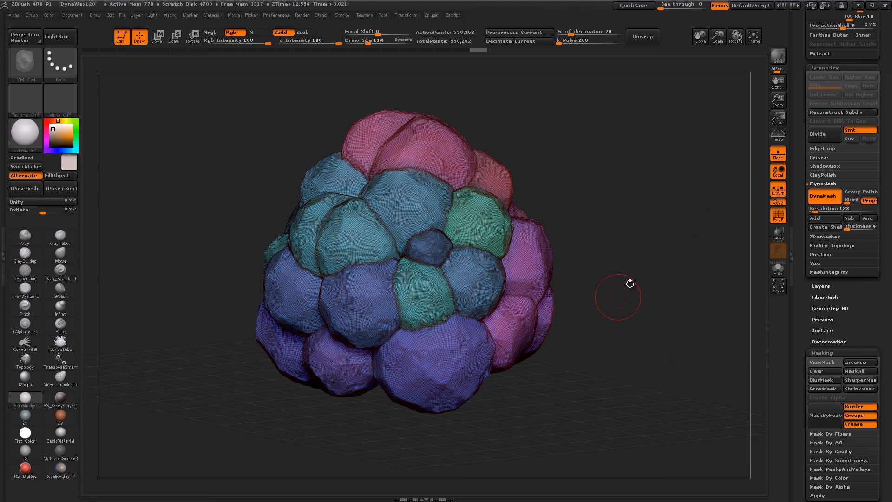
mouse_move(605, 181)
ctrl+mouse_down()
mouse_move(657, 319)
mouse_move(658, 489)
ctrl+mouse_up()
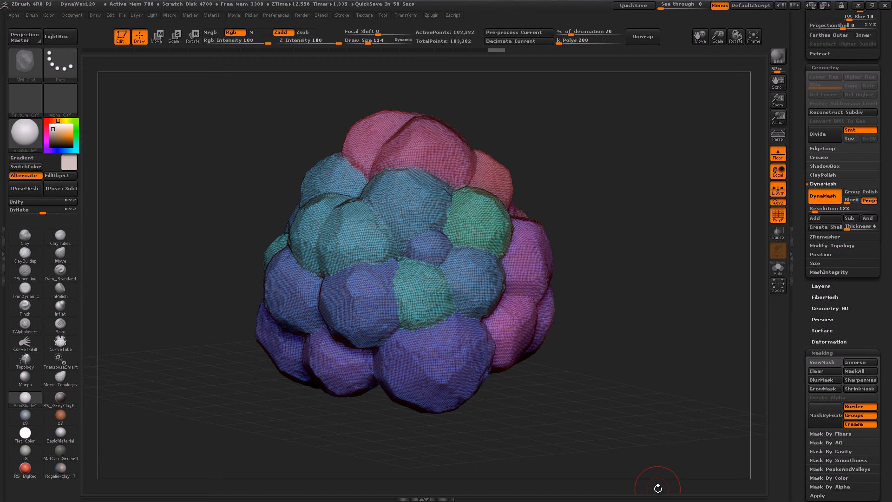
key(shift+f)
key(shift+f)
Hide the polyframe, mask the clods' polygroup borders by features and invert the mask so only the seams stay editable.
drag(851, 335, 846, 314)
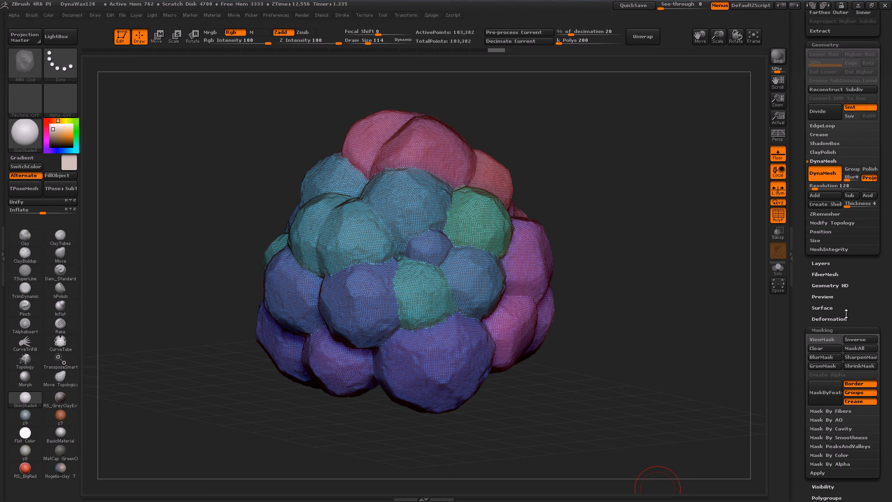
key(shift+f)
drag(868, 292, 855, 165)
click(819, 275)
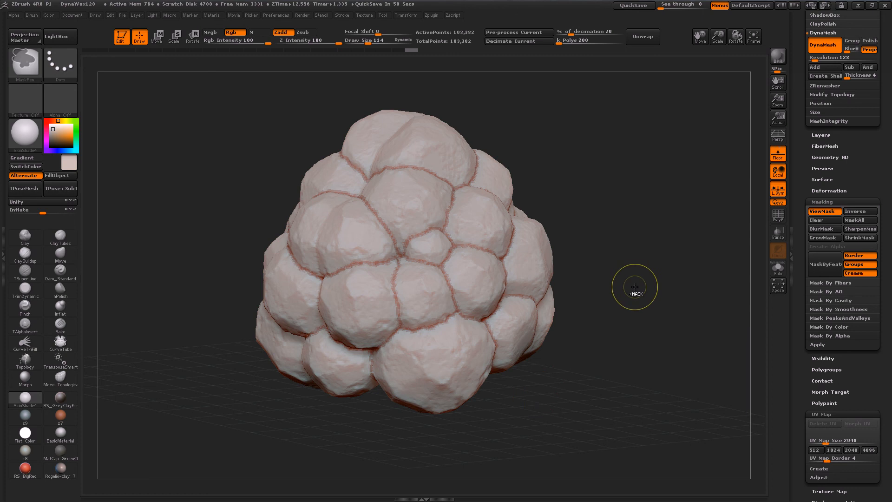
ctrl+click(659, 325)
ctrl+click(664, 385)
ctrl+click(633, 297)
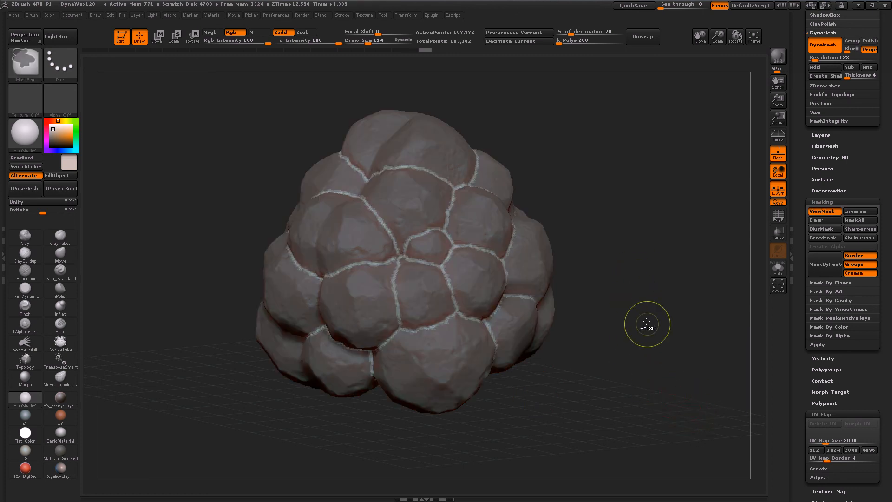
Inflate the unmasked seams between the clods and smooth them with the deformation sliders.
scroll(855, 399, down, 5)
scroll(875, 301, up, 5)
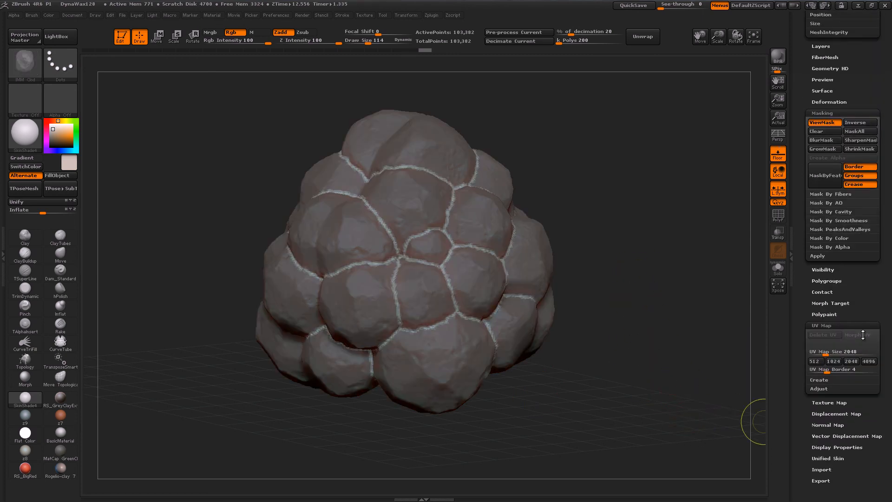
scroll(857, 302, down, 1)
scroll(837, 260, up, 3)
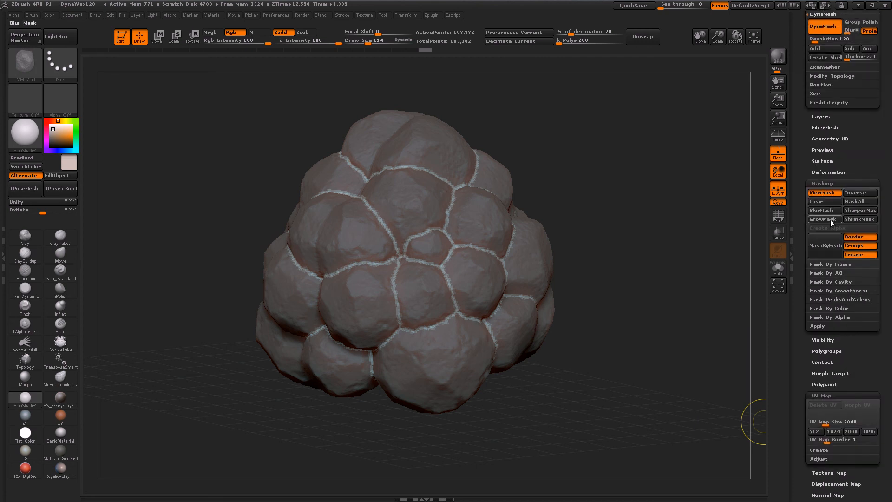
click(829, 172)
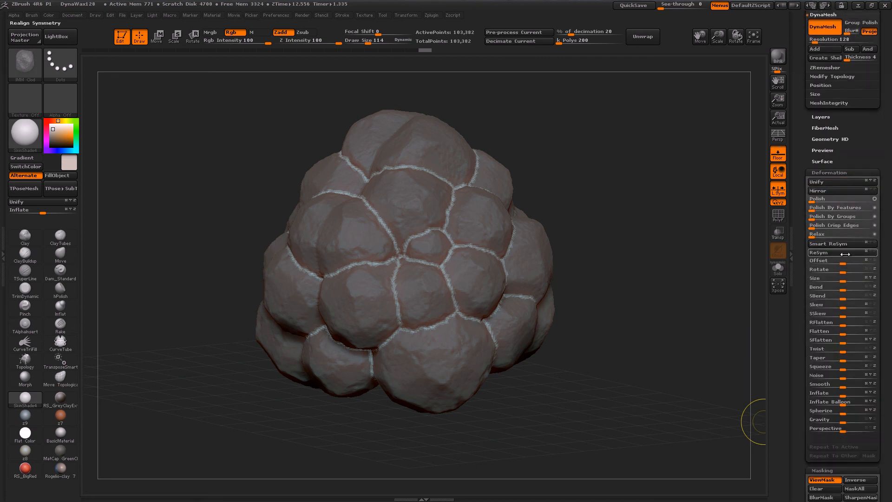
mouse_move(843, 393)
mouse_down()
mouse_move(885, 388)
mouse_move(850, 387)
mouse_move(872, 378)
mouse_move(887, 384)
mouse_move(854, 383)
mouse_move(864, 402)
mouse_move(858, 395)
mouse_up()
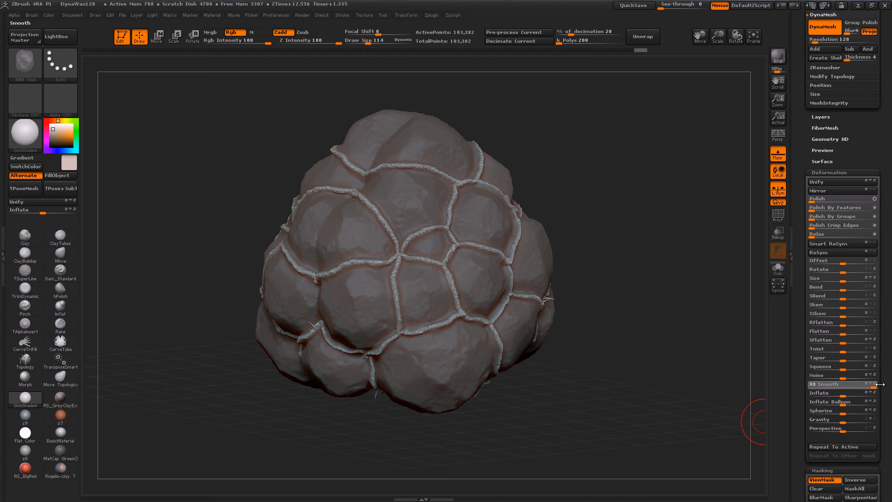
Soften the raised seams between the clods with the Smooth brush.
key(shift)
mouse_move(375, 348)
shift+mouse_down()
mouse_move(377, 357)
mouse_move(286, 332)
shift+mouse_up()
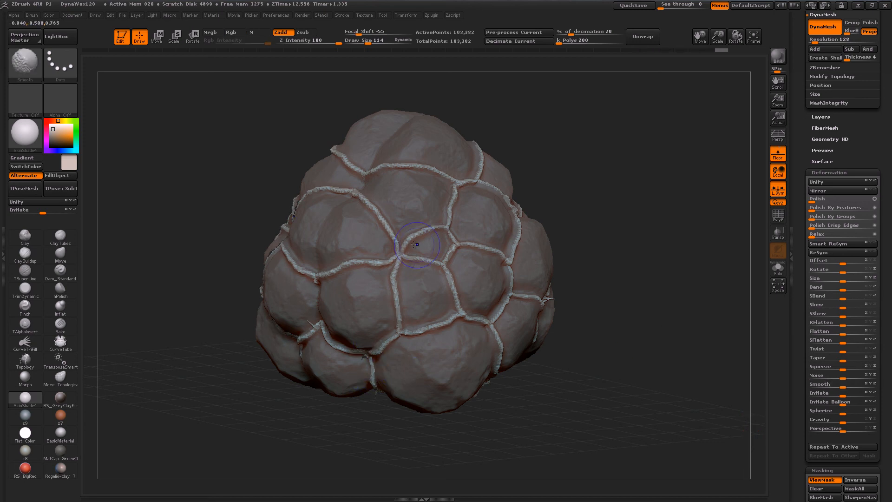
drag(659, 389, 570, 426)
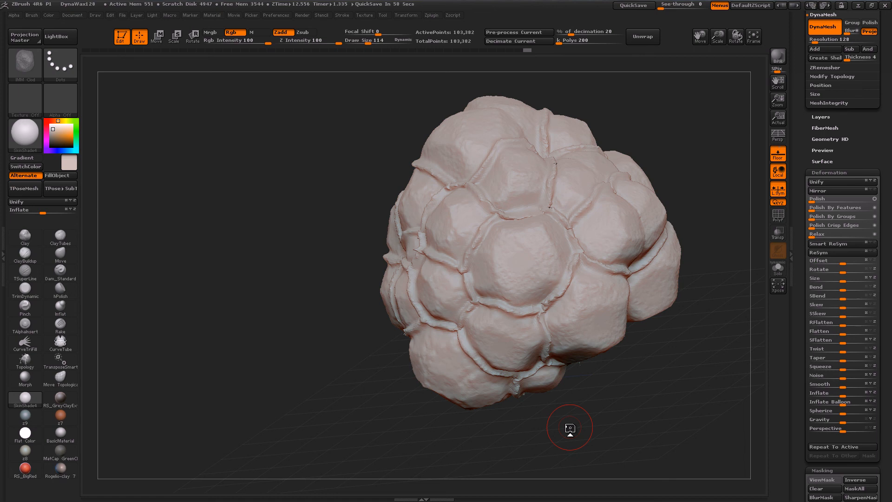
Assign the visible clod surface to a single polygroup and display the polyframe.
drag(886, 437, 886, 155)
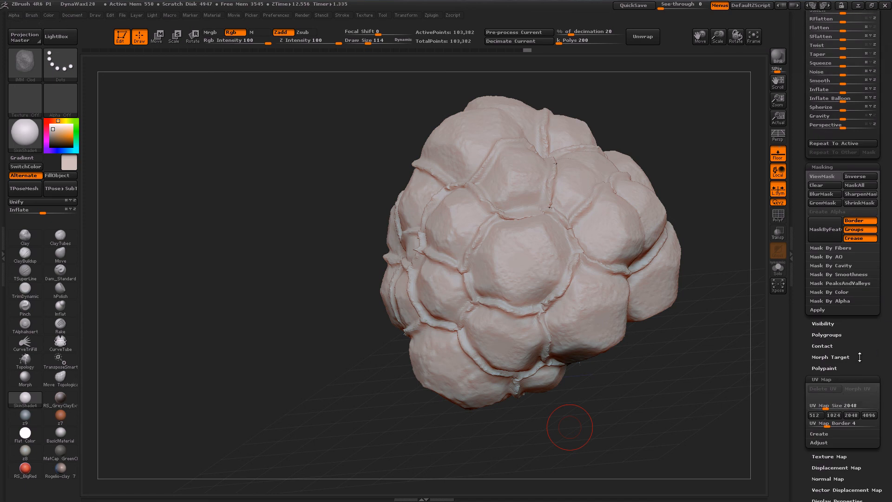
click(832, 335)
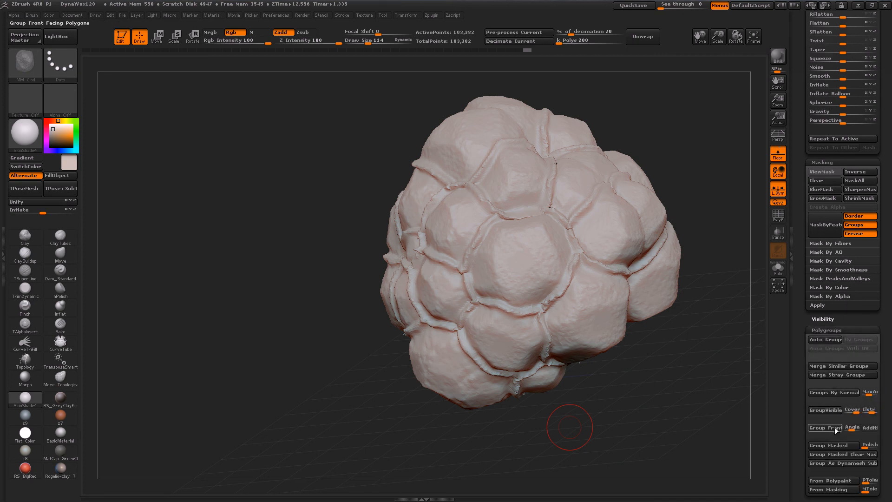
key(shift+f)
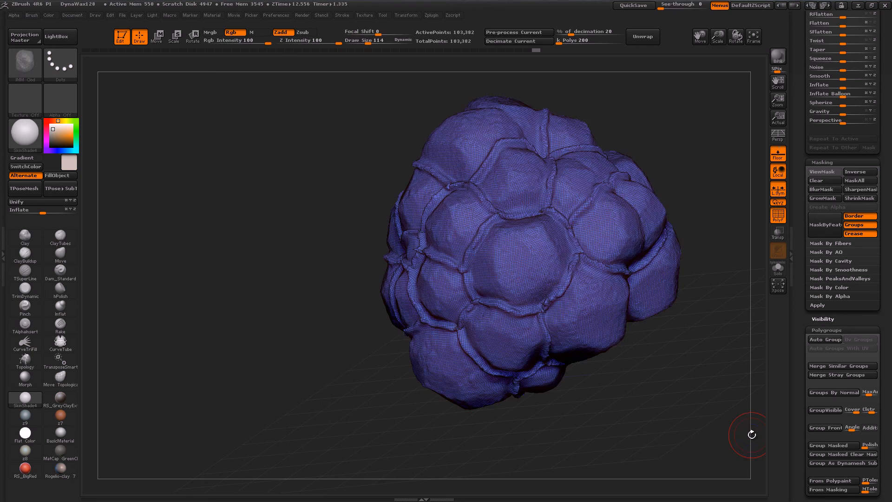
Try assigning the whole visible surface to one polygroup, and try grouping only the front-facing polygons with a low angle tolerance.
click(818, 427)
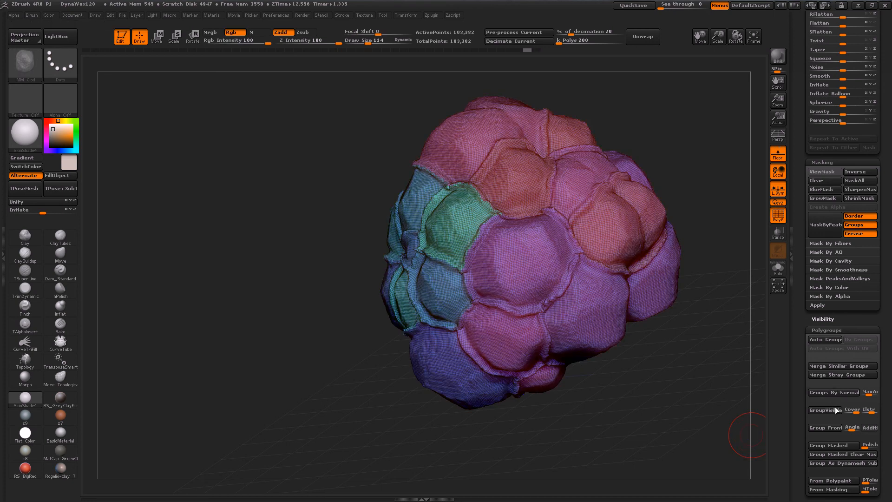
key(ctrl+w)
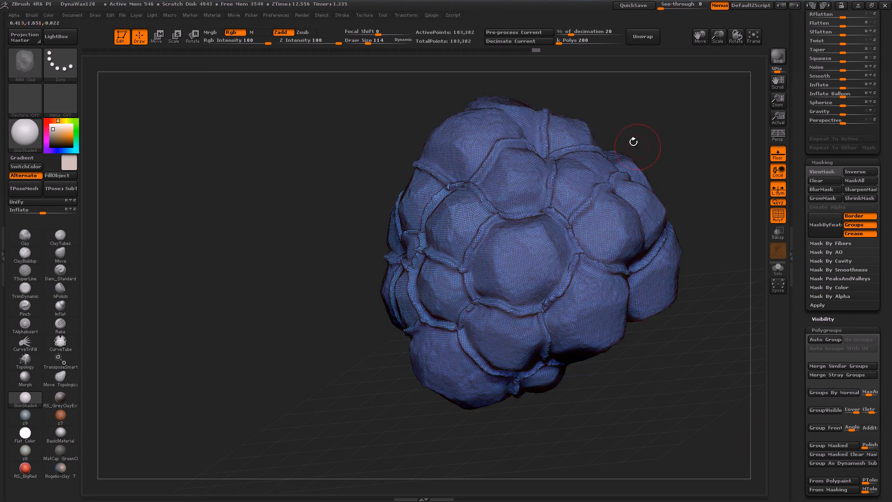
mouse_move(409, 446)
mouse_down()
mouse_move(483, 444)
mouse_move(484, 493)
mouse_move(498, 416)
mouse_move(506, 425)
mouse_move(435, 421)
mouse_move(578, 428)
mouse_move(585, 437)
mouse_move(624, 442)
mouse_up()
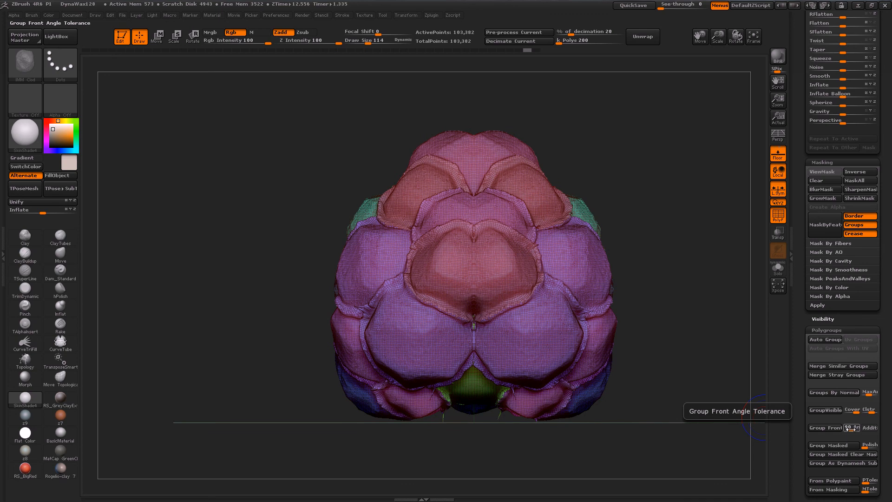
click(820, 428)
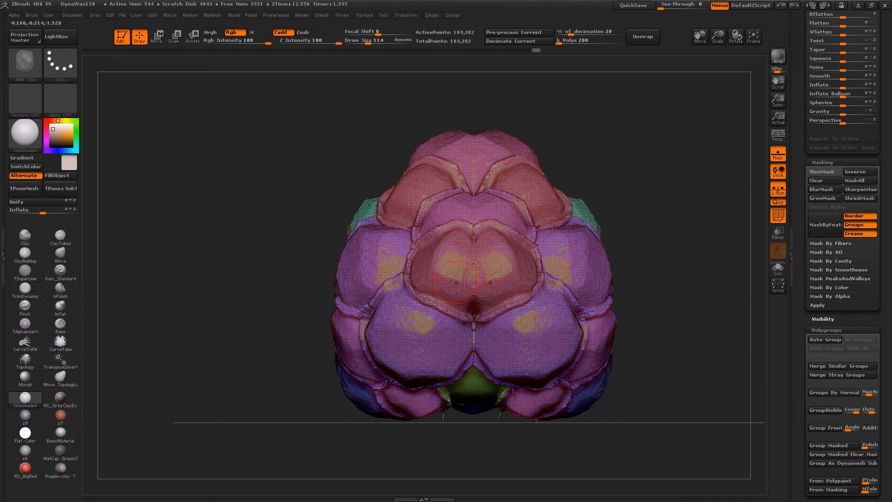
key(ctrl+z)
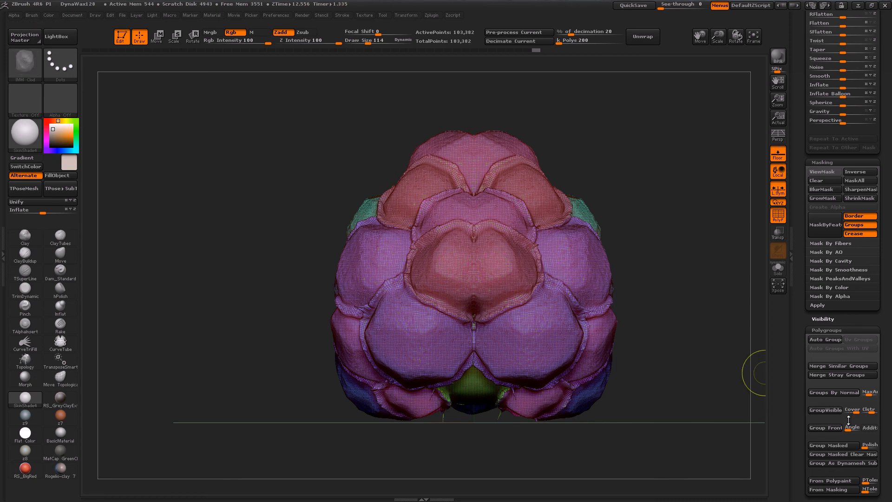
Set the Group Front angle tolerance to 170 and group the front-facing polygons of the clod model.
drag(847, 427, 849, 427)
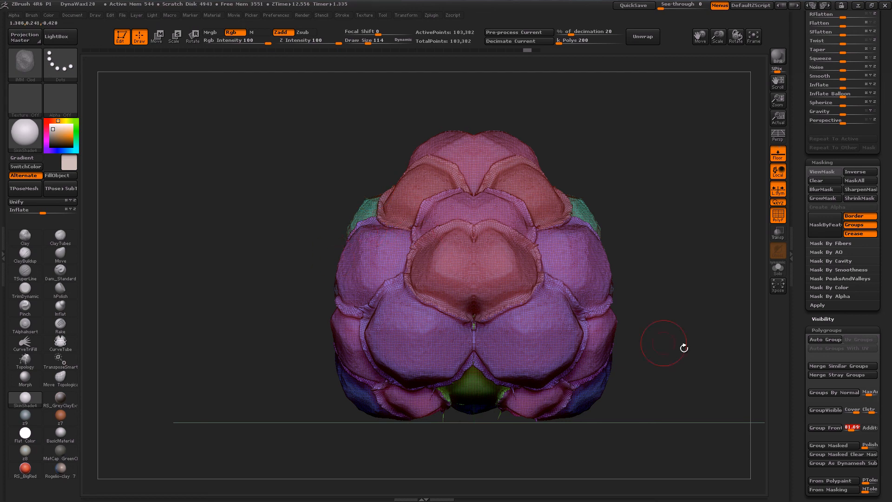
drag(852, 427, 848, 427)
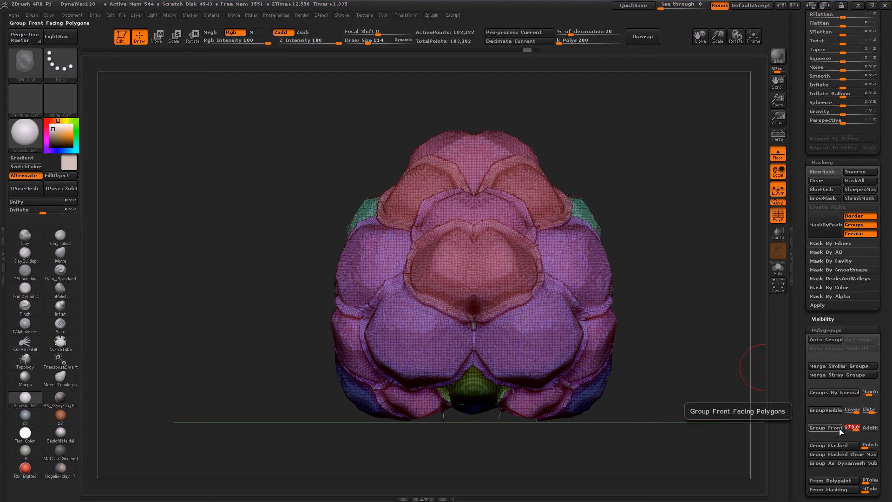
click(823, 426)
mouse_move(710, 409)
mouse_down()
mouse_move(621, 426)
mouse_move(495, 398)
mouse_up()
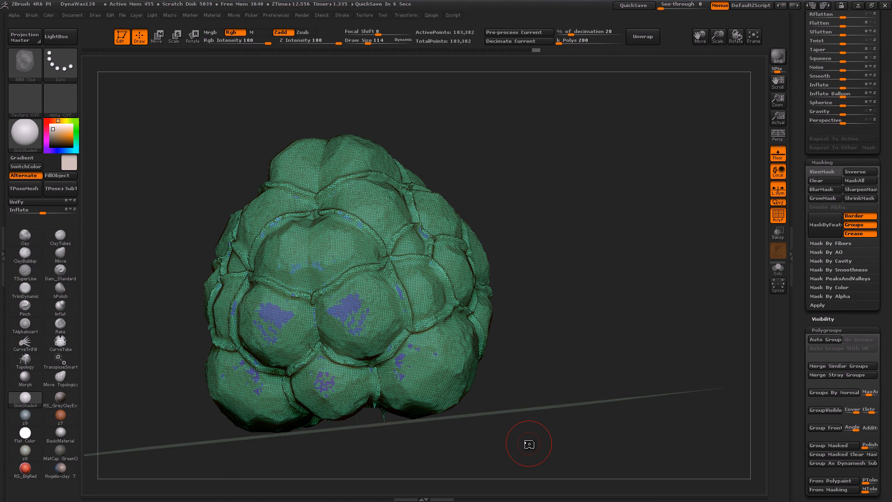
click(344, 15)
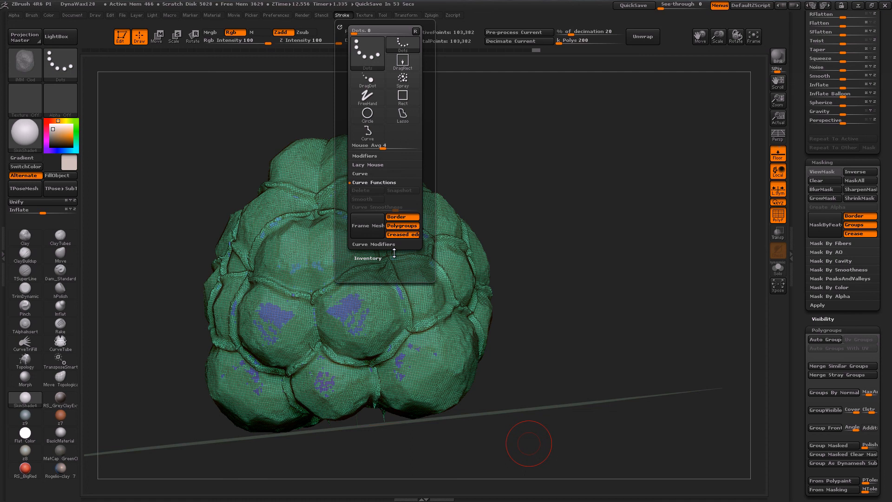
drag(561, 287, 575, 295)
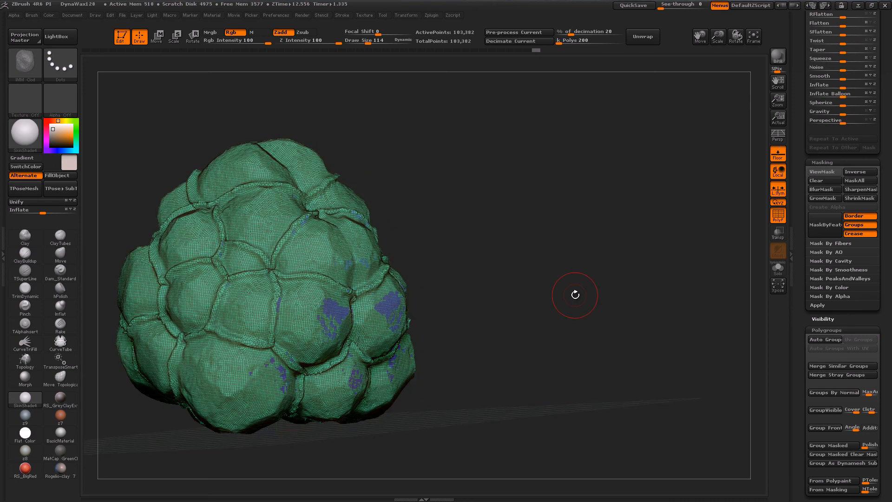
drag(470, 372, 373, 385)
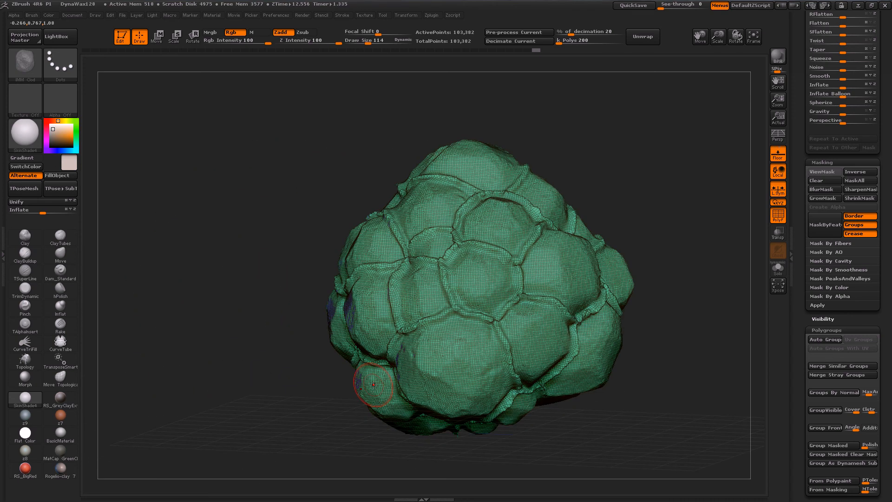